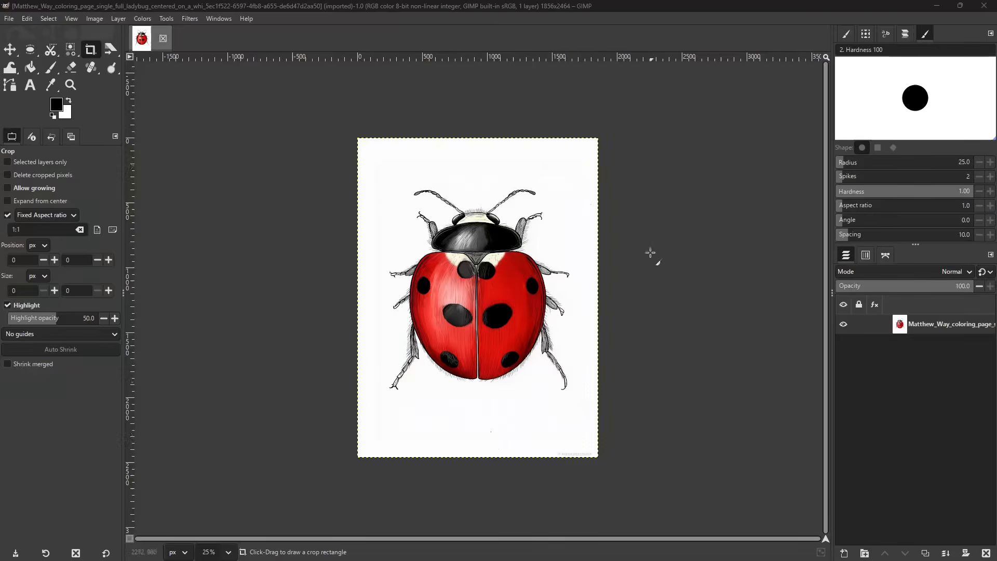
Step: Zoom and pan the view to the copyright watermark at the bottom of the page
scroll(379, 255, up, 5)
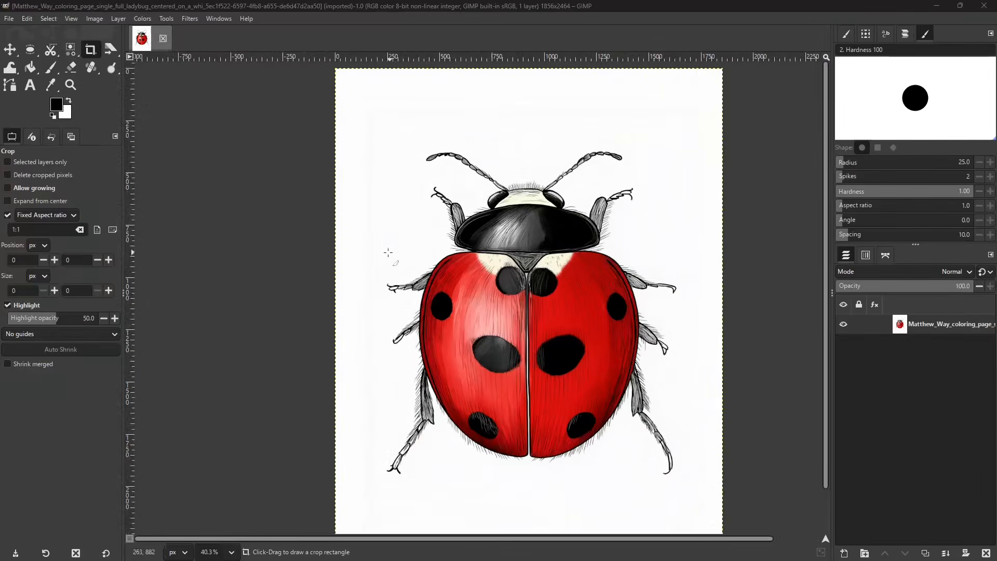
scroll(373, 249, up, 5)
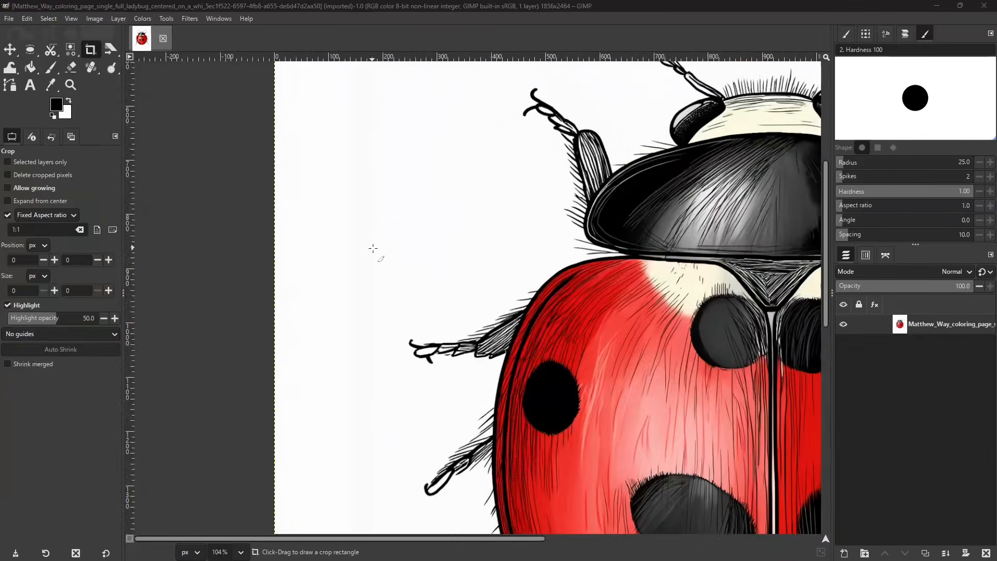
scroll(373, 249, up, 3)
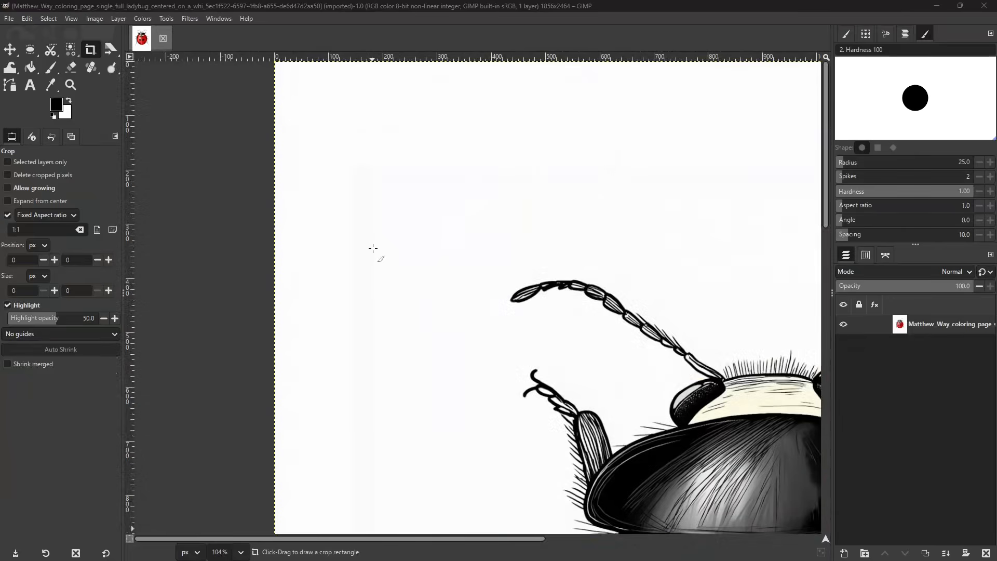
scroll(369, 223, up, 3)
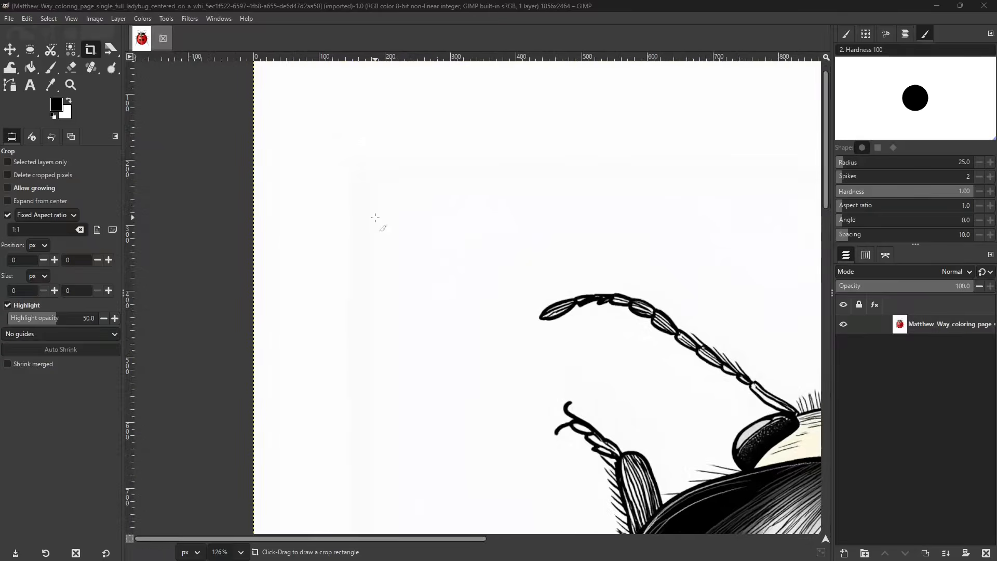
scroll(370, 226, up, 2)
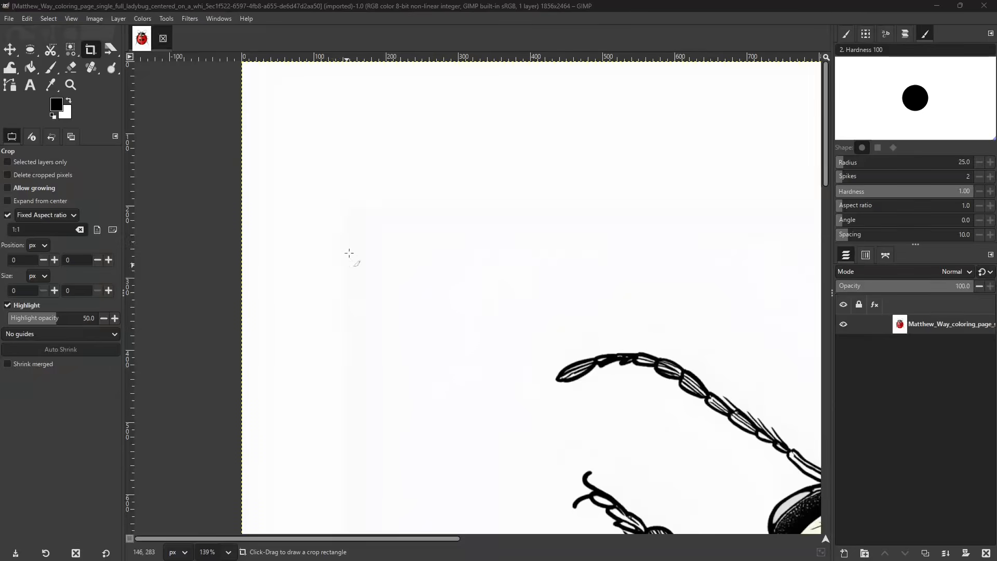
ctrl+scroll(513, 238, down, 2)
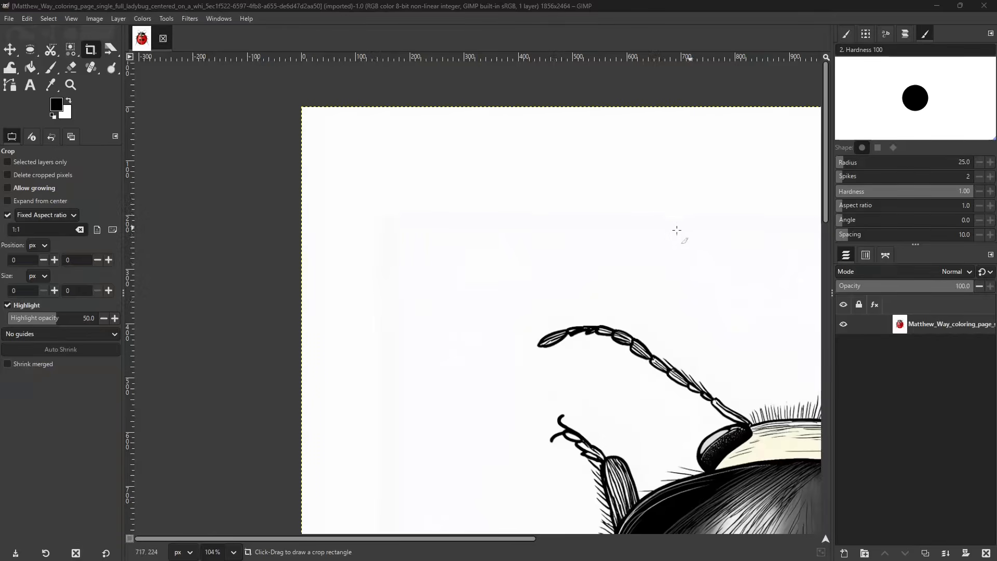
ctrl+scroll(662, 233, down, 1)
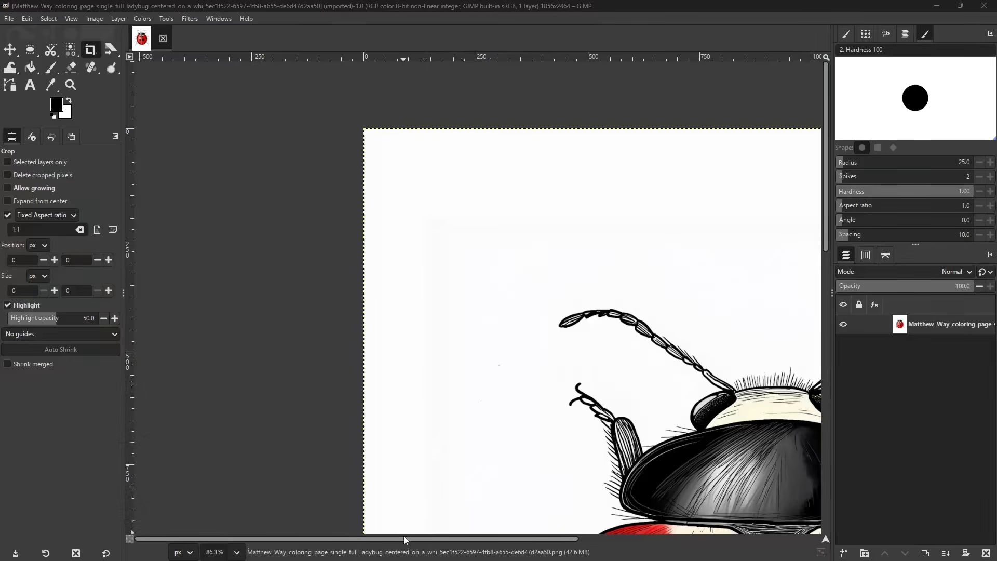
mouse_move(404, 537)
mouse_down()
mouse_move(460, 539)
mouse_move(407, 539)
mouse_up()
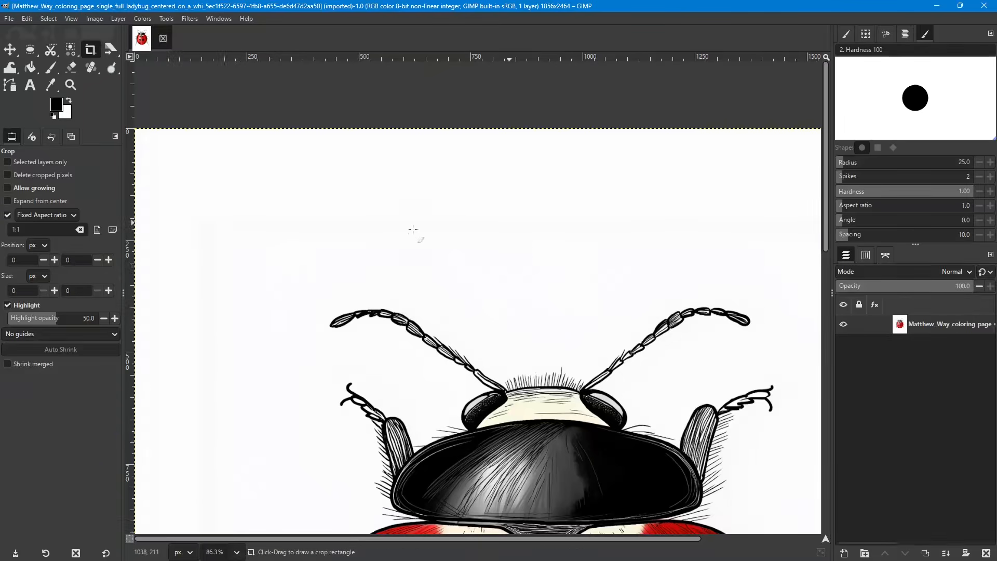
scroll(556, 260, down, 5)
scroll(556, 260, down, 10)
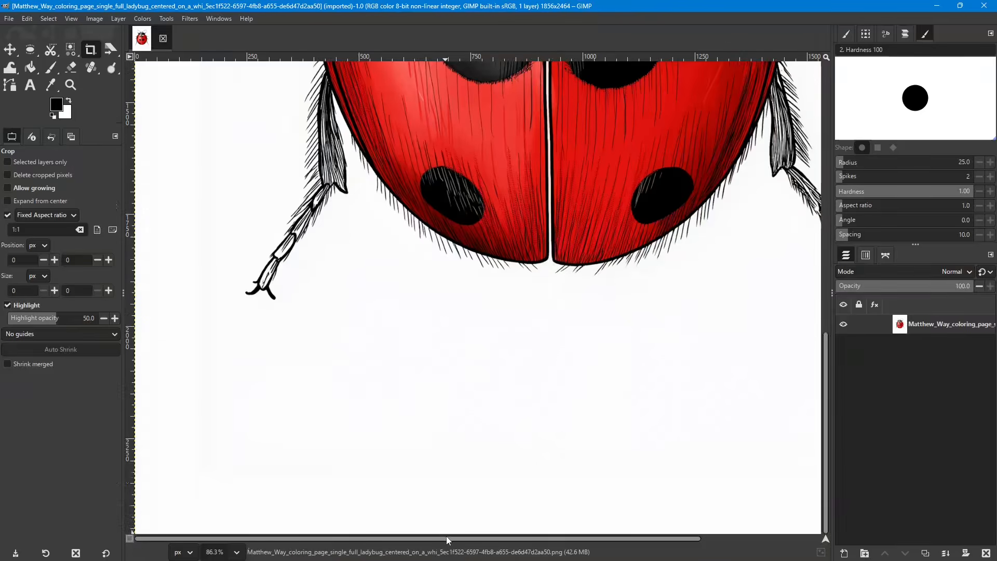
drag(447, 539, 568, 541)
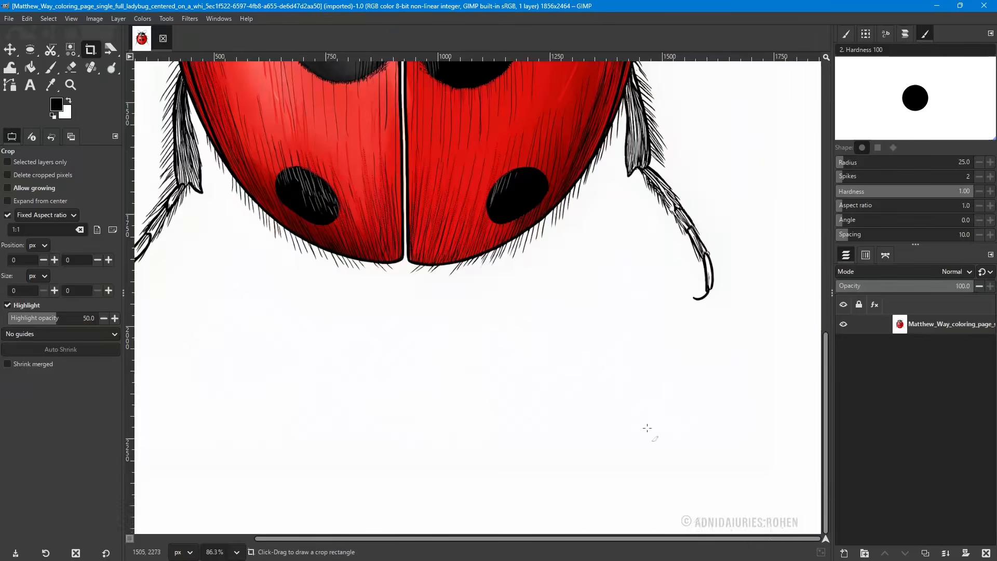
scroll(544, 291, down, 2)
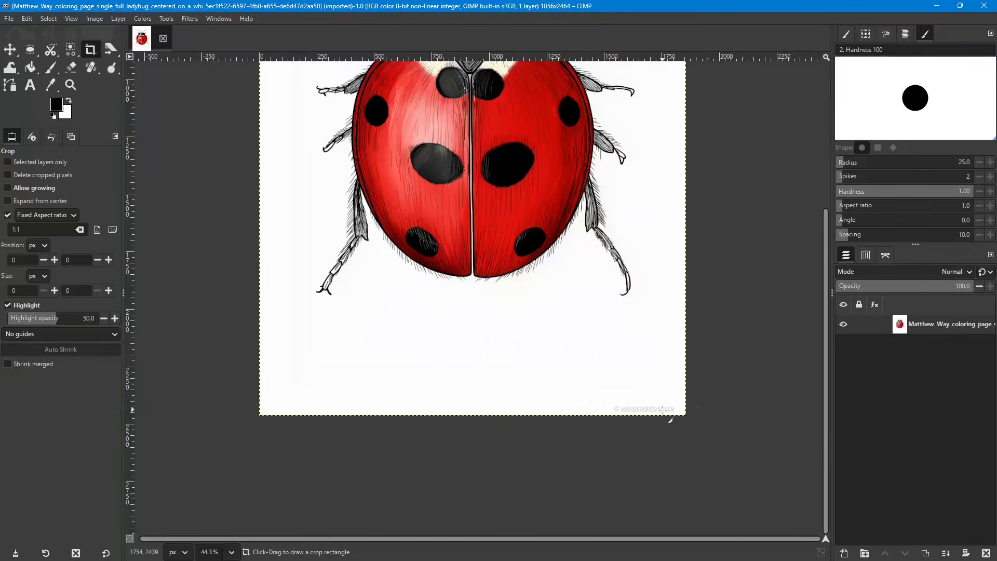
scroll(665, 410, up, 5)
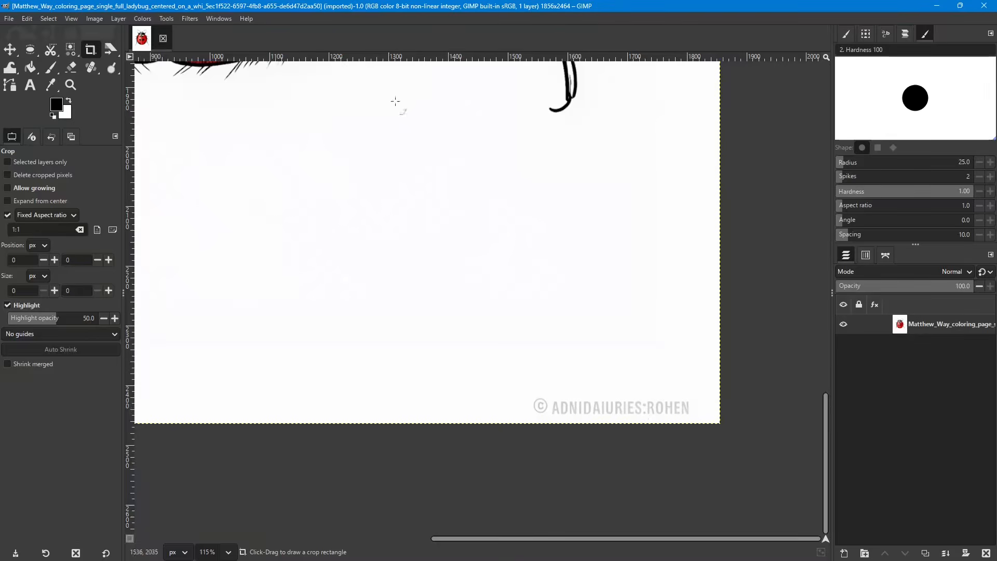
Step: Paint over the bottom watermark in white with the Paintbrush
click(51, 70)
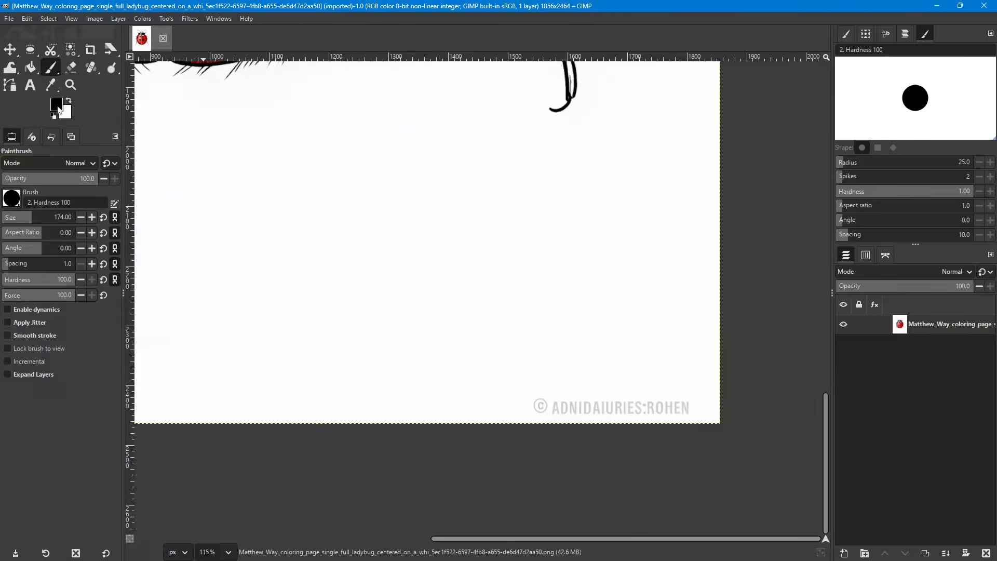
key(x)
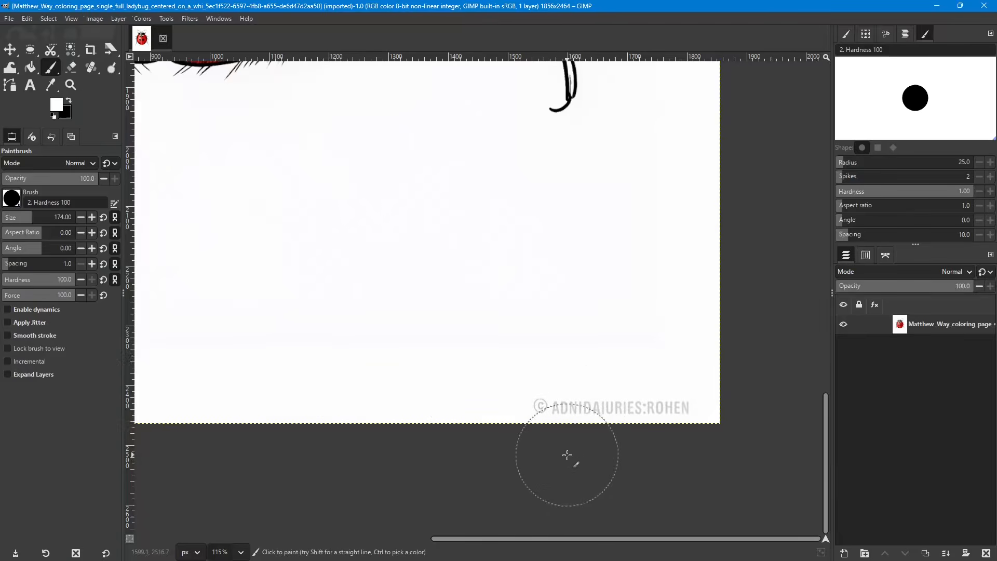
drag(535, 428, 757, 421)
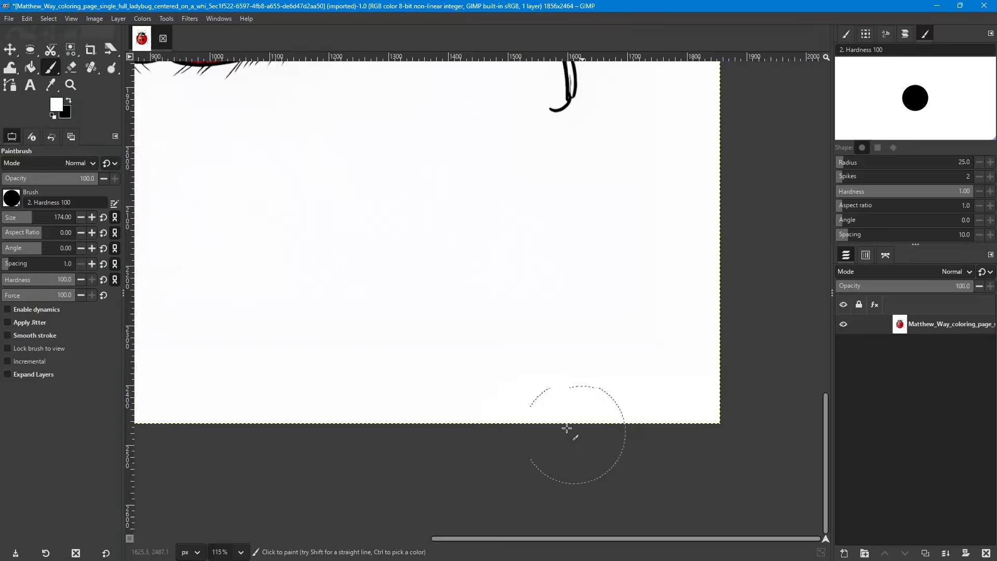
Step: Scroll around the page bottom to check the watermark is fully covered
scroll(387, 309, down, 5)
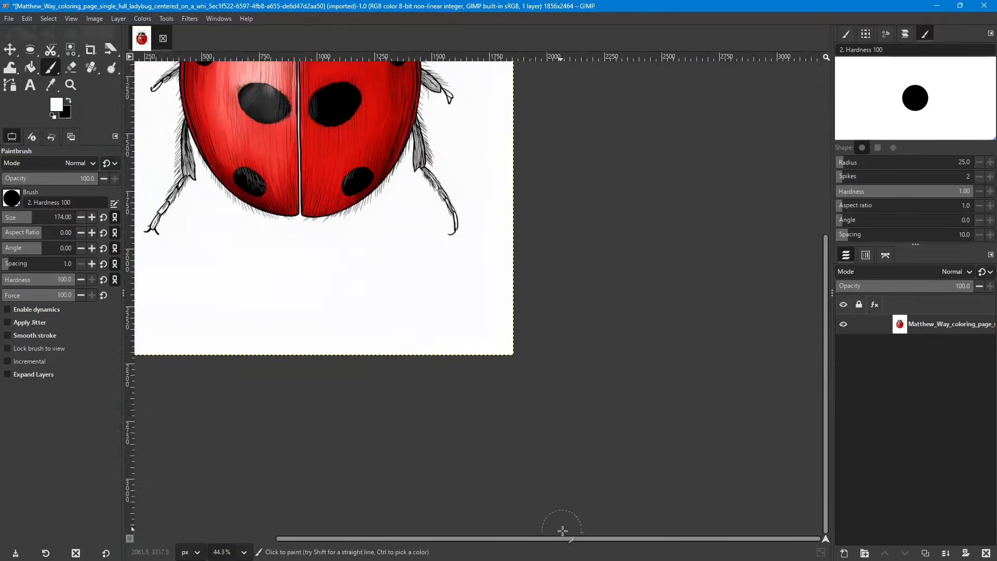
drag(562, 541, 436, 525)
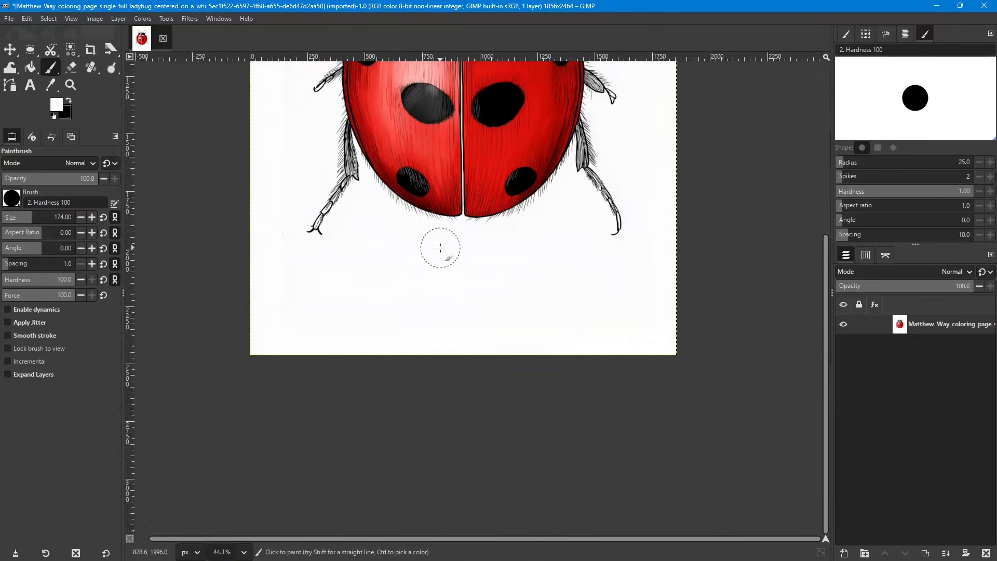
scroll(438, 245, up, 5)
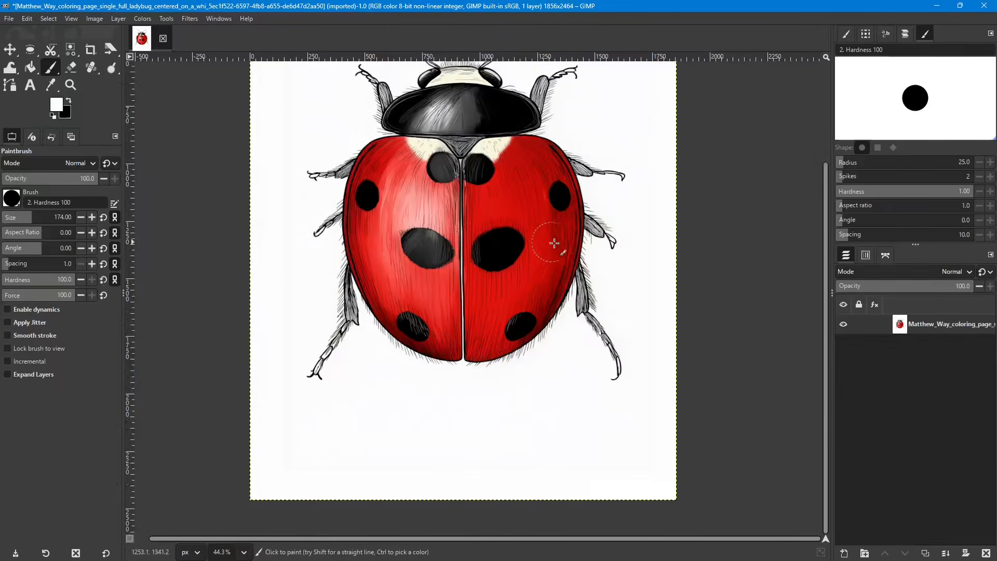
scroll(548, 231, up, 5)
scroll(540, 225, down, 1)
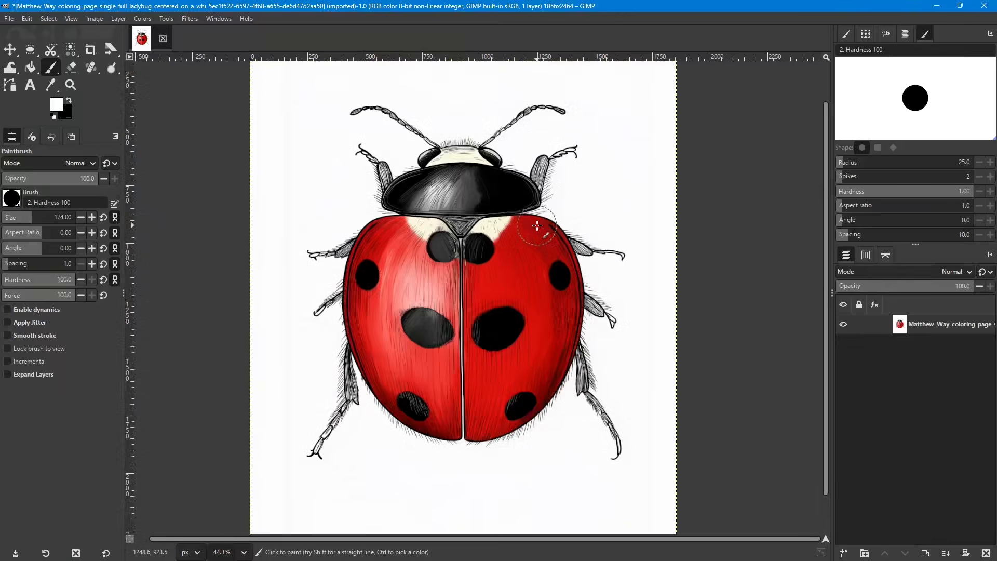
scroll(540, 226, up, 1)
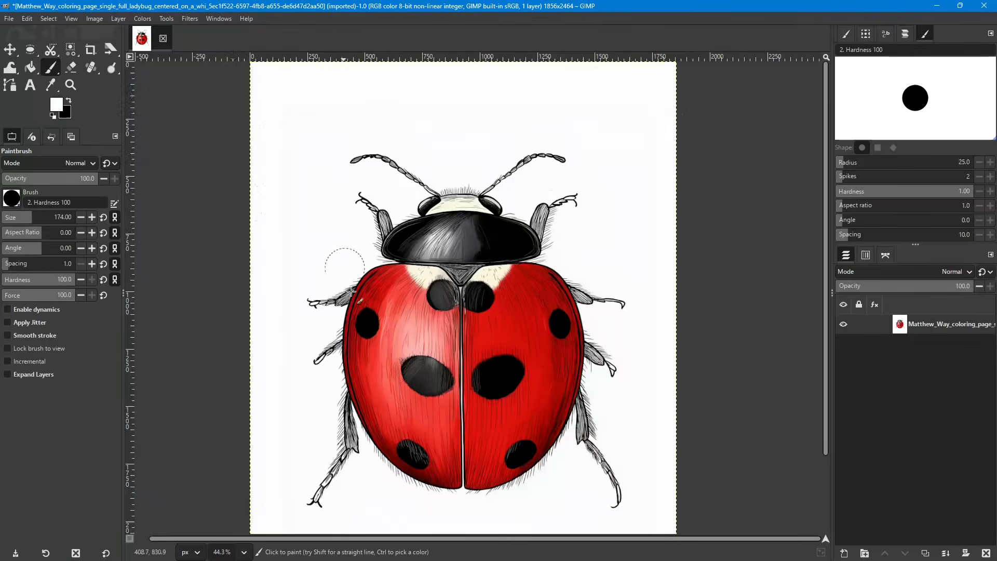
scroll(284, 390, down, 3)
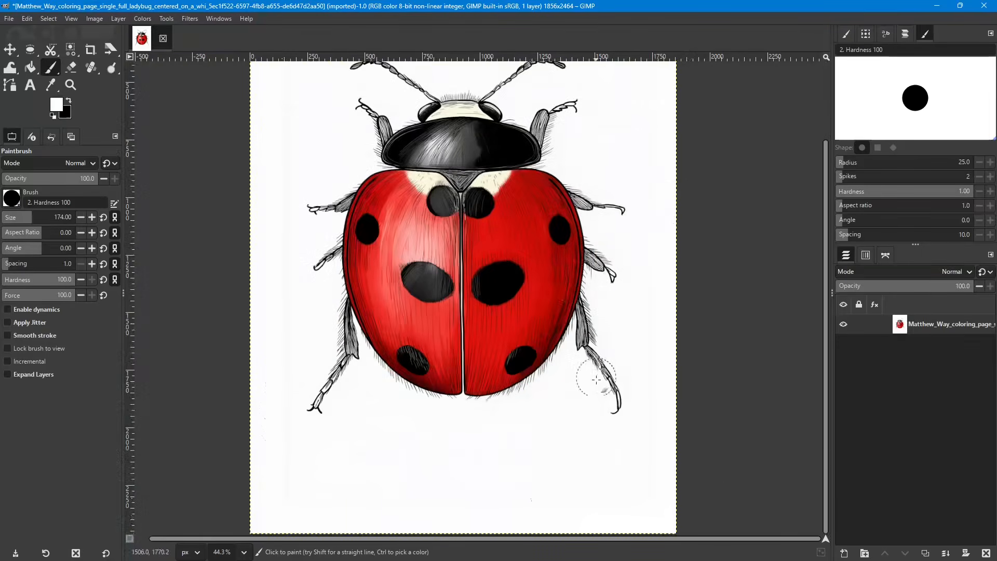
scroll(660, 400, up, 3)
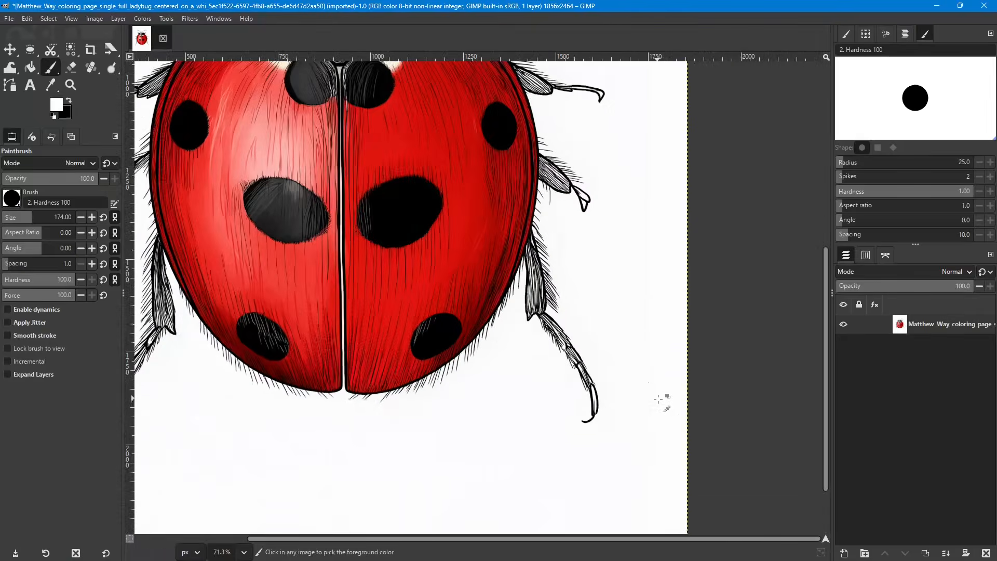
scroll(639, 410, up, 2)
scroll(633, 408, down, 1)
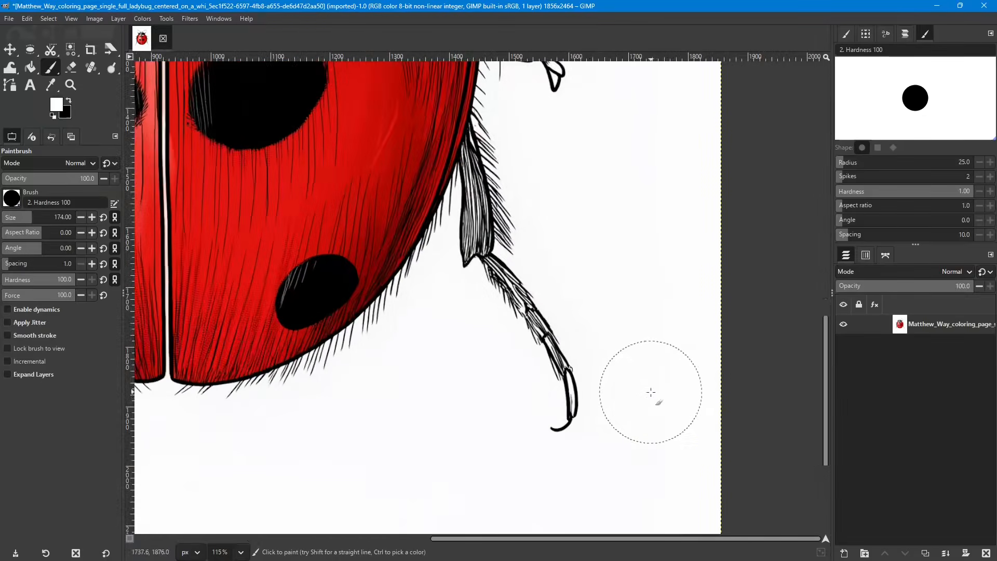
scroll(649, 387, down, 1)
scroll(650, 386, down, 2)
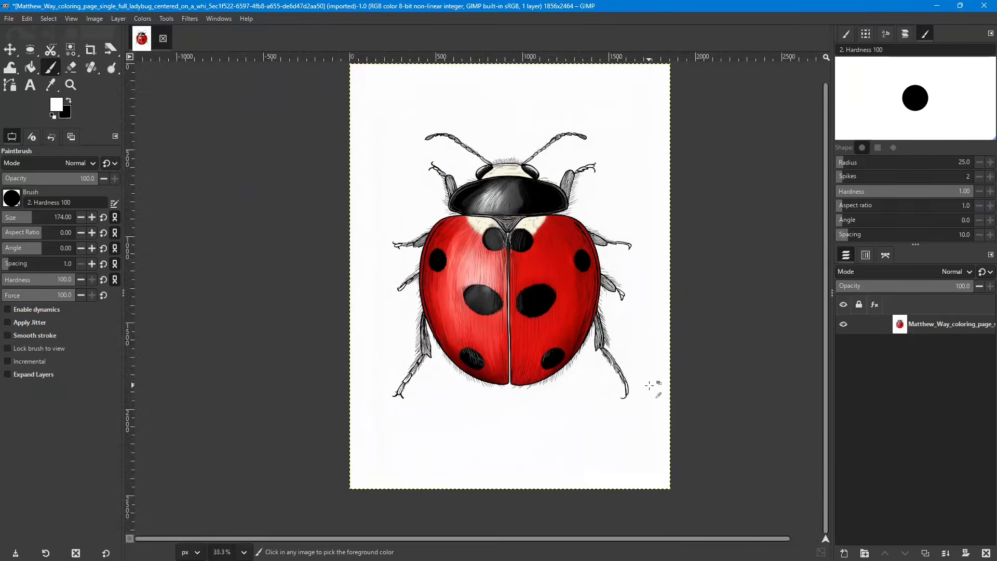
scroll(650, 386, up, 1)
scroll(650, 386, down, 1)
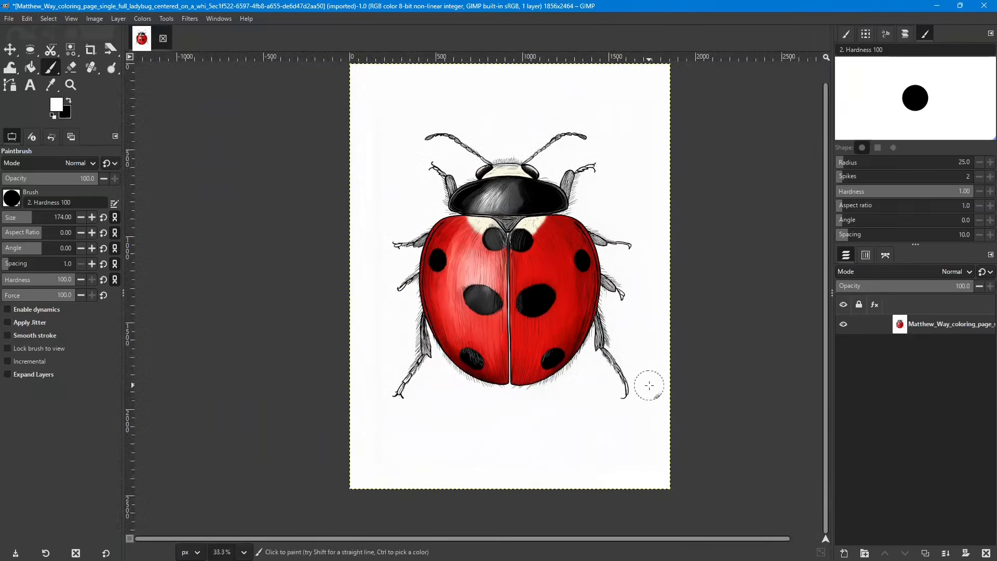
drag(506, 539, 543, 534)
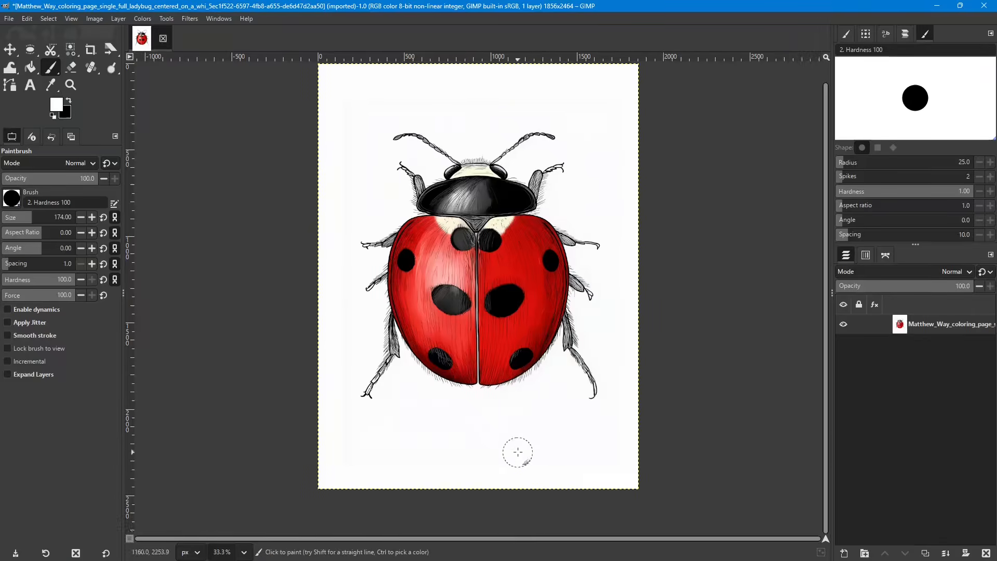
scroll(528, 434, up, 1)
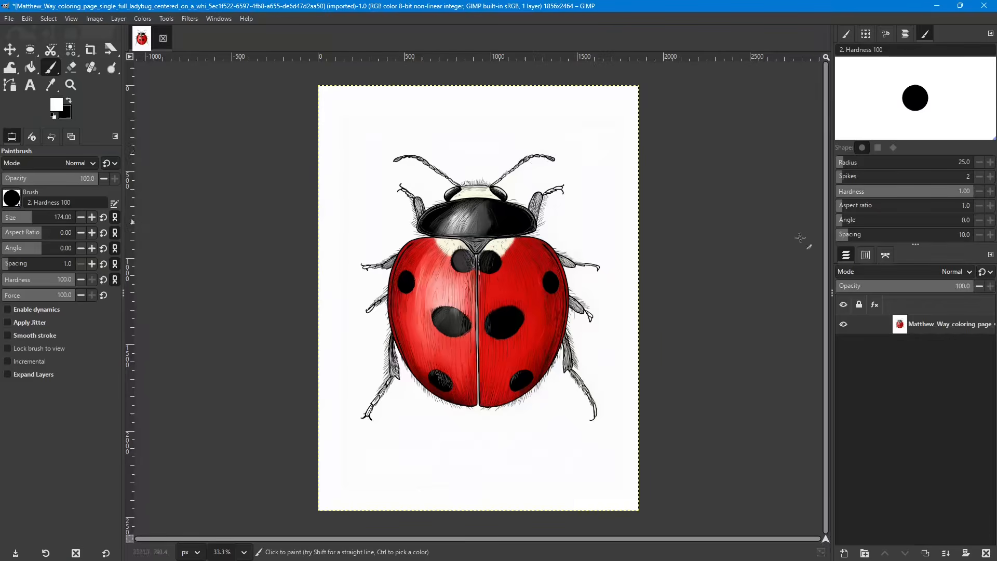
Step: Open Colors > Levels and set the black input level to 8
click(142, 18)
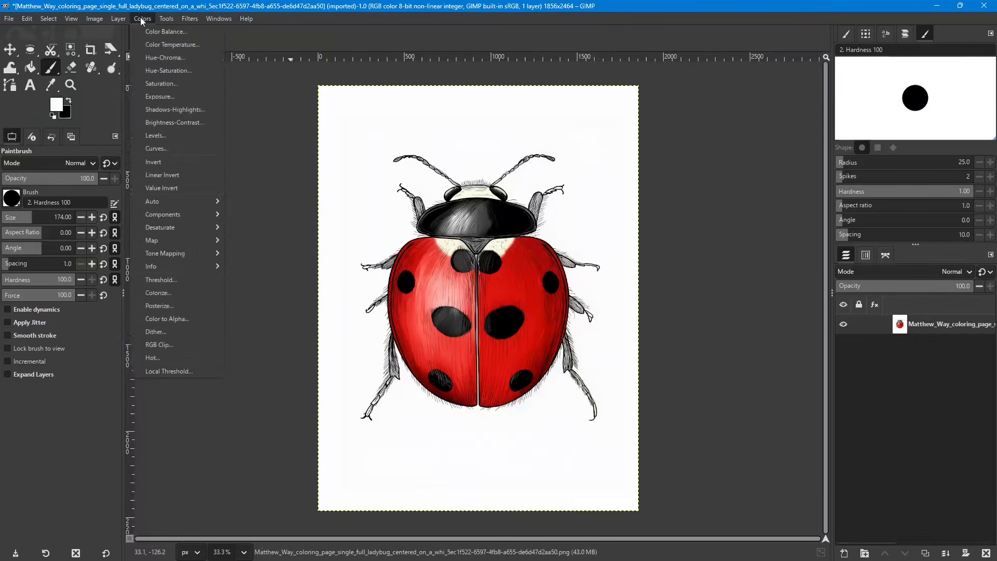
click(154, 135)
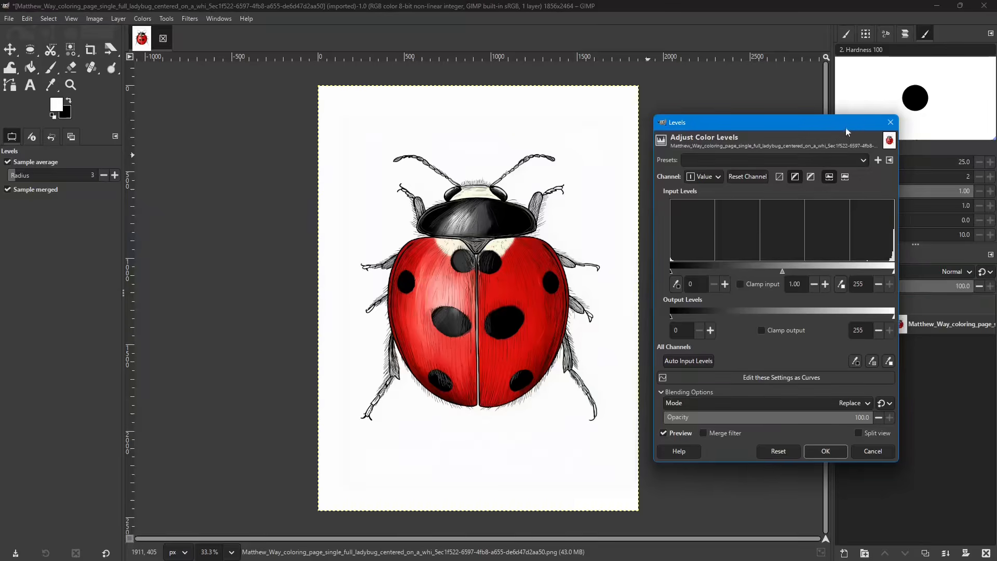
mouse_move(846, 127)
mouse_down()
mouse_move(824, 129)
mouse_move(842, 125)
mouse_up()
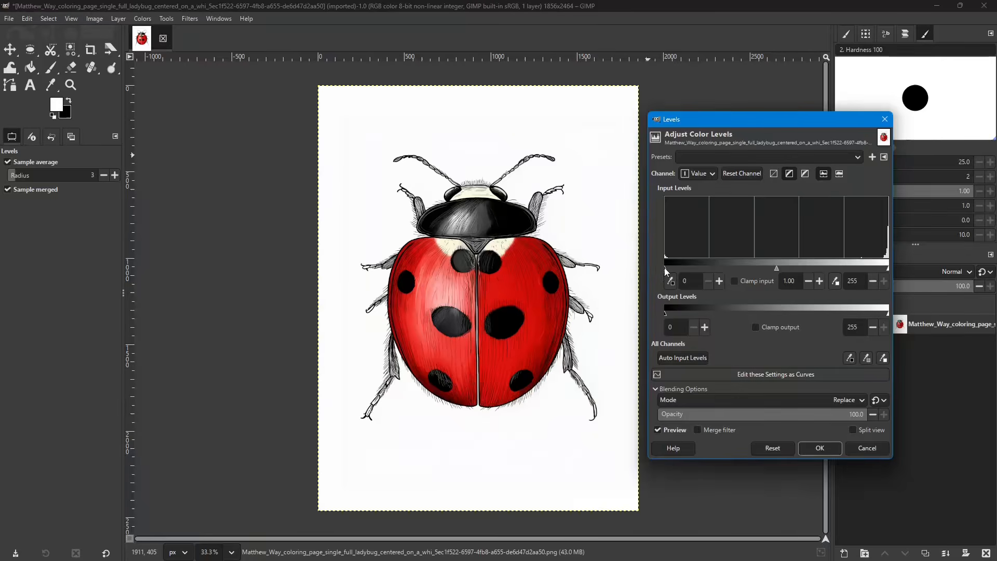
mouse_move(669, 267)
mouse_down()
mouse_move(659, 266)
mouse_move(831, 259)
mouse_move(666, 253)
mouse_up()
drag(674, 270, 670, 270)
drag(666, 257, 670, 270)
drag(672, 265, 670, 265)
Step: Zoom in and out on the canvas to inspect the page's white background
scroll(353, 241, up, 3)
scroll(325, 250, up, 5)
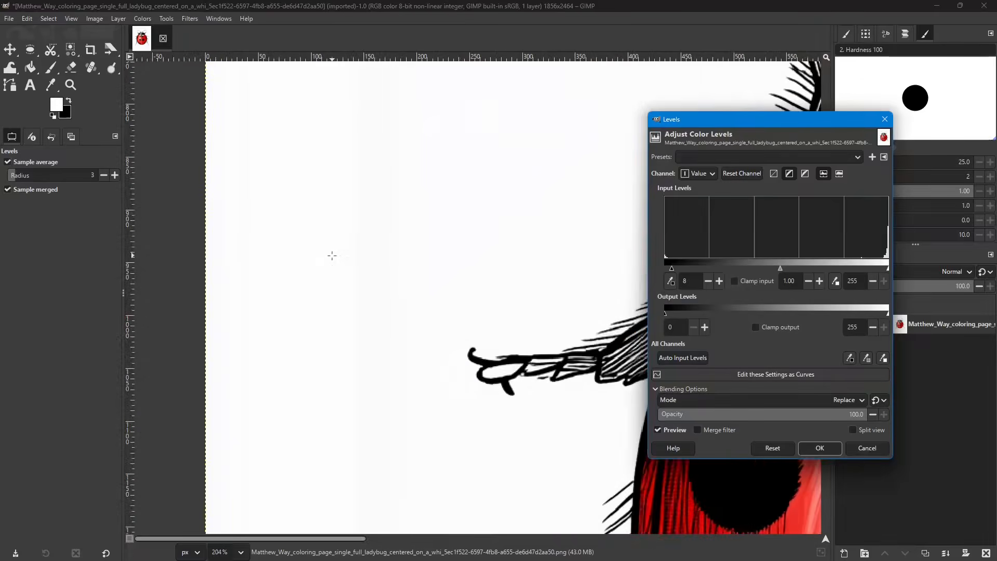
scroll(395, 273, up, 10)
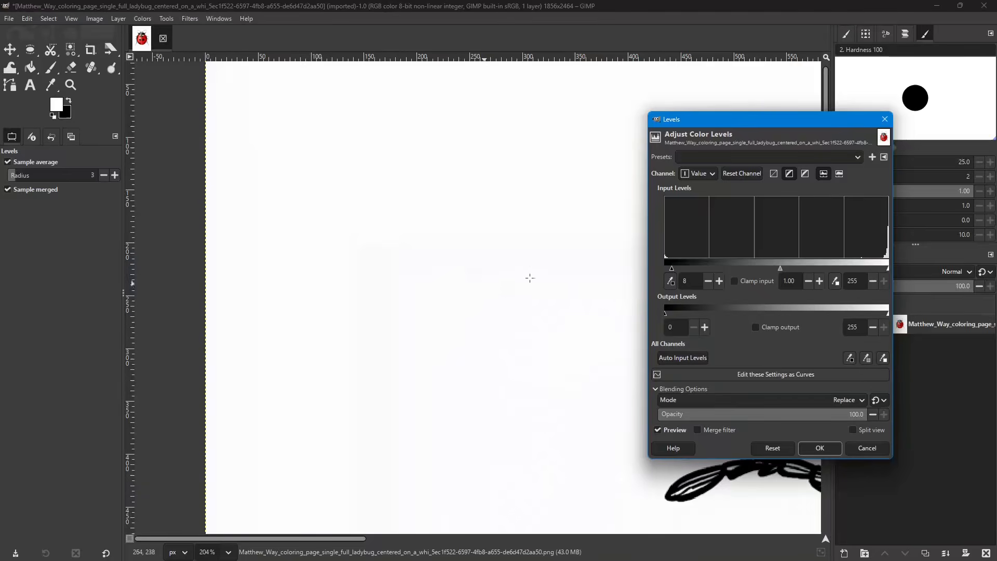
scroll(440, 317, down, 10)
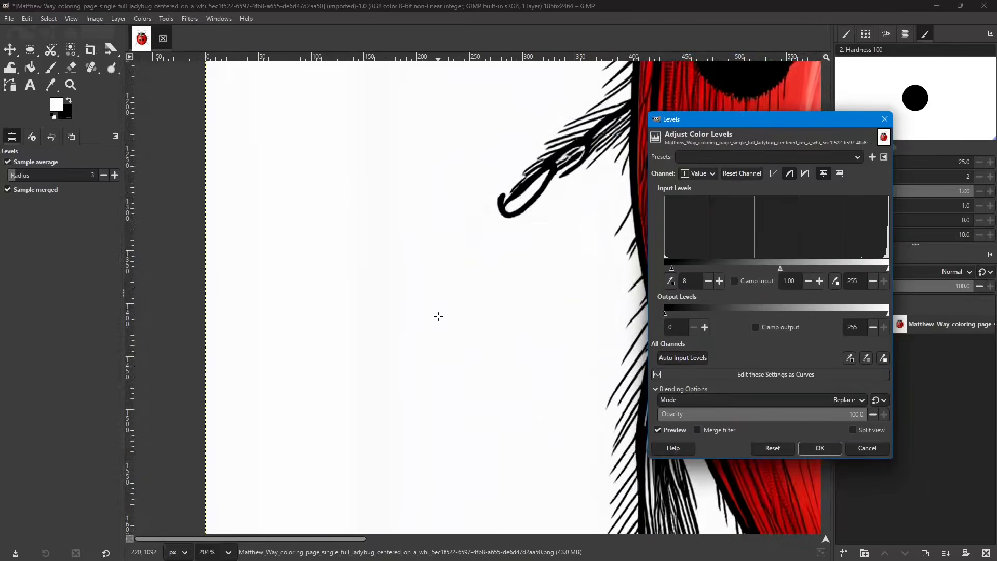
scroll(438, 316, down, 7)
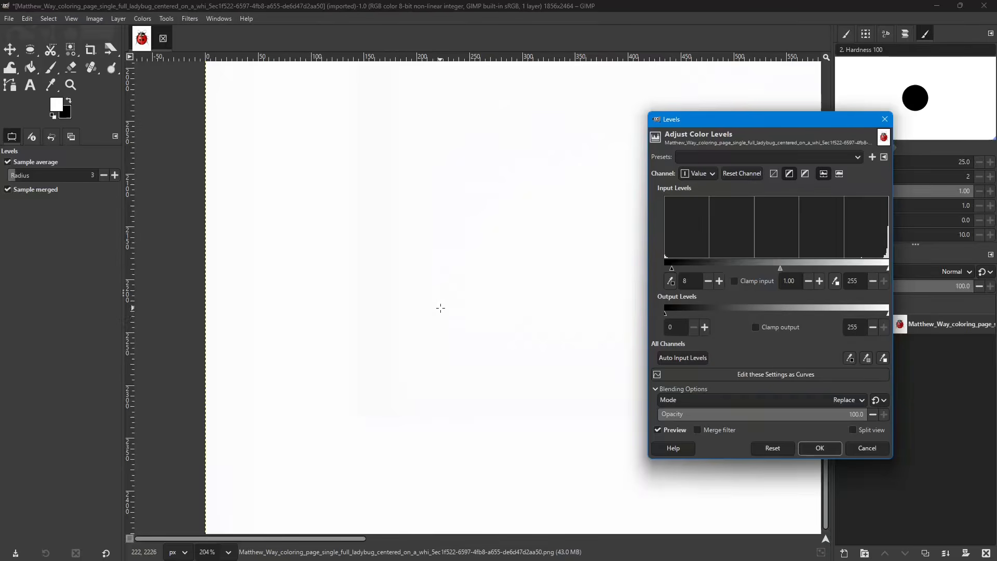
scroll(449, 308, down, 2)
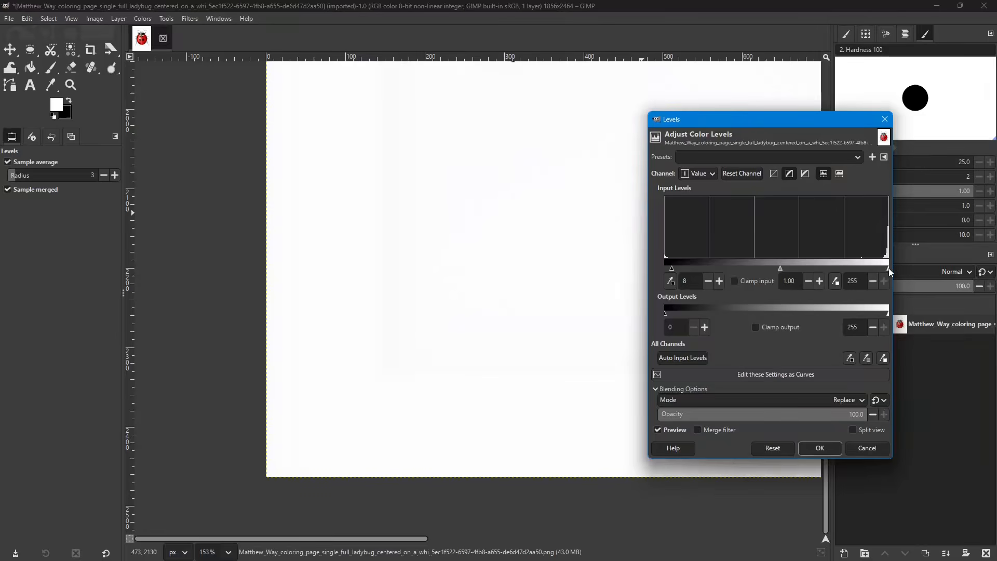
Step: Lower the Levels white input to 244 and preview the whitened background
drag(890, 271, 881, 272)
ctrl+scroll(462, 296, down, 5)
ctrl+scroll(464, 299, down, 2)
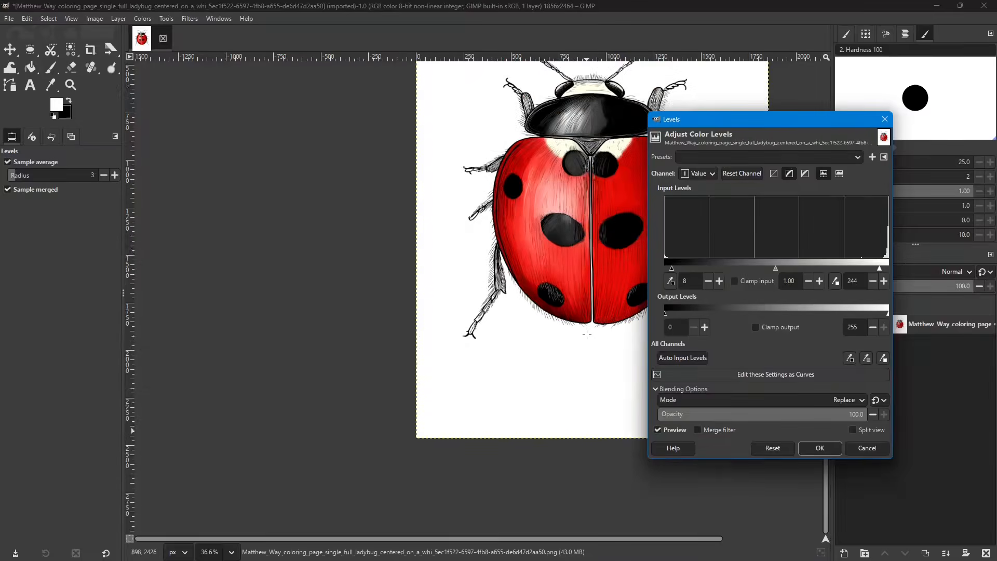
scroll(621, 230, up, 4)
ctrl+scroll(621, 231, up, 3)
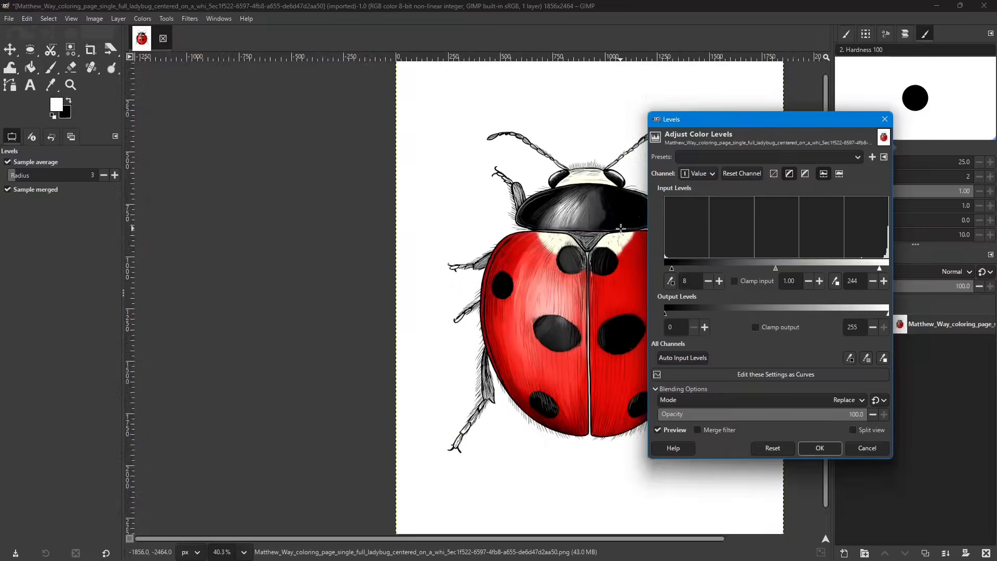
ctrl+scroll(566, 244, up, 2)
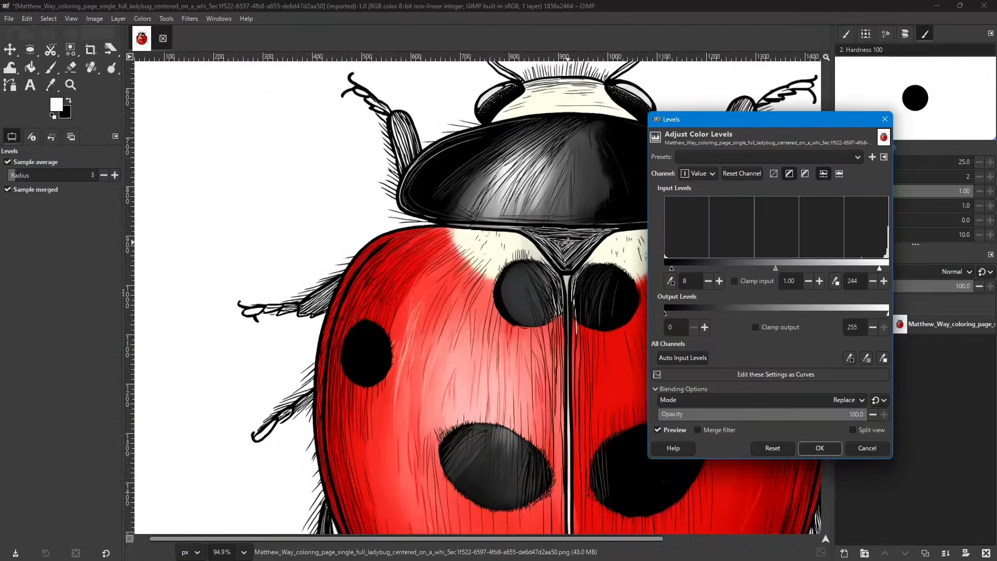
Step: Move the Levels dialog off the ladybug, inspect the canvas, and apply the adjustment
drag(829, 123, 213, 70)
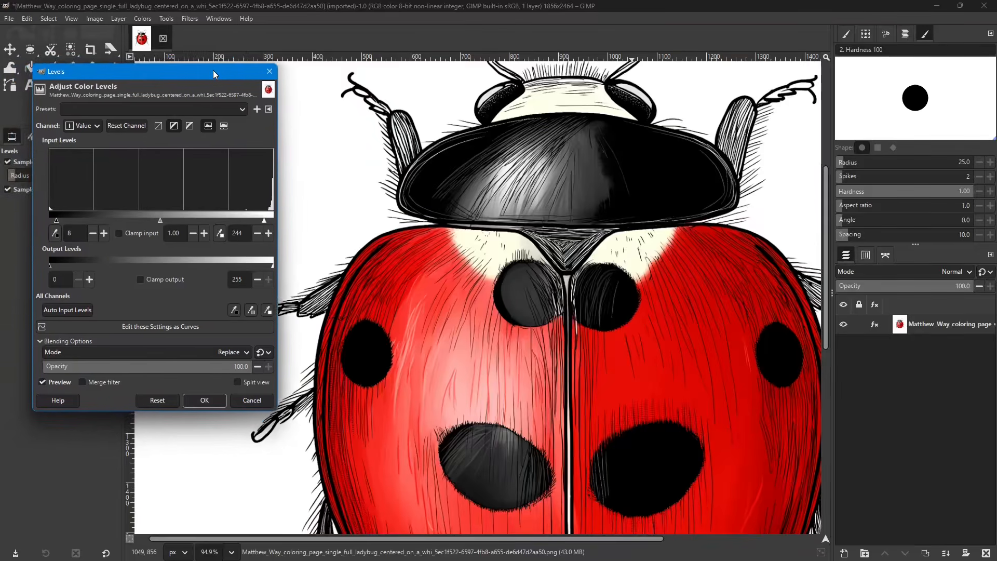
scroll(612, 284, up, 5)
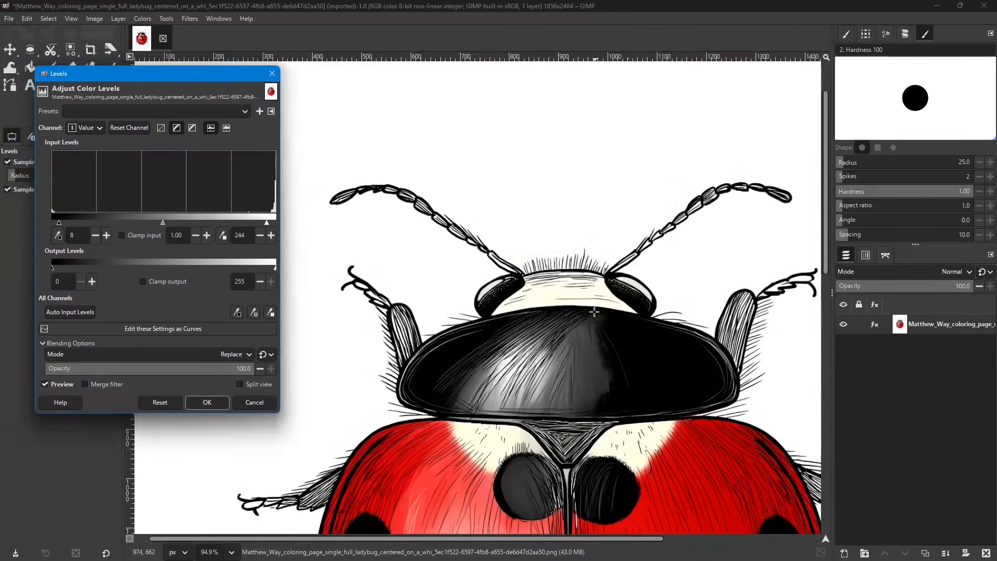
ctrl+scroll(623, 305, up, 4)
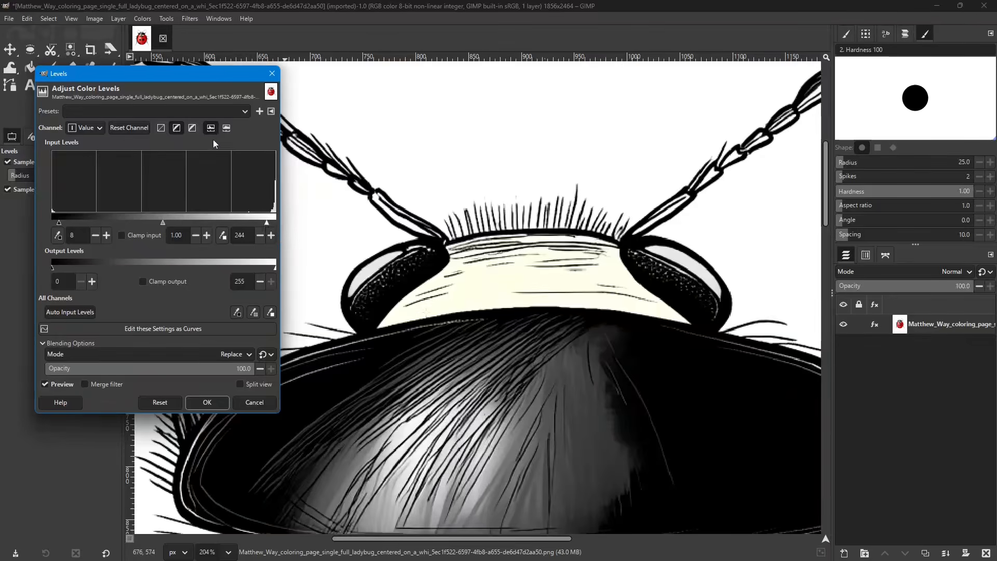
drag(179, 79, 870, 60)
scroll(517, 307, down, 5)
scroll(517, 307, down, 2)
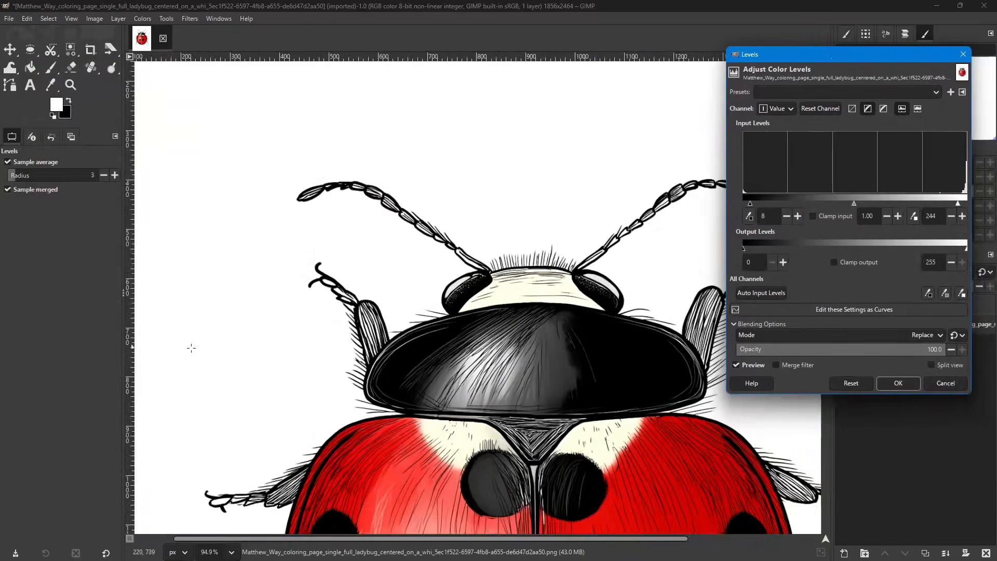
scroll(201, 338, up, 4)
scroll(204, 337, up, 3)
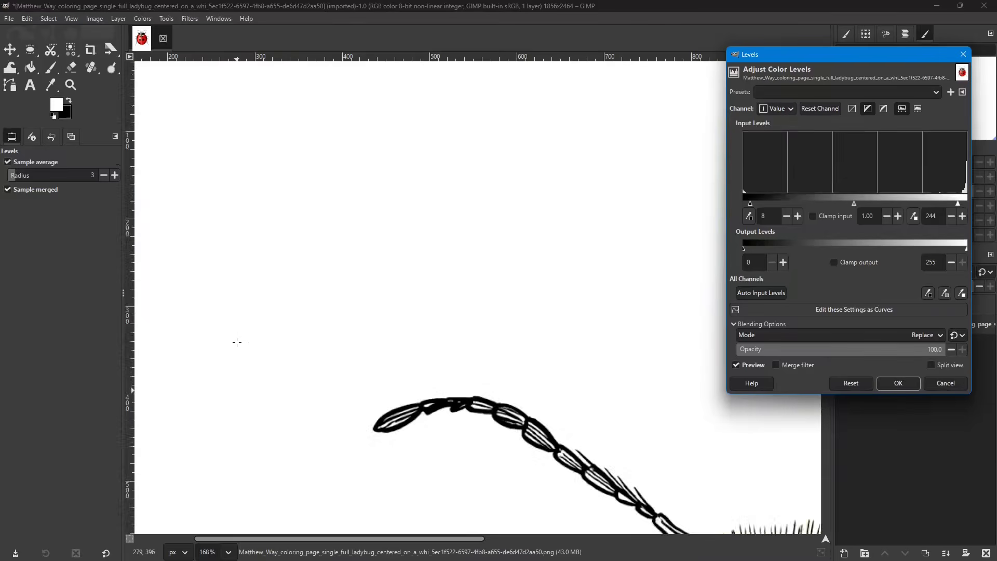
scroll(292, 404, left, 5)
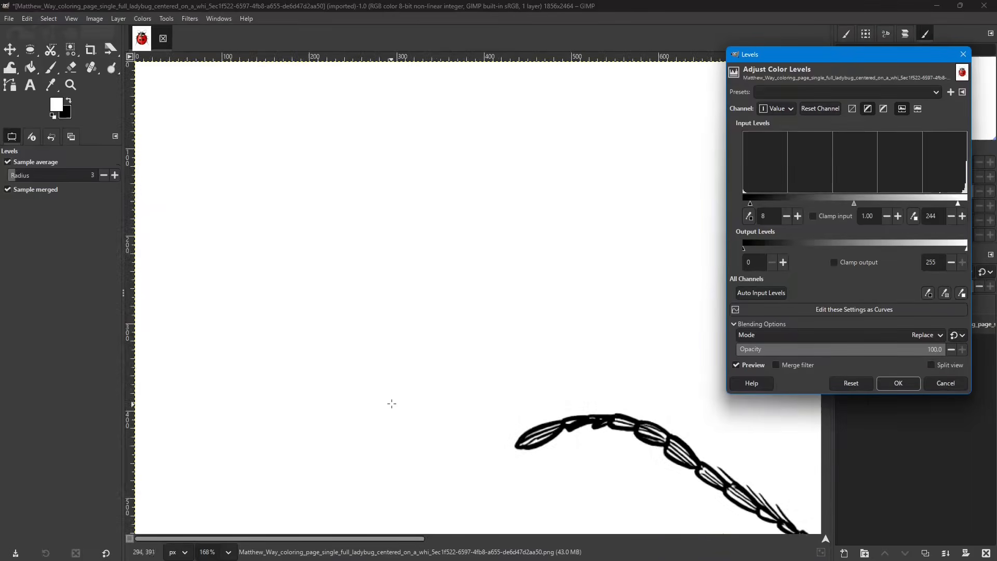
scroll(391, 404, down, 3)
scroll(392, 403, down, 6)
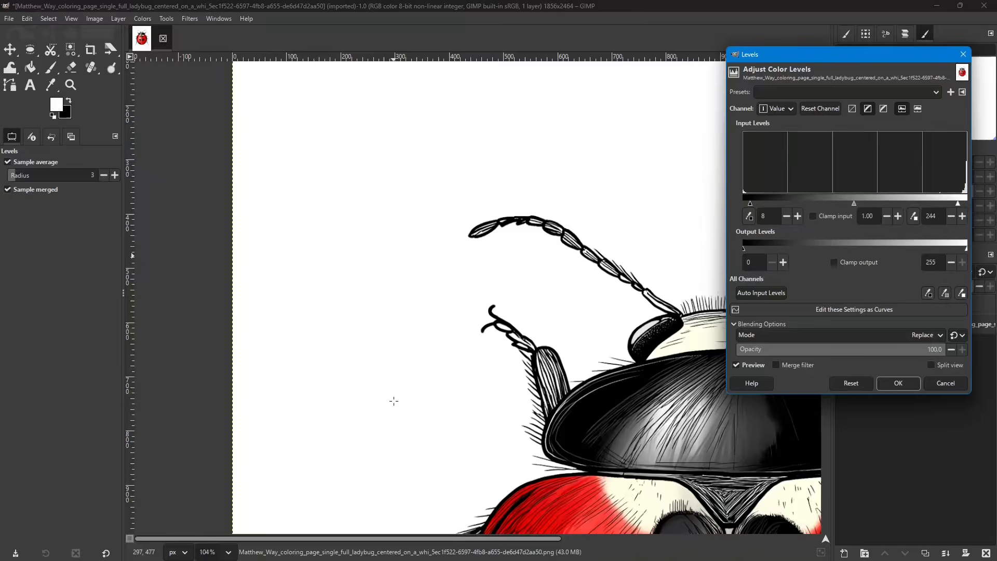
scroll(394, 401, down, 2)
scroll(394, 401, down, 3)
scroll(394, 401, down, 3)
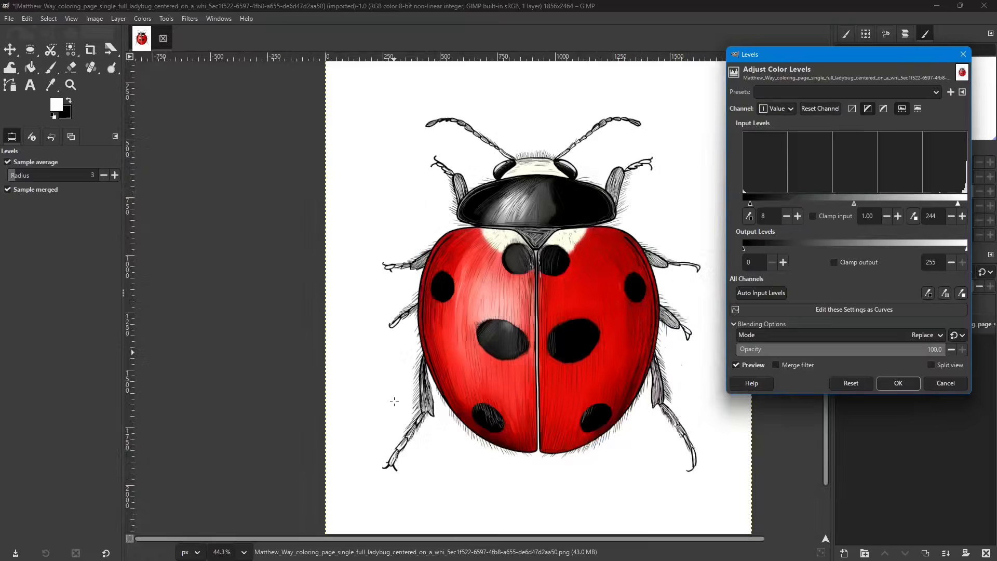
scroll(394, 401, down, 1)
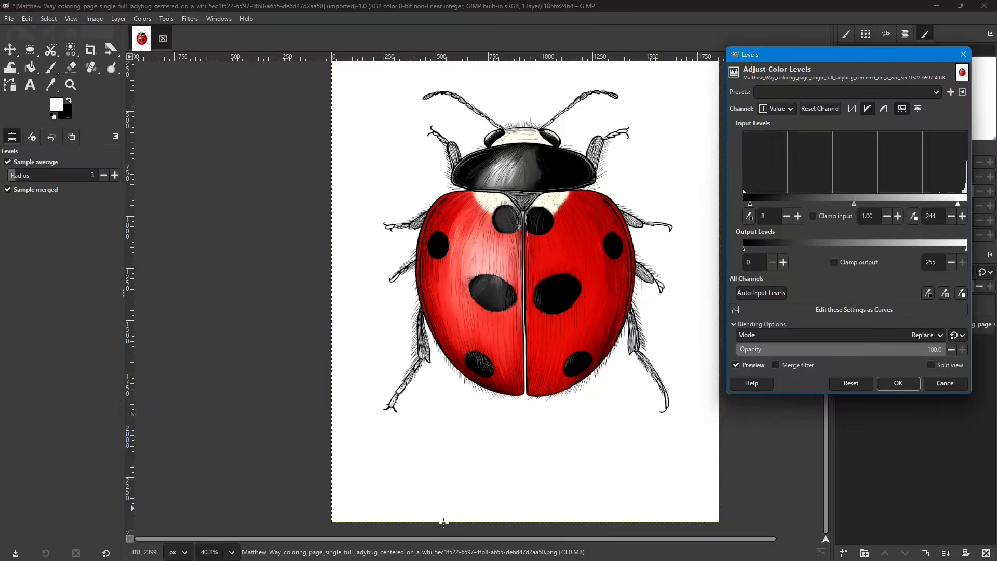
click(898, 384)
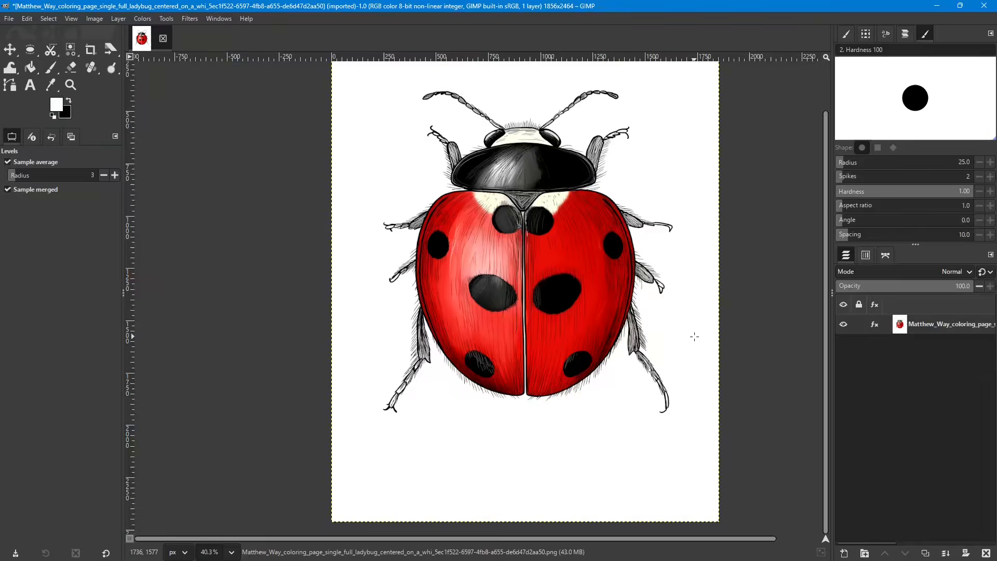
Step: Pan and zoom out to view the whole ladybug page
scroll(694, 337, up, 2)
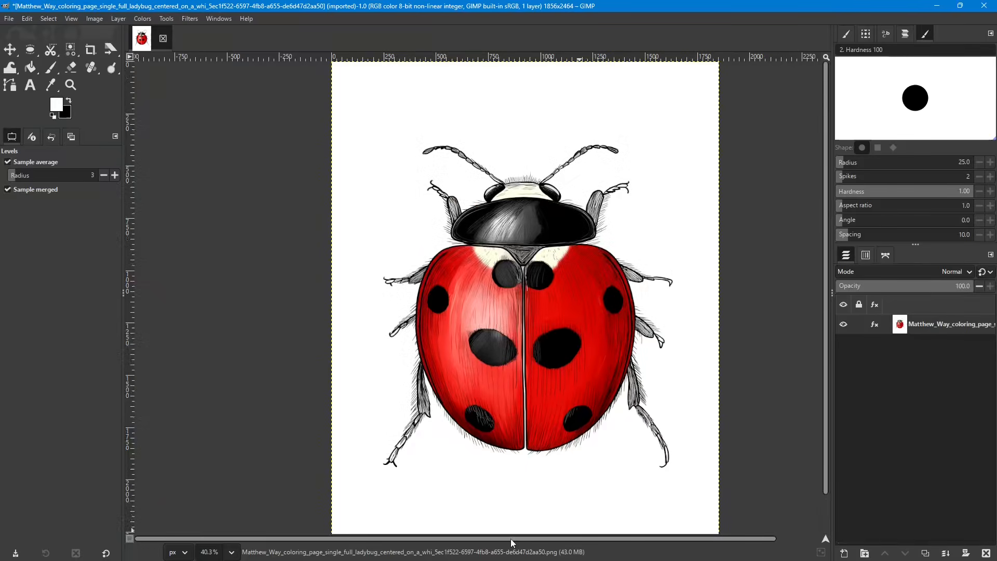
scroll(544, 543, right, 2)
ctrl+scroll(705, 403, down, 1)
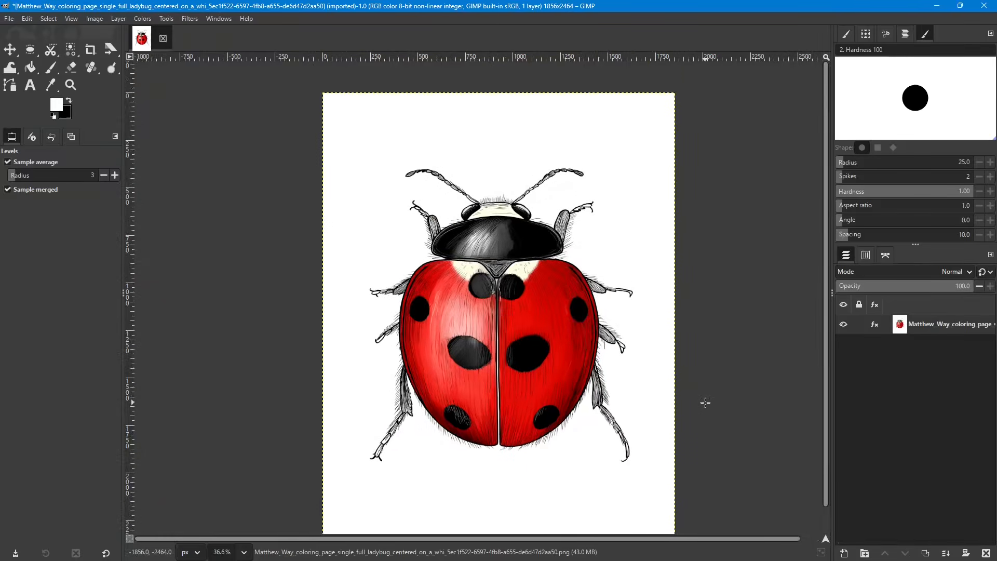
ctrl+scroll(706, 403, down, 1)
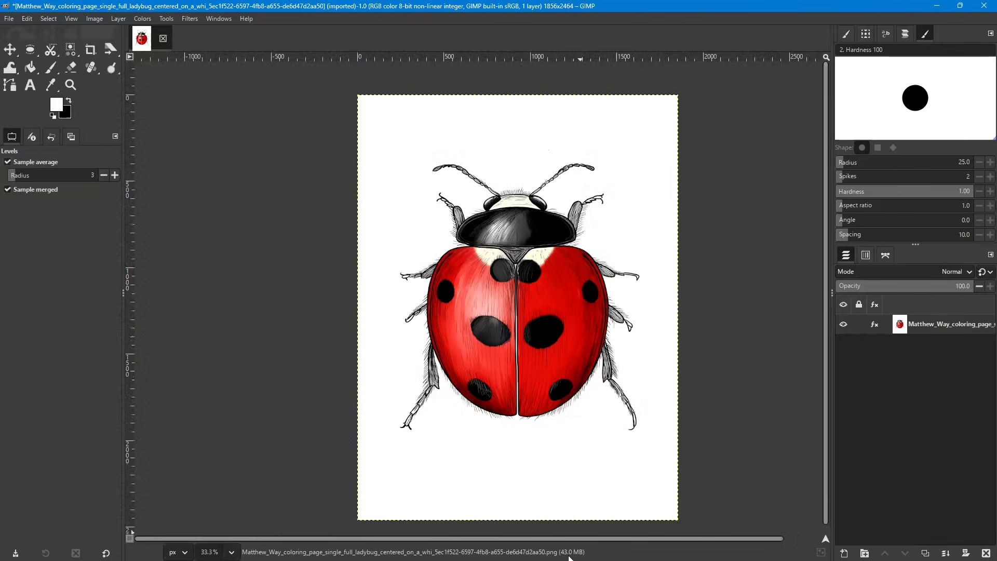
drag(565, 540, 656, 538)
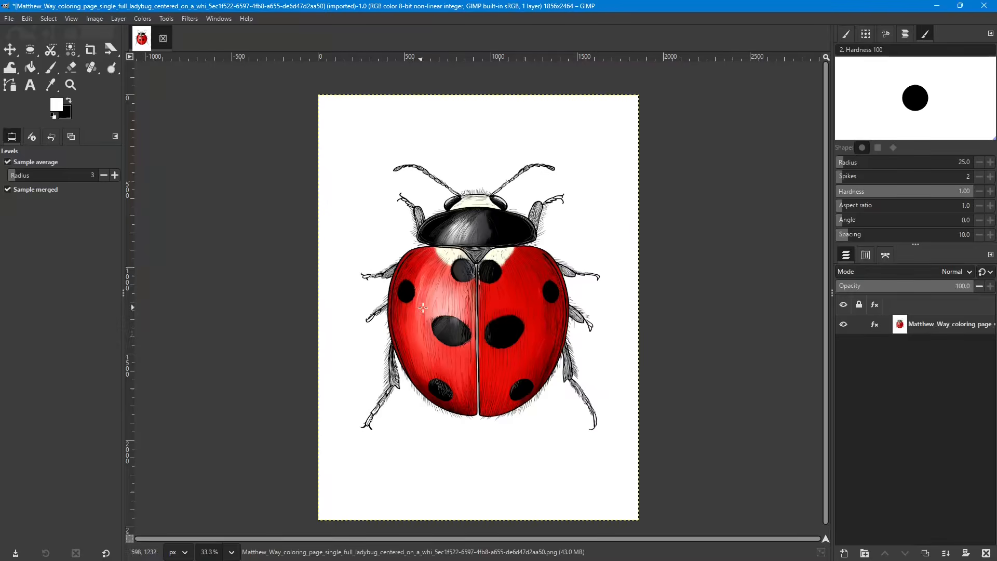
Step: Disable the layer's Levels effect and zoom around to compare the greyer original background
click(875, 324)
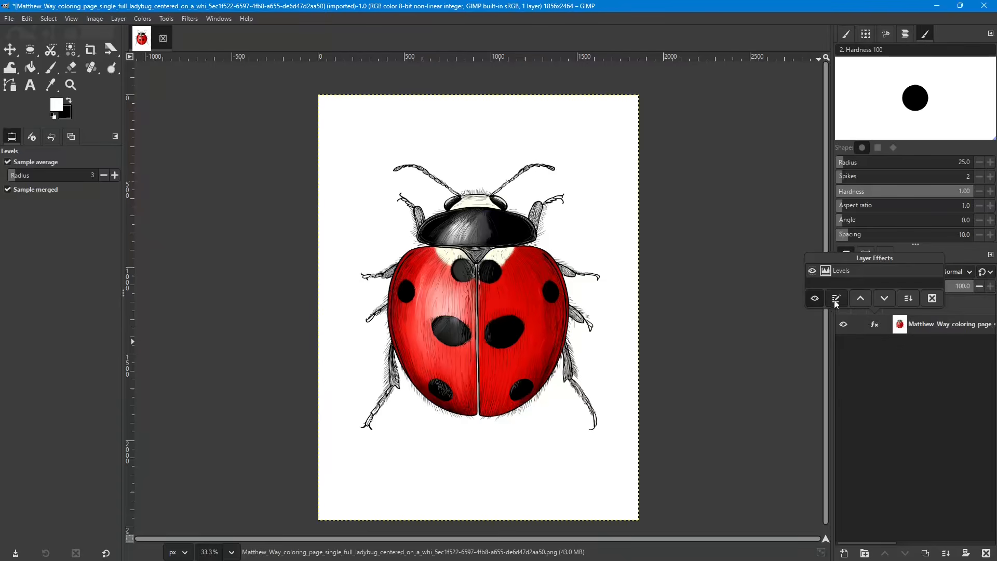
click(815, 298)
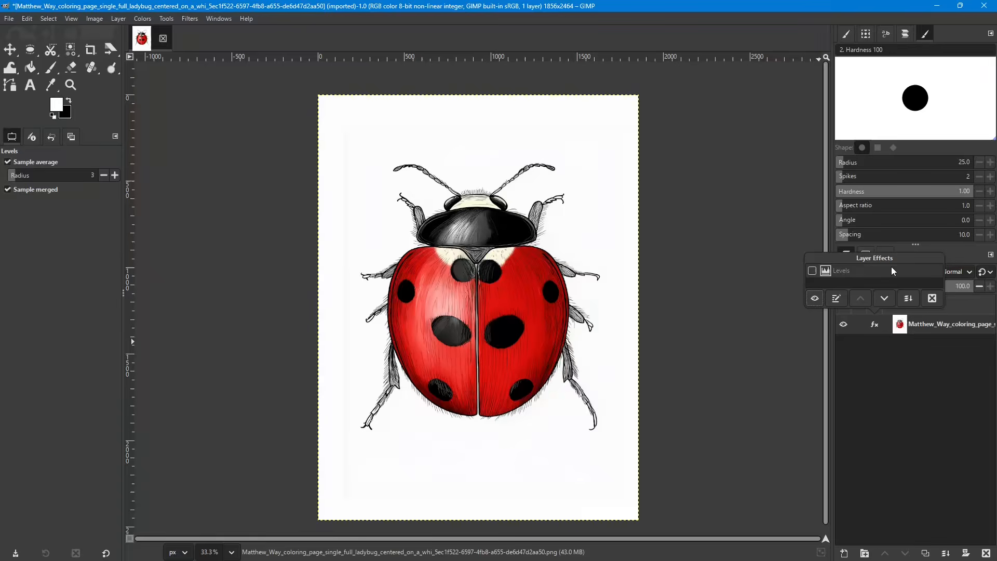
click(717, 270)
scroll(380, 210, up, 2)
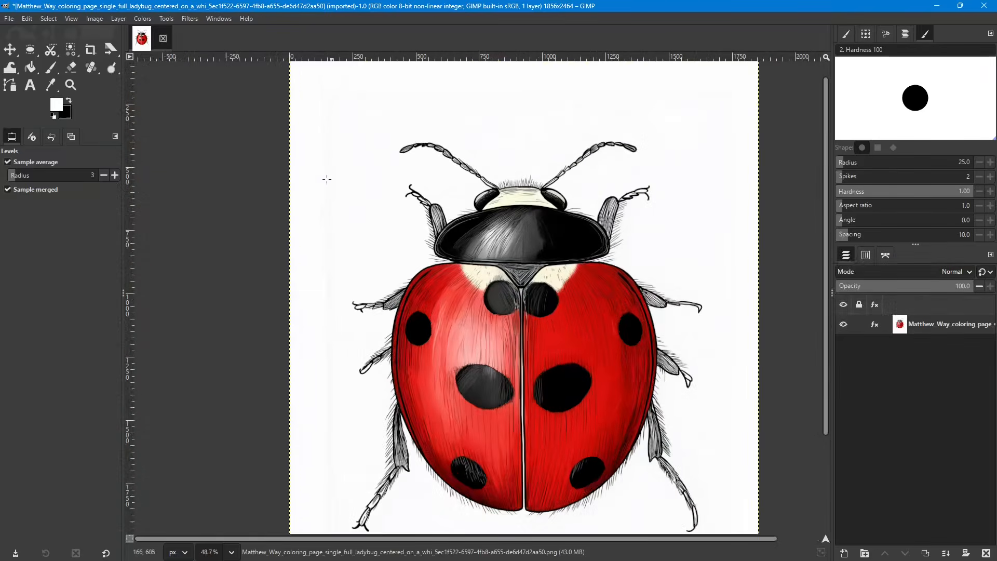
scroll(399, 230, down, 3)
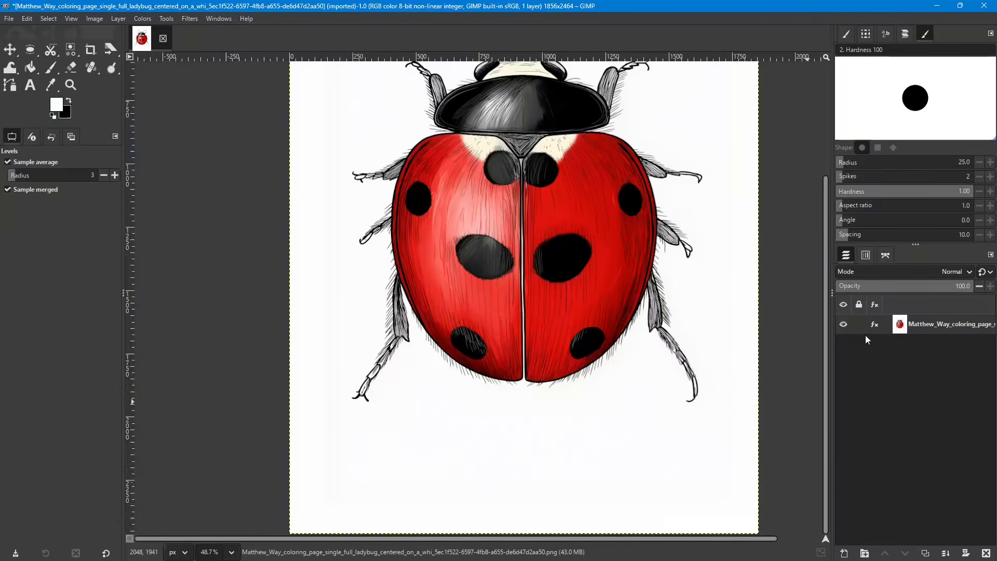
scroll(576, 365, down, 1)
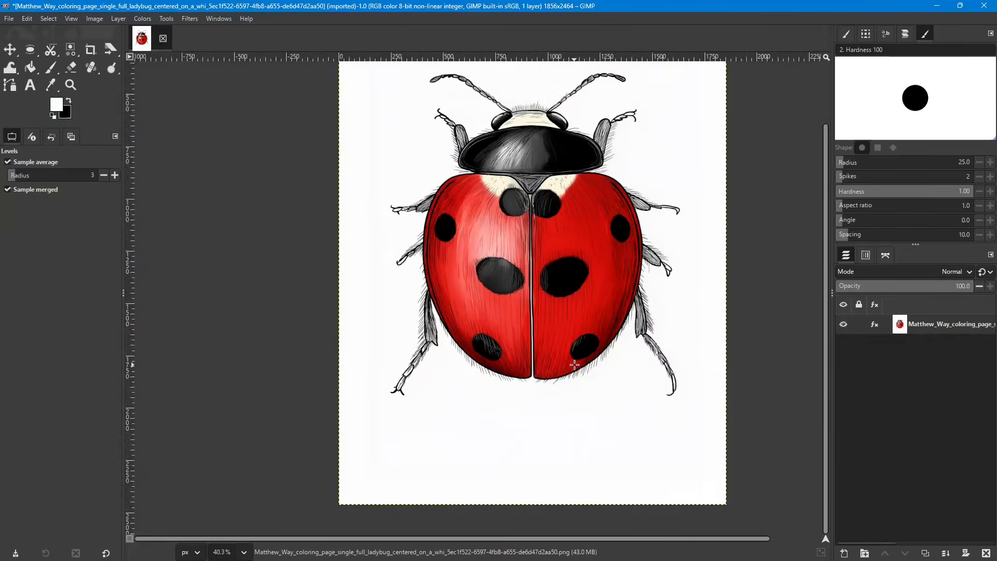
scroll(655, 354, down, 1)
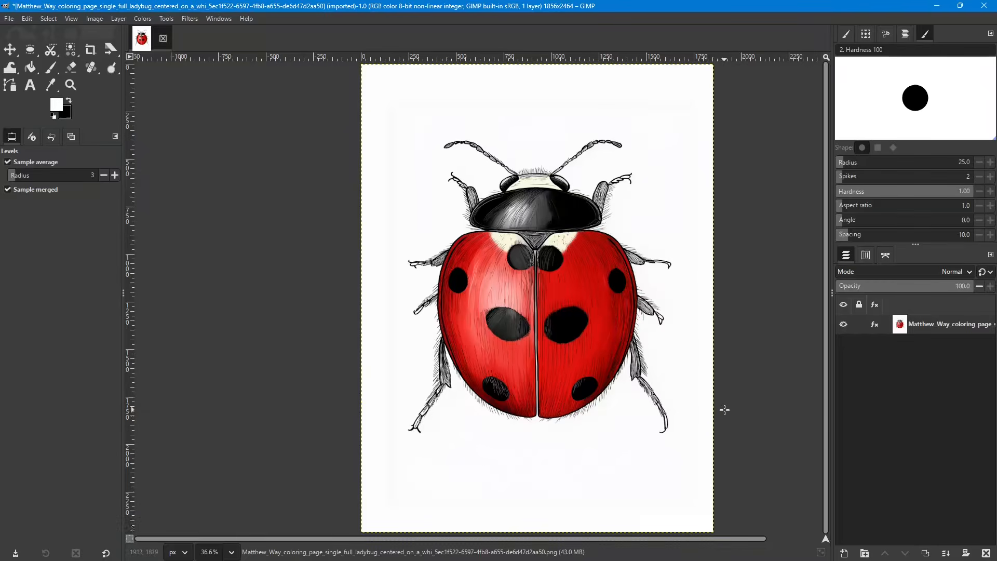
scroll(725, 409, down, 1)
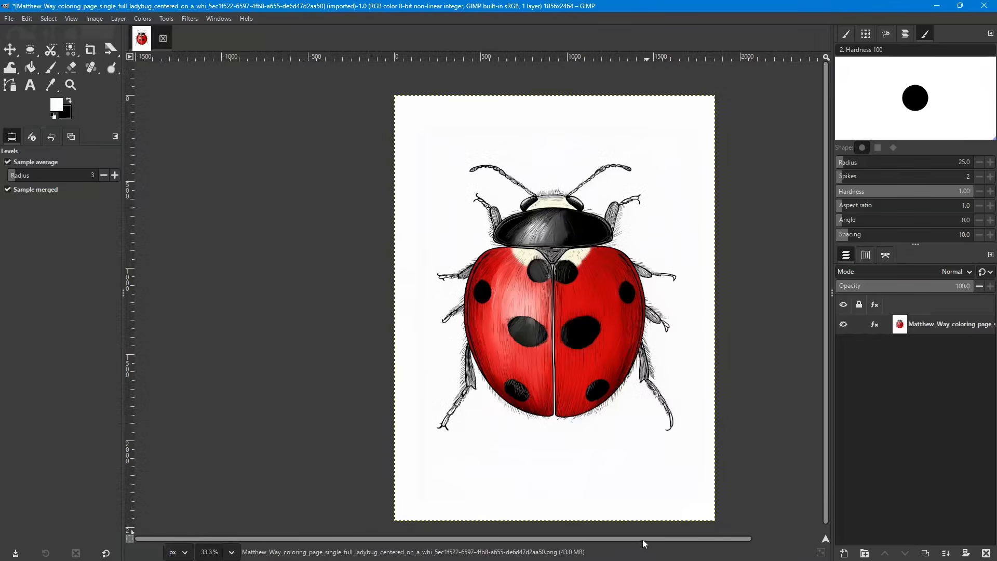
drag(643, 540, 743, 539)
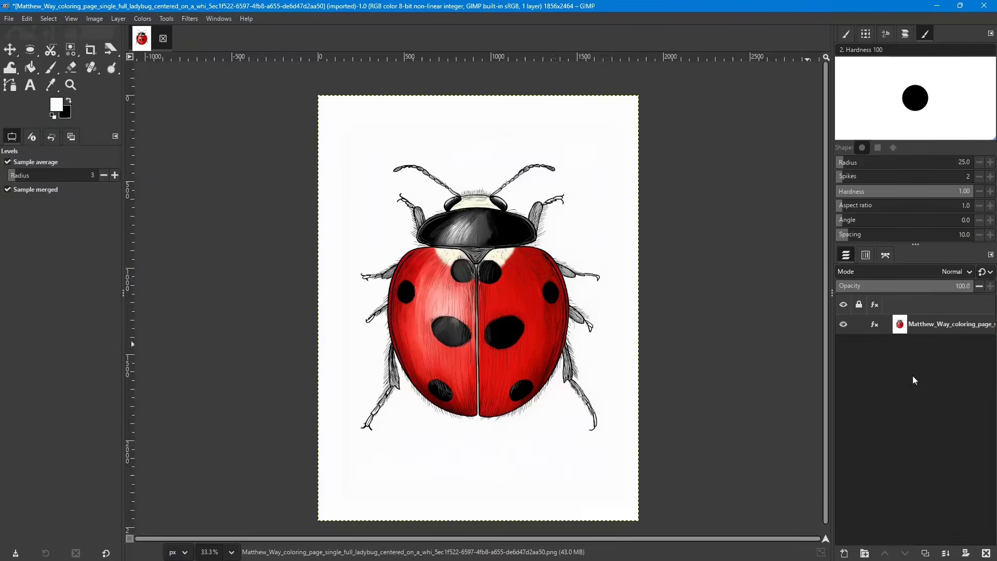
Step: Toggle the Levels effect off to compare, then merge all active filters down into the layer
click(875, 325)
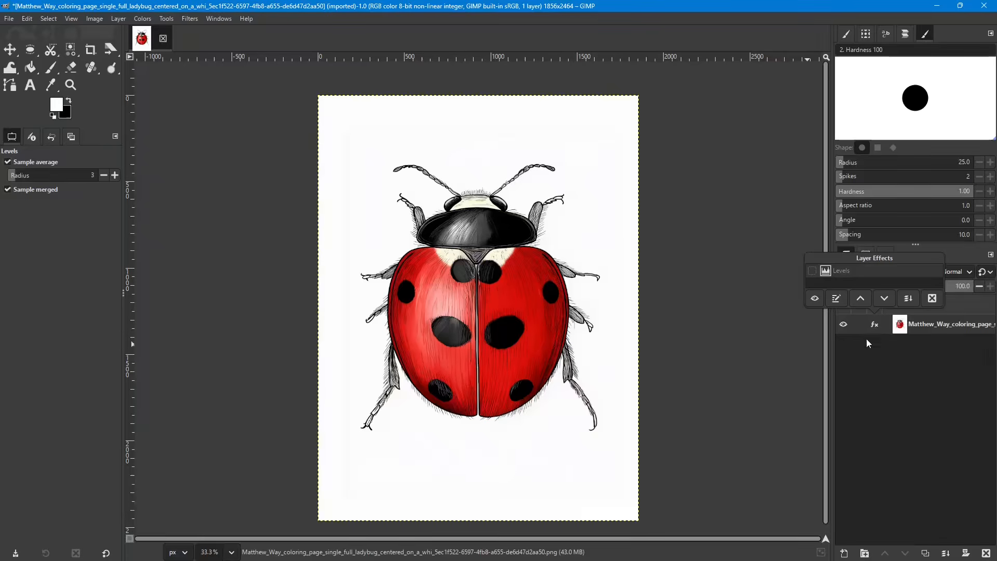
click(872, 355)
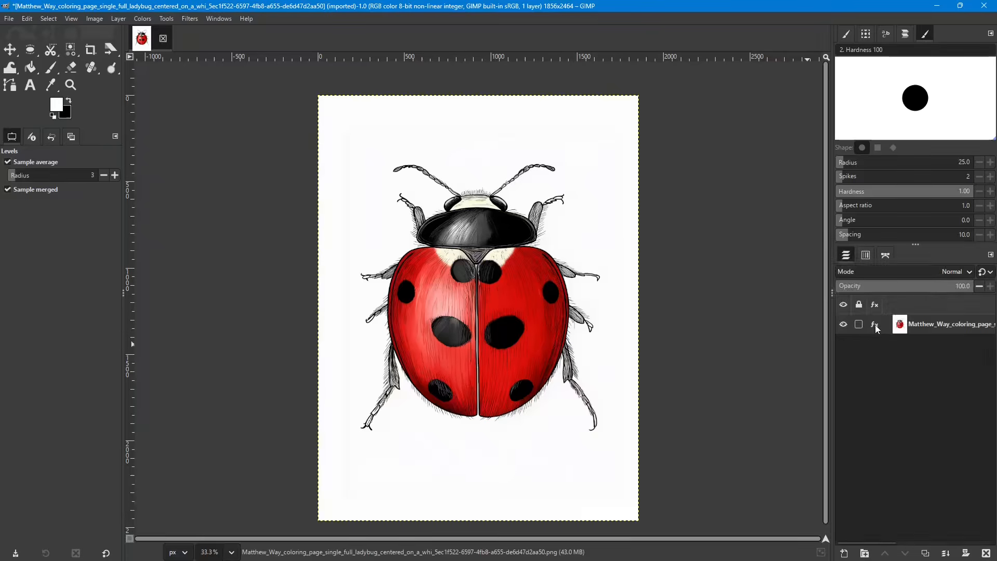
click(875, 325)
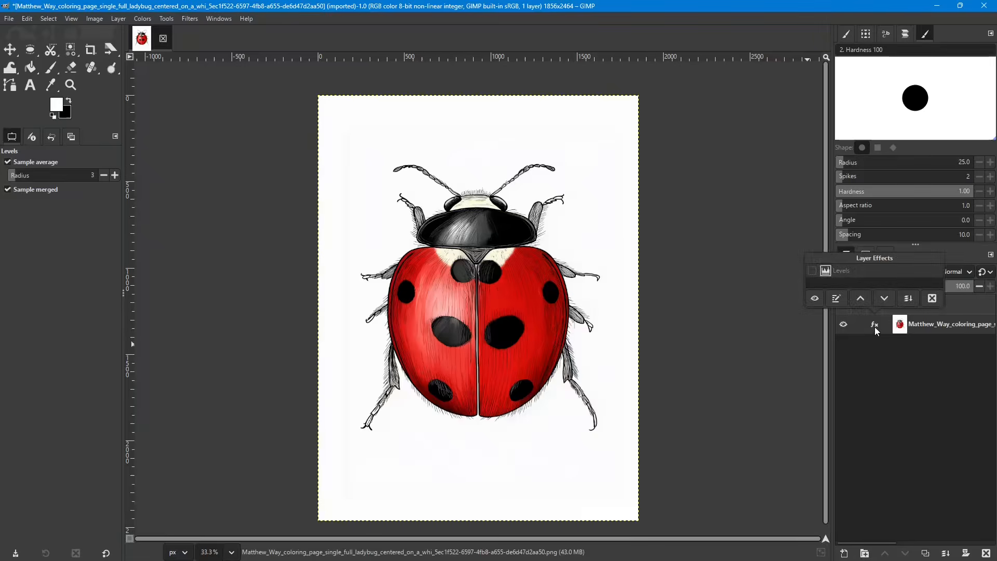
click(813, 300)
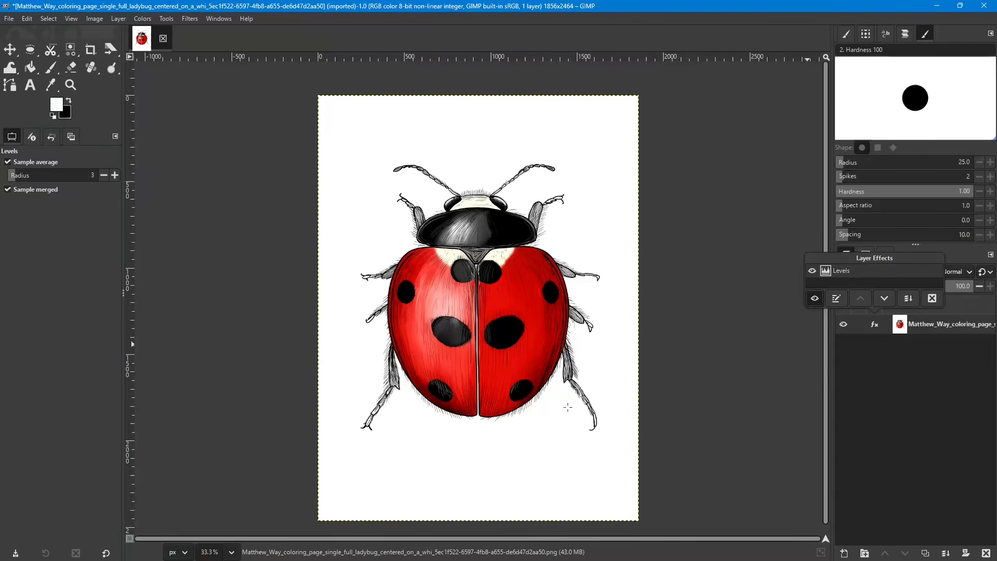
click(908, 300)
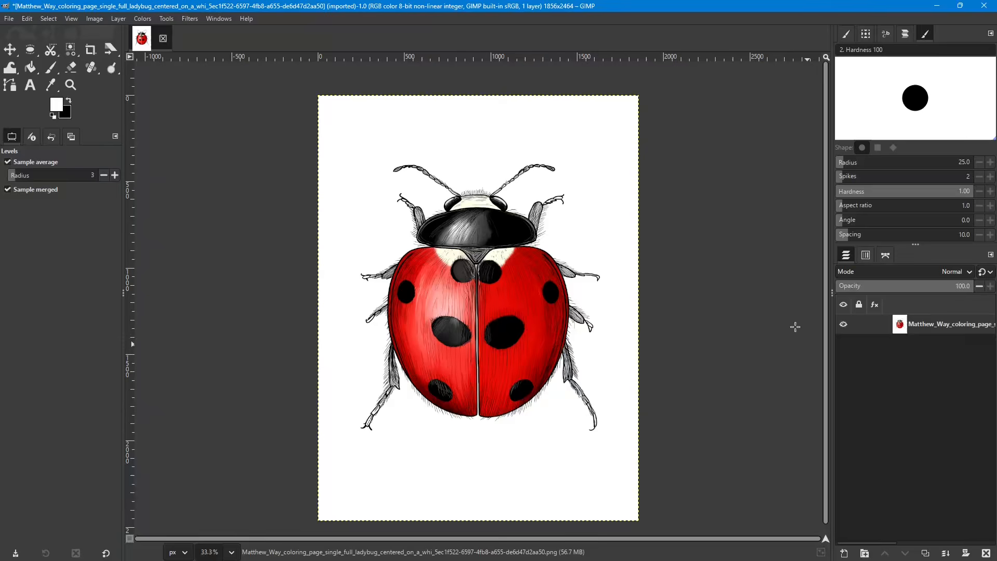
scroll(385, 422, up, 2)
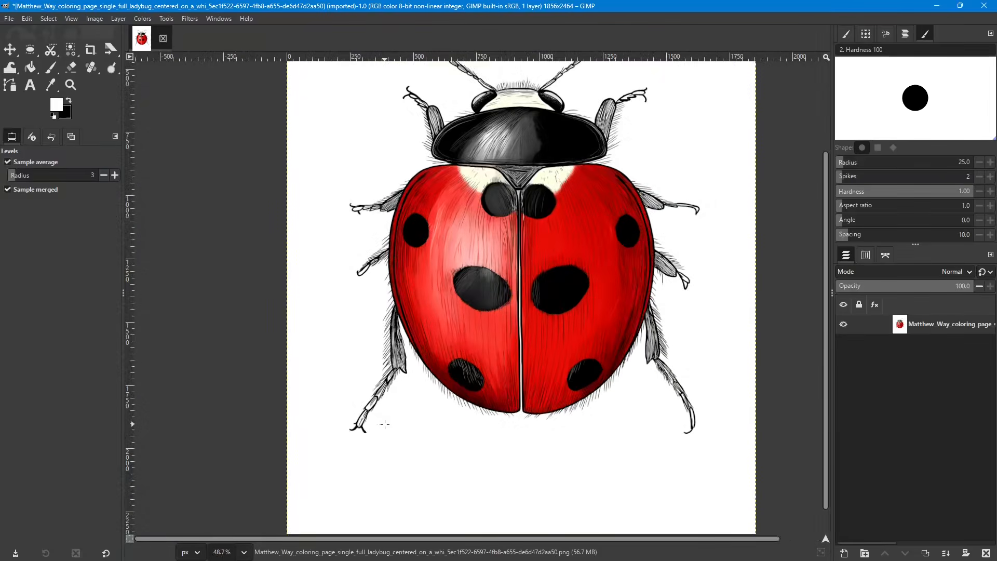
scroll(384, 425, up, 3)
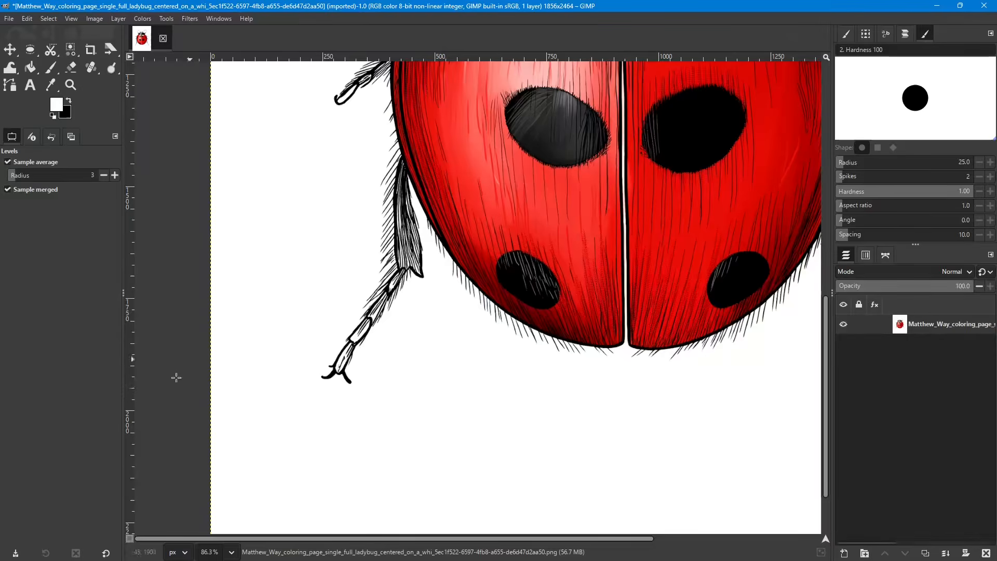
scroll(311, 374, down, 3)
scroll(321, 354, down, 2)
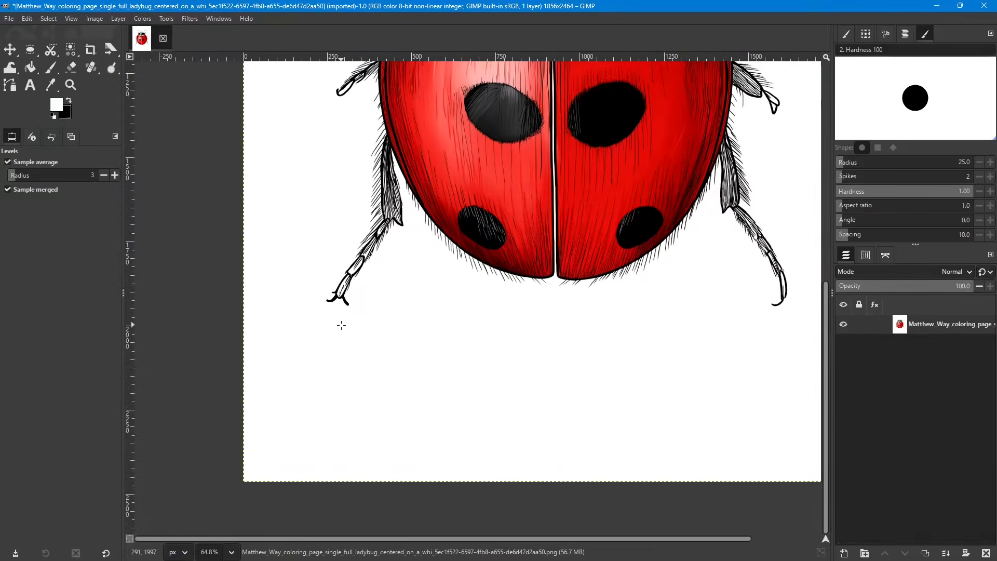
scroll(488, 334, up, 2)
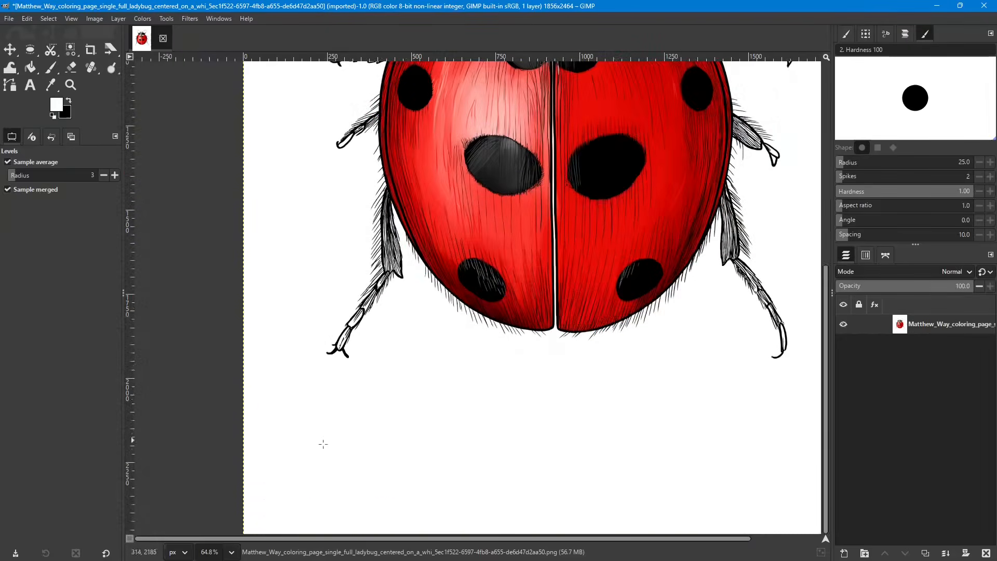
scroll(422, 353, down, 2)
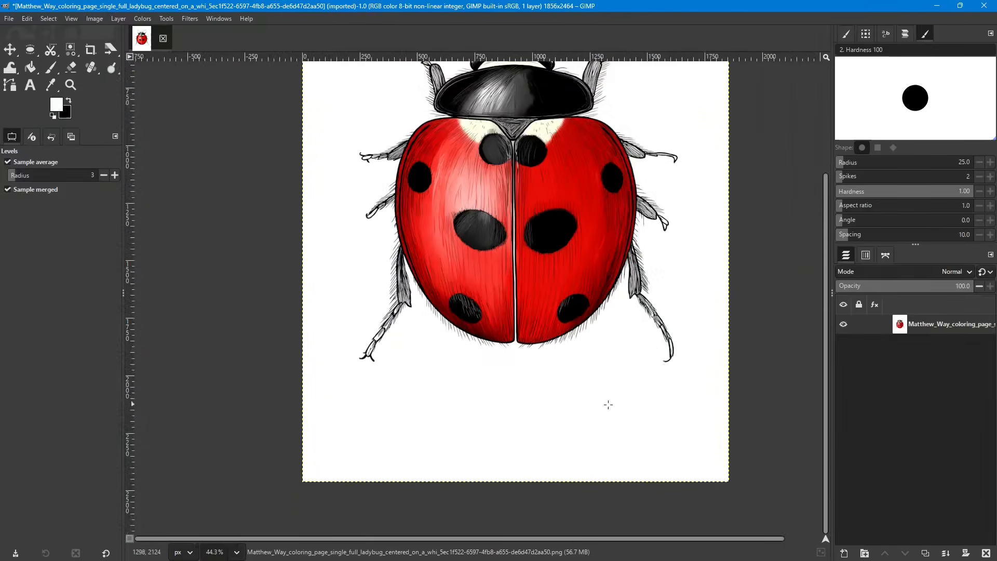
scroll(606, 403, down, 2)
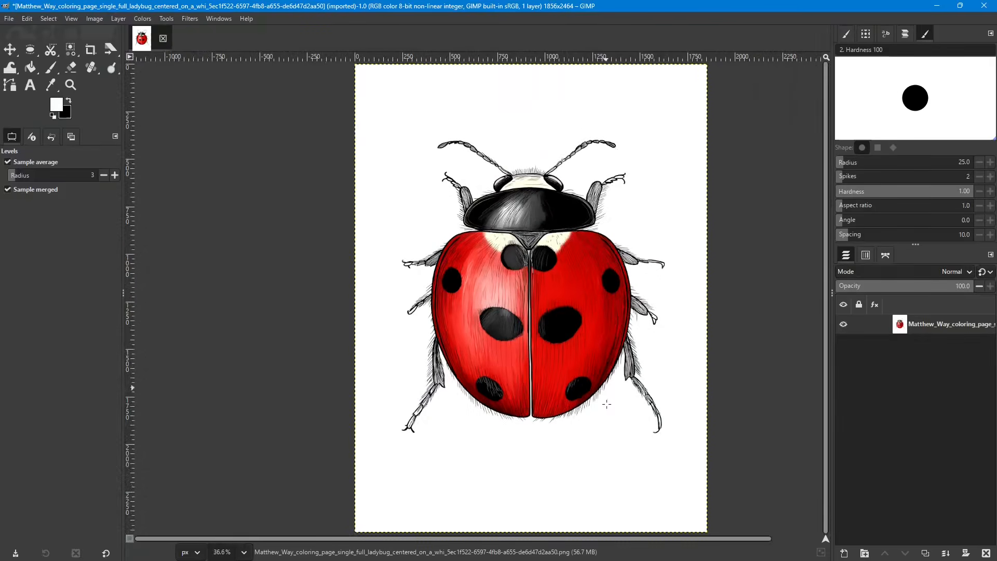
scroll(607, 404, down, 1)
drag(488, 539, 581, 538)
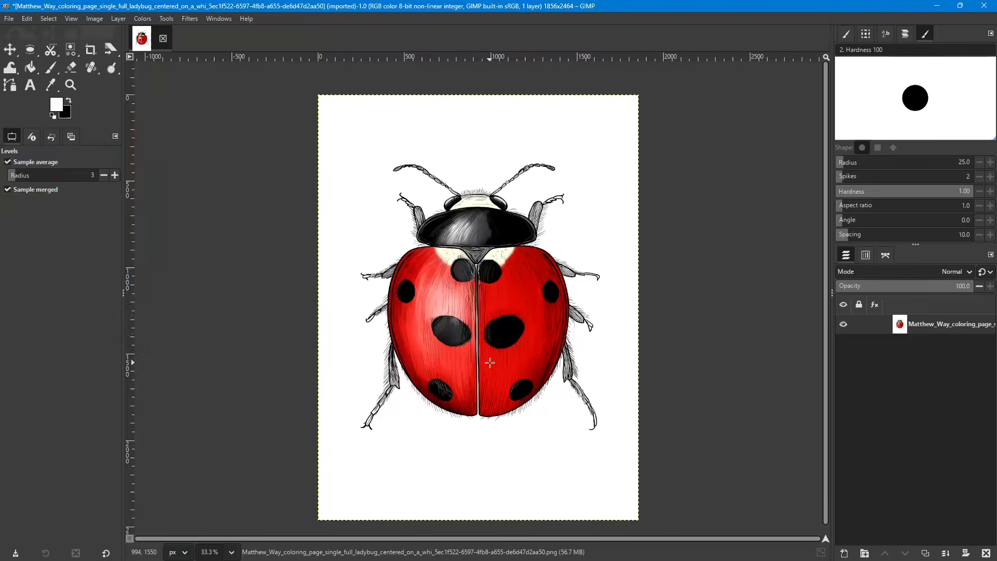
scroll(490, 363, down, 1)
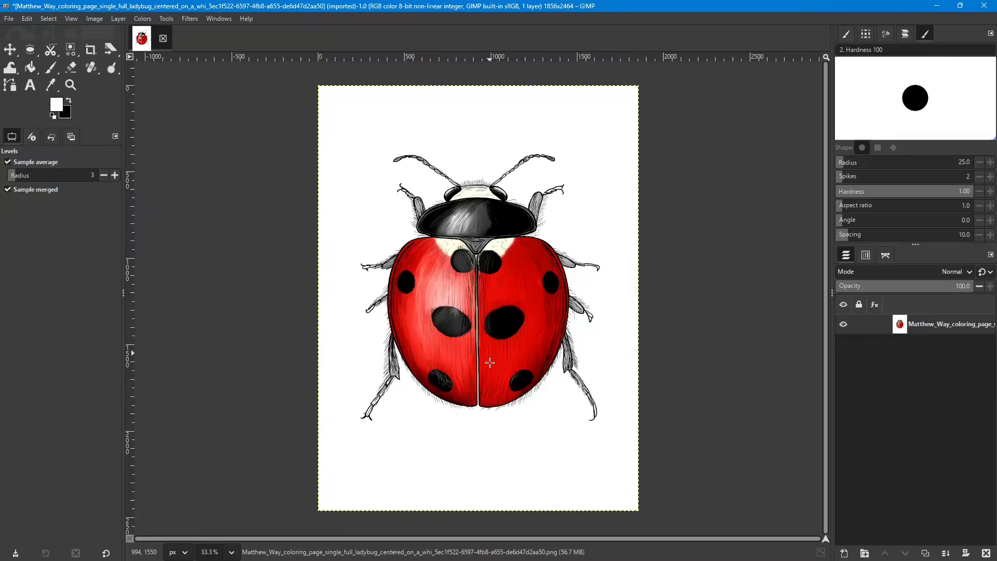
scroll(385, 396, up, 10)
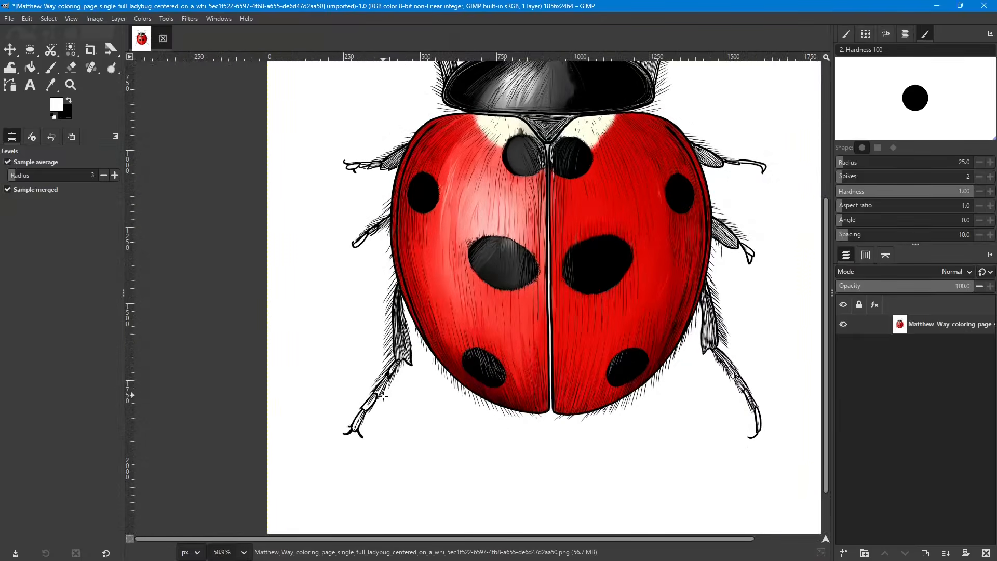
scroll(384, 397, up, 3)
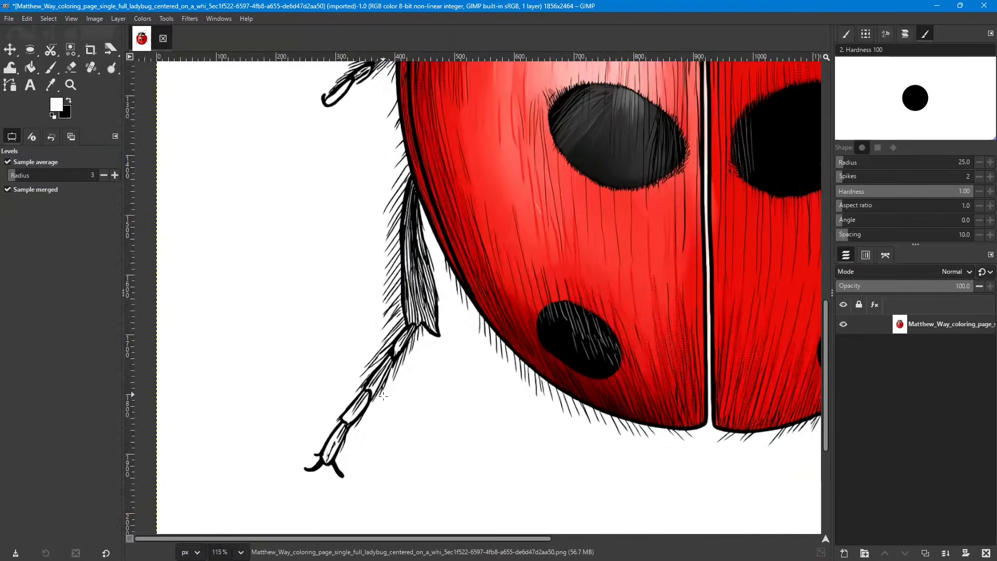
scroll(392, 347, up, 1)
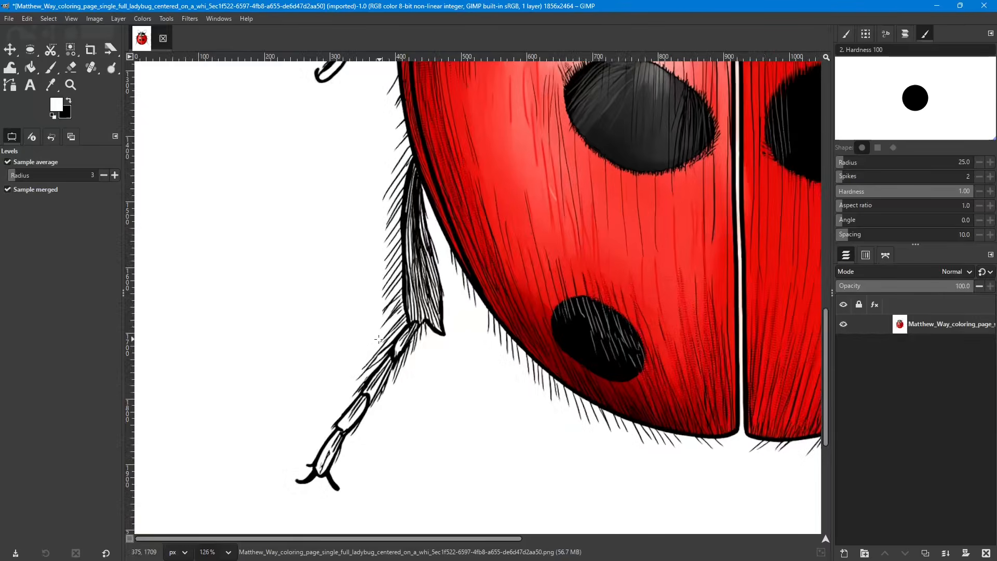
scroll(374, 340, up, 2)
scroll(415, 332, up, 8)
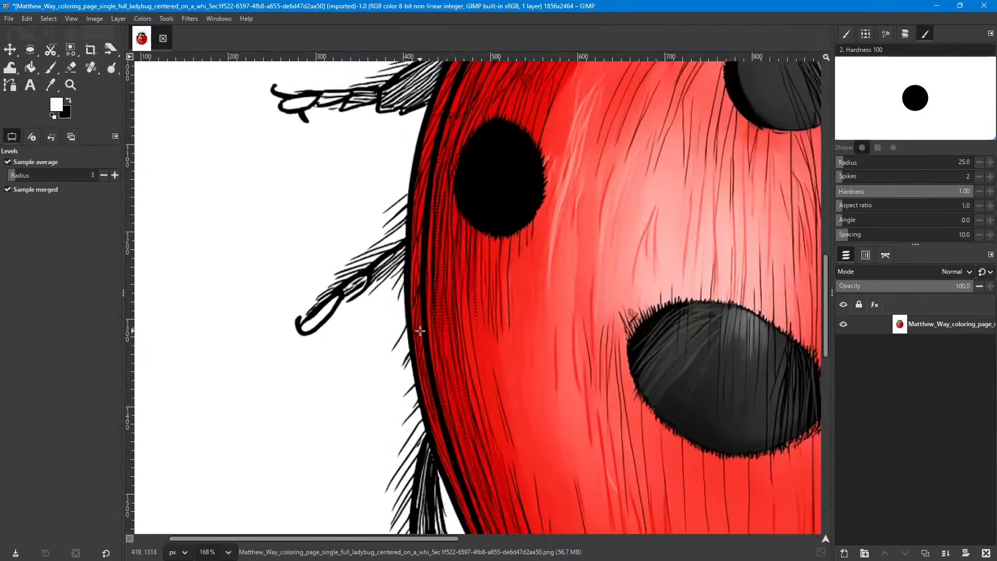
scroll(421, 331, down, 1)
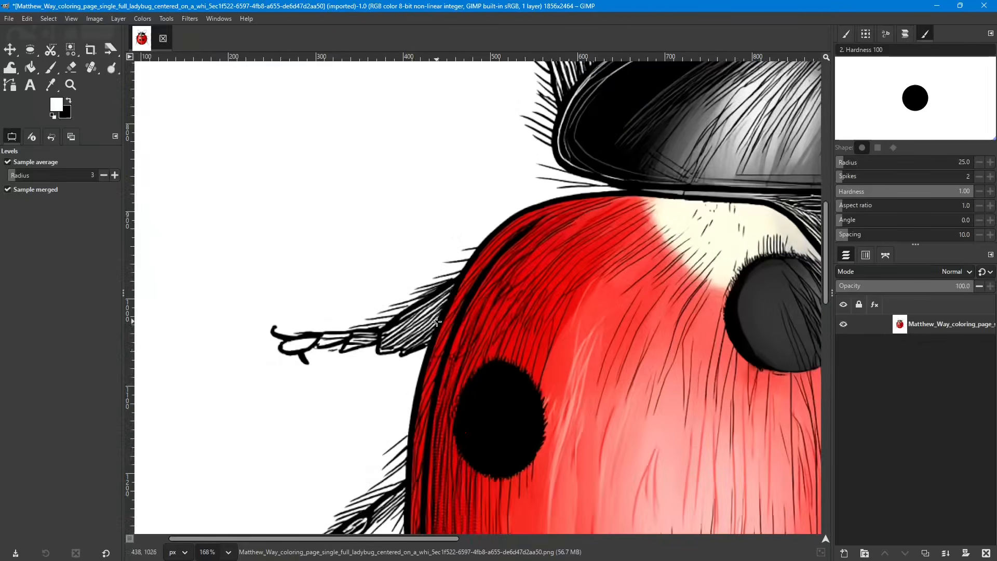
scroll(519, 325, down, 5)
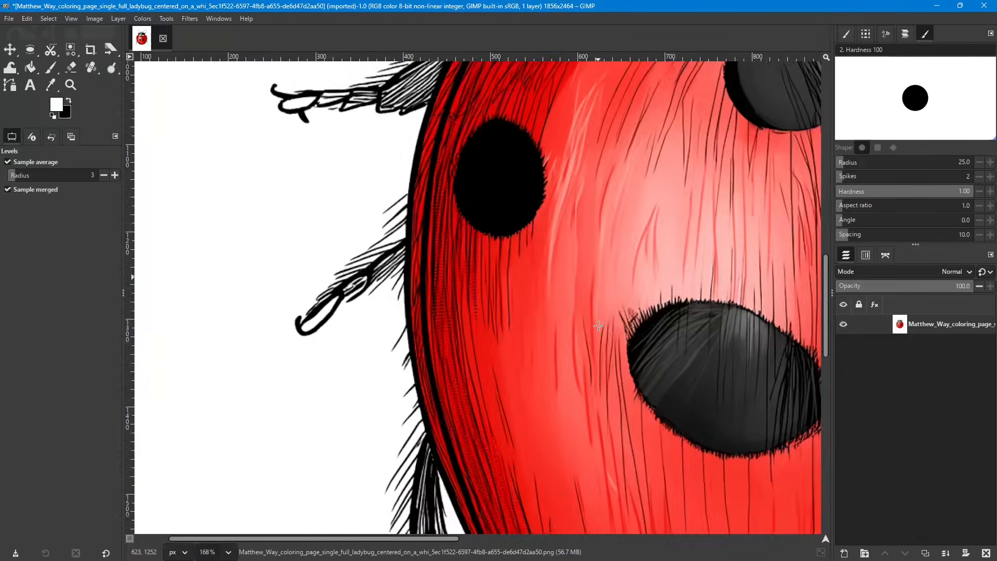
scroll(599, 325, down, 2)
scroll(598, 326, up, 6)
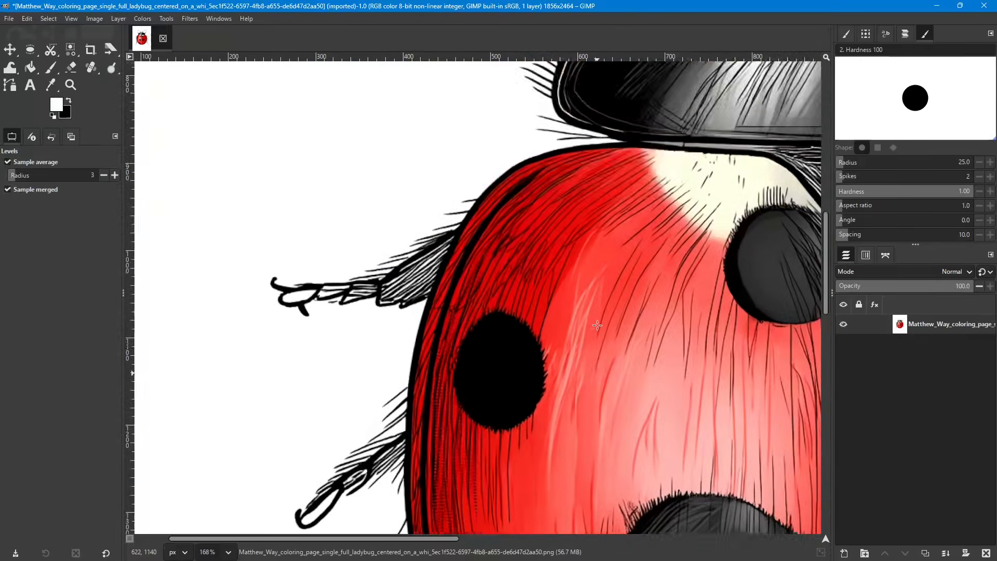
scroll(598, 326, up, 7)
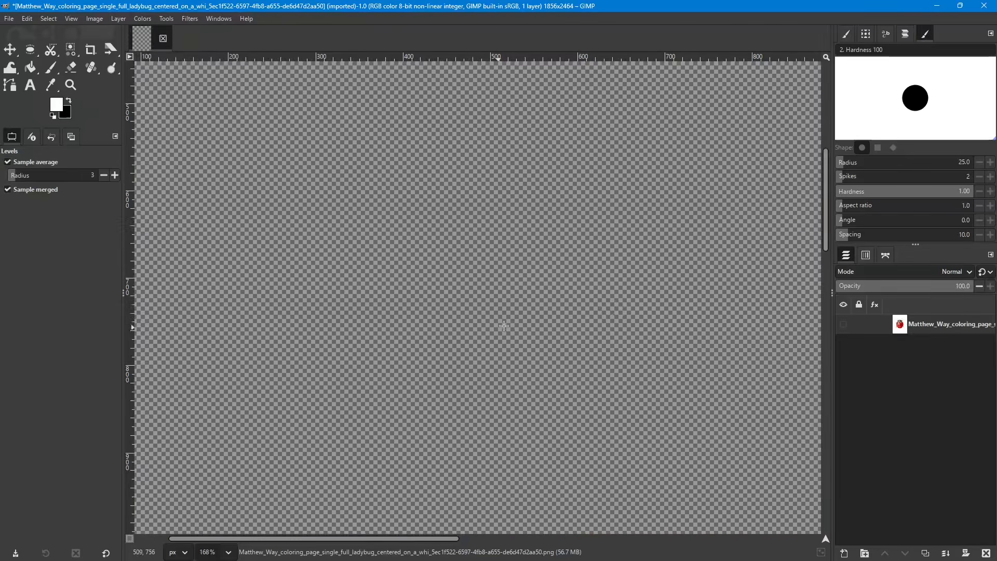
key(ctrl+z)
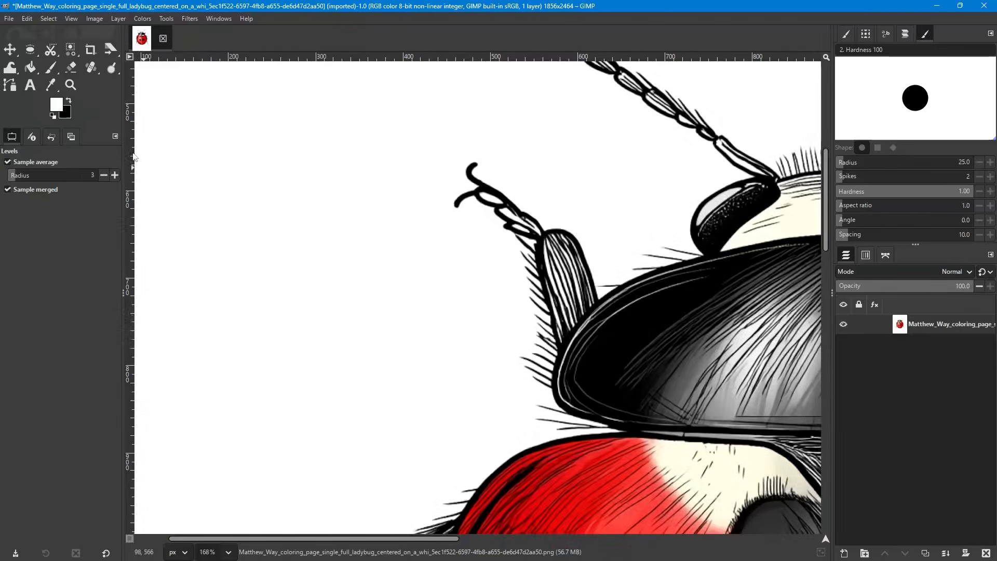
click(10, 50)
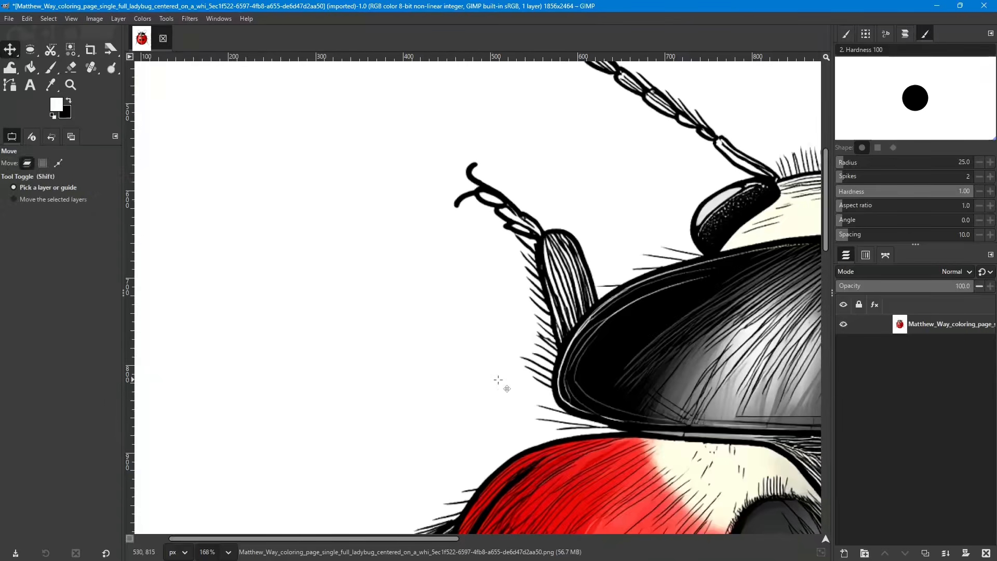
scroll(495, 377, right, 6)
scroll(566, 319, up, 3)
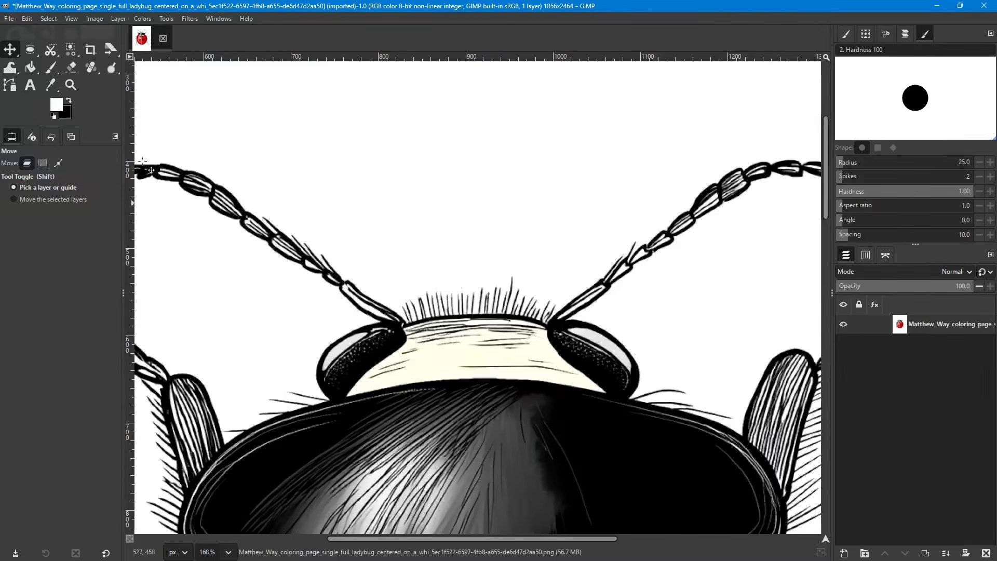
scroll(718, 278, down, 2)
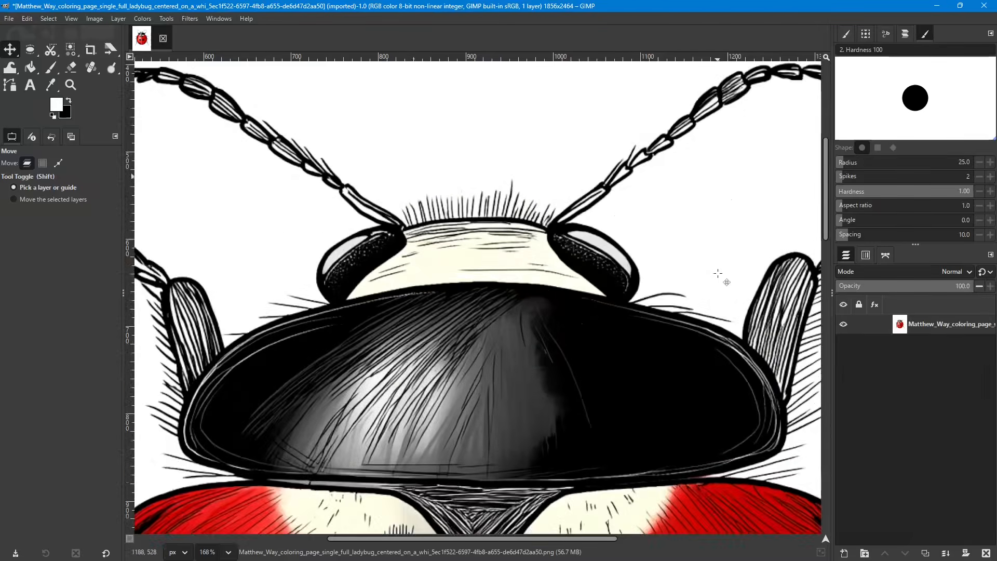
scroll(718, 278, up, 1)
scroll(718, 277, left, 2)
scroll(718, 278, right, 3)
scroll(718, 278, right, 3)
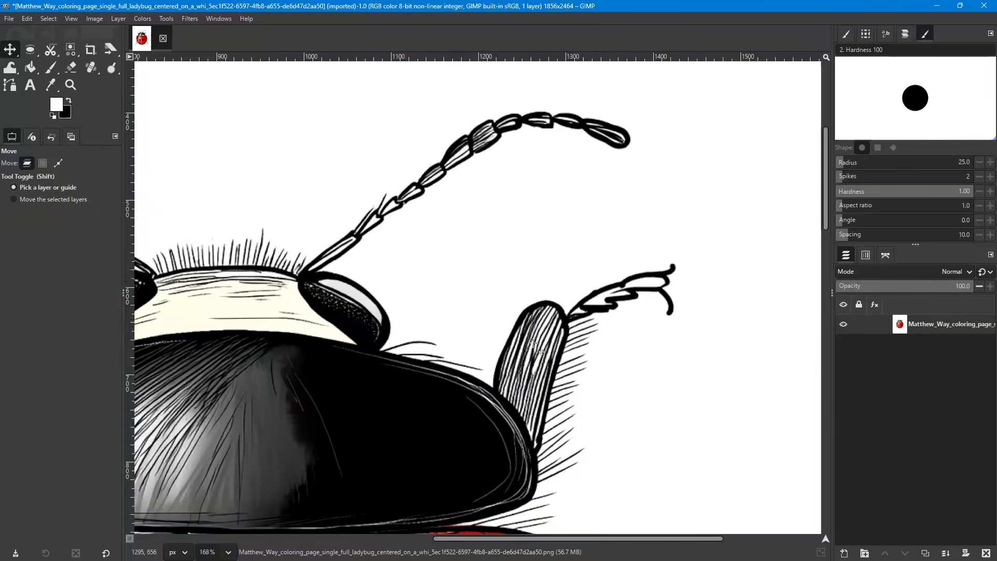
scroll(242, 365, down, 2)
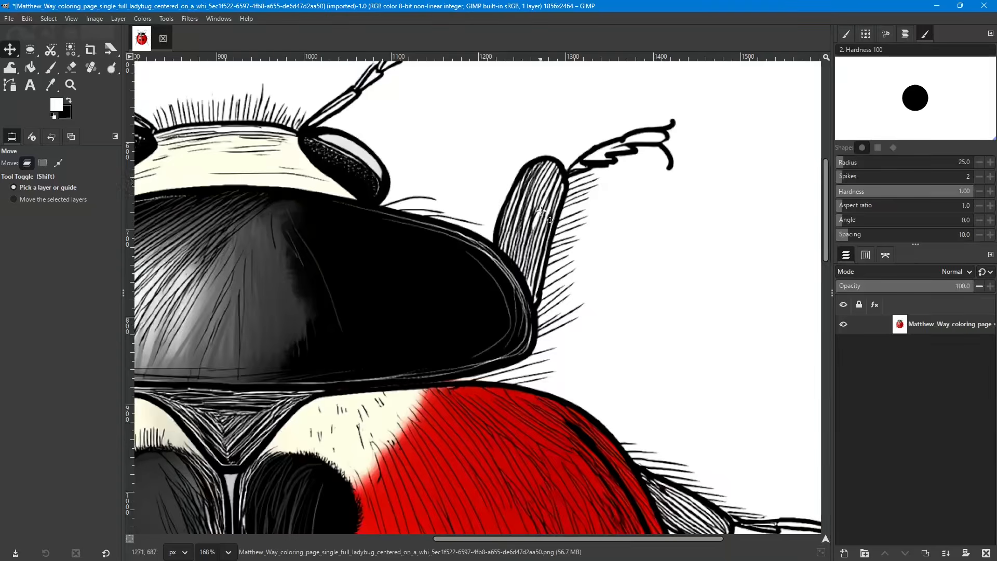
scroll(583, 311, down, 3)
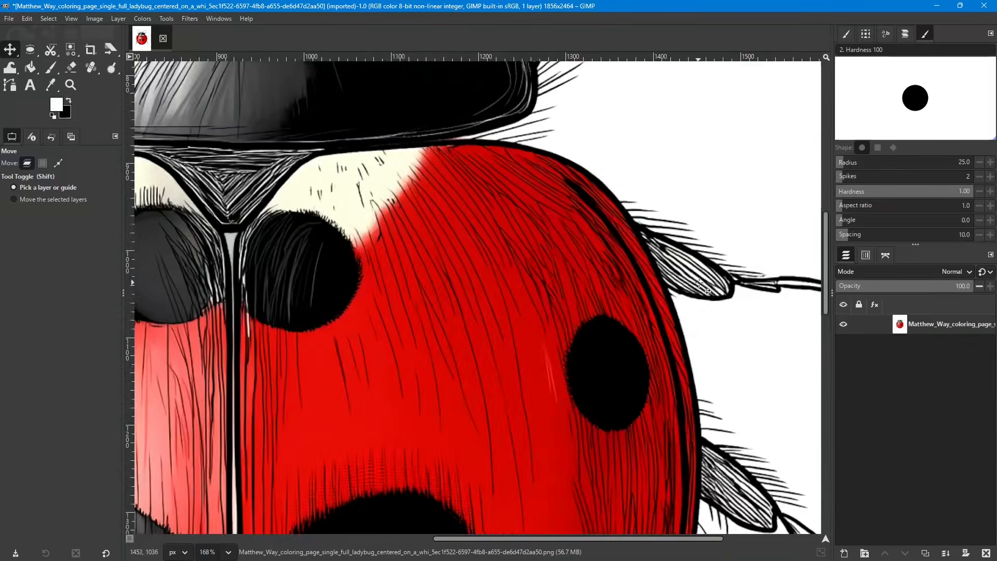
scroll(712, 285, up, 2)
scroll(712, 284, up, 2)
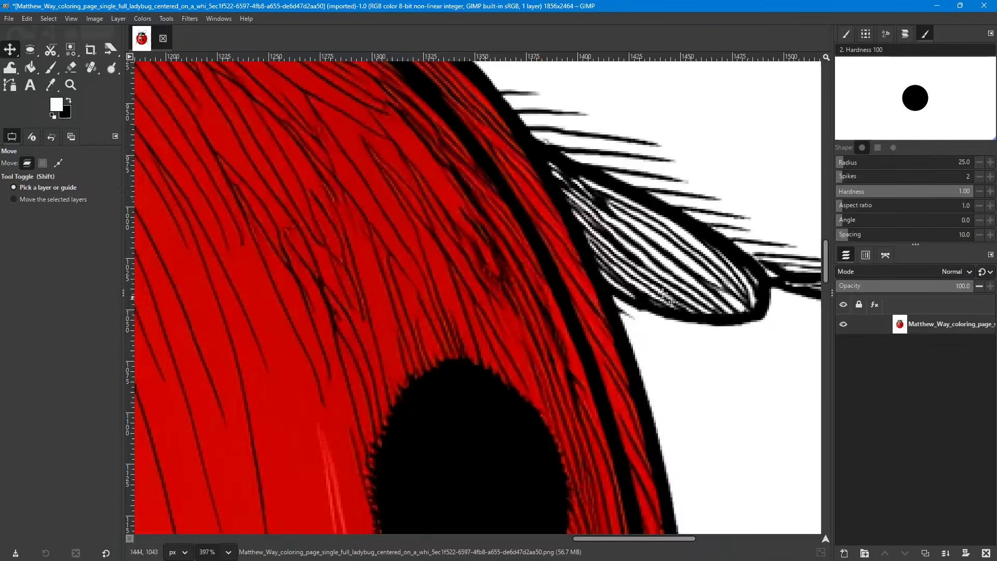
scroll(644, 269, down, 2)
scroll(674, 271, down, 5)
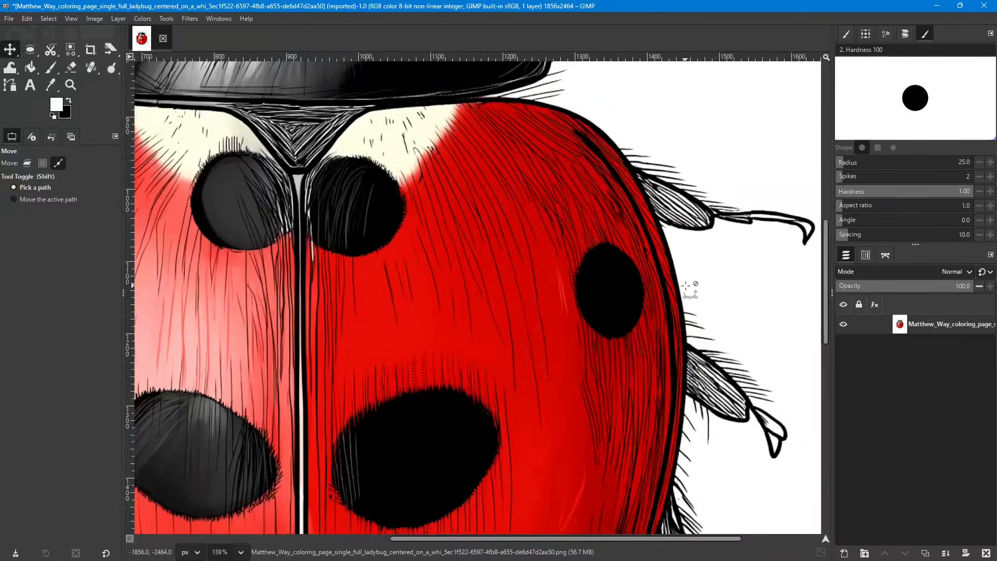
scroll(478, 329, down, 2)
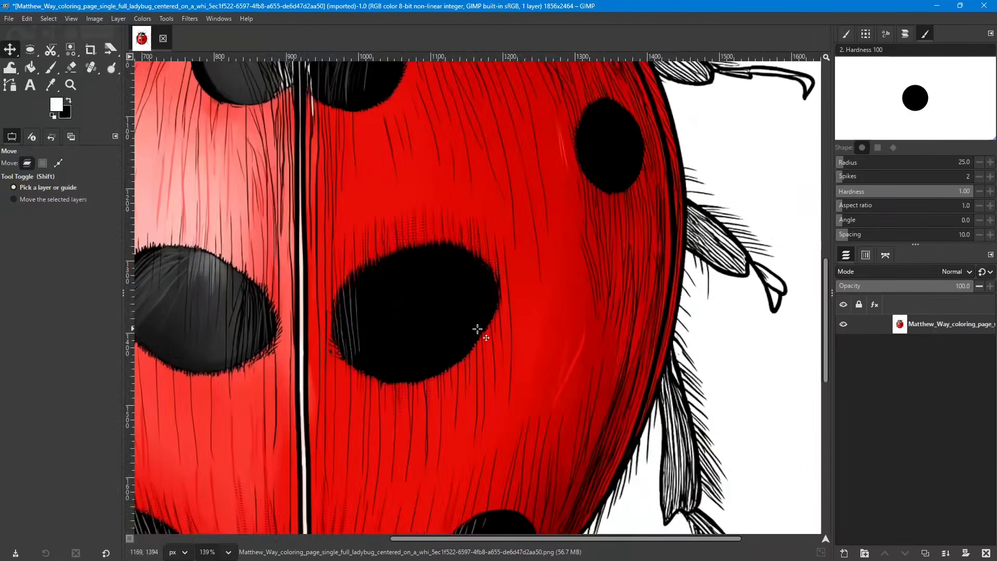
scroll(264, 331, down, 1)
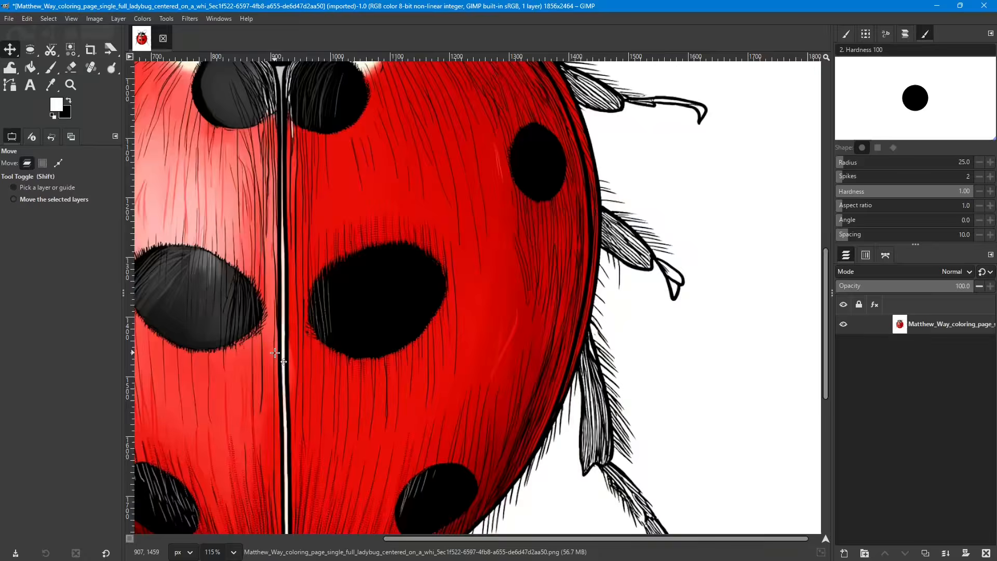
scroll(312, 332, left, 2)
scroll(358, 333, down, 2)
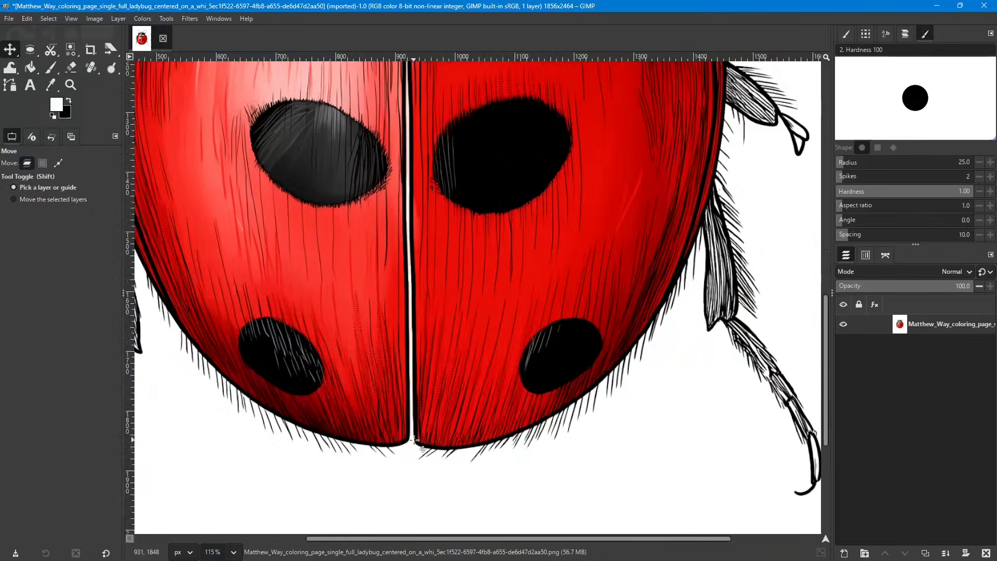
scroll(411, 275, up, 4)
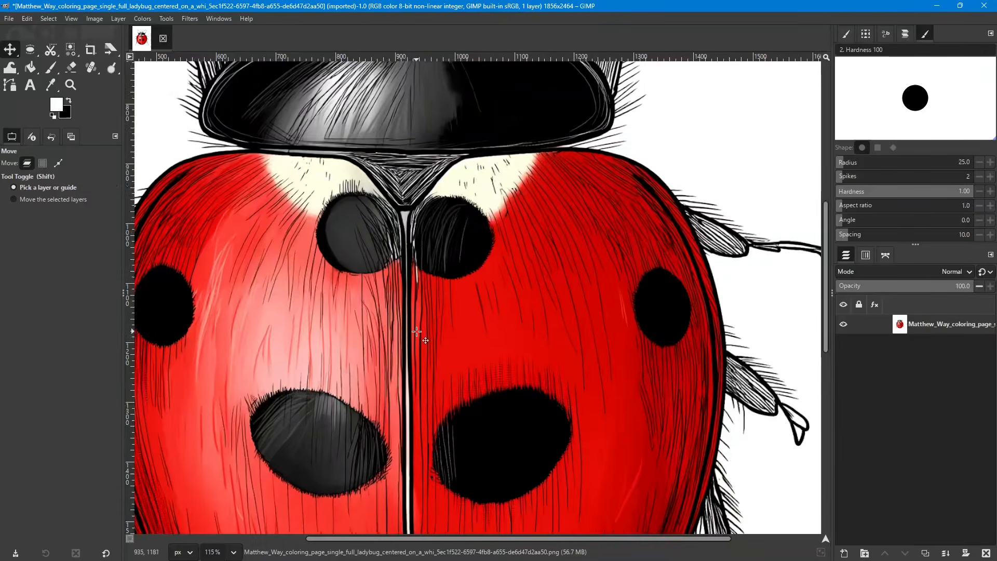
scroll(416, 332, down, 1)
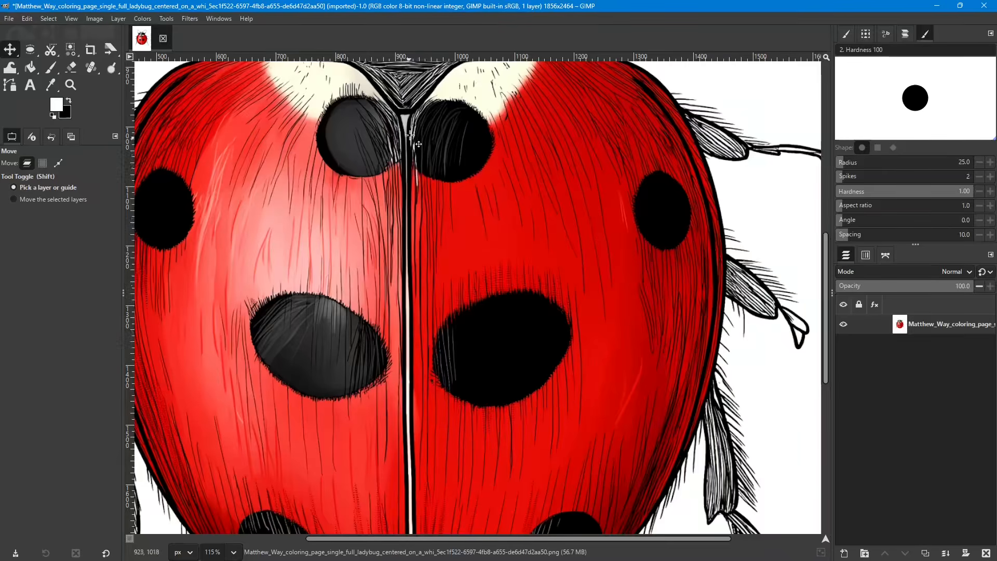
scroll(405, 168, down, 2)
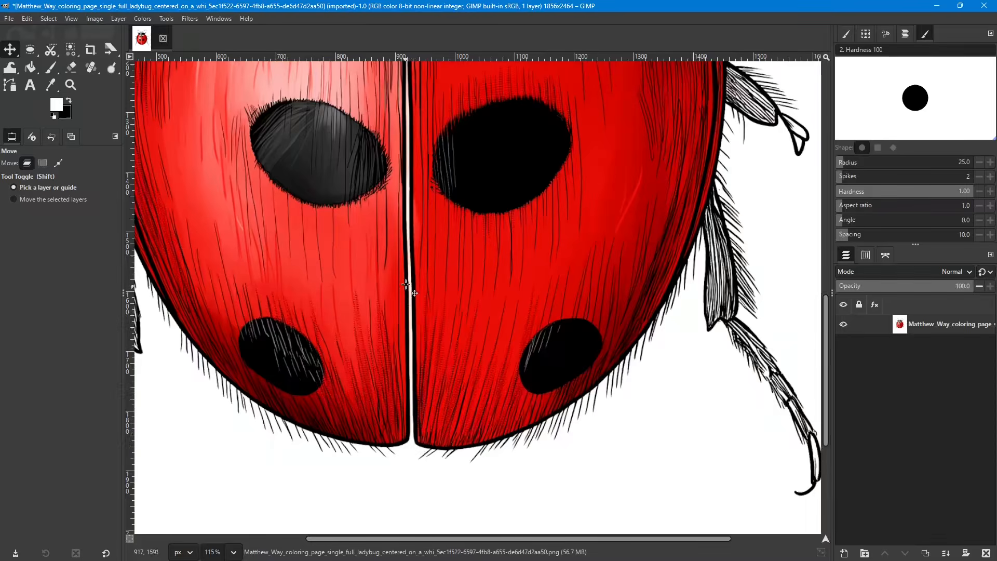
scroll(412, 211, up, 5)
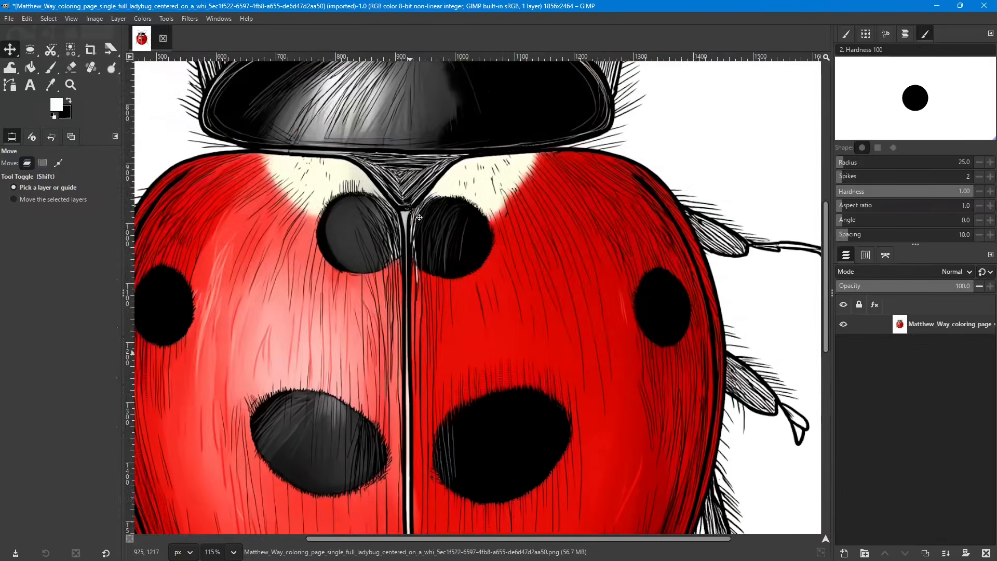
scroll(410, 255, down, 5)
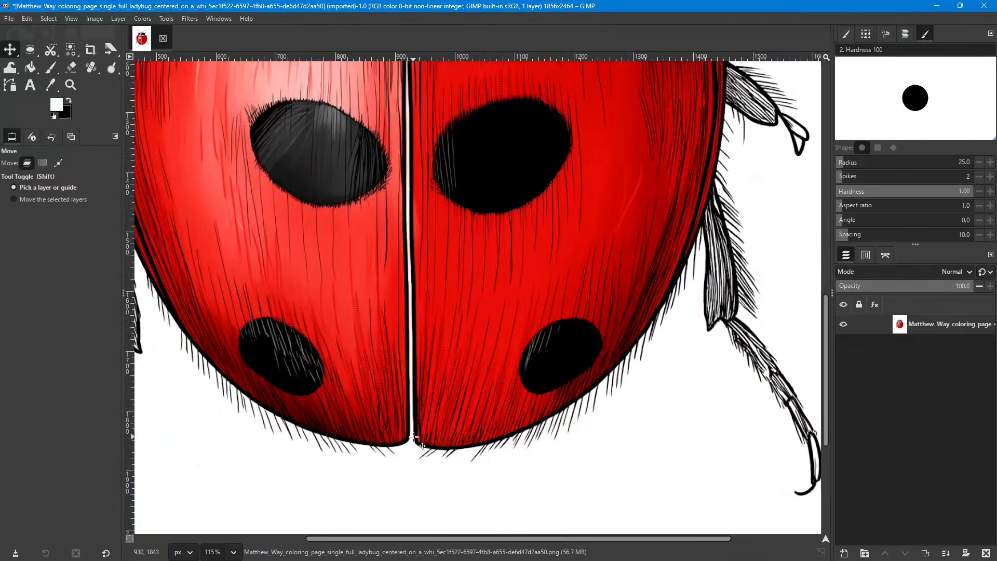
scroll(411, 375, up, 5)
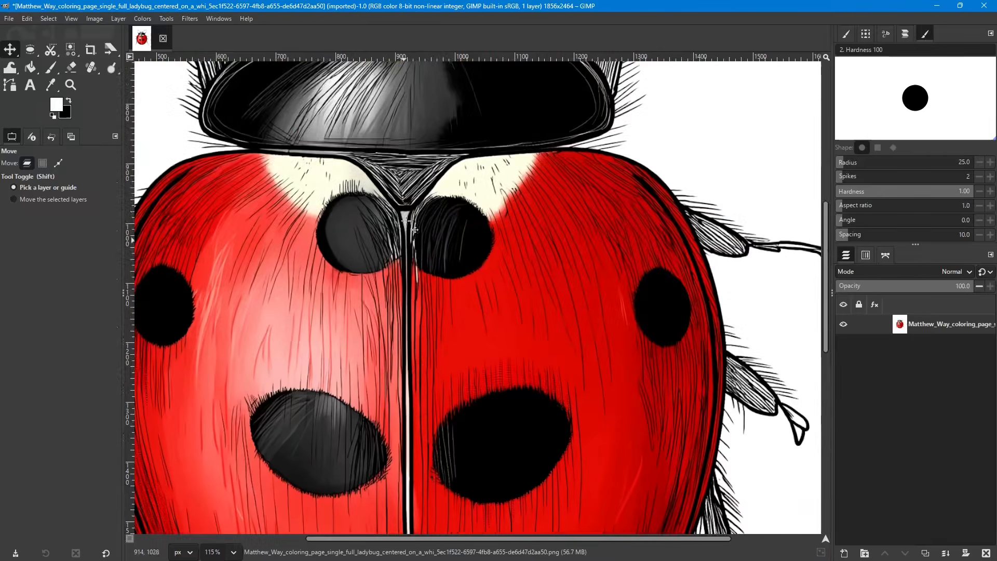
scroll(407, 221, down, 2)
scroll(403, 192, down, 3)
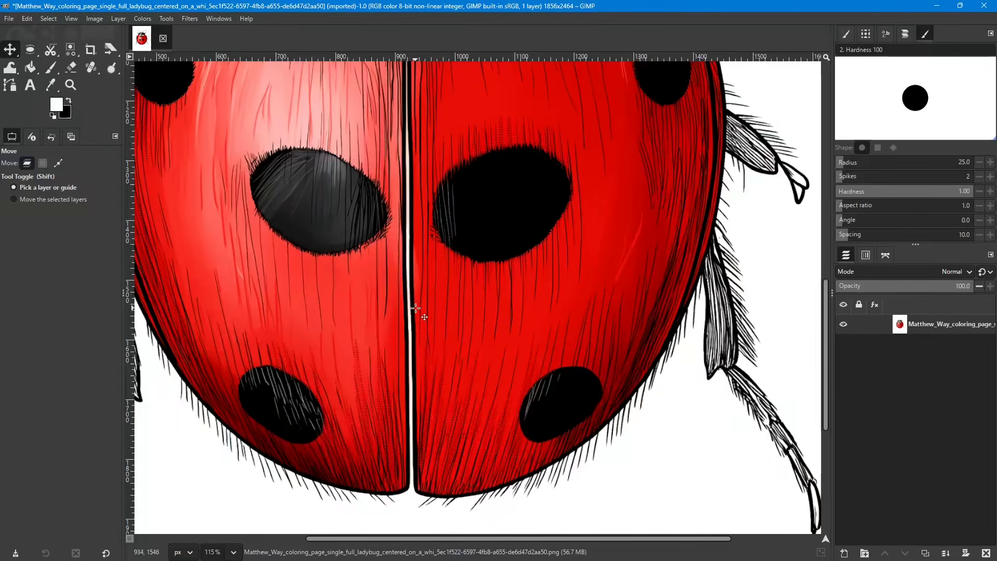
scroll(410, 300, up, 6)
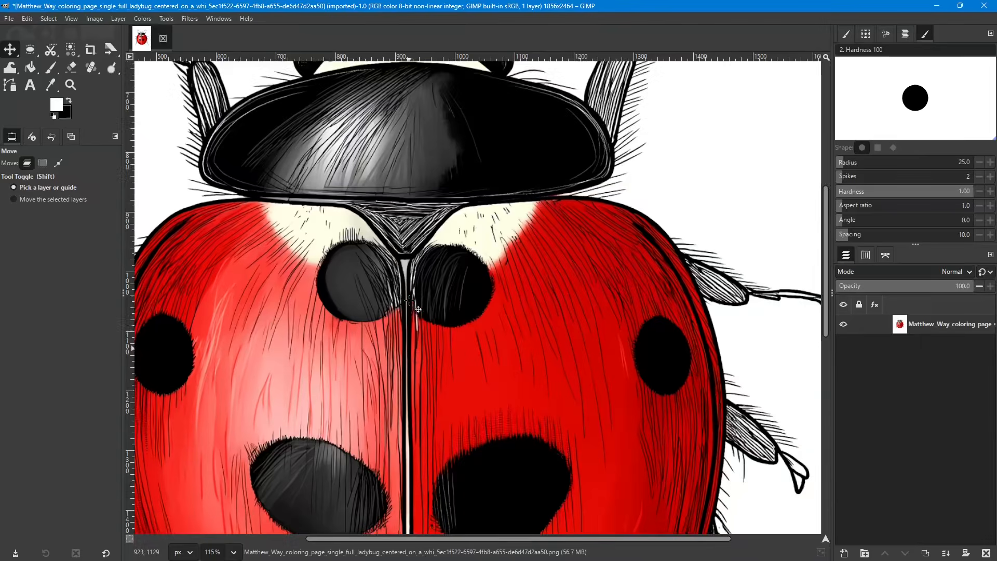
scroll(410, 291, up, 1)
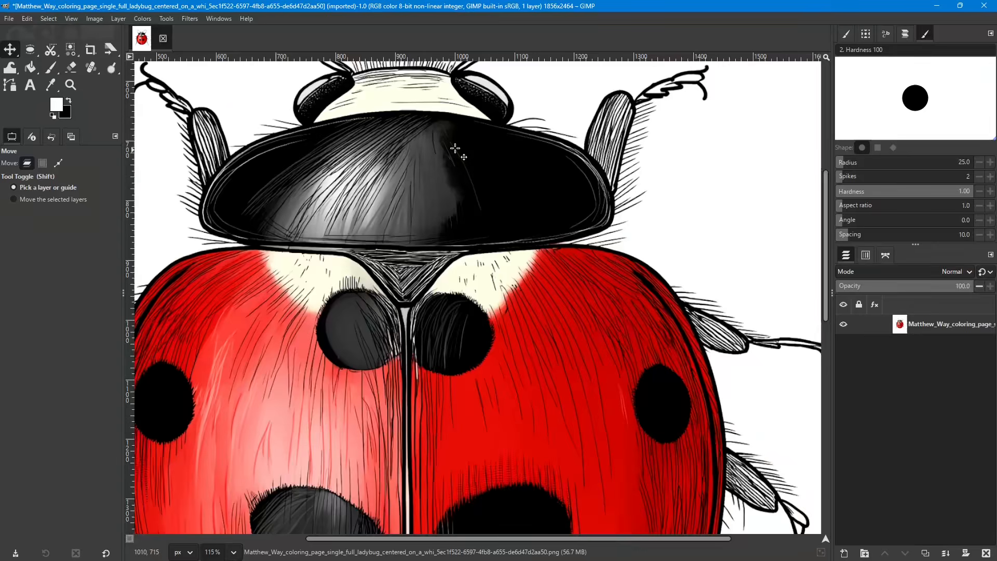
scroll(426, 190, down, 3)
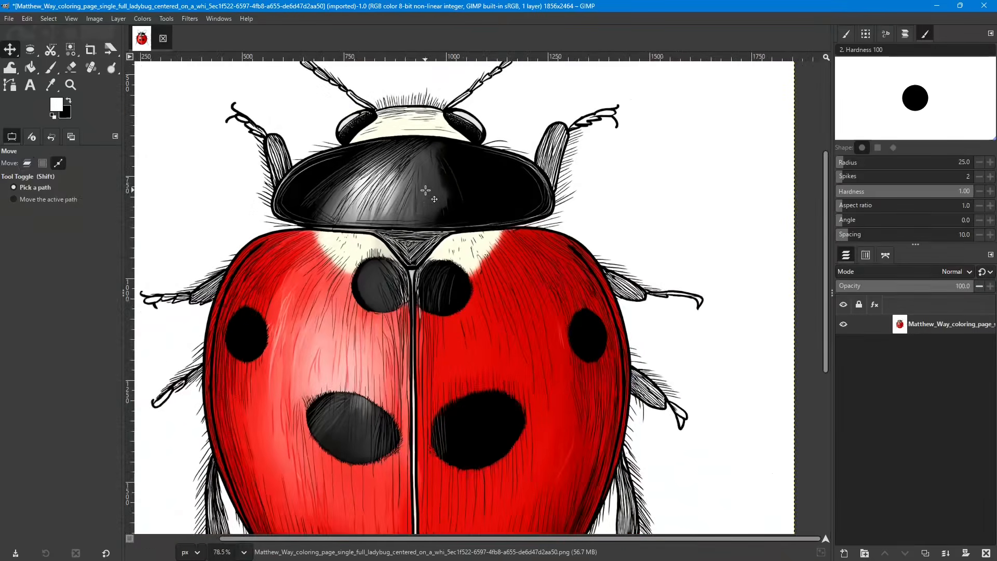
scroll(426, 191, down, 1)
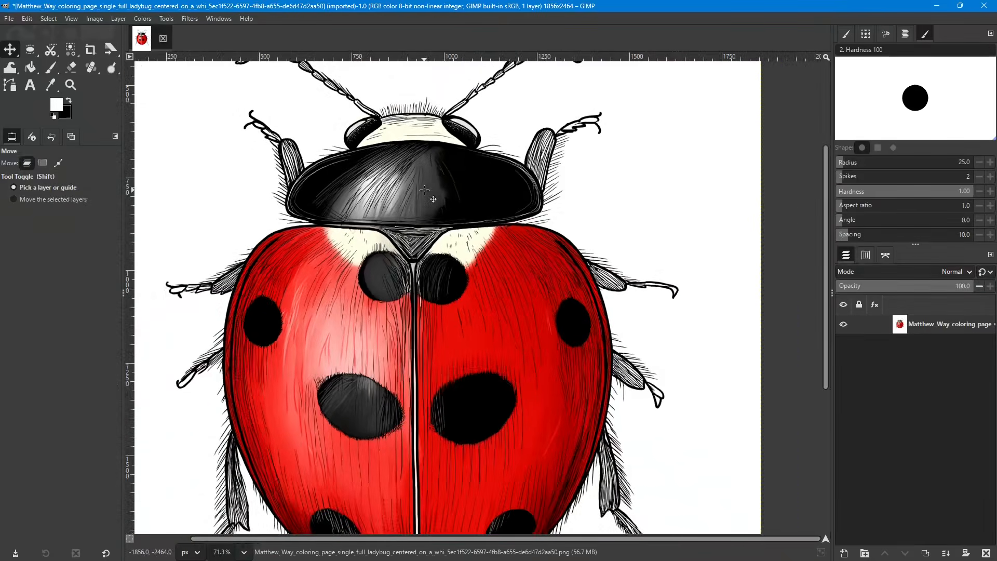
scroll(425, 191, down, 1)
scroll(423, 196, down, 1)
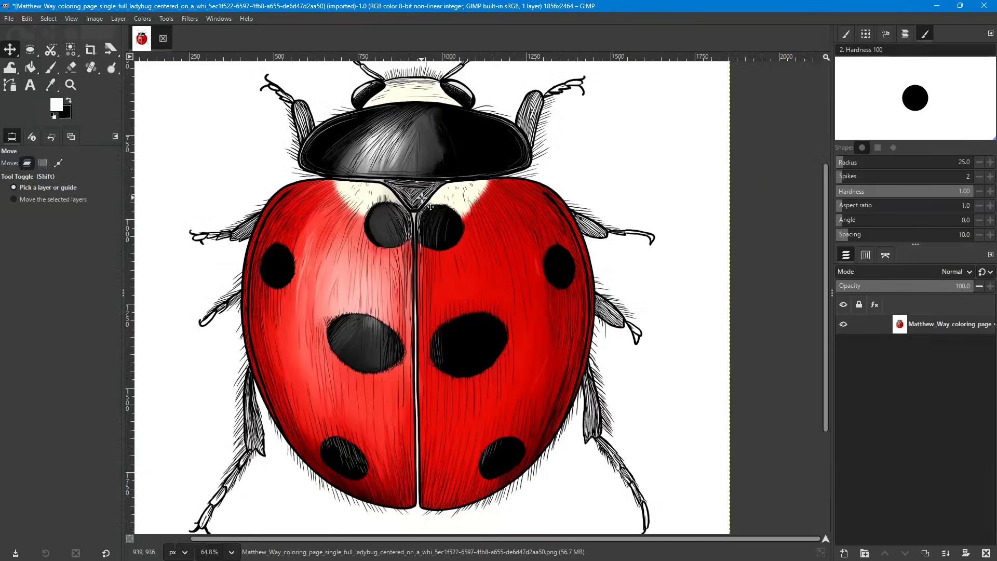
scroll(422, 197, up, 1)
scroll(416, 202, down, 1)
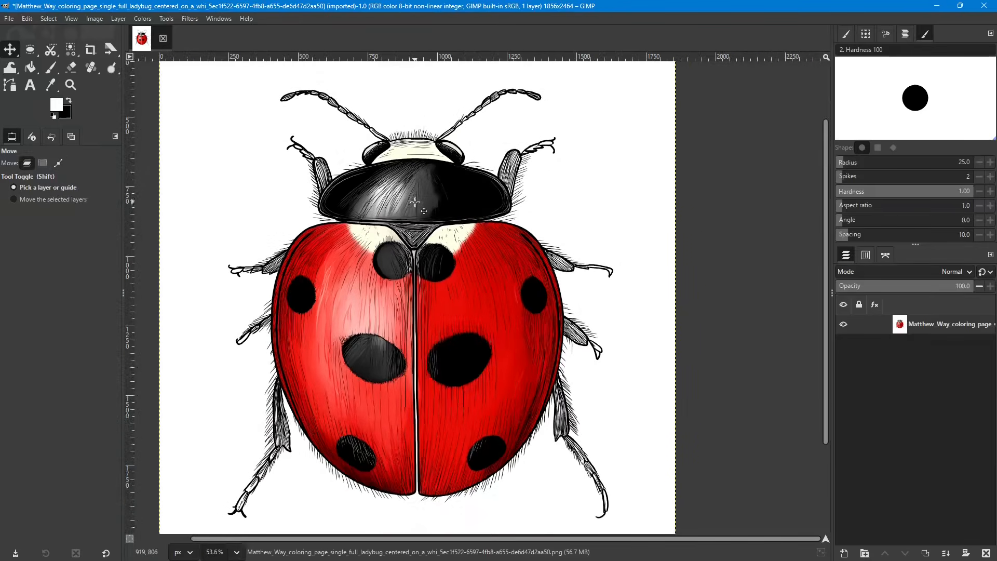
scroll(415, 202, down, 1)
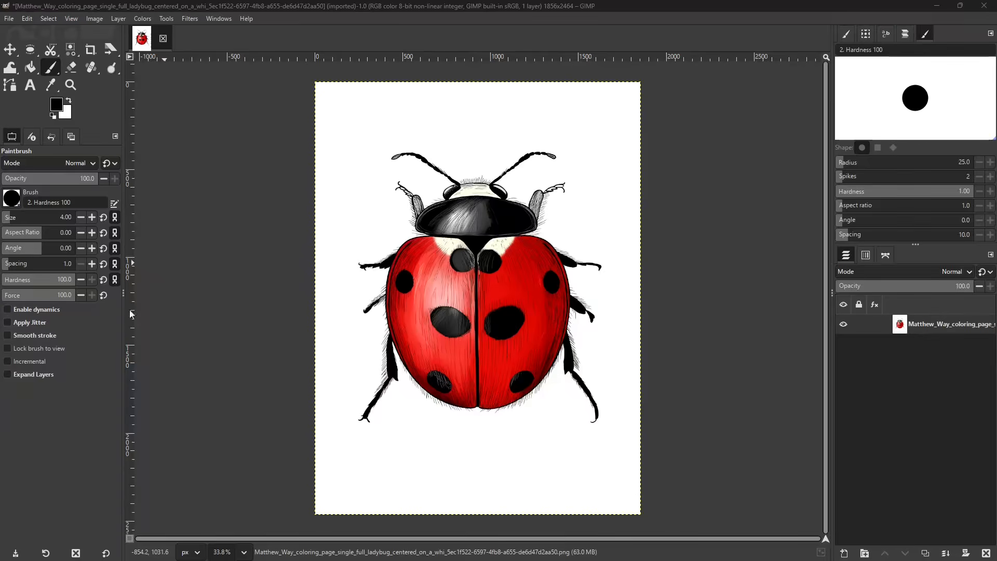
Step: Zoom to 488% on the left middle leg and paint its white gaps black
scroll(408, 308, up, 4)
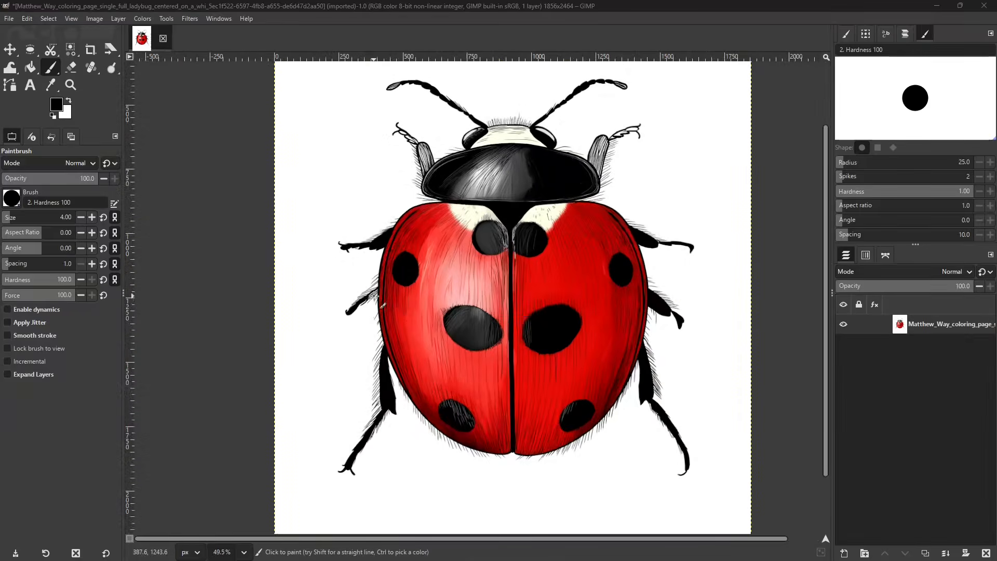
scroll(360, 301, up, 5)
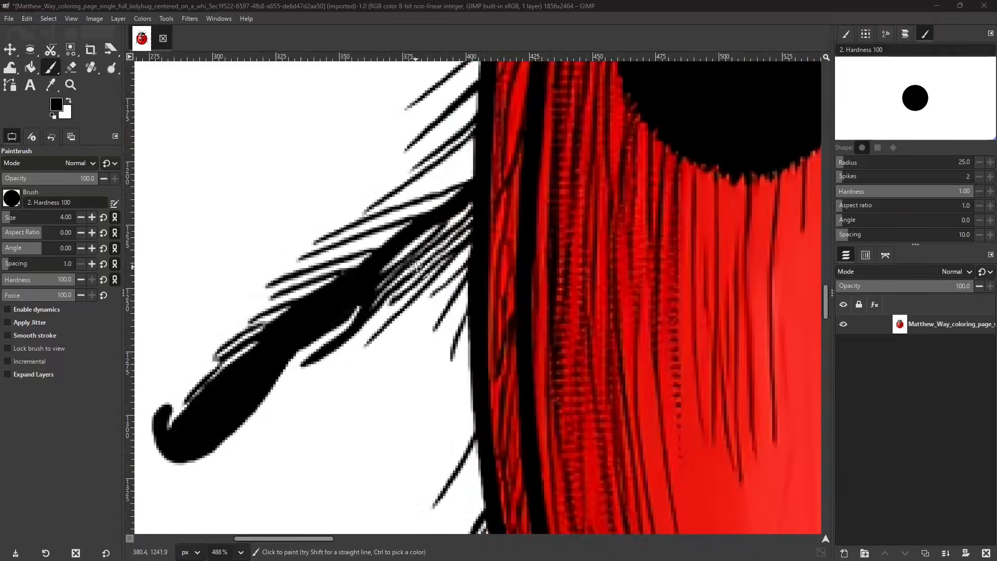
click(54, 72)
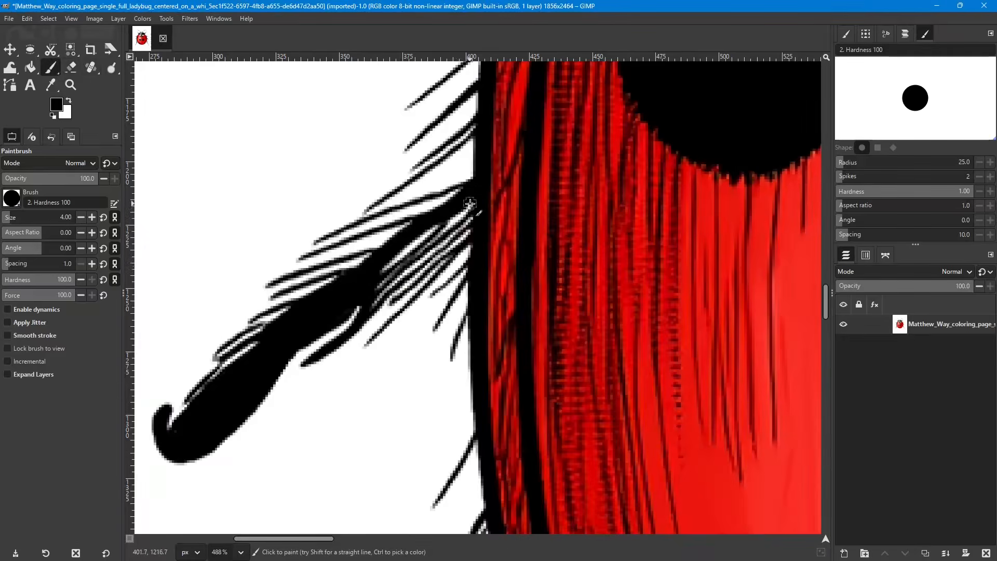
mouse_move(471, 203)
mouse_down()
mouse_move(457, 233)
mouse_move(461, 214)
mouse_move(450, 229)
mouse_move(454, 217)
mouse_move(427, 229)
mouse_move(386, 261)
mouse_move(376, 302)
mouse_move(474, 229)
mouse_move(454, 244)
mouse_move(420, 248)
mouse_move(378, 283)
mouse_move(444, 236)
mouse_up()
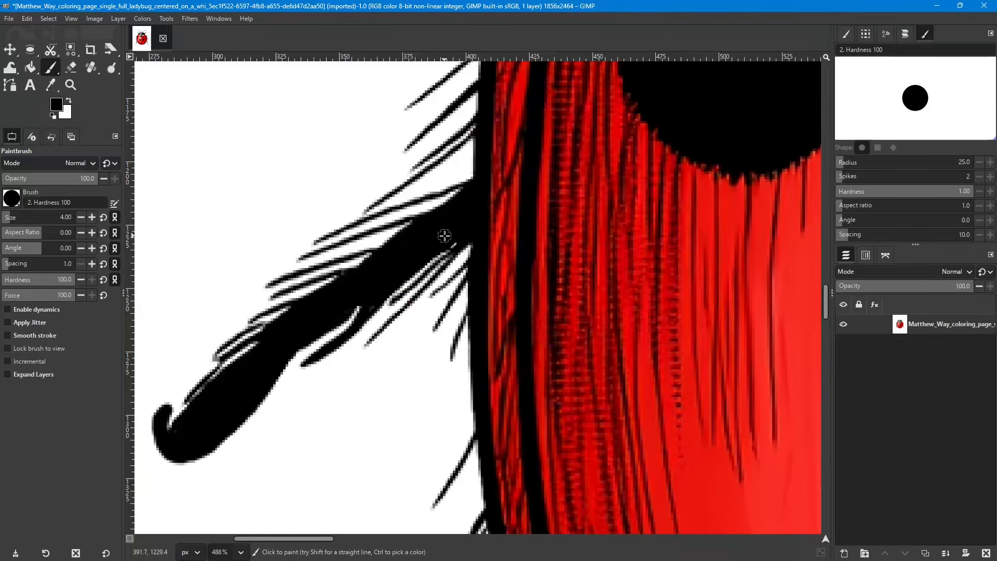
Step: Pan over to the red shell edge and zoom back out to 33.8%
scroll(503, 215, down, 1)
scroll(589, 246, down, 1)
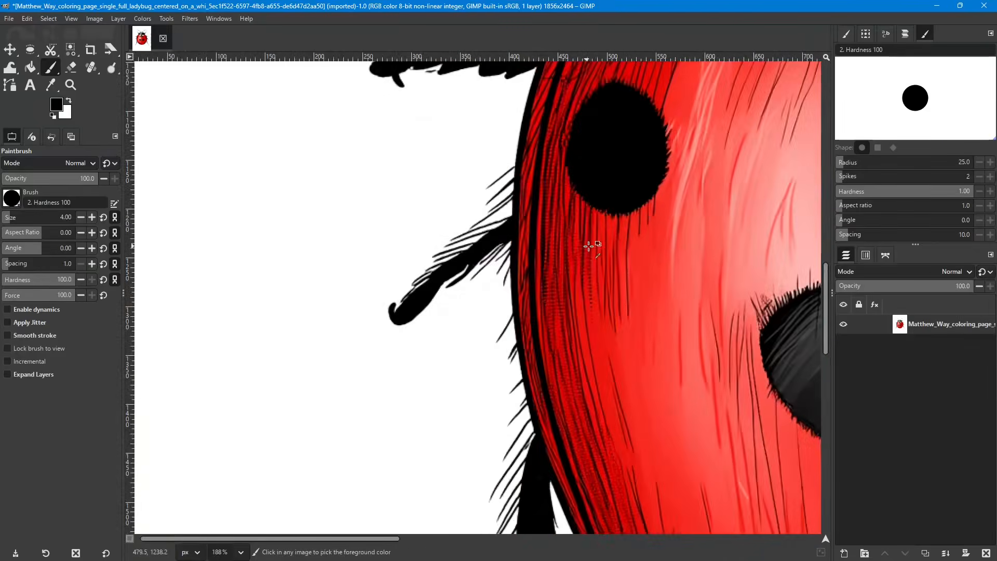
scroll(656, 244, down, 6)
drag(675, 226, 311, 237)
scroll(492, 229, up, 2)
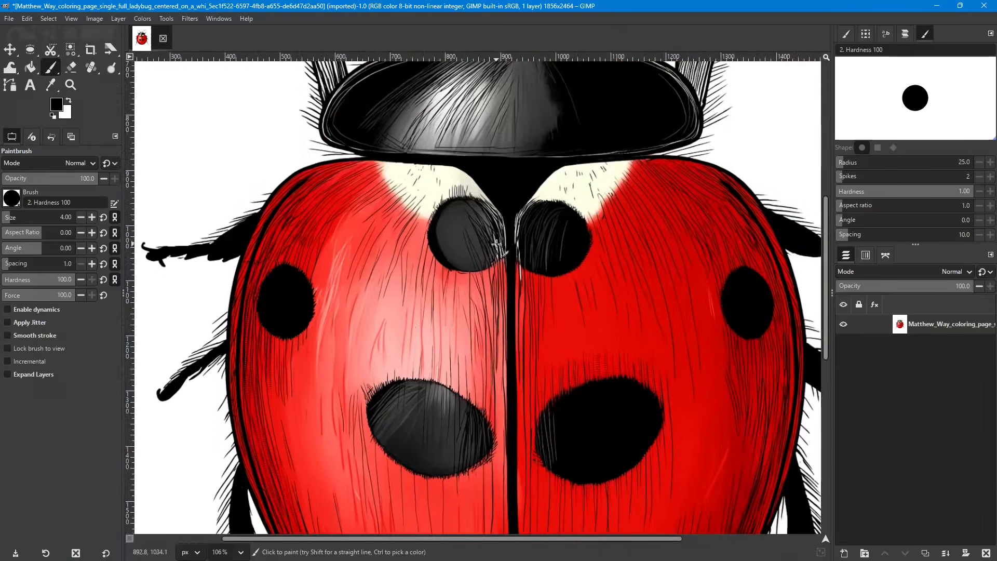
scroll(496, 244, up, 3)
scroll(501, 241, down, 2)
scroll(504, 240, down, 1)
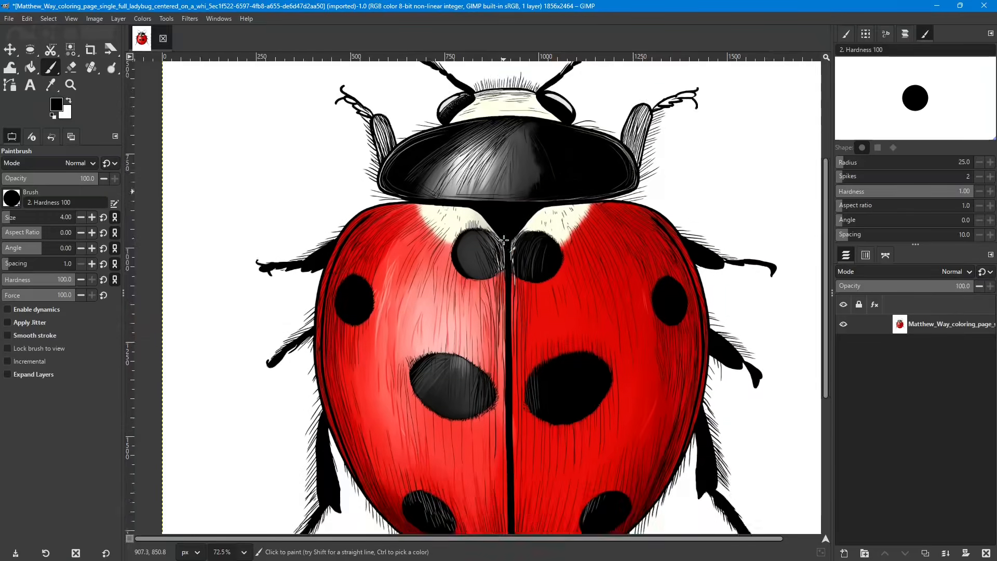
scroll(504, 240, down, 2)
scroll(504, 240, down, 2)
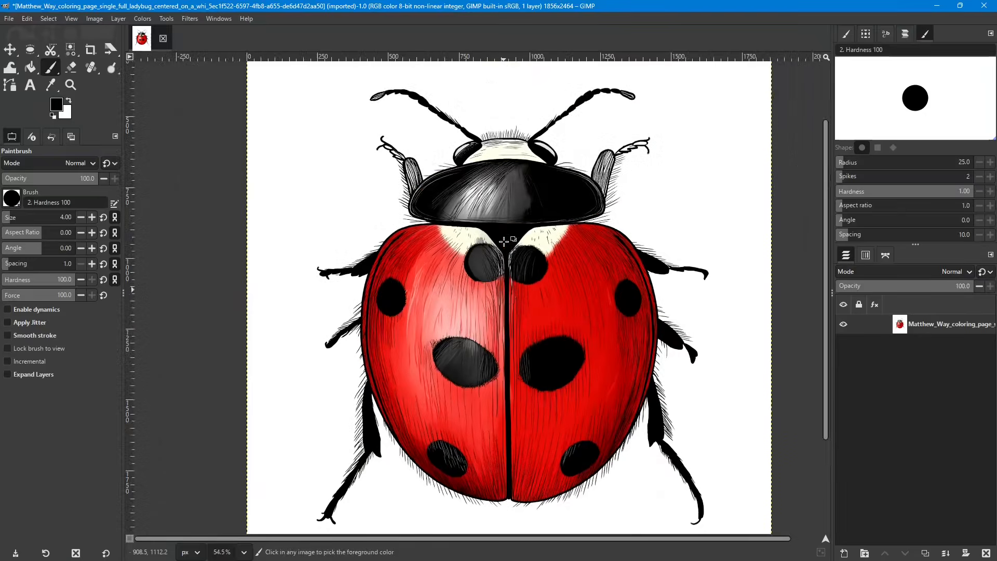
scroll(504, 240, down, 1)
scroll(504, 240, down, 1)
scroll(504, 240, up, 1)
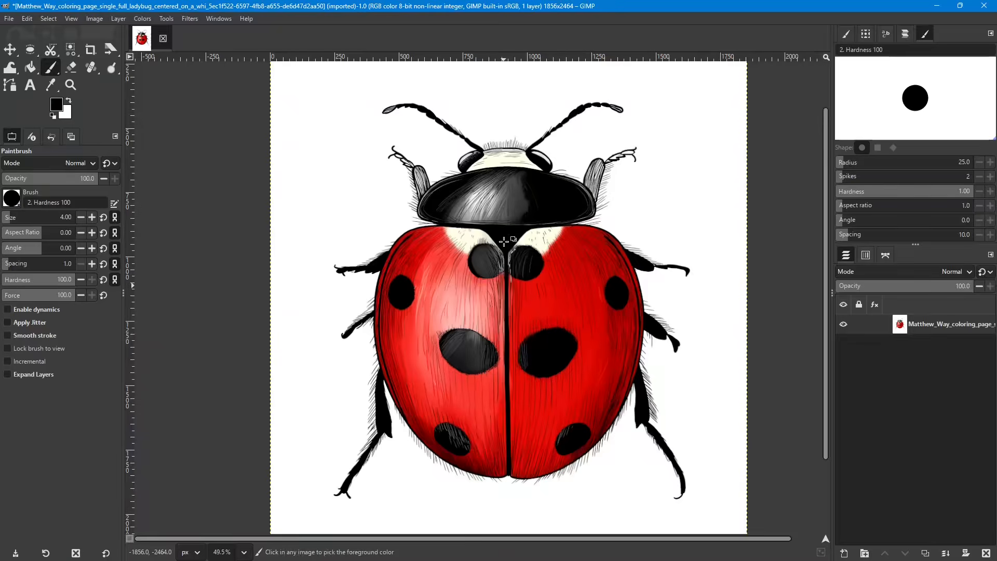
scroll(503, 241, down, 1)
scroll(506, 241, down, 2)
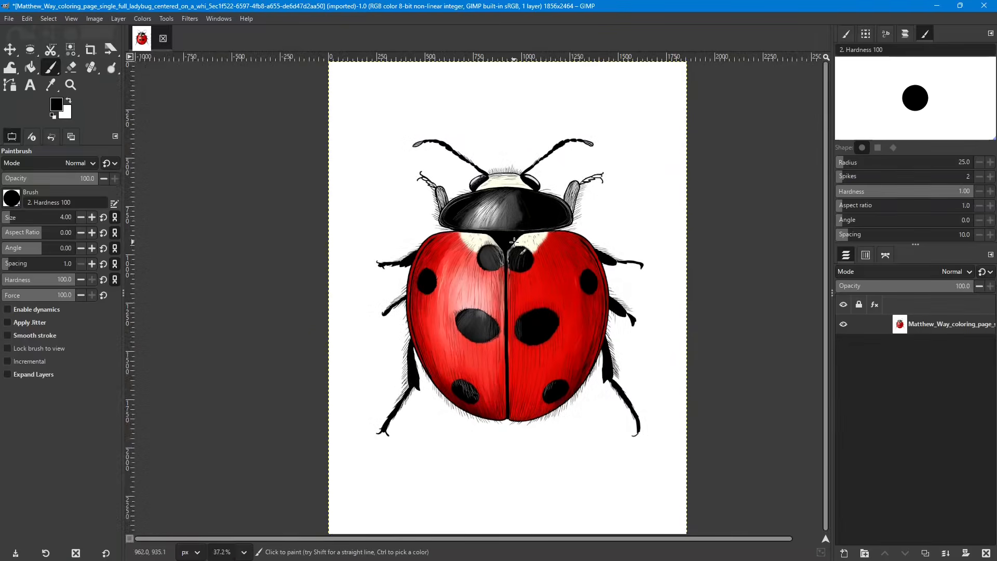
scroll(515, 242, down, 1)
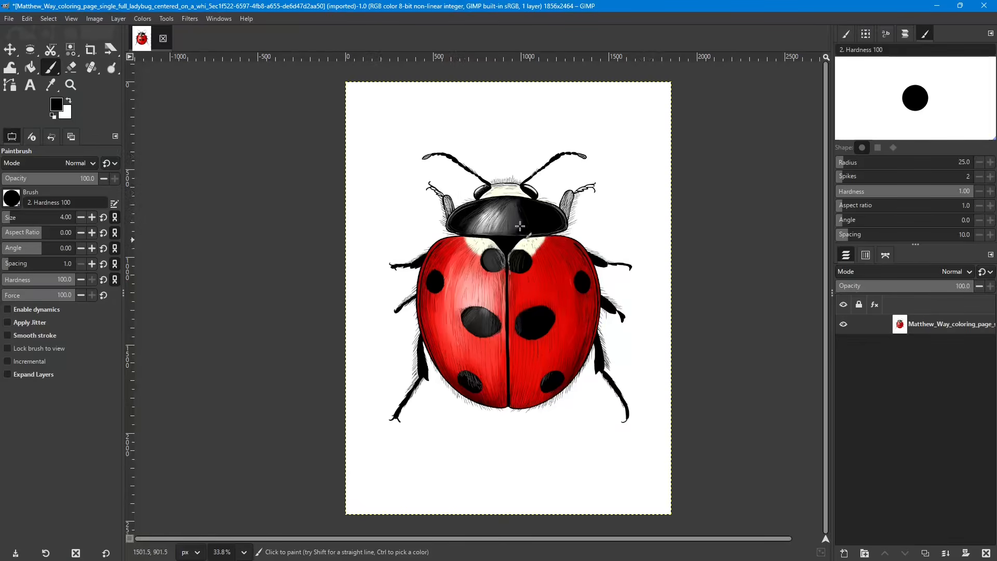
Step: Zoom to about 250% on the upper-left leg and claw beside the black head shield
ctrl+scroll(520, 226, up, 4)
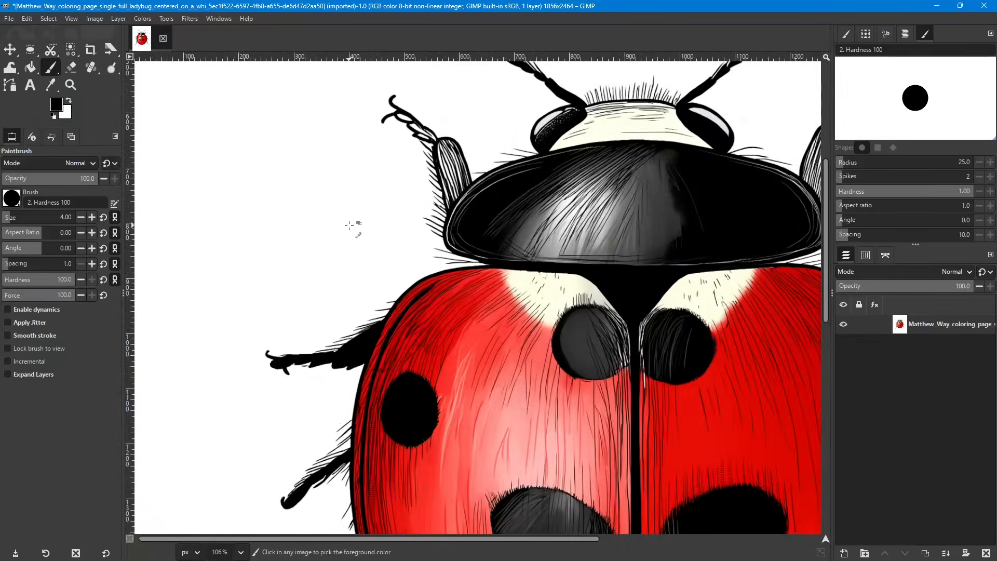
scroll(625, 226, right, 5)
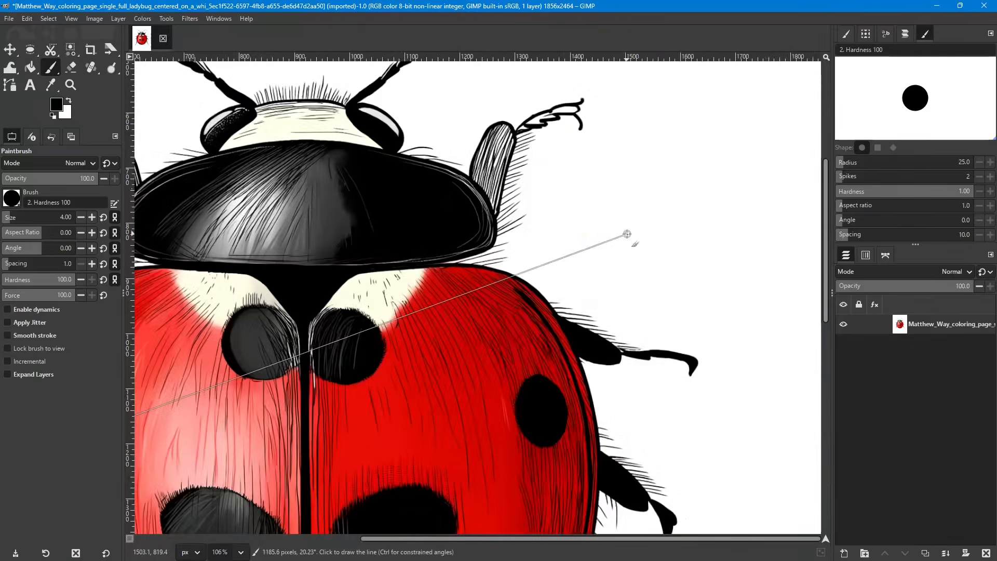
scroll(625, 227, left, 4)
scroll(627, 233, right, 2)
scroll(627, 234, up, 3)
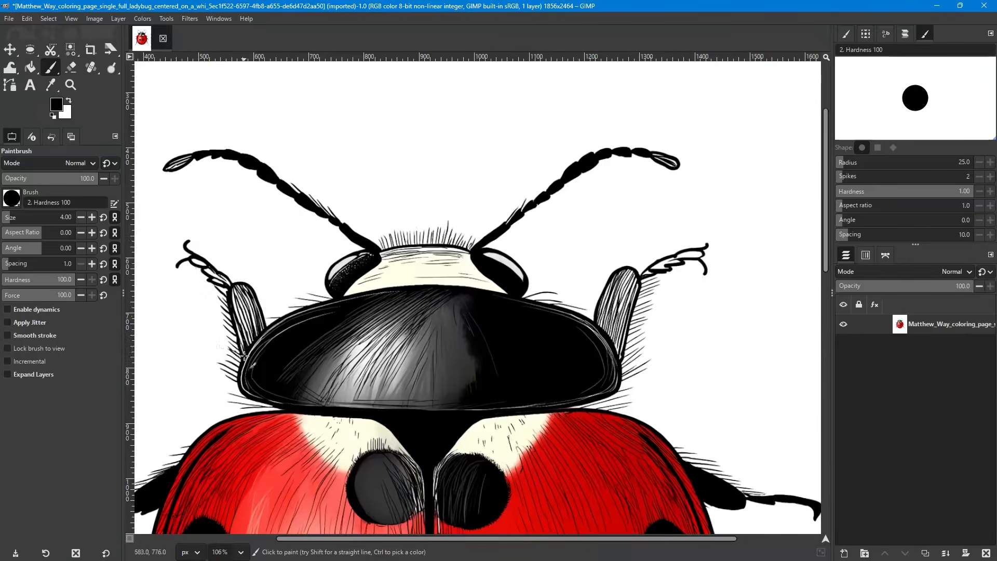
scroll(650, 290, down, 4)
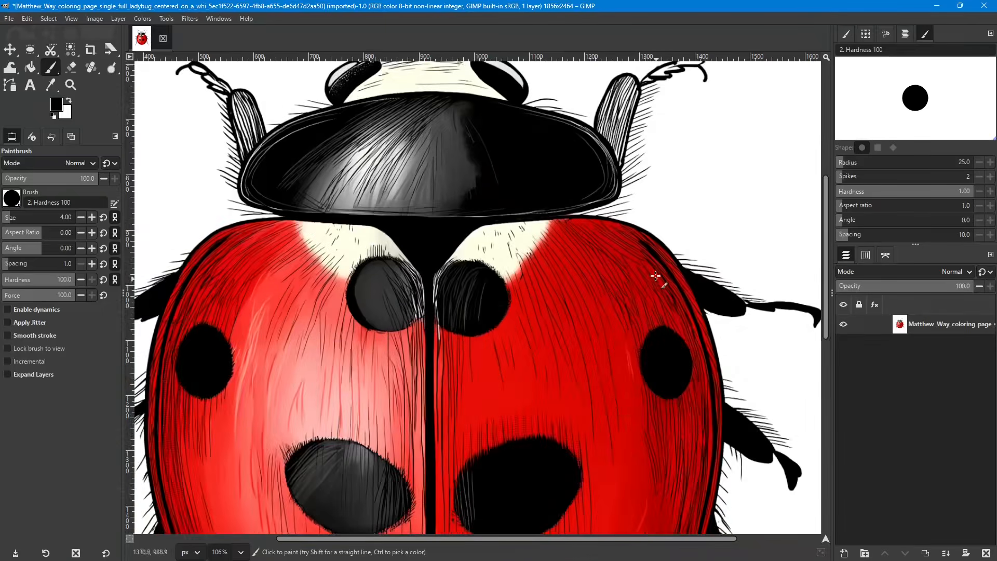
ctrl+scroll(555, 255, down, 3)
ctrl+scroll(381, 233, up, 1)
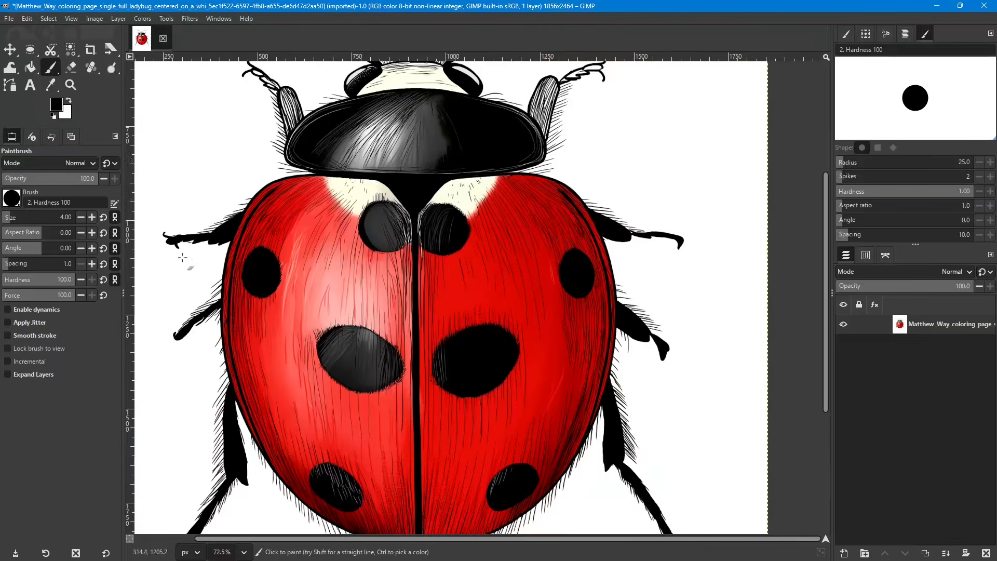
scroll(413, 341, up, 4)
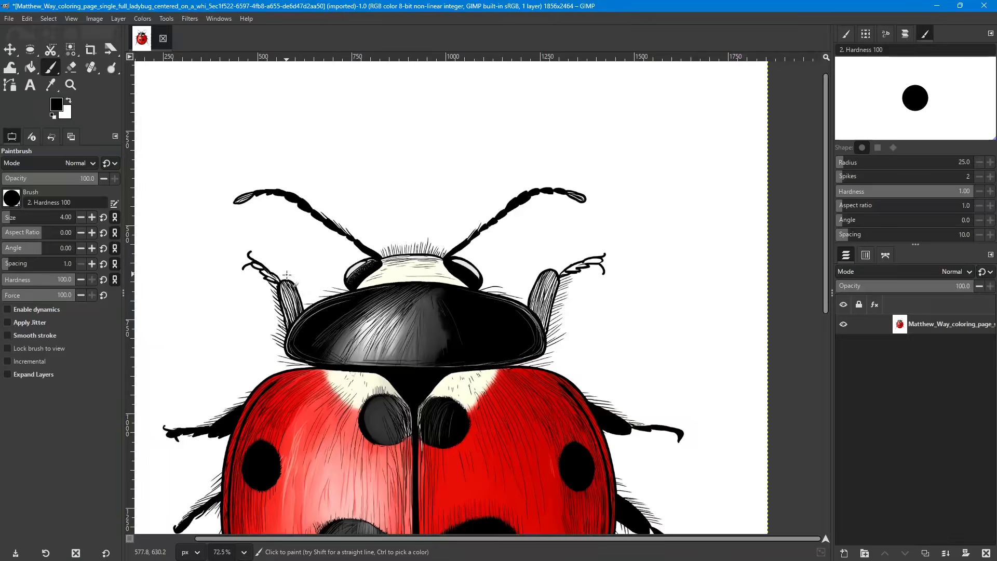
ctrl+scroll(259, 286, up, 4)
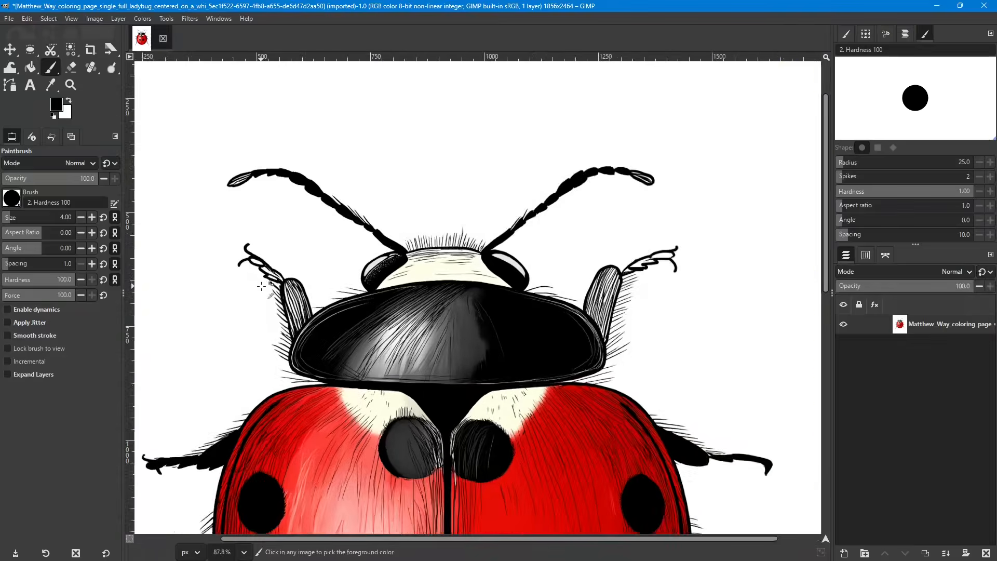
ctrl+scroll(259, 287, up, 3)
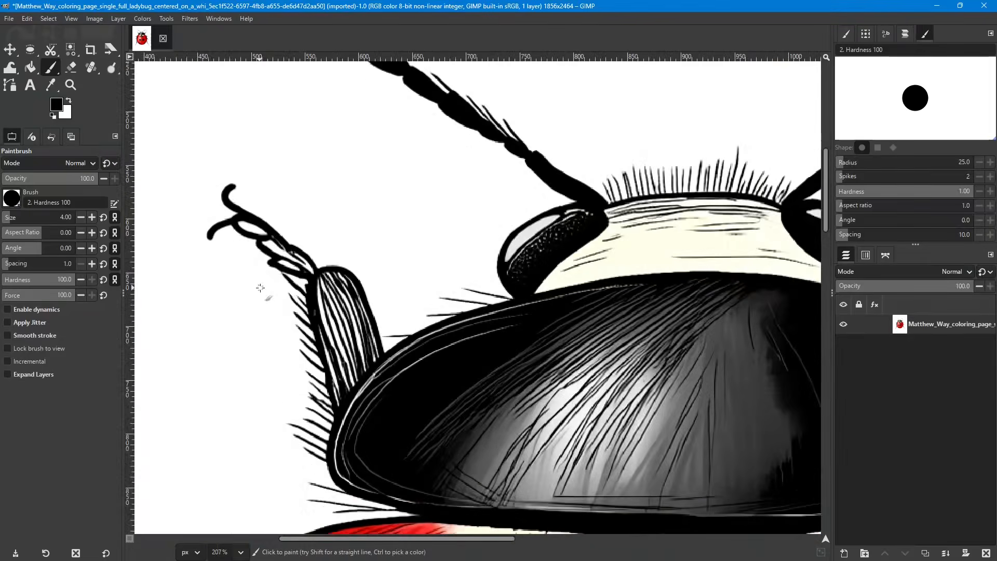
scroll(306, 321, down, 2)
ctrl+scroll(282, 288, up, 1)
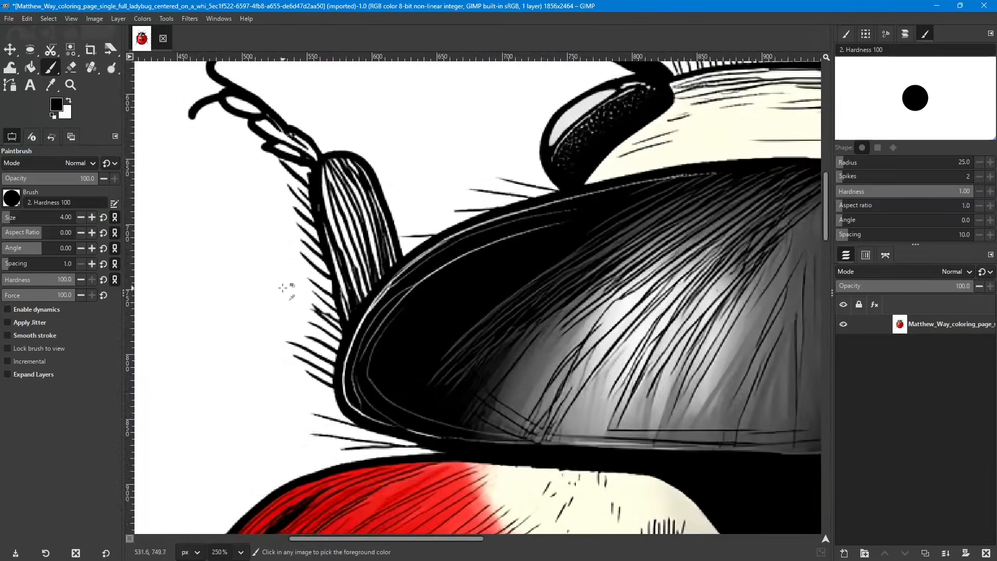
scroll(281, 289, up, 2)
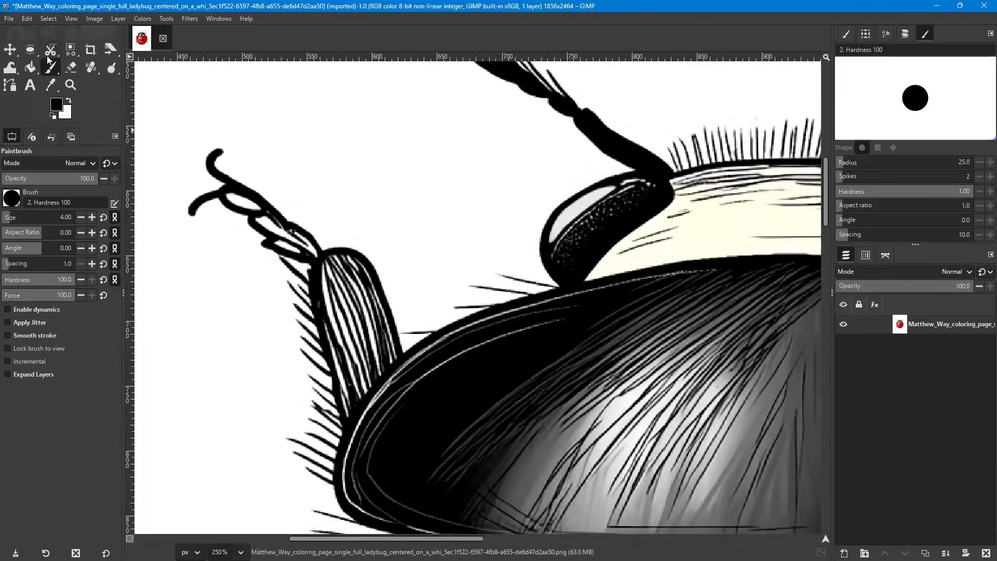
Step: With Scissors Select, trace from the head shield's edge down and turn left below the leg
click(50, 49)
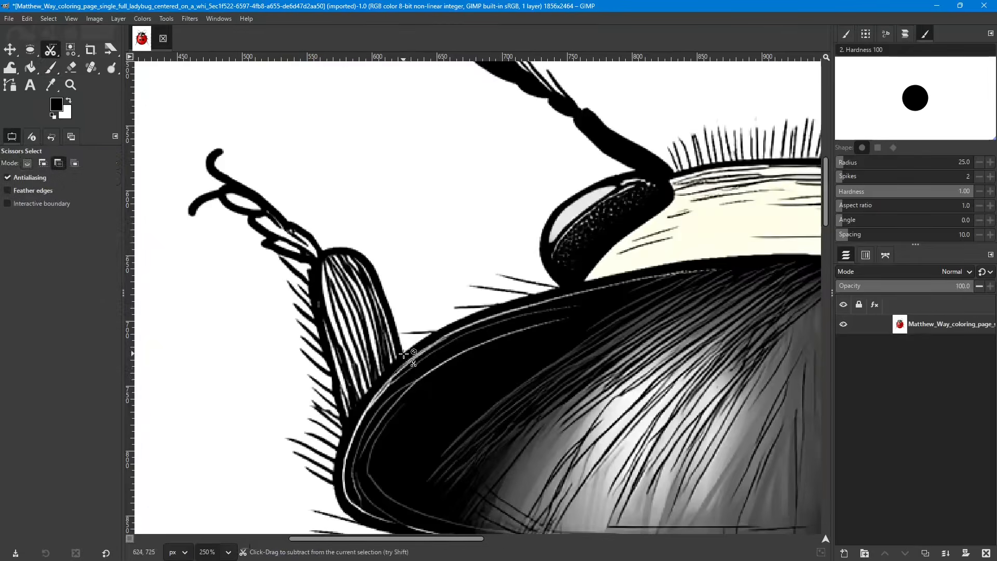
ctrl+scroll(406, 358, up, 2)
ctrl+scroll(406, 359, up, 1)
scroll(412, 366, down, 3)
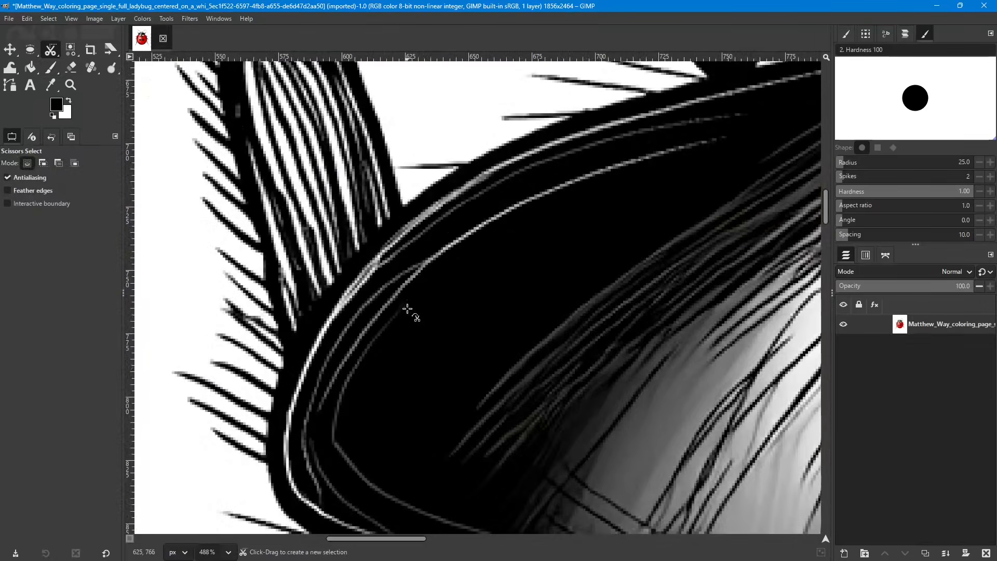
click(406, 205)
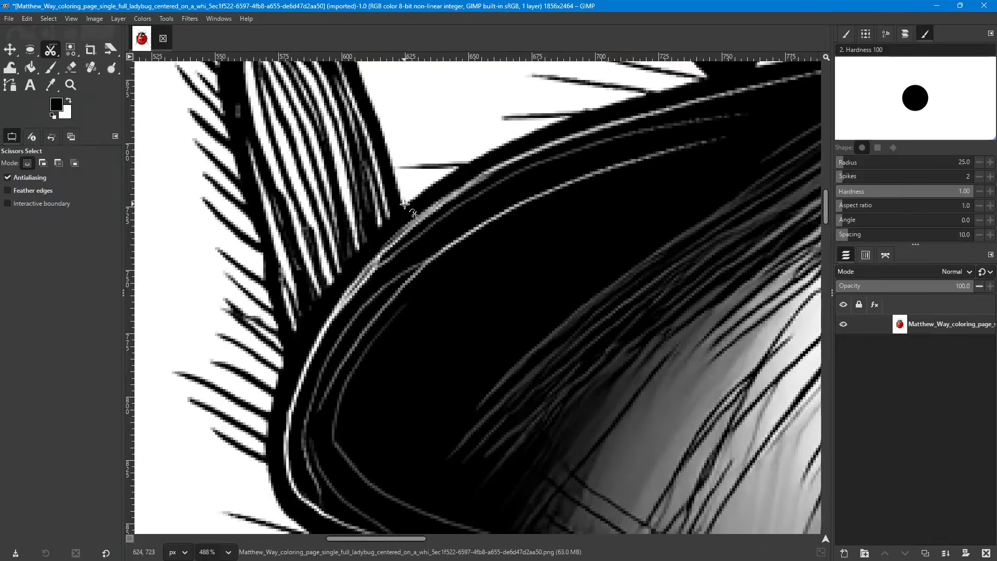
click(370, 237)
click(339, 271)
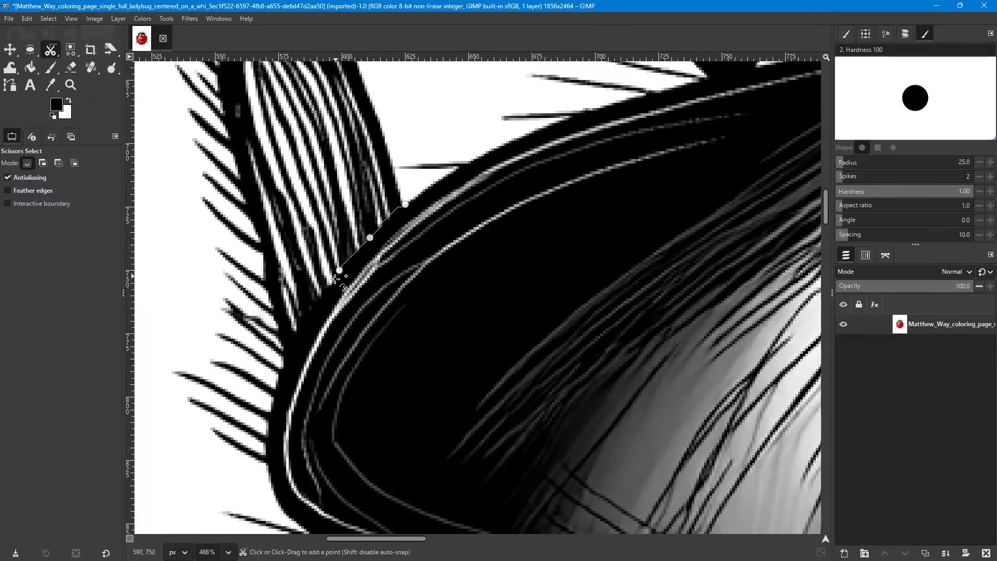
click(321, 295)
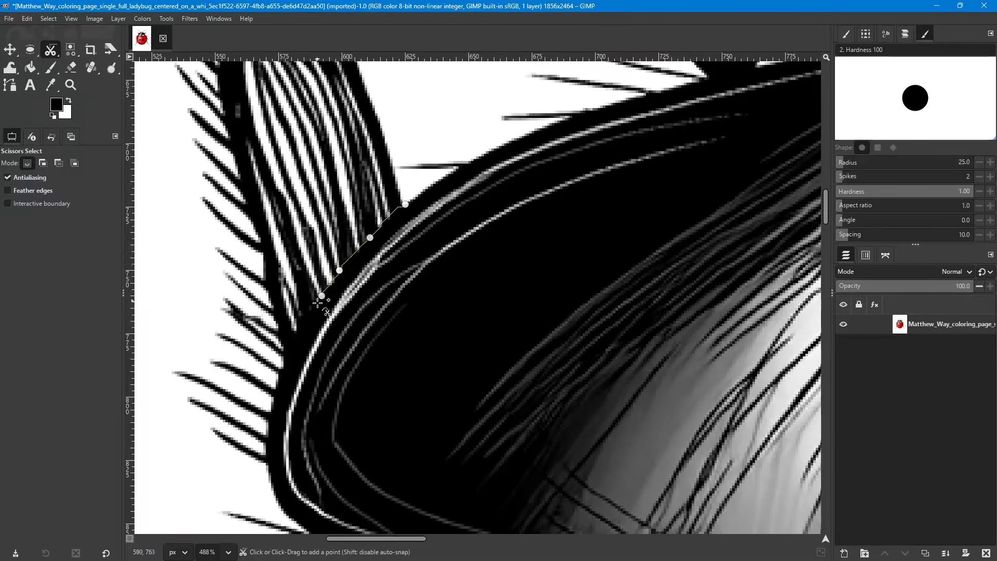
click(296, 326)
click(284, 348)
click(281, 359)
click(275, 384)
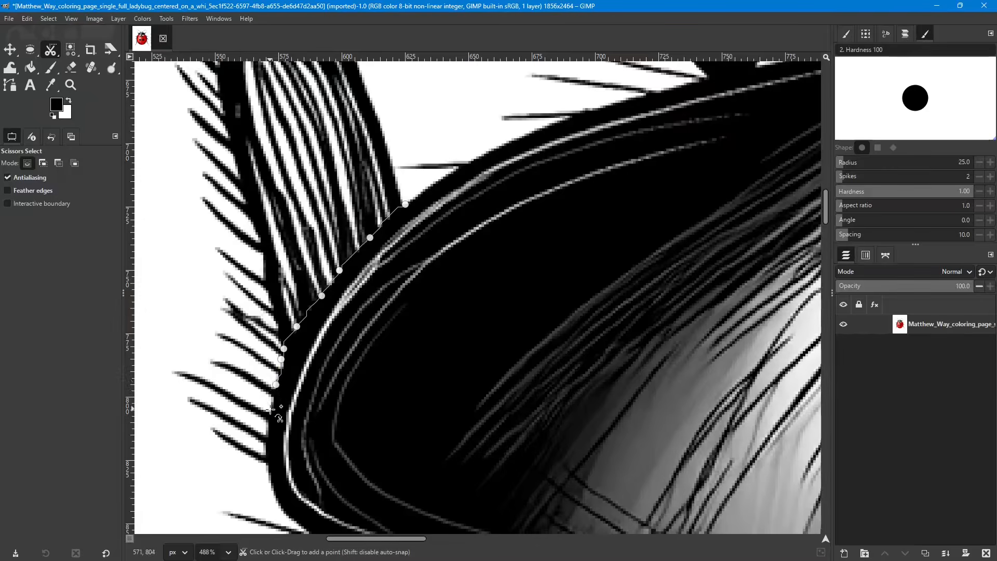
click(271, 410)
click(268, 435)
click(266, 460)
click(266, 468)
click(198, 462)
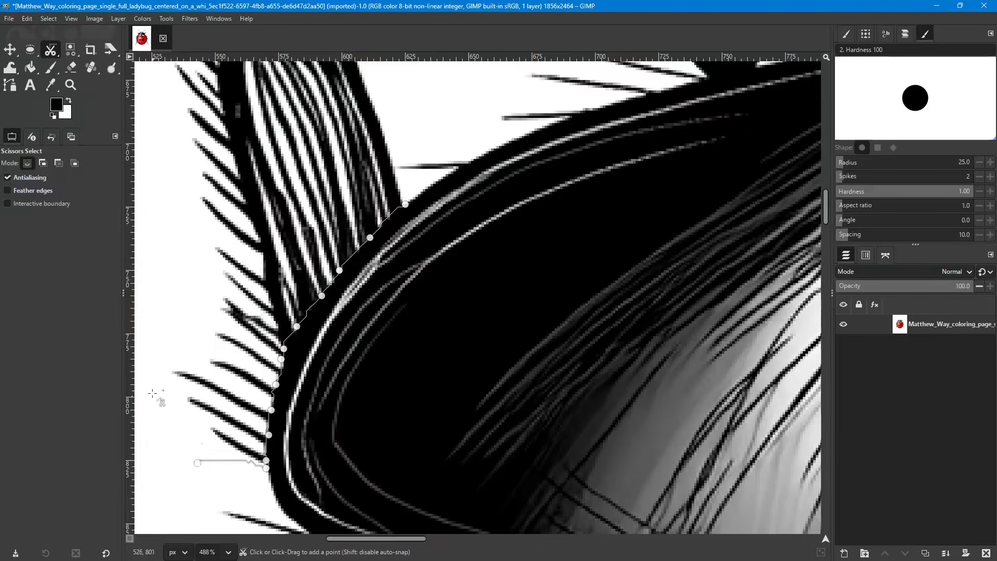
Step: Carry the outline up around the upper-left claw and back down, closing it at the start
click(150, 385)
click(147, 288)
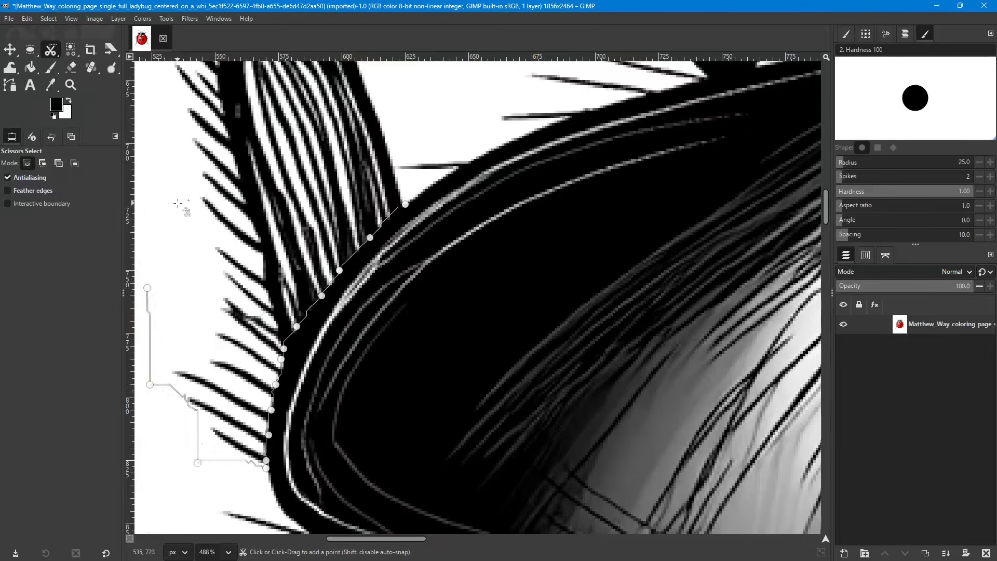
scroll(178, 203, up, 4)
scroll(188, 219, right, 5)
scroll(188, 218, left, 6)
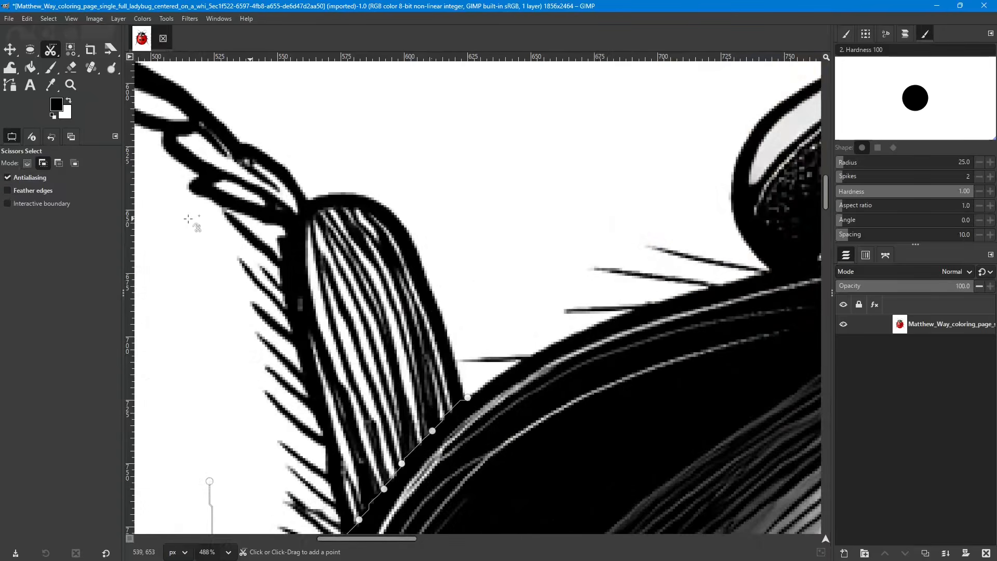
ctrl+scroll(188, 219, down, 3)
click(232, 285)
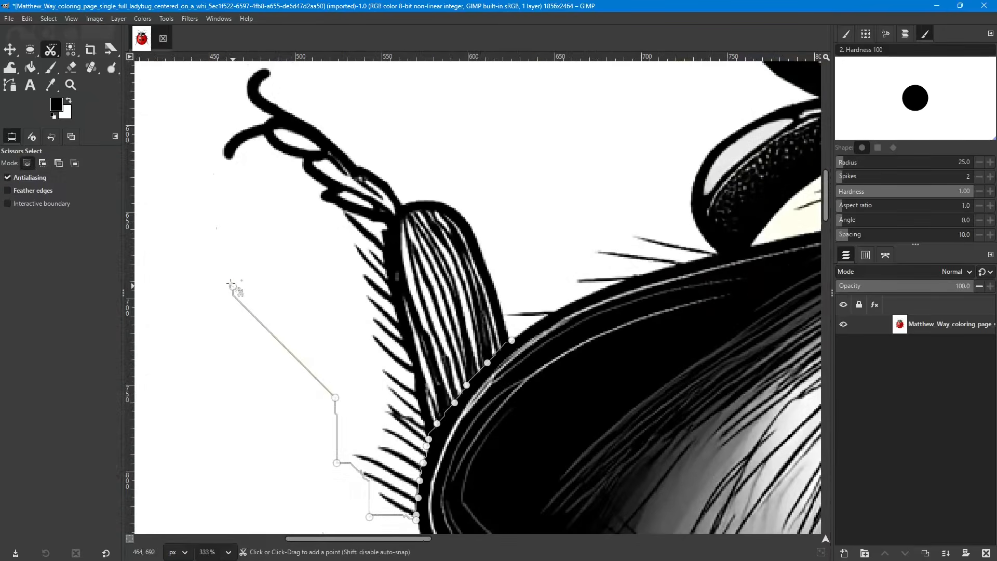
click(168, 171)
scroll(171, 167, up, 2)
click(173, 166)
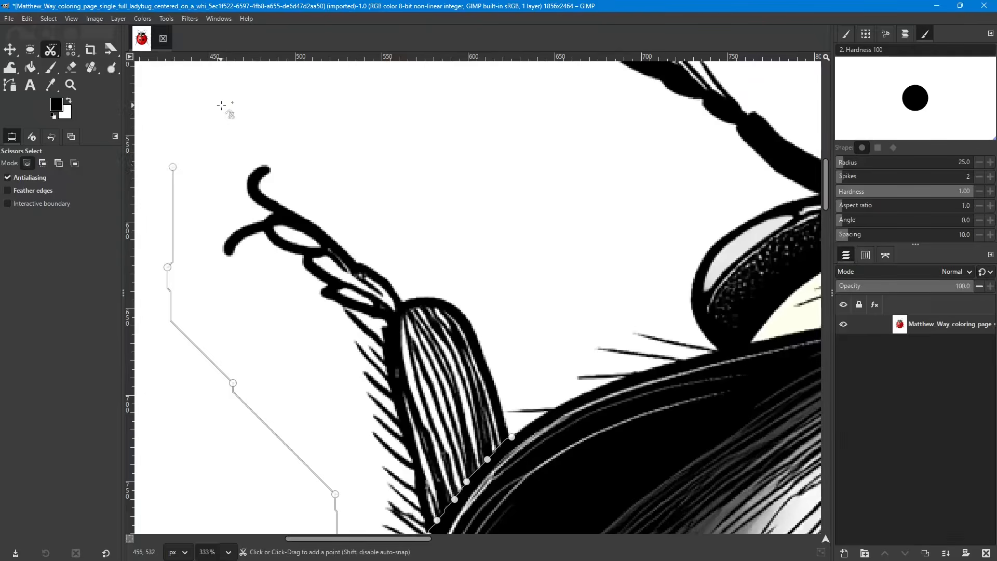
click(222, 104)
click(423, 138)
click(461, 206)
click(501, 274)
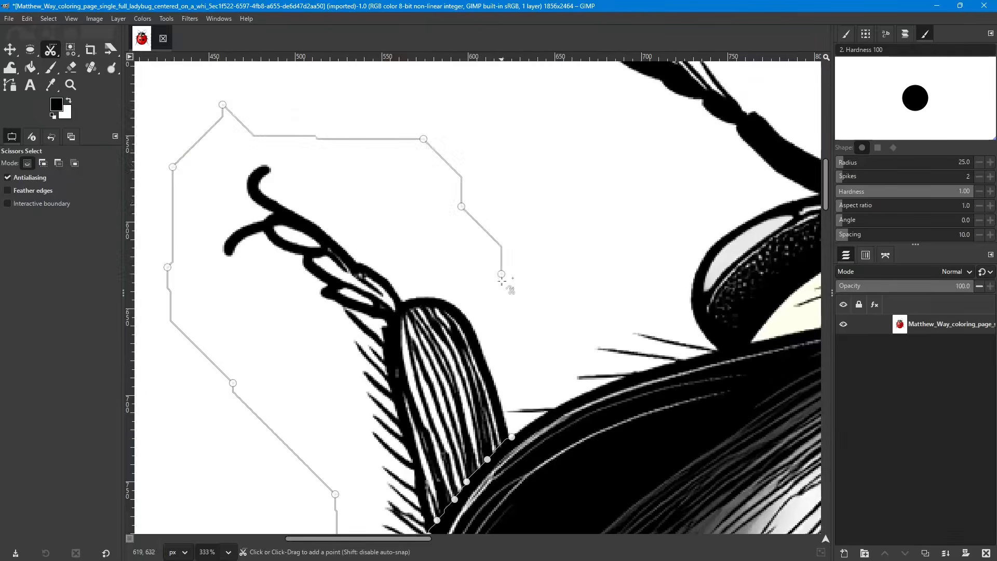
click(507, 352)
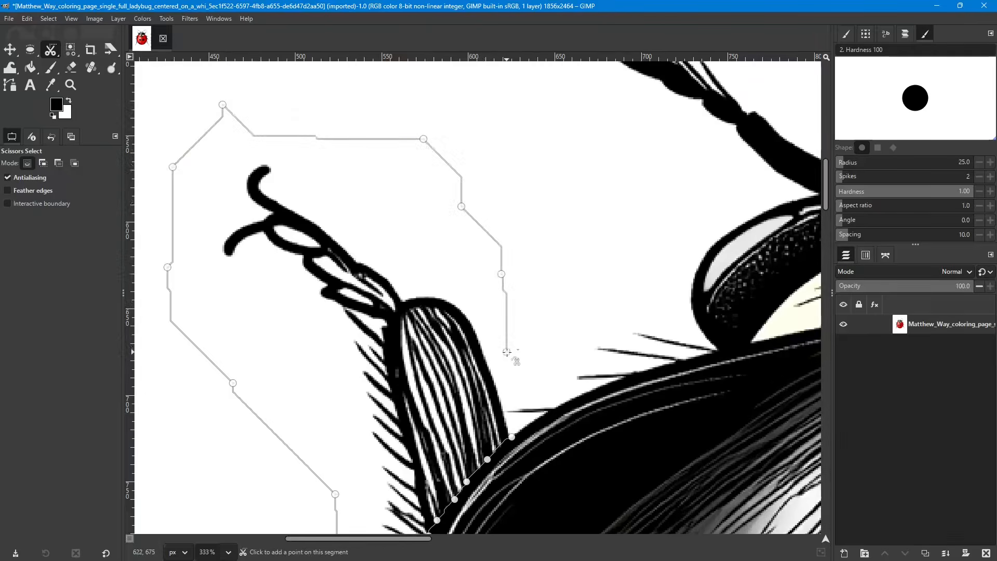
click(503, 383)
ctrl+scroll(504, 383, up, 5)
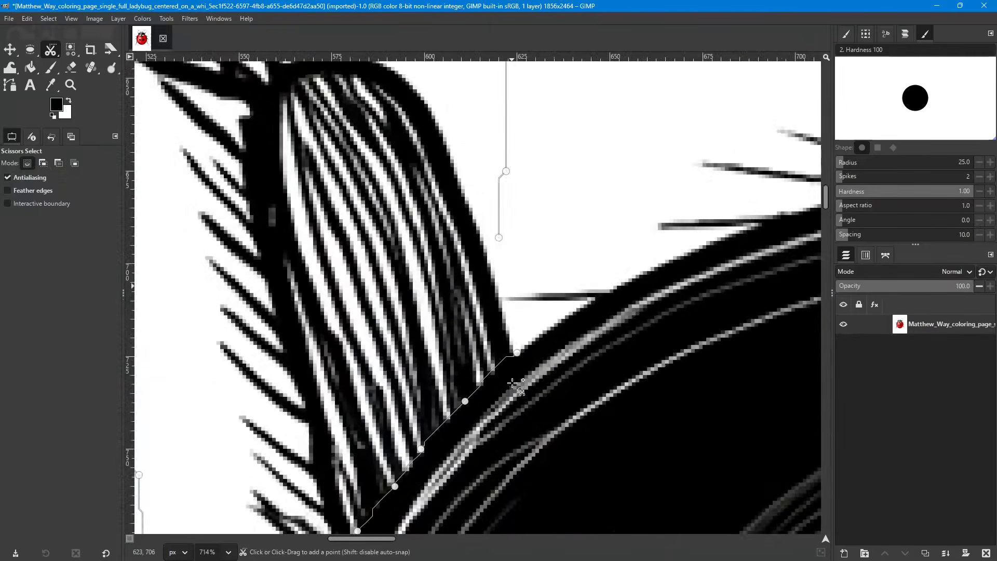
ctrl+scroll(522, 332, up, 2)
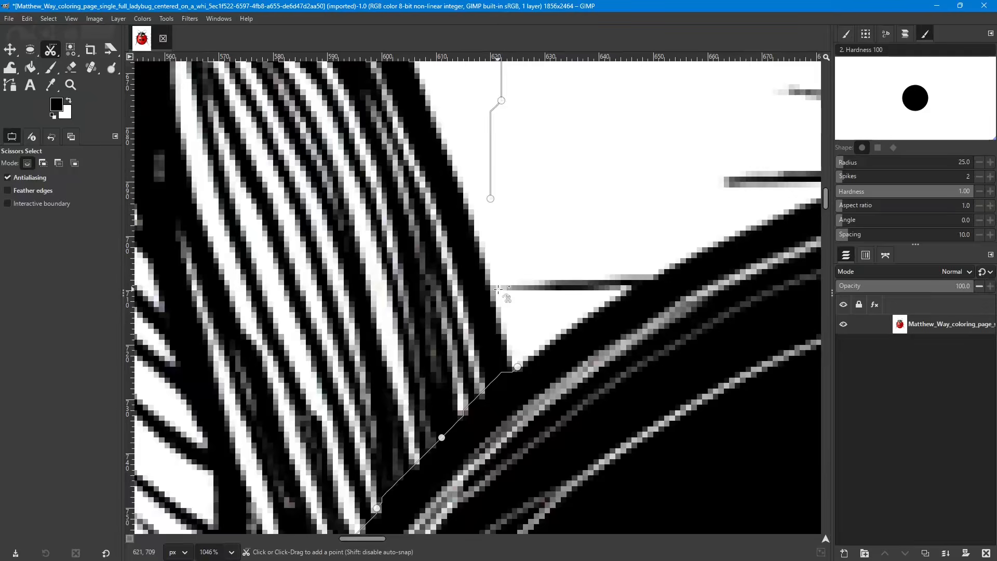
click(498, 290)
click(524, 351)
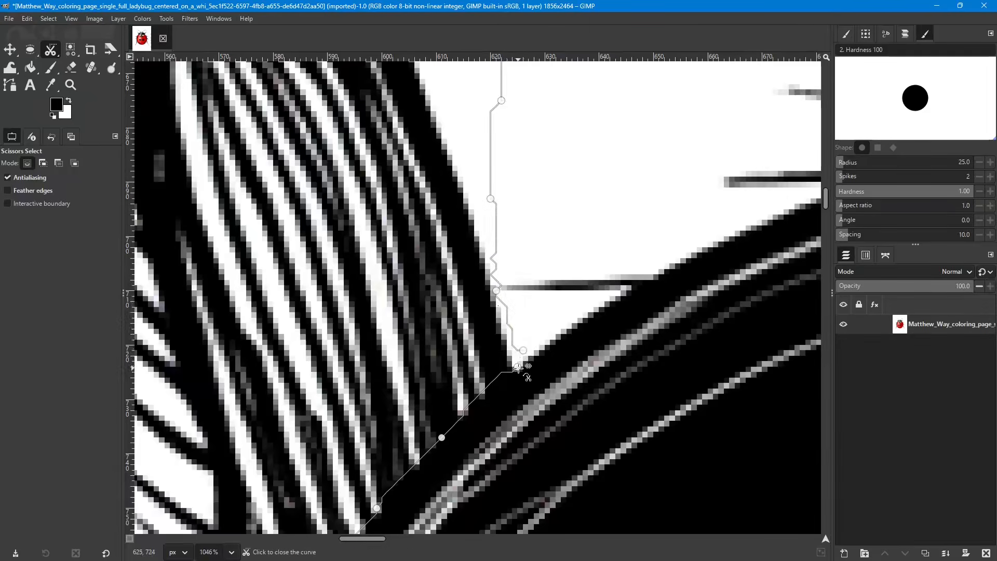
click(518, 368)
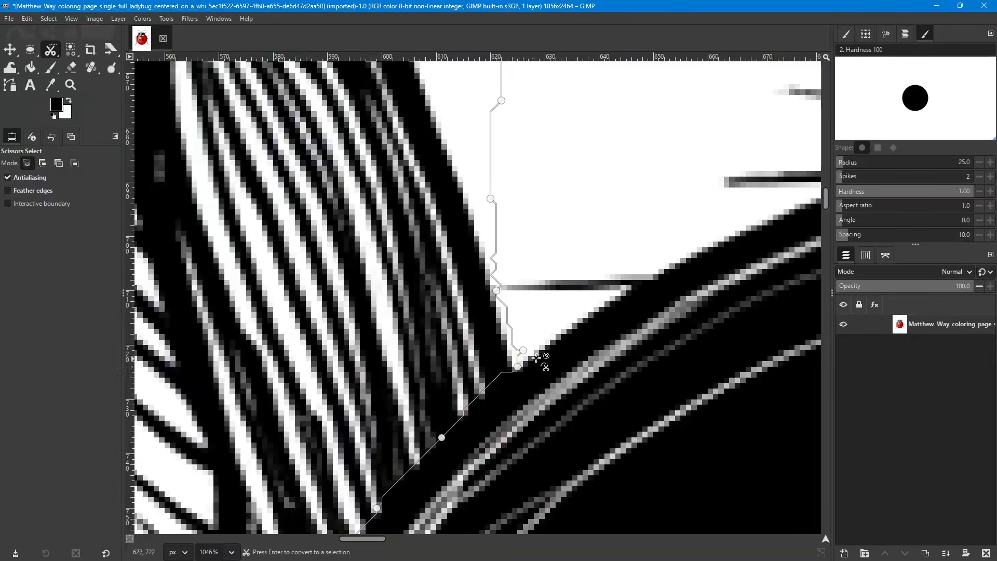
Step: Convert the closed outline into a selection around the claw
scroll(564, 335, down, 5)
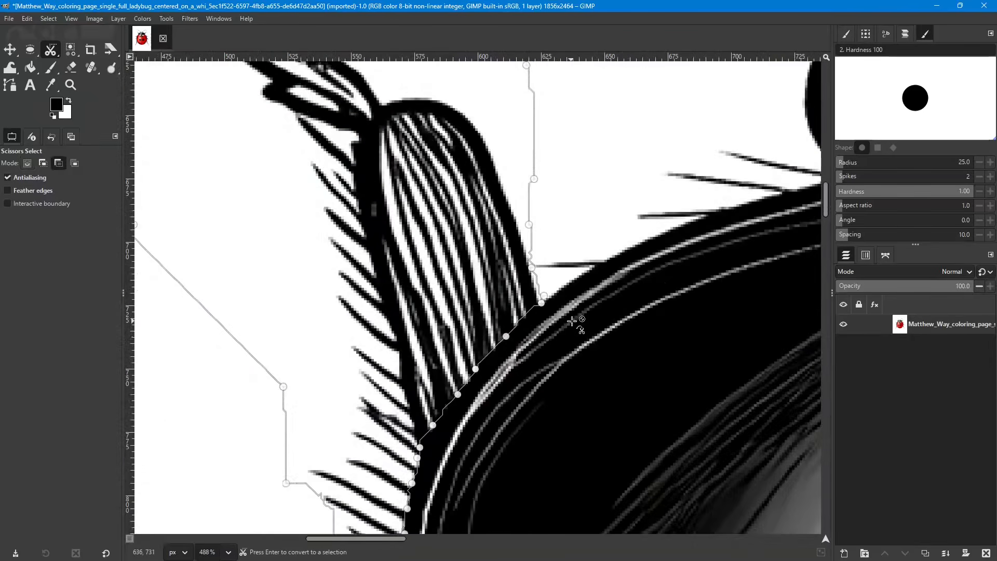
scroll(594, 320, down, 2)
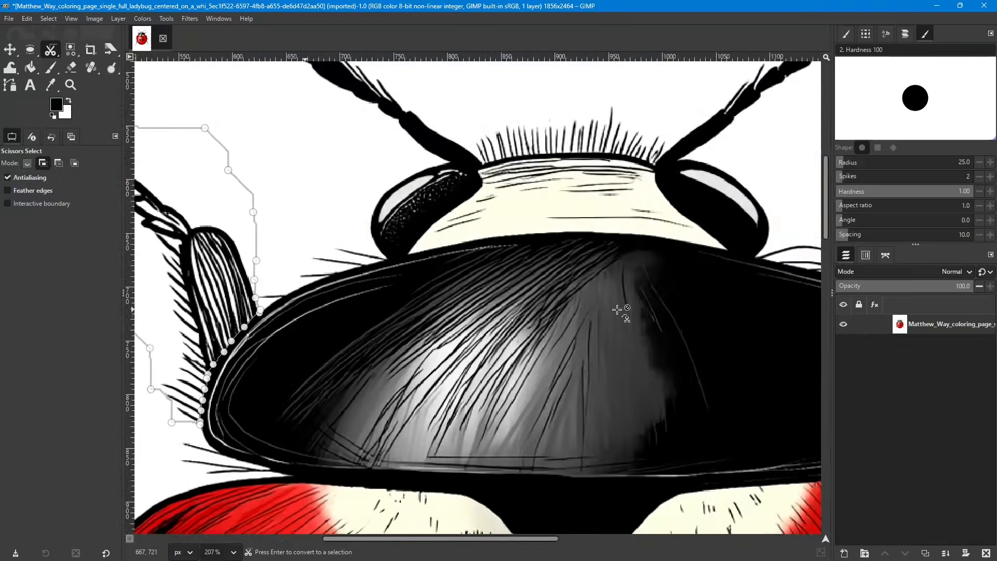
scroll(619, 311, down, 2)
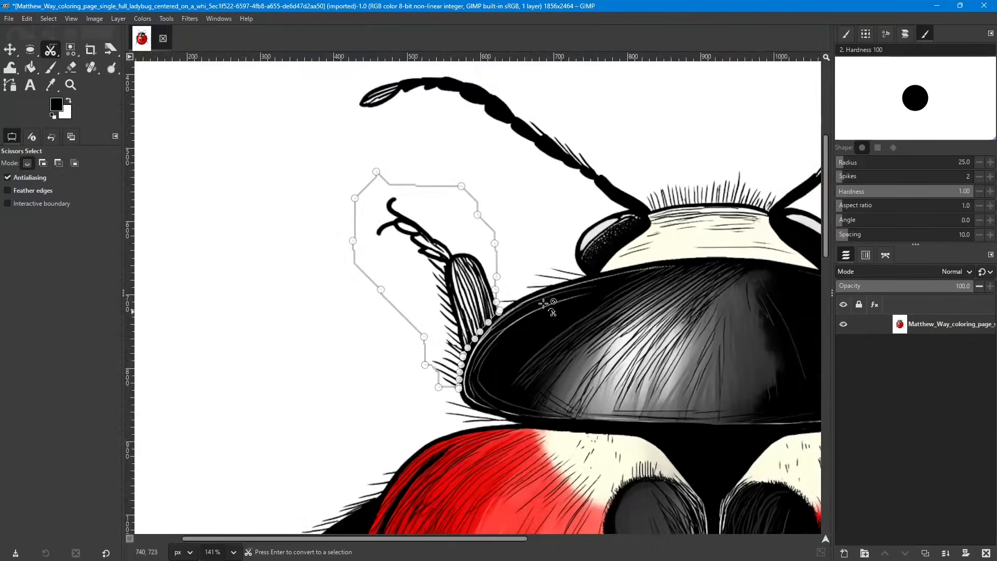
click(414, 251)
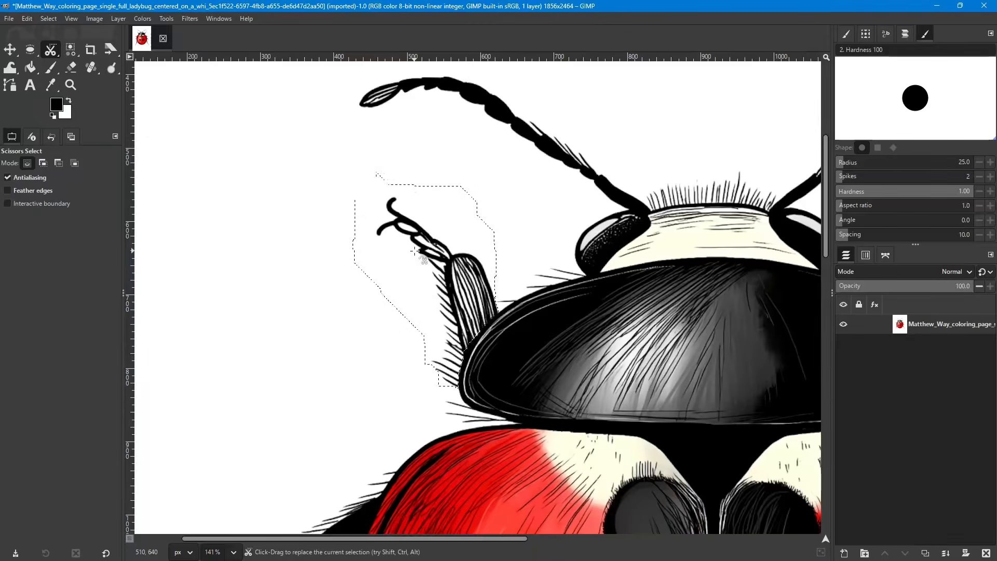
drag(530, 274, 460, 283)
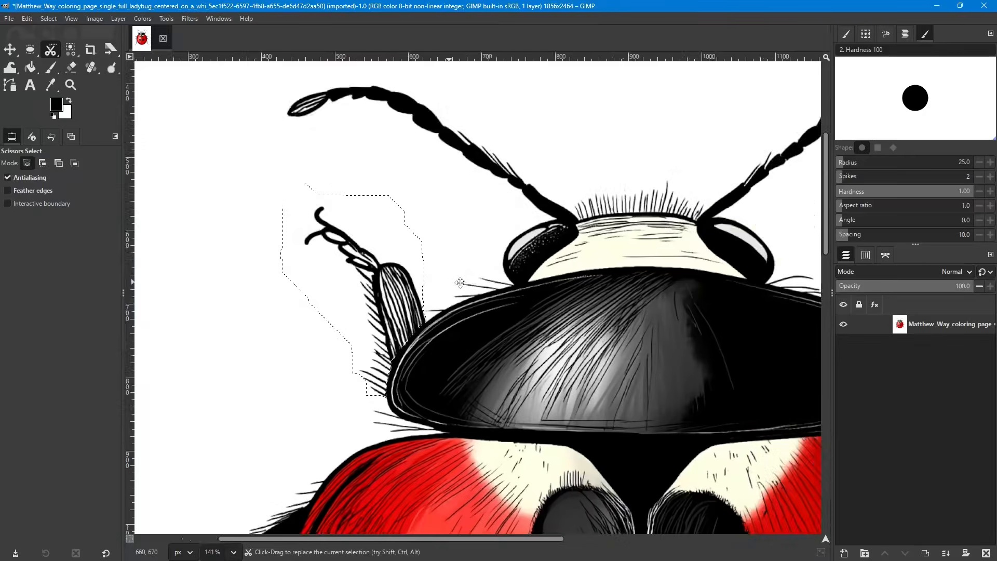
scroll(461, 283, down, 3)
scroll(438, 259, down, 2)
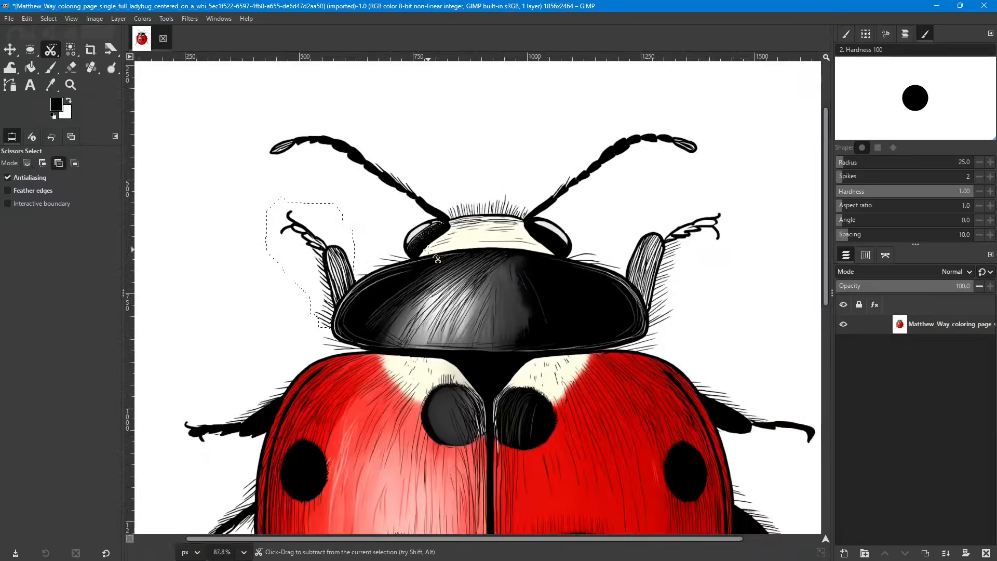
scroll(437, 258, down, 3)
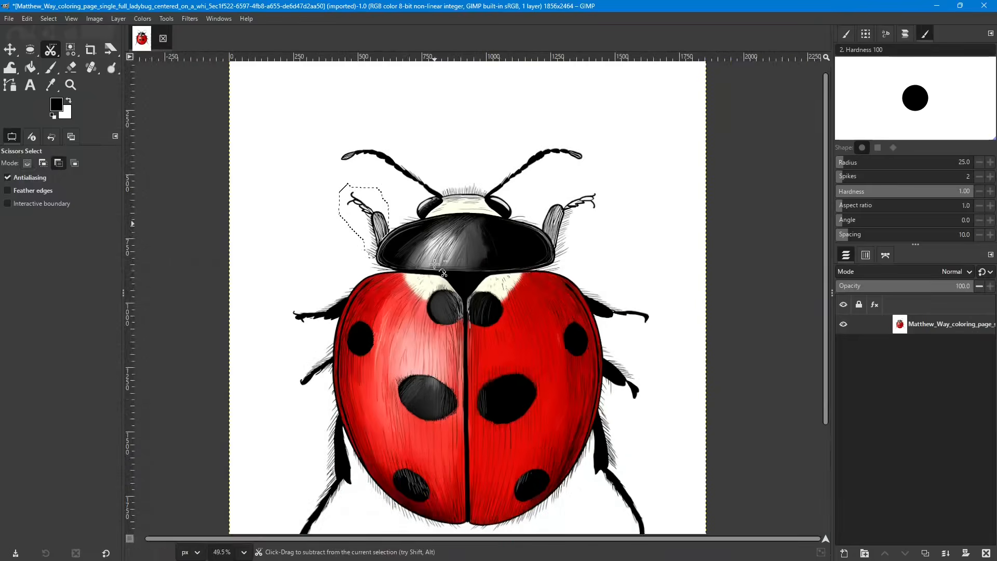
scroll(435, 265, up, 4)
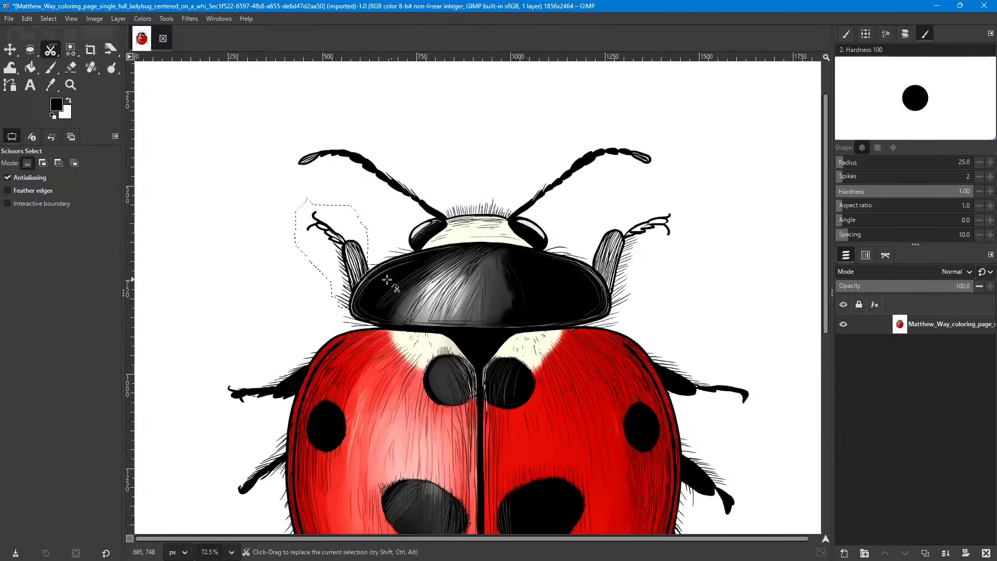
scroll(387, 280, up, 1)
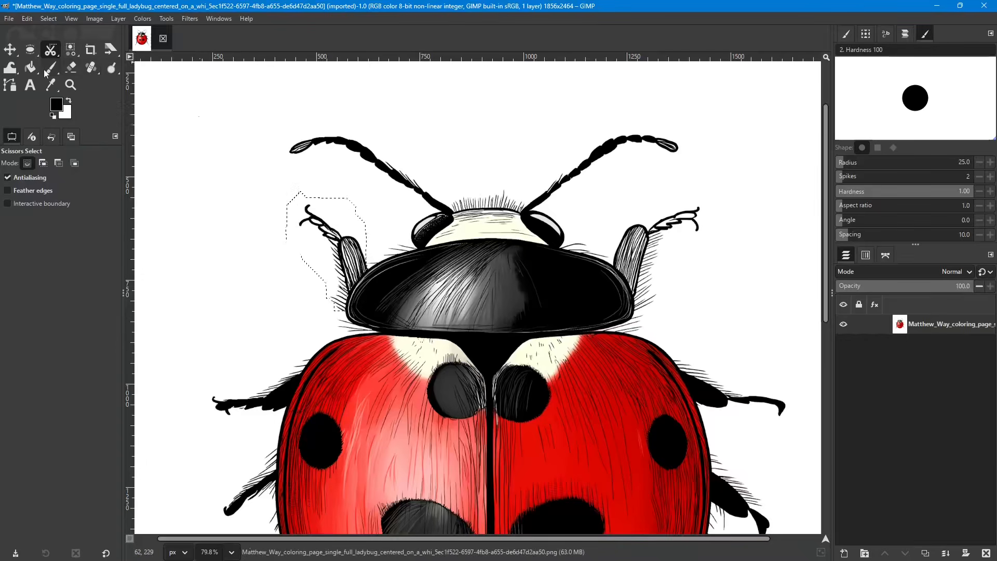
Step: Paint white over the claw tips with a larger brush, then undo it and select none
click(68, 101)
click(50, 68)
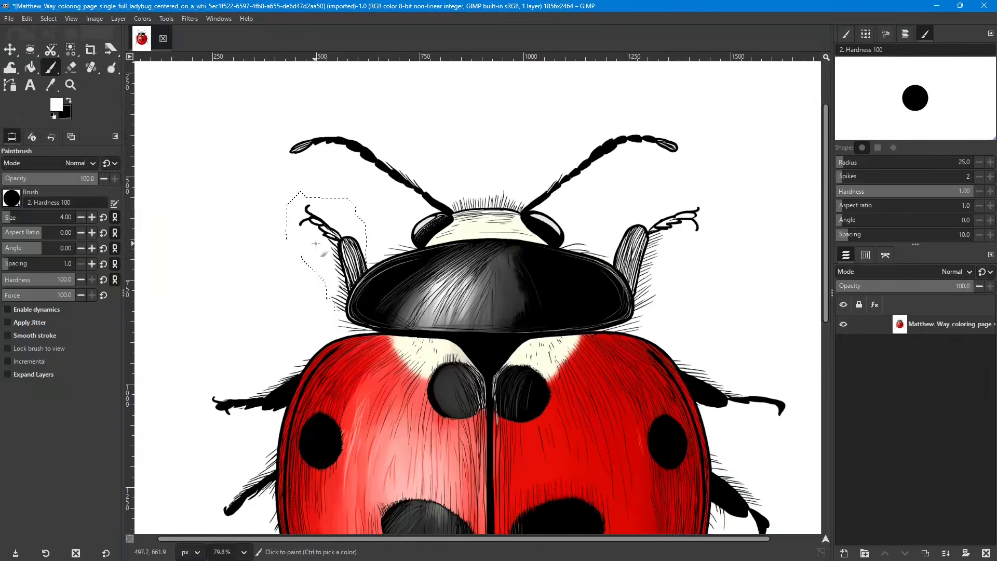
scroll(318, 250, up, 5)
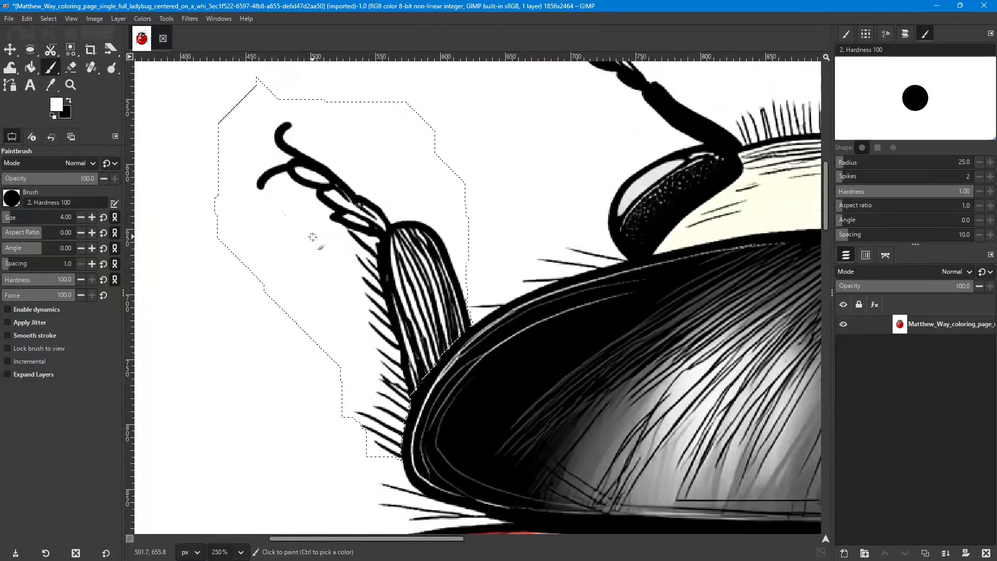
key(bracketright)
key(bracketright)
key(bracketright)
key(bracketright)
key(bracketright)
key(bracketright)
key(bracketright)
key(bracketright)
key(bracketright)
key(bracketright)
key(bracketright)
key(bracketright)
key(bracketright)
key(bracketright)
key(bracketright)
key(bracketright)
key(bracketright)
key(bracketright)
key(bracketright)
key(bracketright)
key(bracketright)
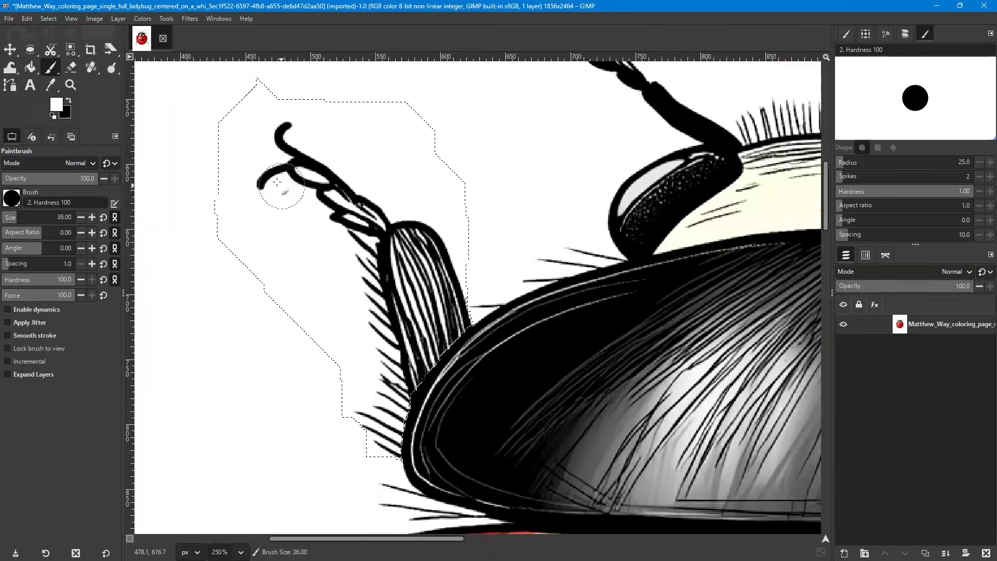
mouse_move(297, 133)
mouse_down()
mouse_move(257, 183)
mouse_move(294, 164)
mouse_move(310, 177)
mouse_move(347, 169)
mouse_move(328, 218)
mouse_move(361, 209)
mouse_move(442, 265)
mouse_move(454, 331)
mouse_move(423, 342)
mouse_move(384, 420)
mouse_move(415, 273)
mouse_move(389, 276)
mouse_move(380, 346)
mouse_move(324, 308)
mouse_move(369, 318)
mouse_move(349, 406)
mouse_move(386, 437)
mouse_move(405, 402)
mouse_up()
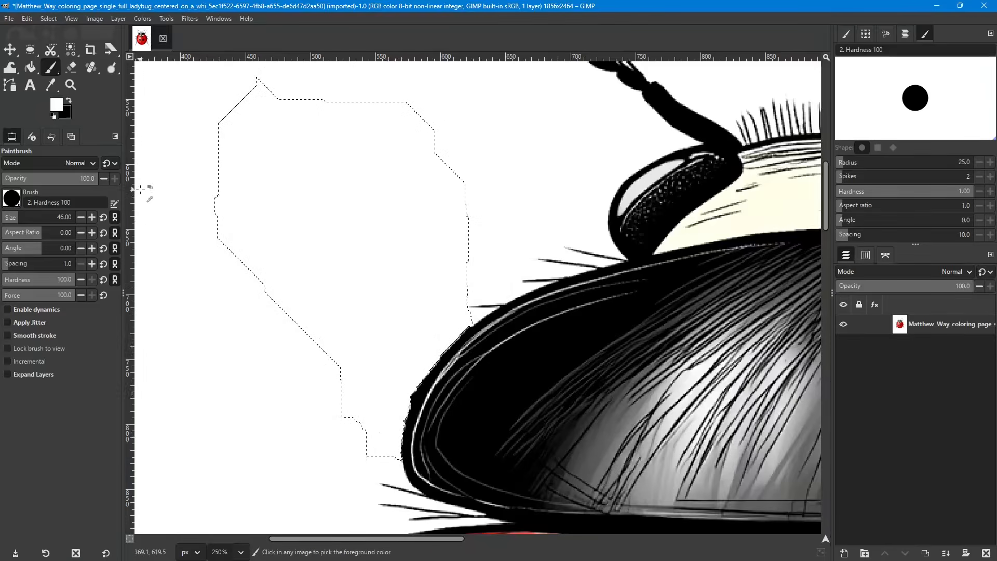
key(ctrl+z)
key(ctrl+z)
key(shift+ctrl+a)
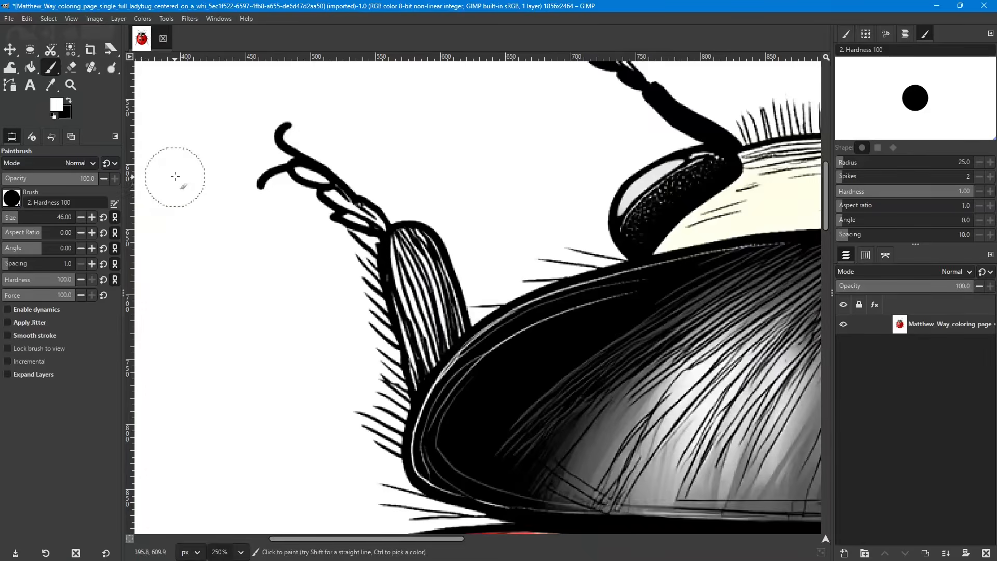
Step: With Scissors Select, trace from the leg's base up along the leg and around its curled tip
click(52, 51)
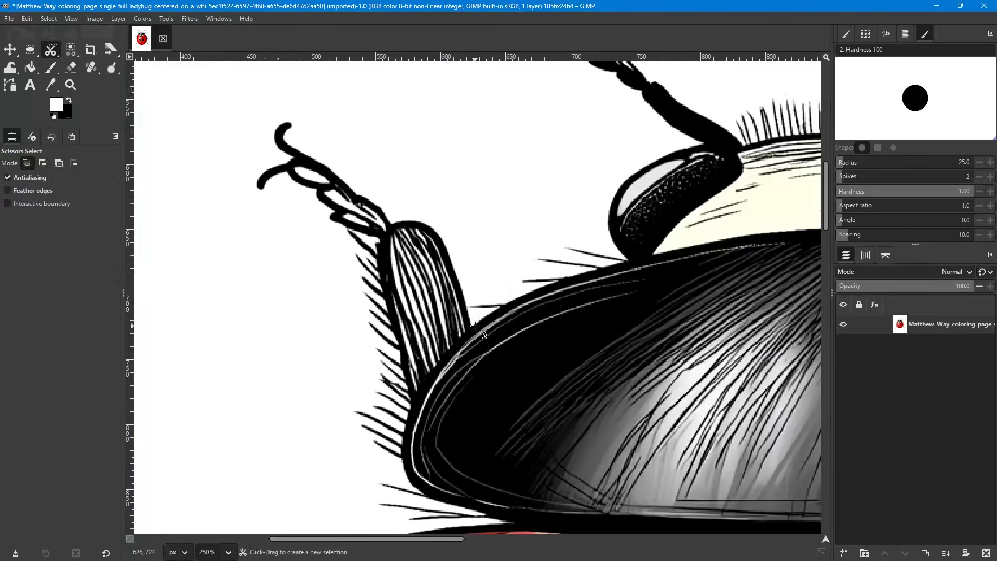
scroll(474, 326, up, 2)
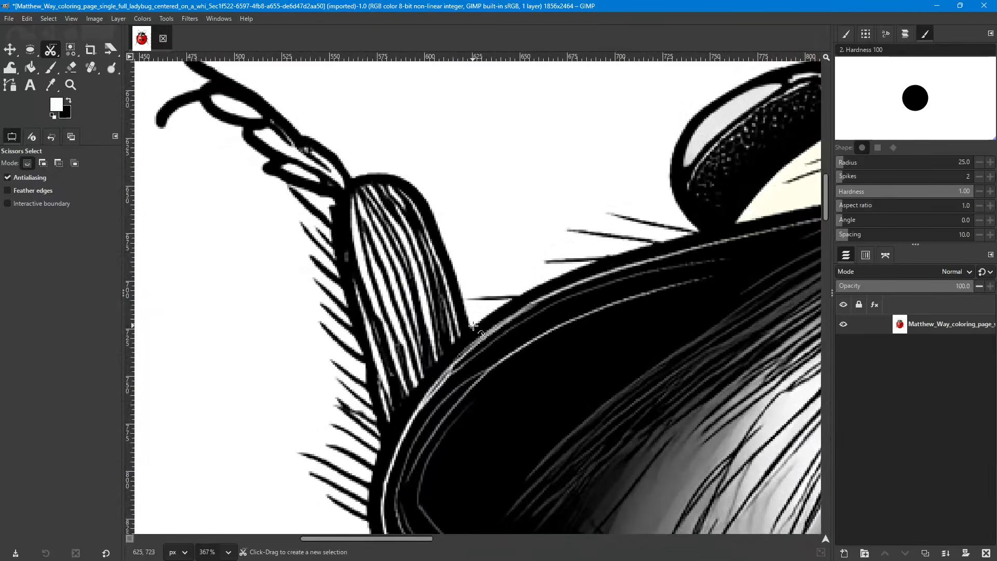
click(472, 323)
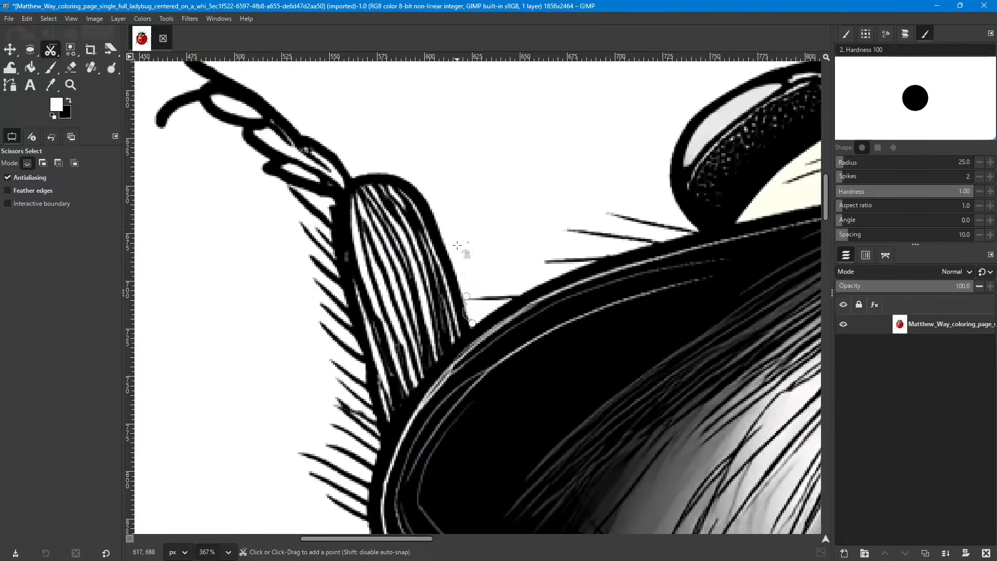
click(455, 212)
click(385, 120)
click(280, 73)
scroll(280, 78, up, 3)
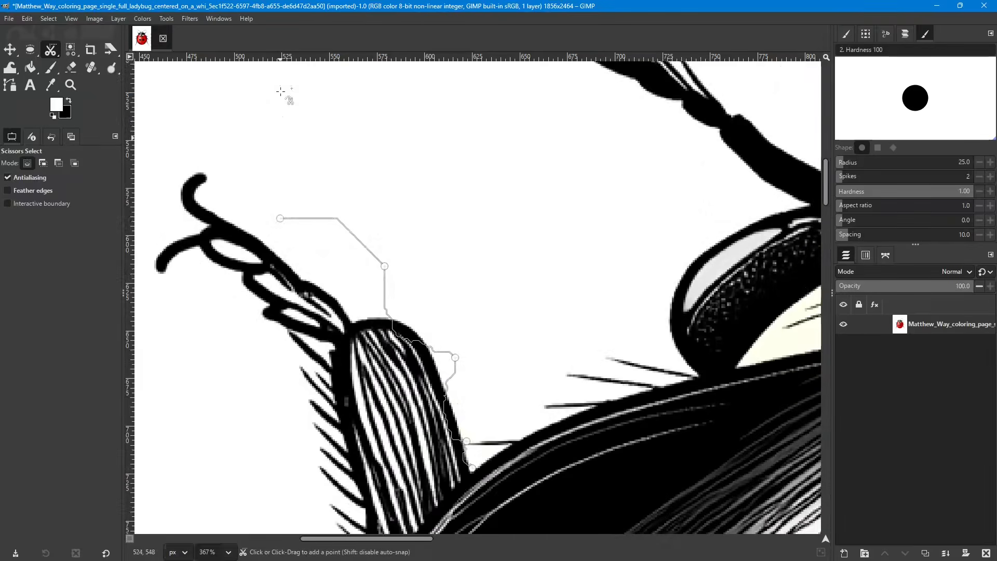
click(208, 138)
click(145, 186)
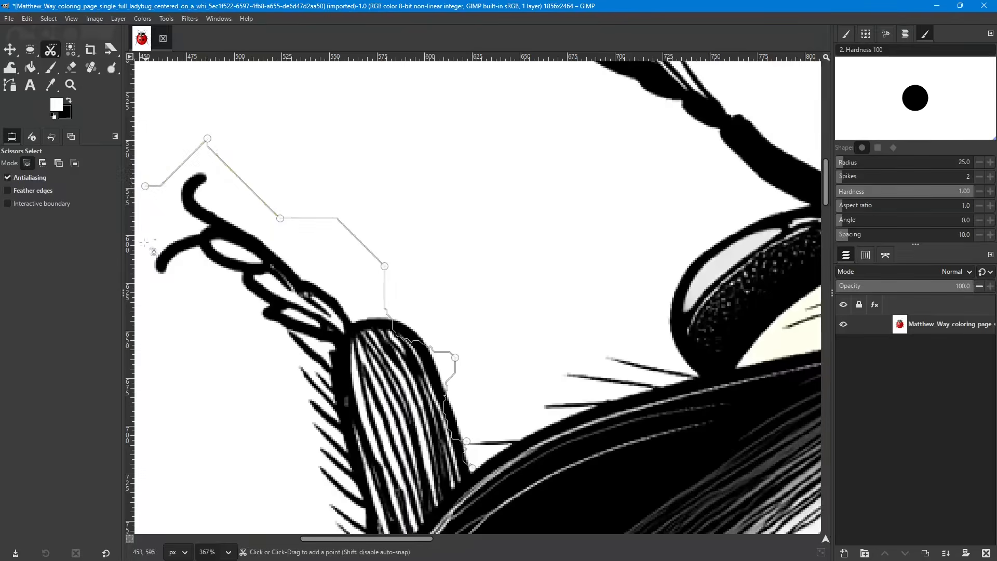
click(142, 250)
Step: Continue the outline down the leg's outer side past the hairs and back up the body's rim
scroll(144, 234, down, 2)
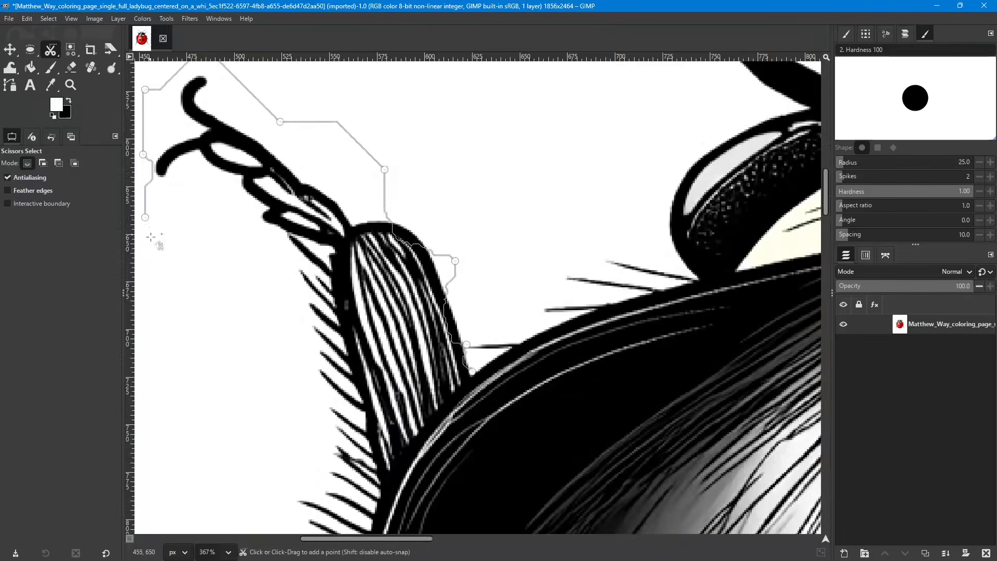
click(189, 251)
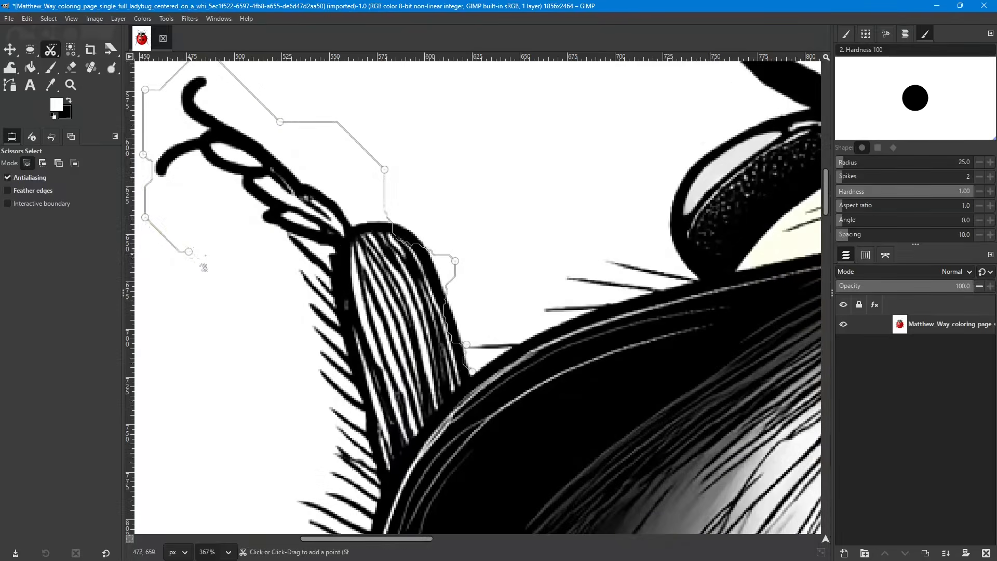
scroll(266, 403, down, 3)
click(276, 402)
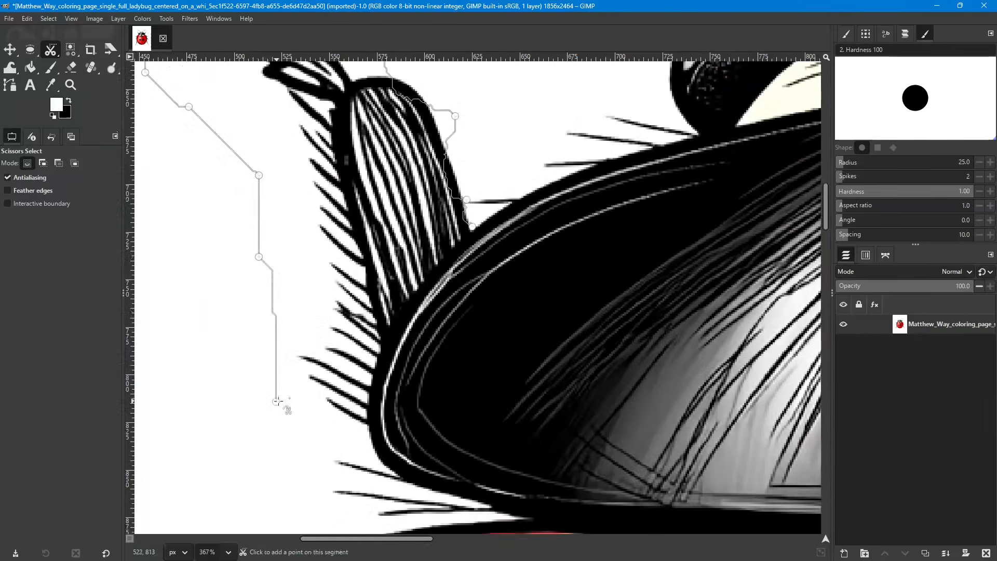
click(367, 426)
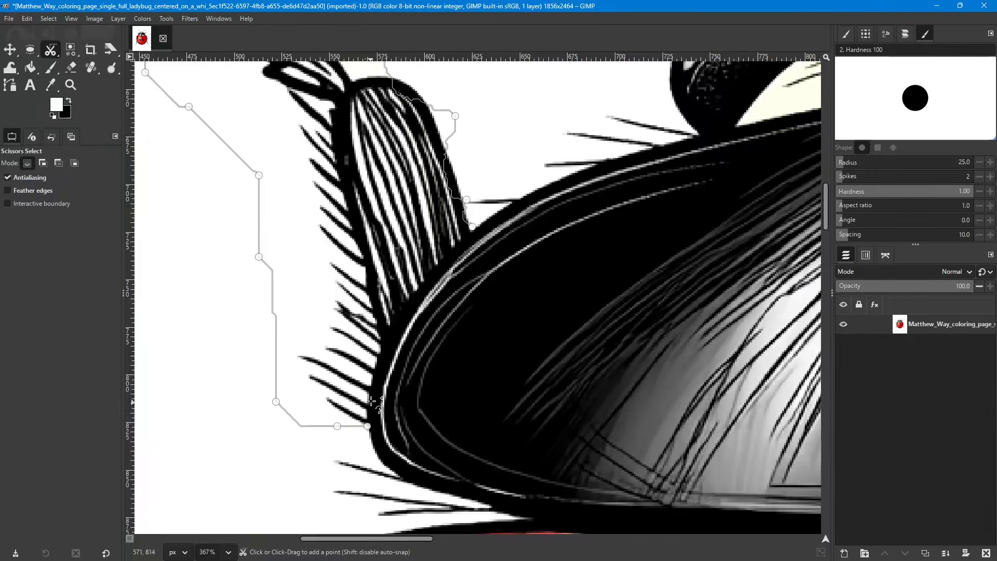
click(378, 359)
click(387, 331)
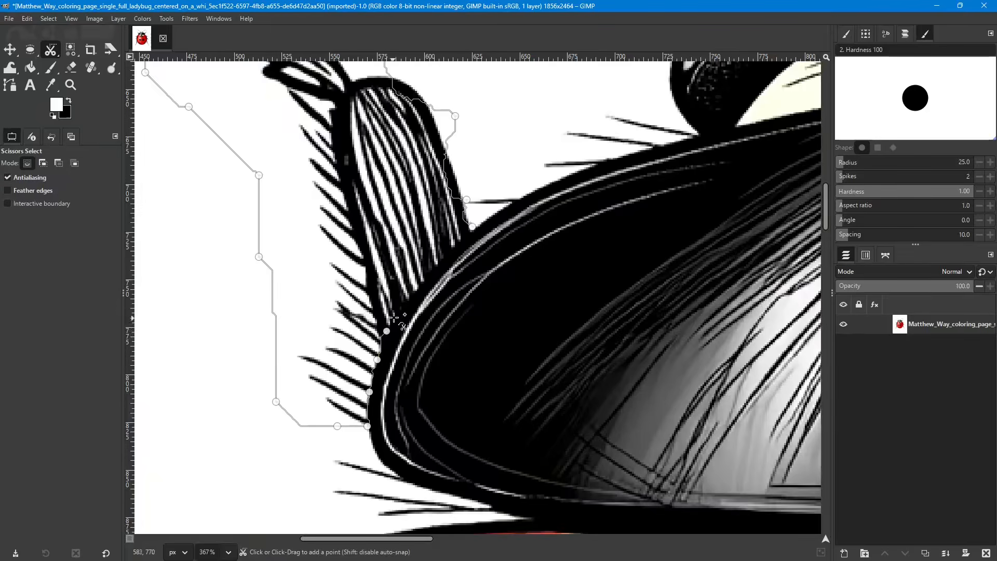
click(415, 289)
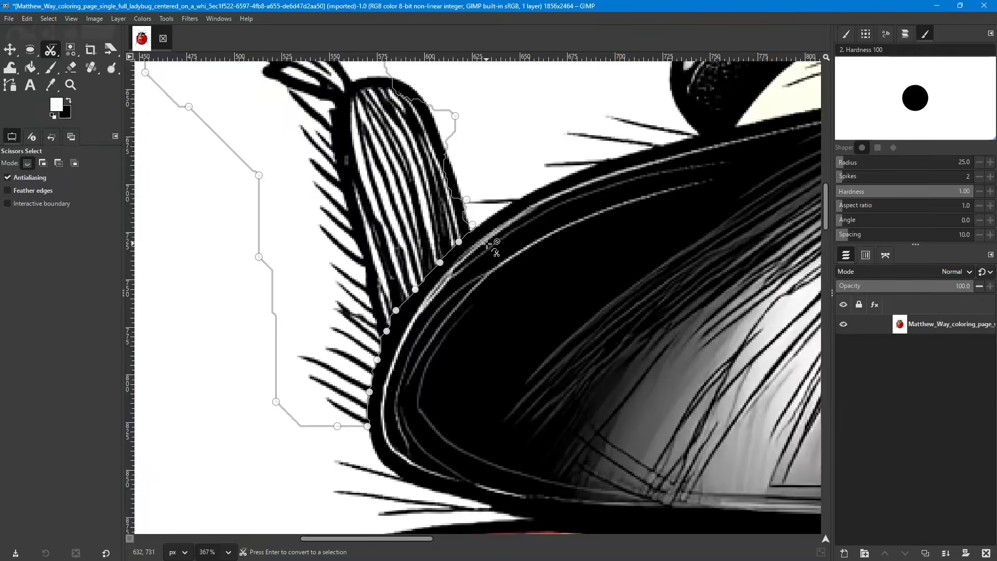
scroll(506, 208, up, 3)
ctrl+scroll(480, 296, up, 4)
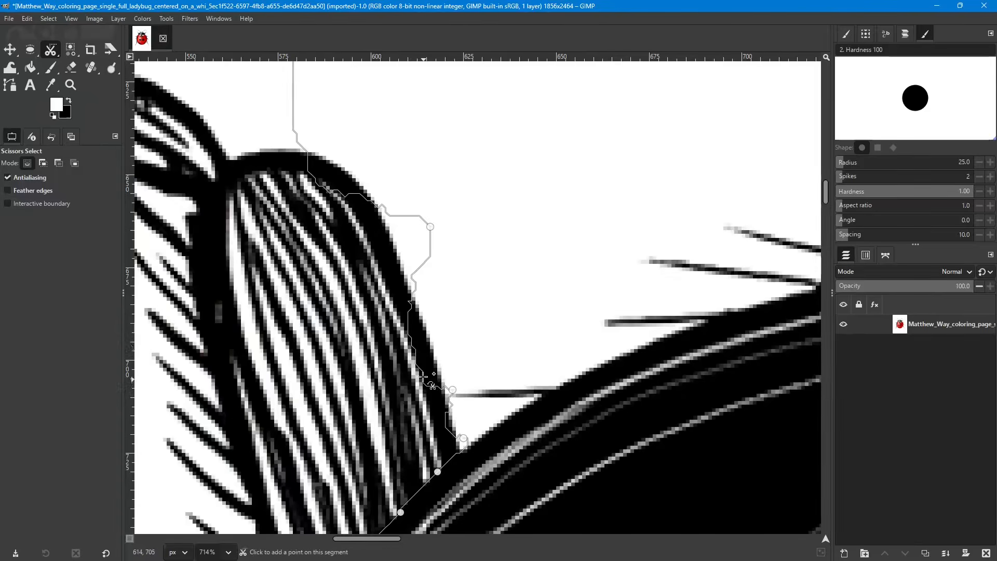
Step: Drag the outline out around the leg's edge and reshape it above the leg
drag(422, 369, 471, 341)
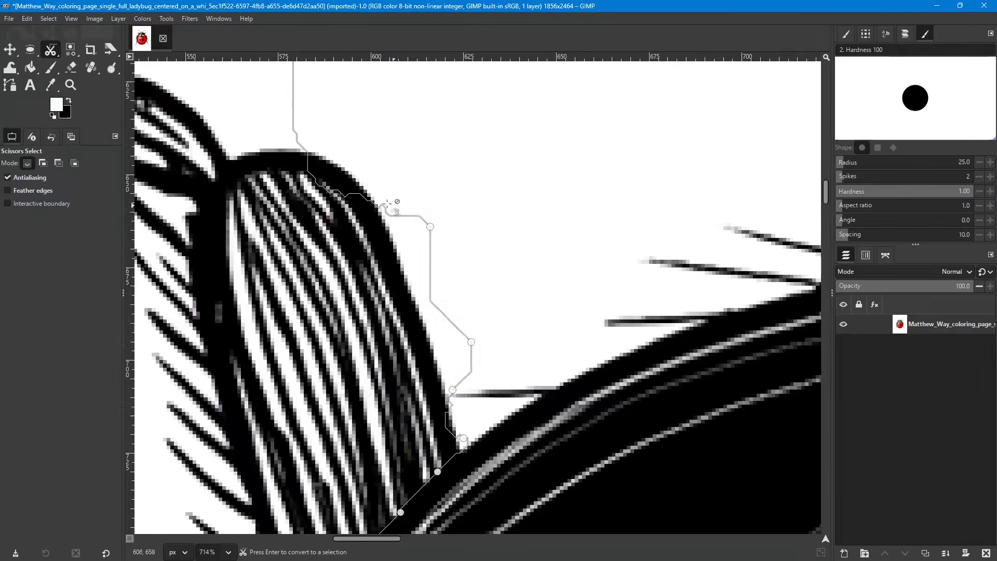
drag(323, 184, 416, 104)
scroll(294, 221, up, 7)
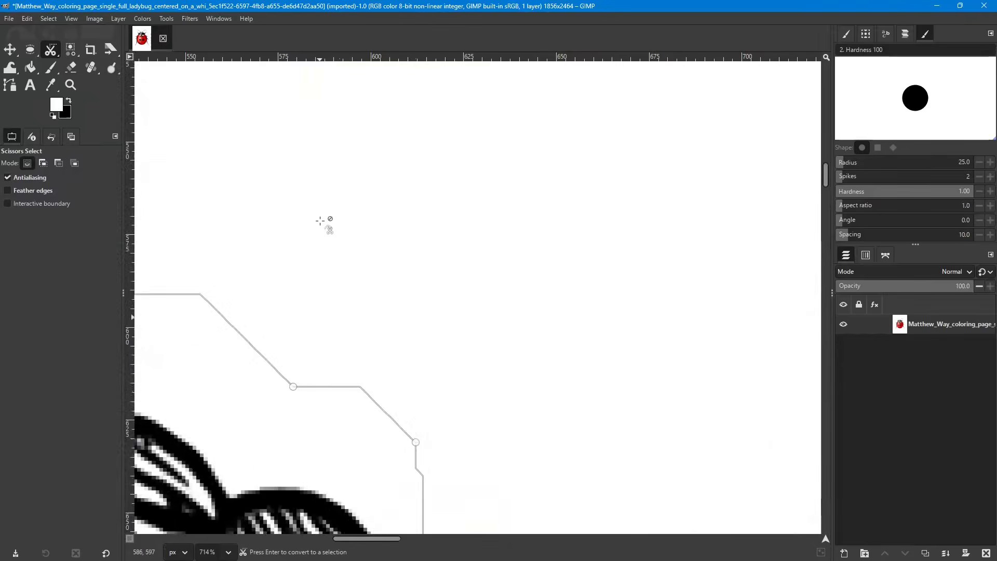
scroll(417, 333, down, 3)
scroll(420, 330, up, 5)
scroll(439, 338, down, 4)
scroll(441, 339, left, 6)
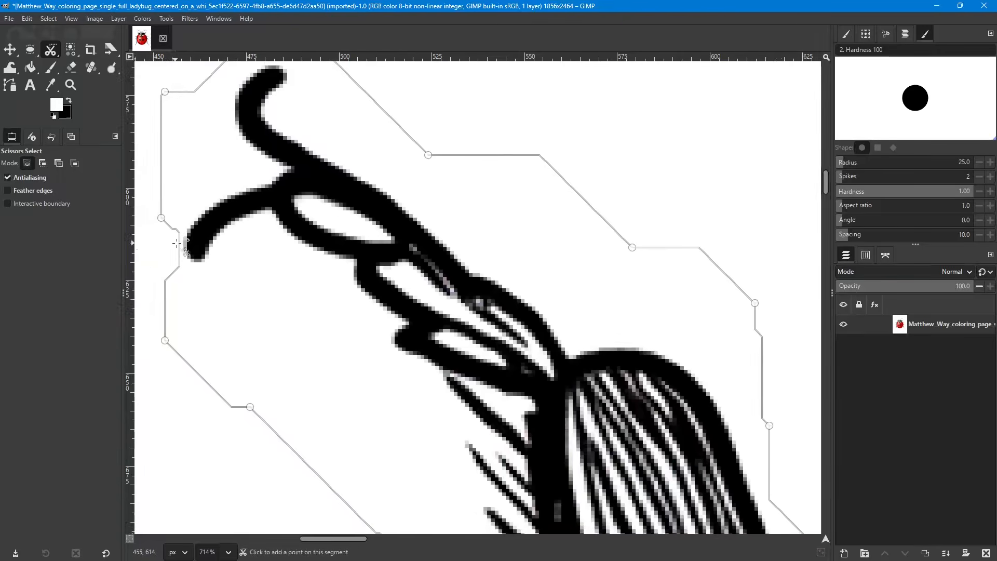
scroll(430, 276, down, 8)
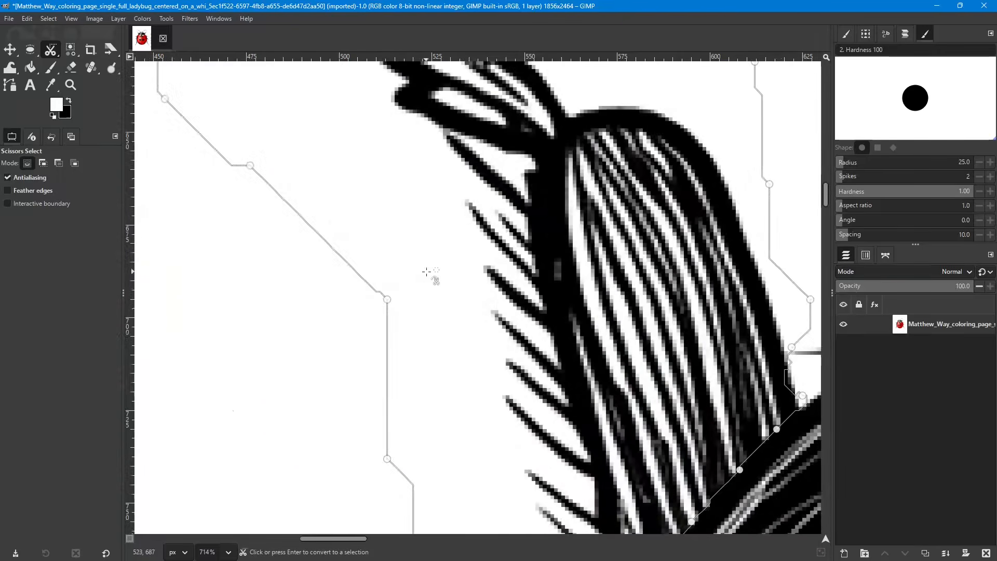
scroll(488, 288, down, 5)
scroll(641, 285, up, 4)
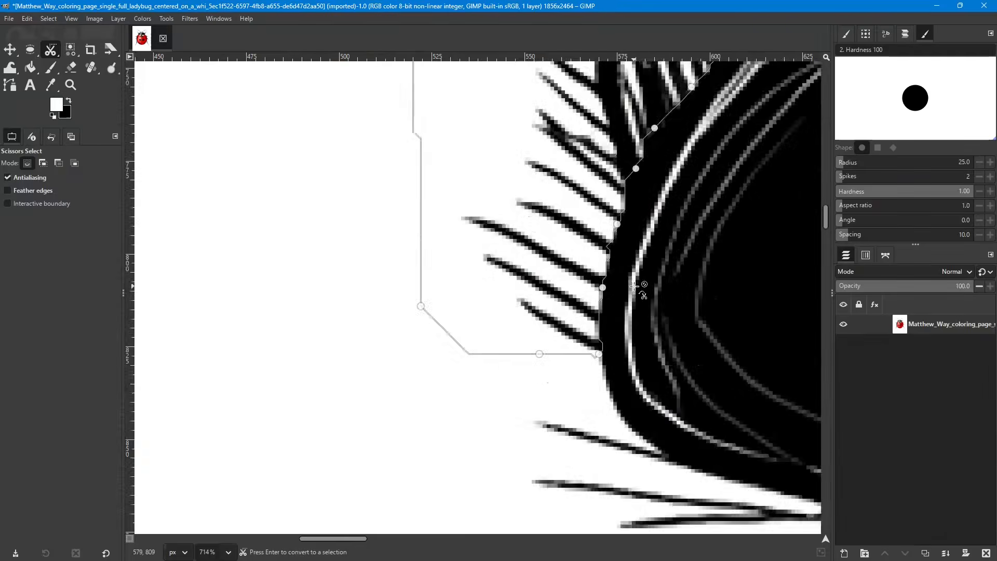
scroll(653, 315, up, 5)
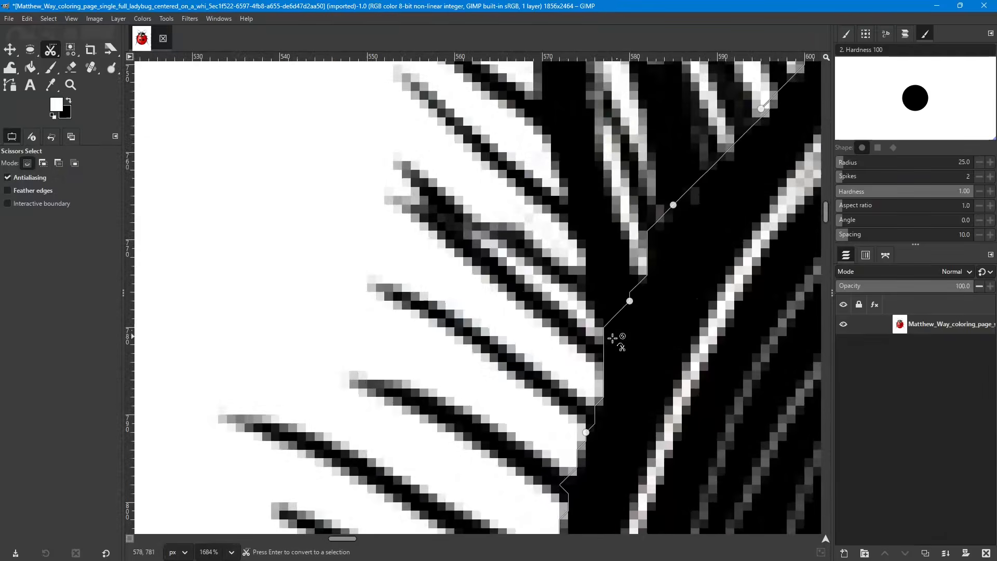
Step: Bend the outline along the body's edge with an extra point and convert it to a selection
drag(605, 328, 613, 344)
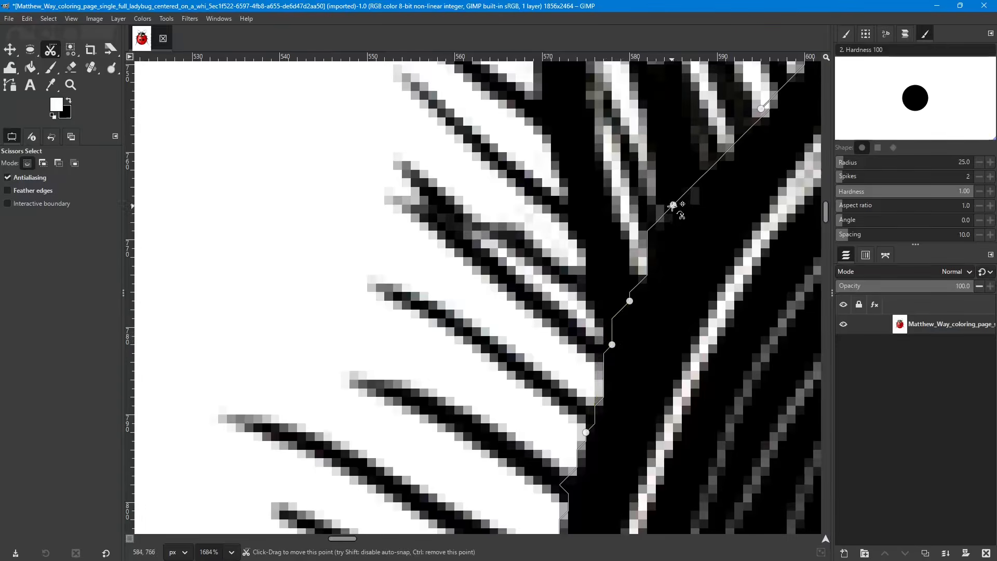
click(664, 241)
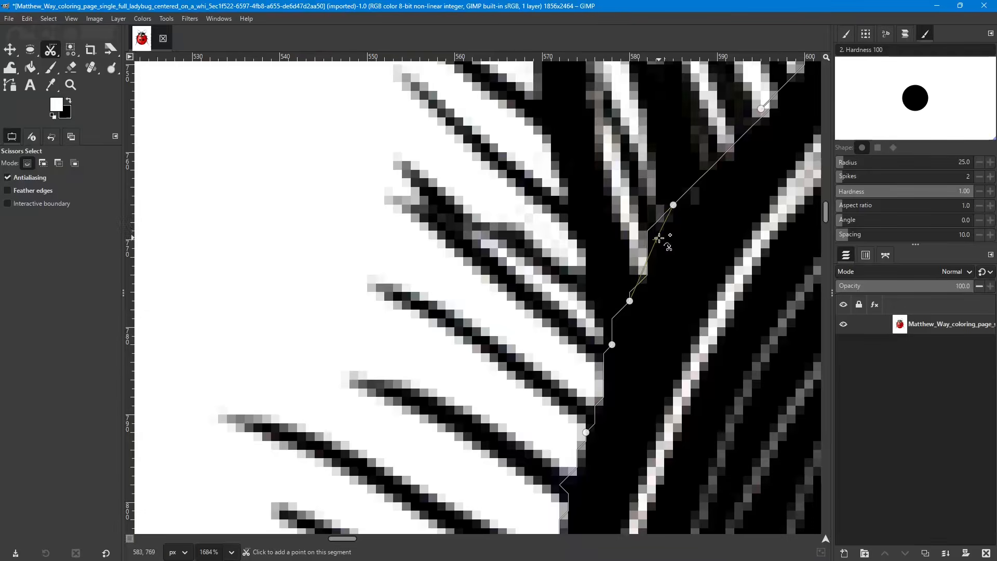
scroll(612, 306, down, 3)
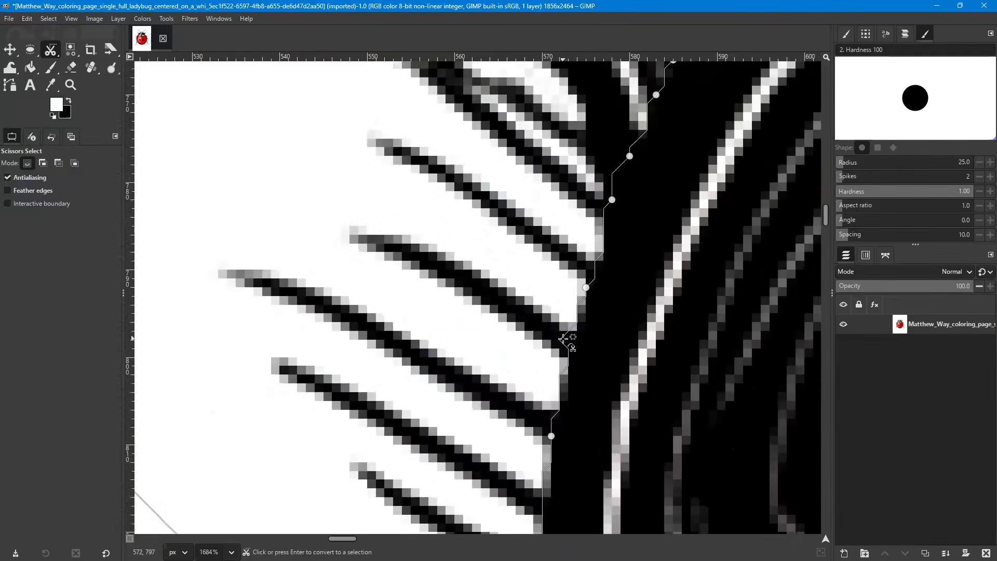
key(Return)
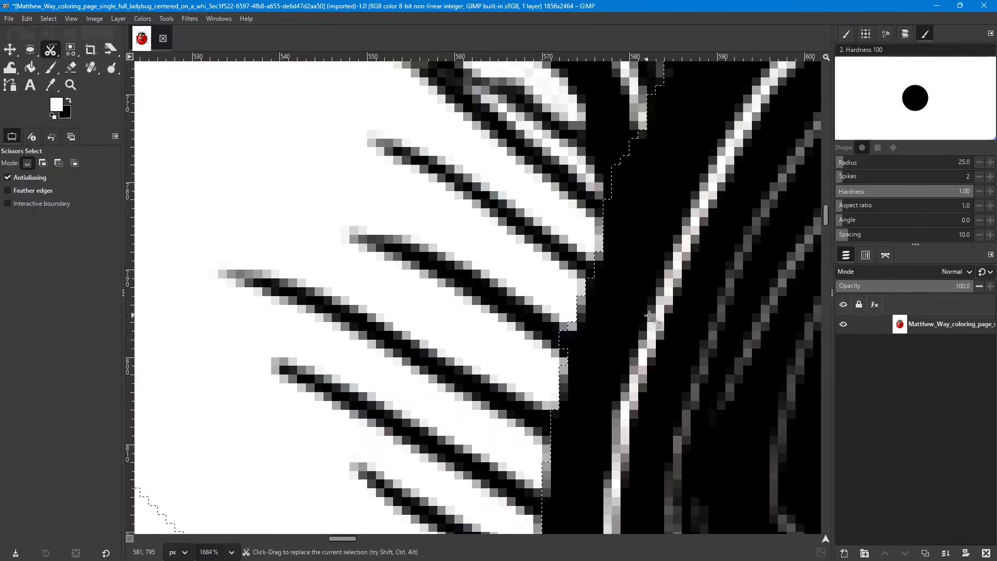
Step: Paint the selected leg, hairs and curled claw out in white, then deselect
scroll(650, 316, down, 5)
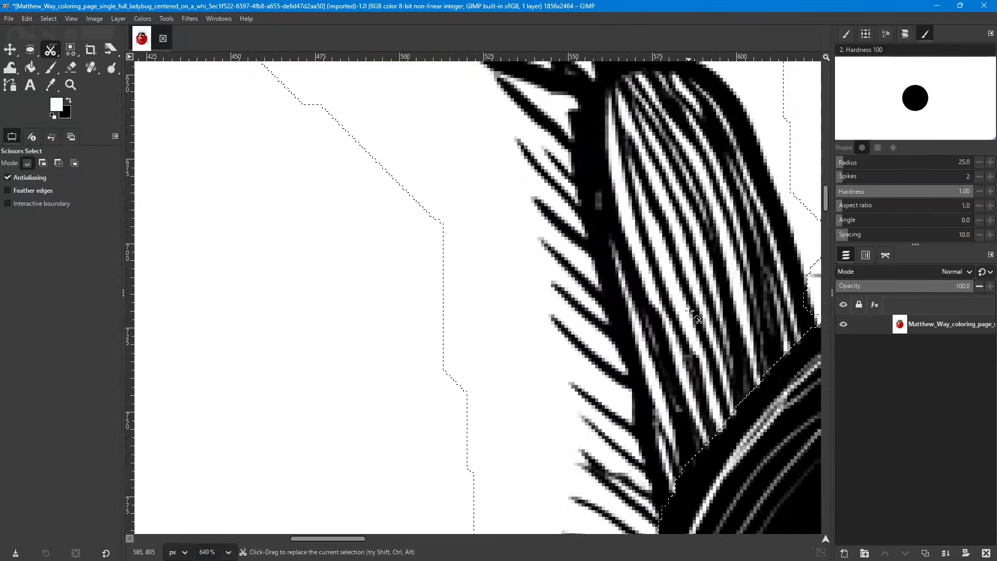
scroll(690, 310, down, 4)
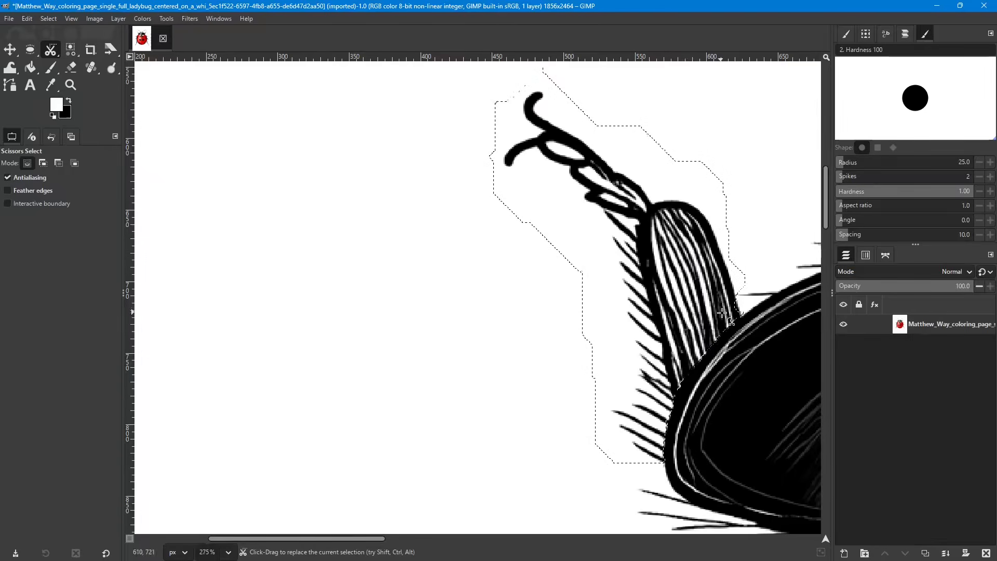
scroll(738, 306, up, 6)
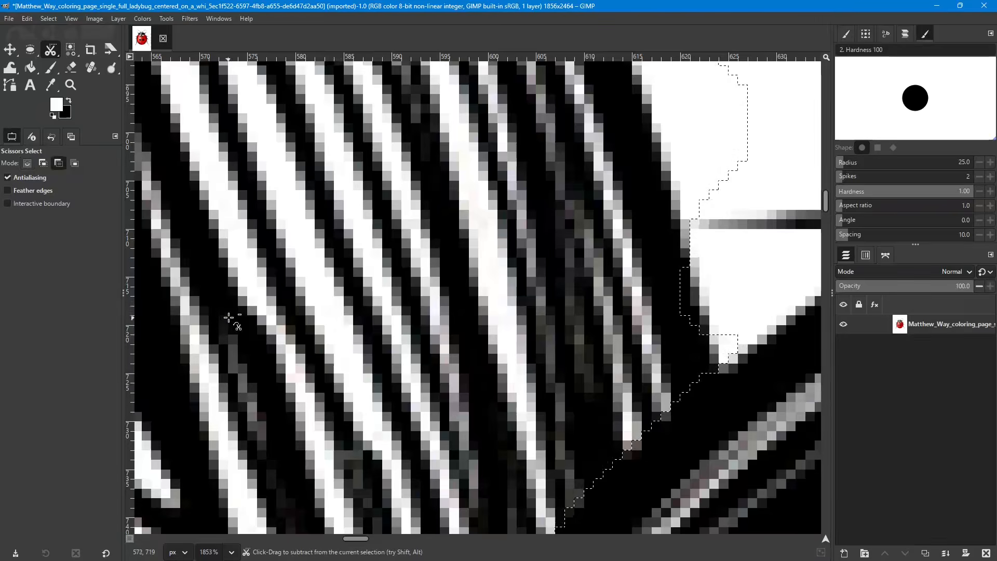
scroll(234, 317, down, 3)
scroll(414, 295, down, 1)
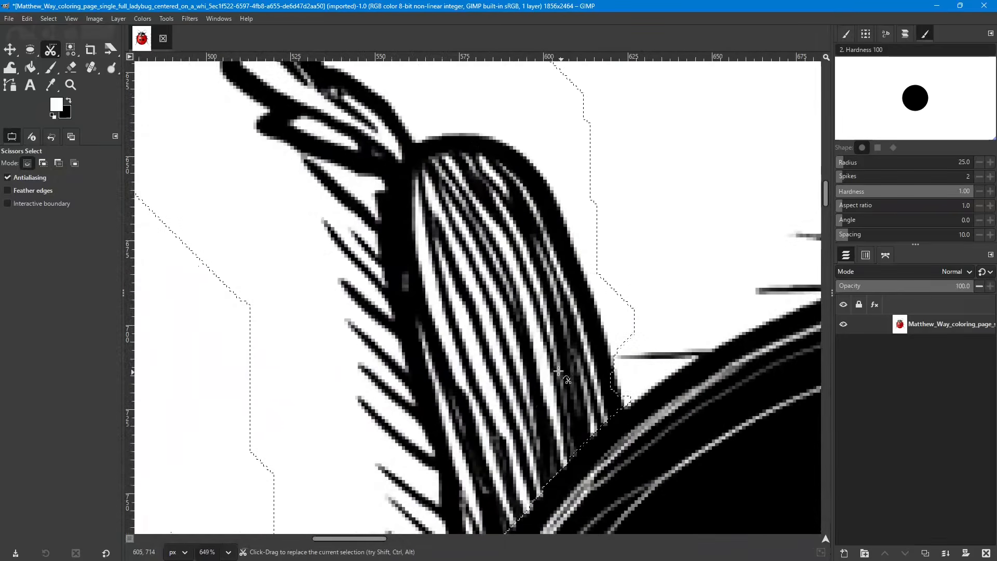
scroll(488, 348, down, 1)
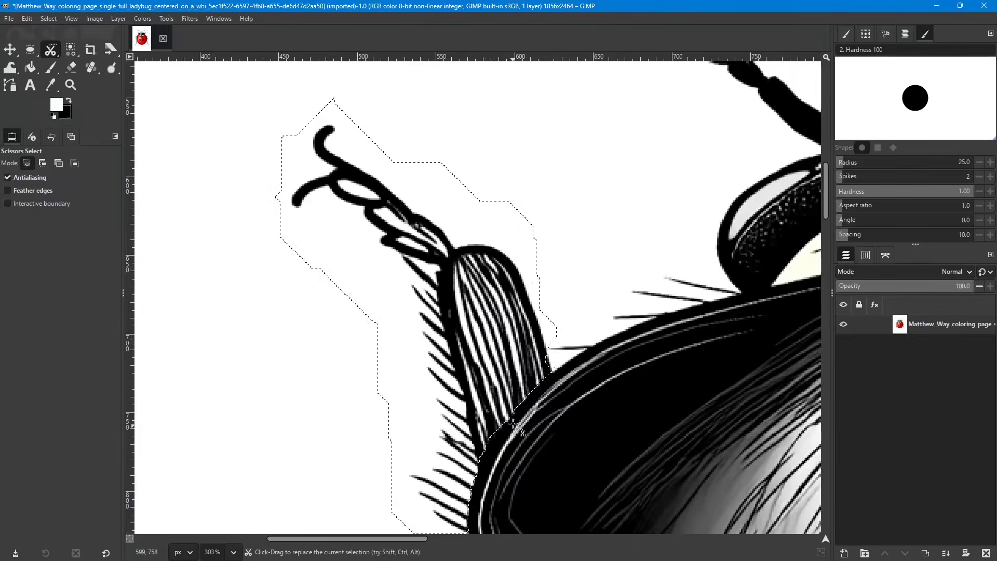
click(48, 68)
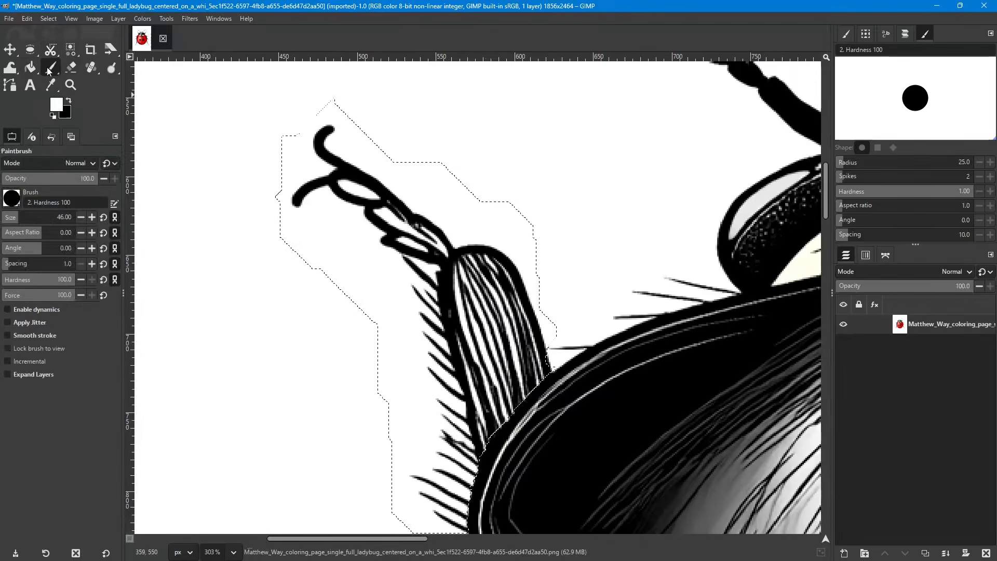
mouse_move(346, 135)
mouse_down()
mouse_move(310, 164)
mouse_move(367, 216)
mouse_move(432, 244)
mouse_move(514, 357)
mouse_move(447, 522)
mouse_move(399, 470)
mouse_move(452, 470)
mouse_move(447, 304)
mouse_move(436, 372)
mouse_up()
scroll(491, 333, down, 5)
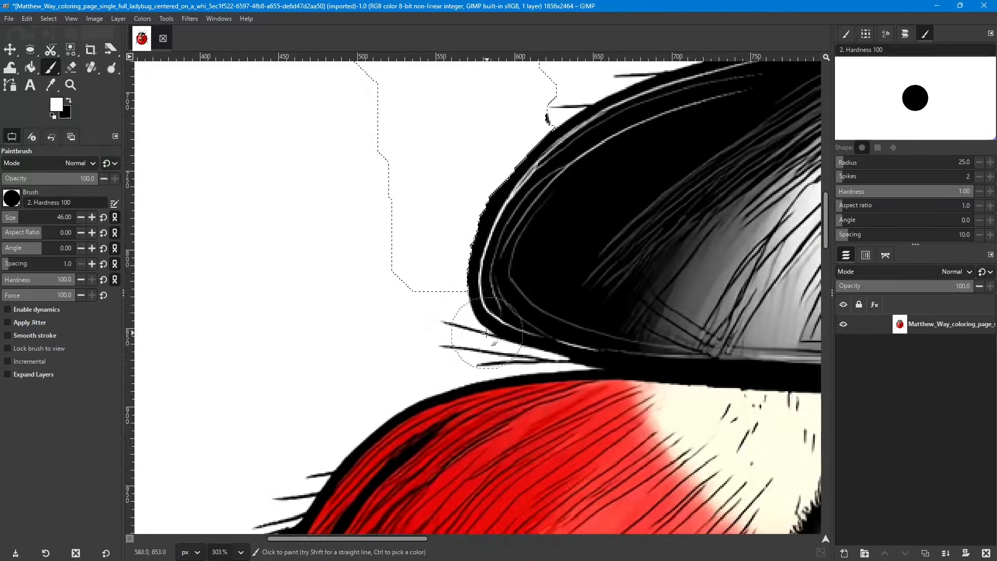
scroll(479, 289, up, 4)
scroll(430, 330, down, 1)
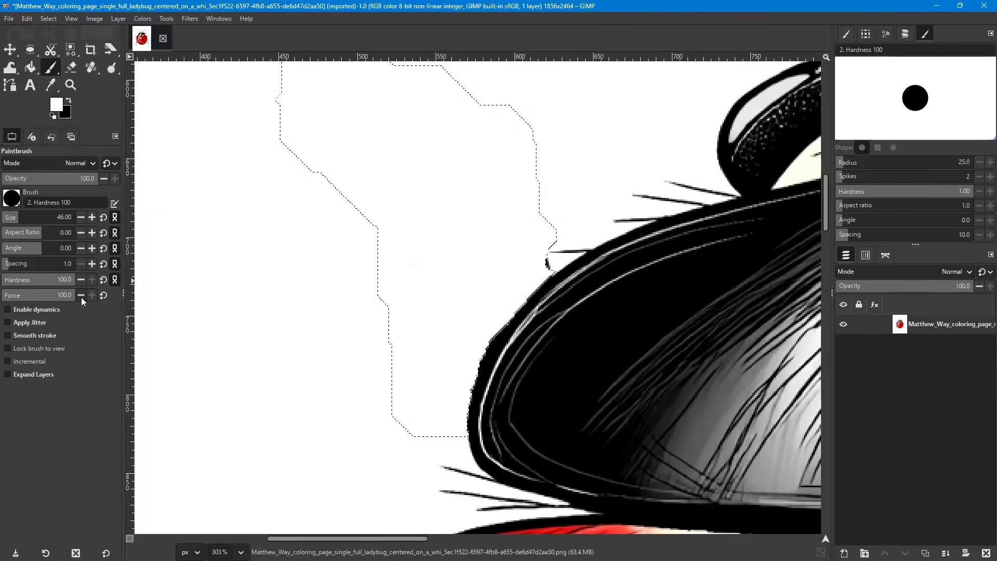
key(ctrl+shift+a)
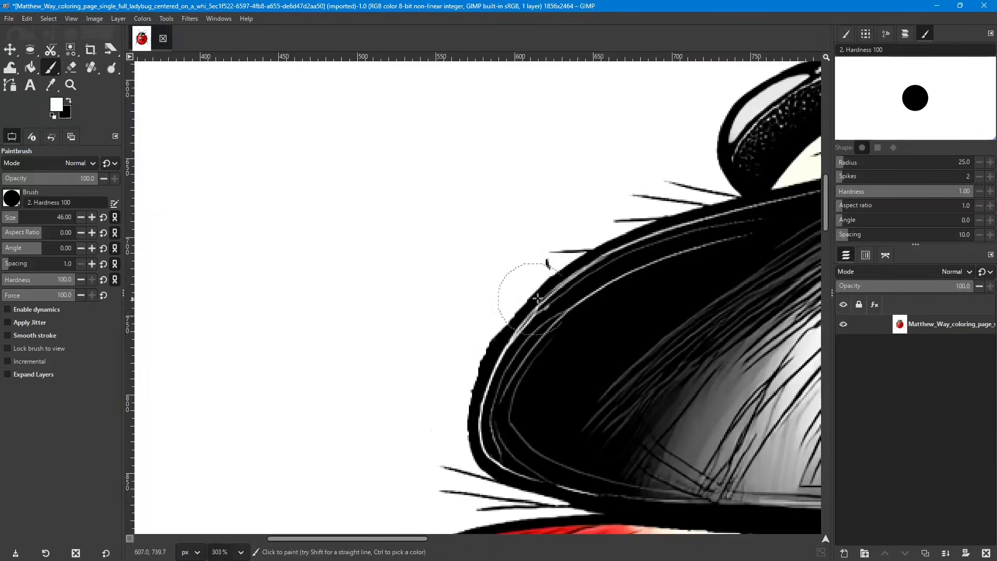
Step: With a smaller brush, paint out the stray black mark beside the shield in white
scroll(576, 288, up, 2)
scroll(439, 234, up, 2)
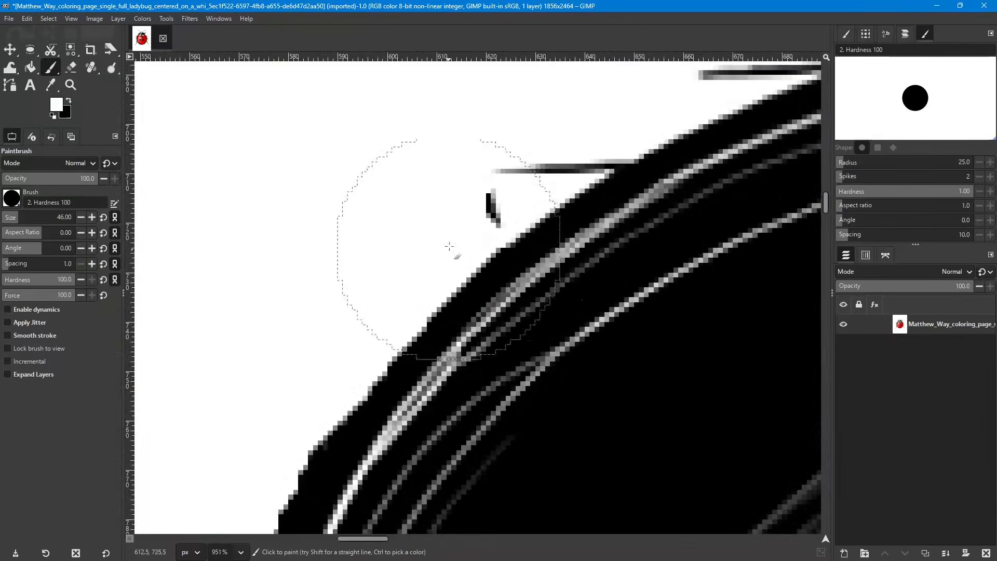
key(bracketleft)
key(bracketleft)
key(bracketleft)
key(bracketleft)
key(bracketleft)
key(bracketleft)
key(bracketleft)
key(bracketleft)
key(bracketleft)
key(bracketleft)
key(bracketleft)
key(bracketleft)
key(bracketleft)
key(bracketleft)
key(bracketleft)
key(bracketleft)
key(bracketleft)
key(bracketleft)
key(bracketleft)
key(bracketleft)
key(bracketleft)
key(bracketleft)
key(bracketleft)
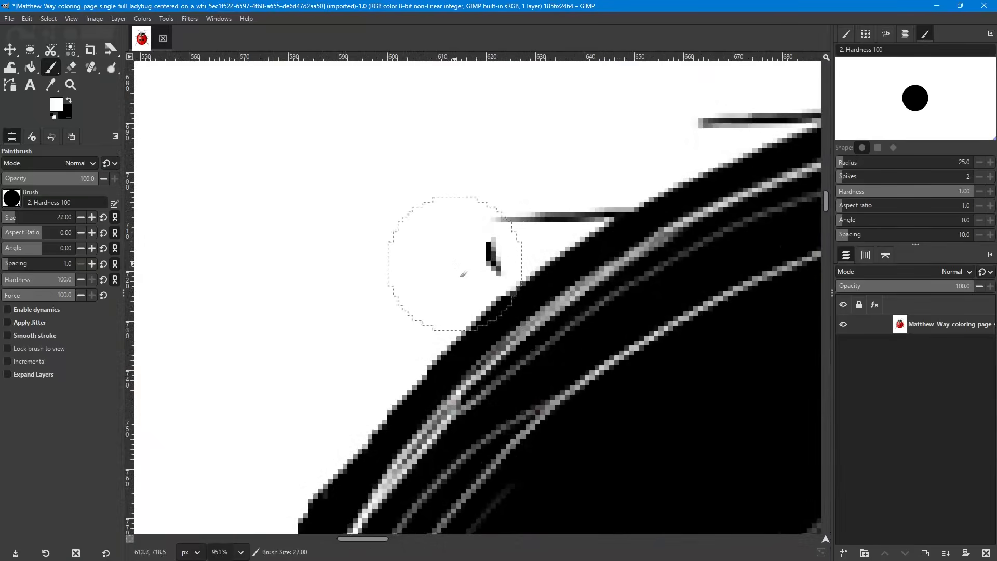
drag(497, 268, 489, 251)
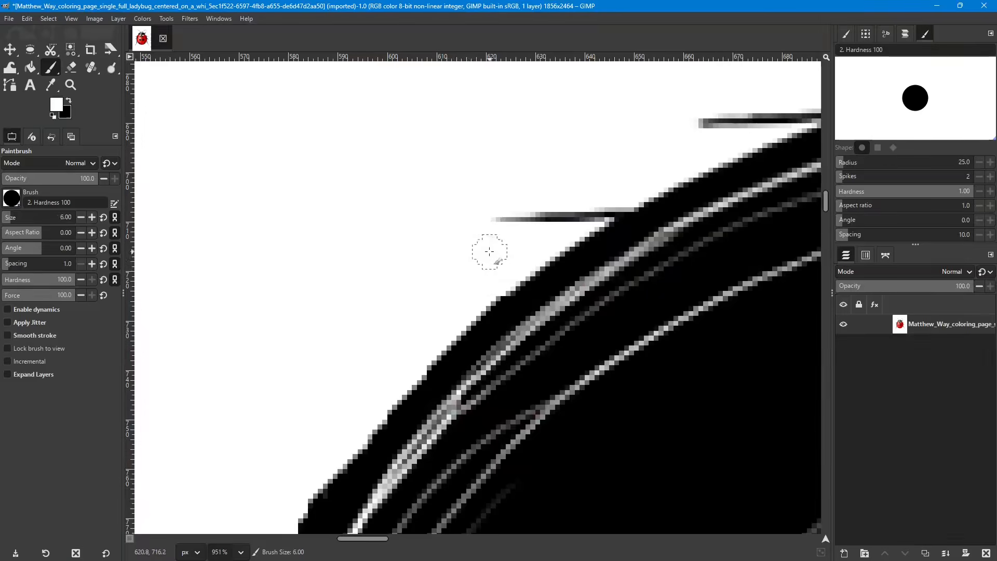
scroll(361, 336, down, 4)
ctrl+scroll(287, 327, up, 3)
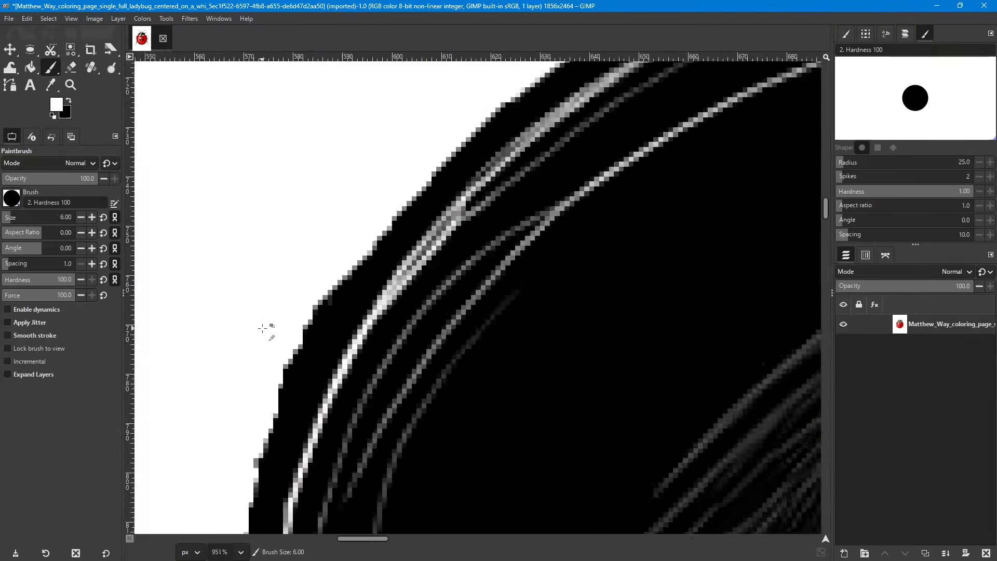
ctrl+scroll(184, 341, down, 4)
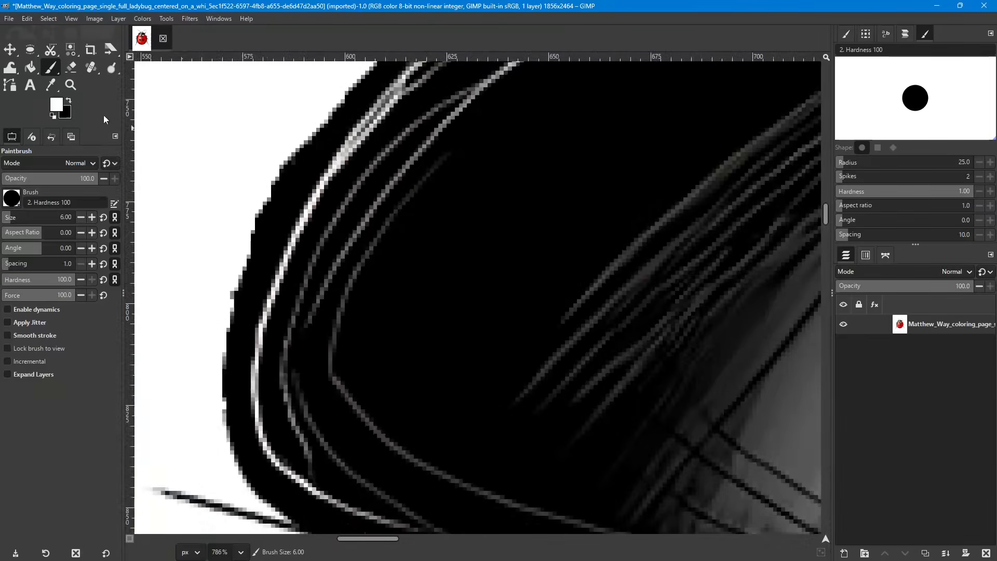
Step: Swap to black and paint over the white pixels along the shield's left edge
key(x)
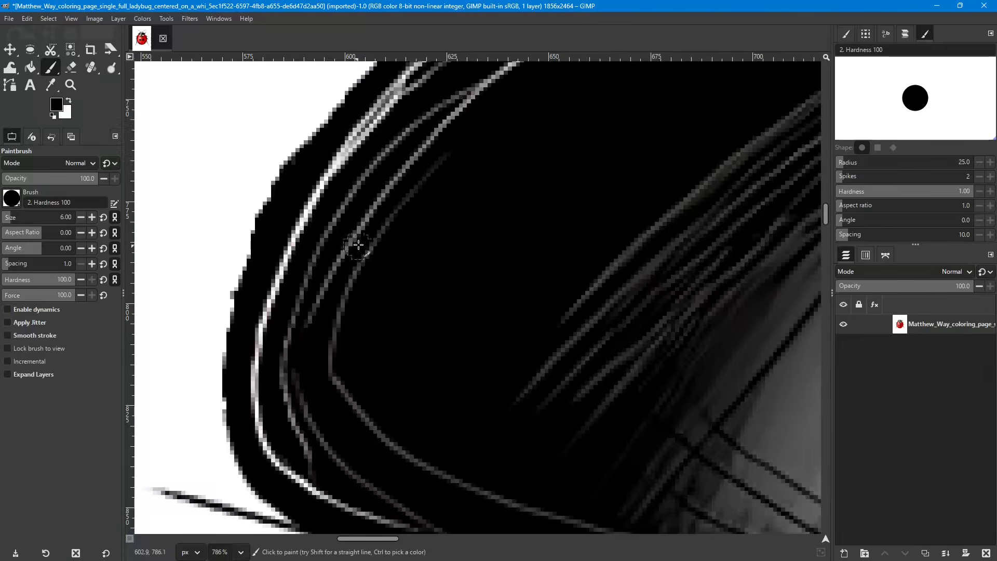
ctrl+scroll(312, 164, up, 2)
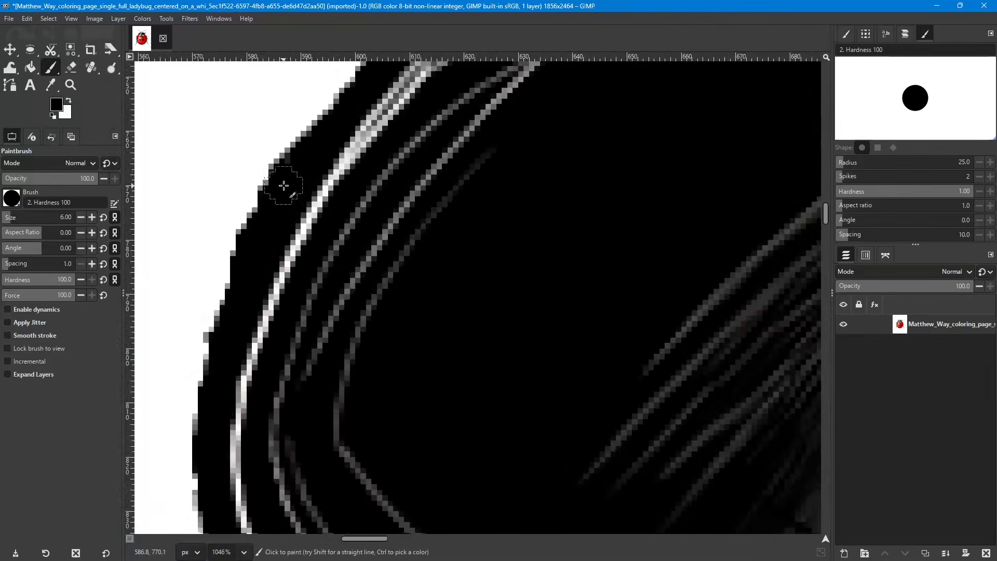
mouse_move(281, 190)
mouse_down()
mouse_move(242, 269)
mouse_move(208, 420)
mouse_up()
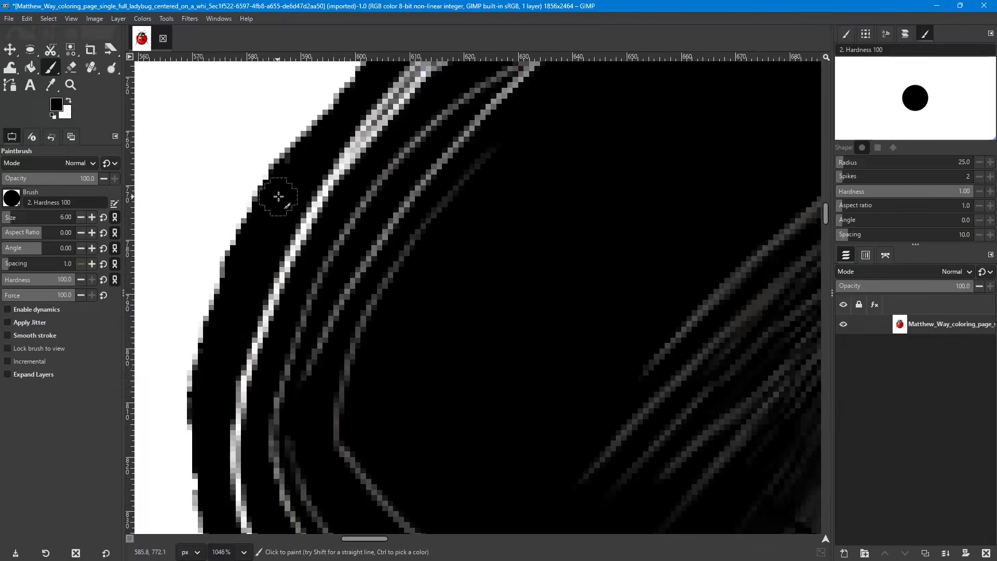
scroll(256, 271, down, 2)
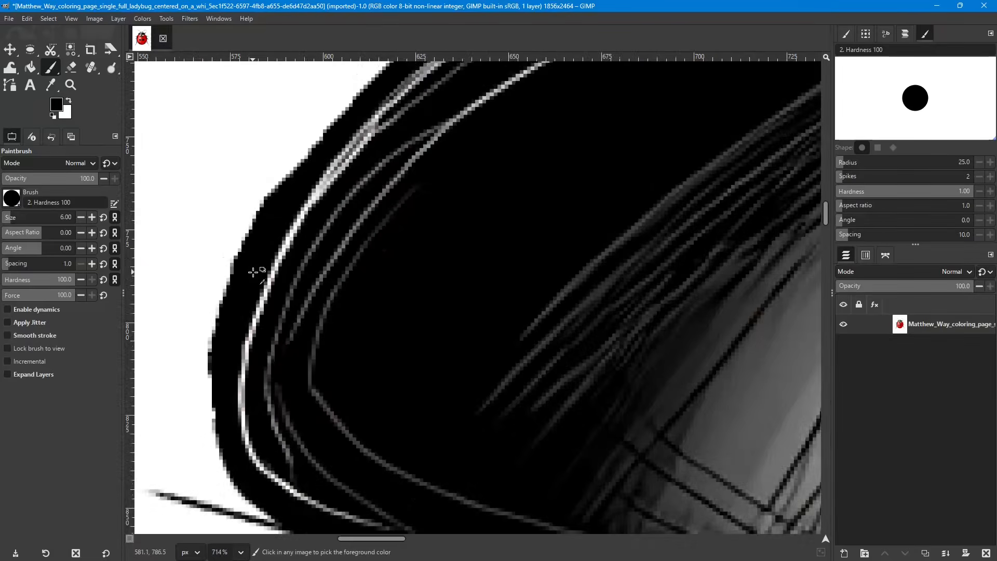
scroll(329, 207, up, 2)
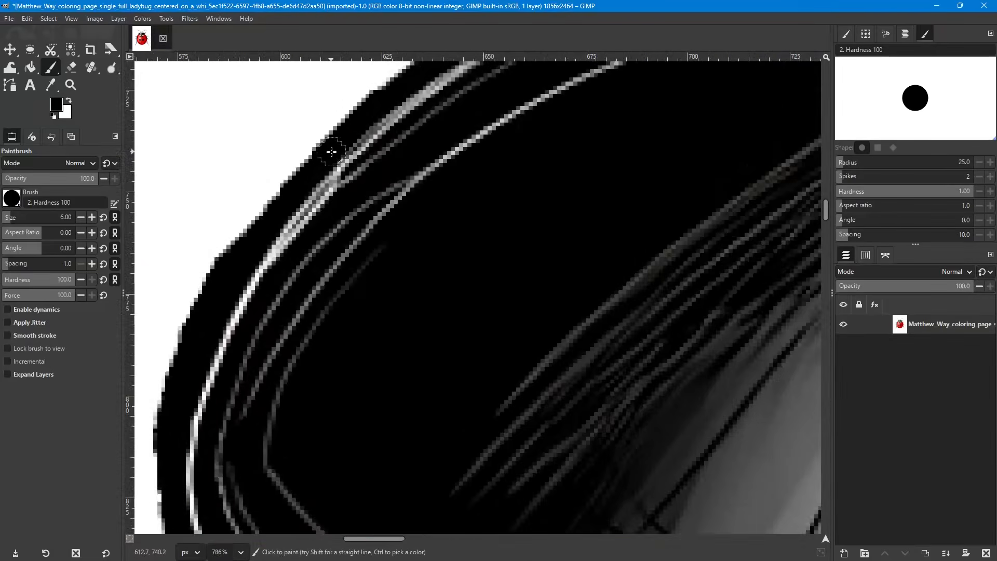
scroll(339, 176, up, 2)
scroll(349, 184, down, 6)
scroll(357, 190, up, 3)
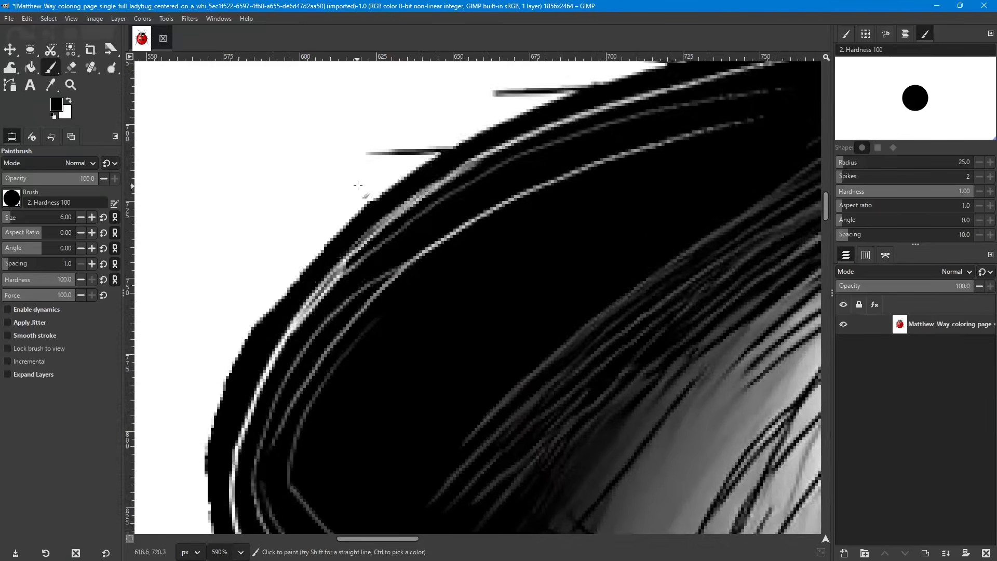
Step: With an even smaller brush, blacken the remaining grey pixels along the shield's lower-left edge
key(bracketleft)
key(bracketleft)
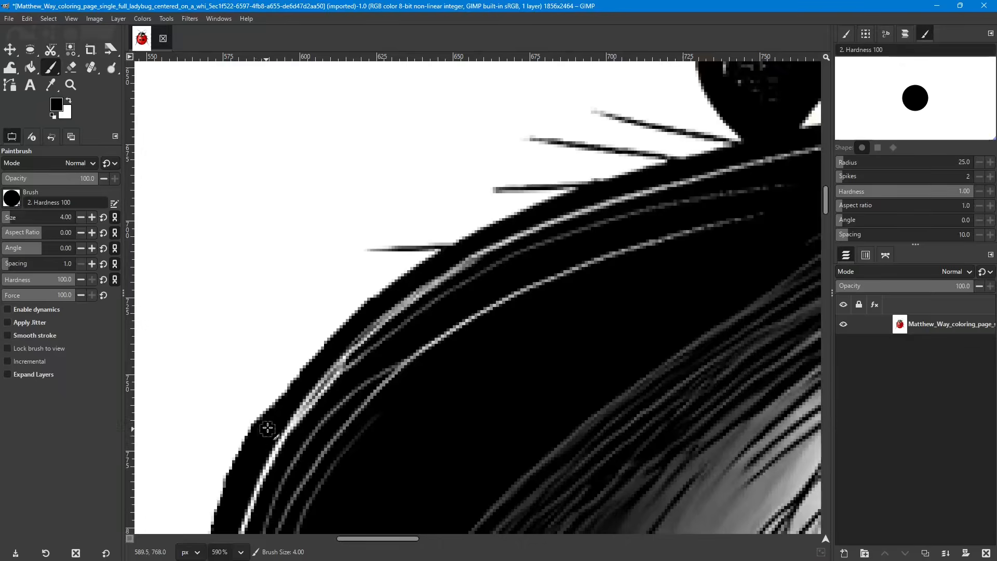
scroll(268, 426, up, 2)
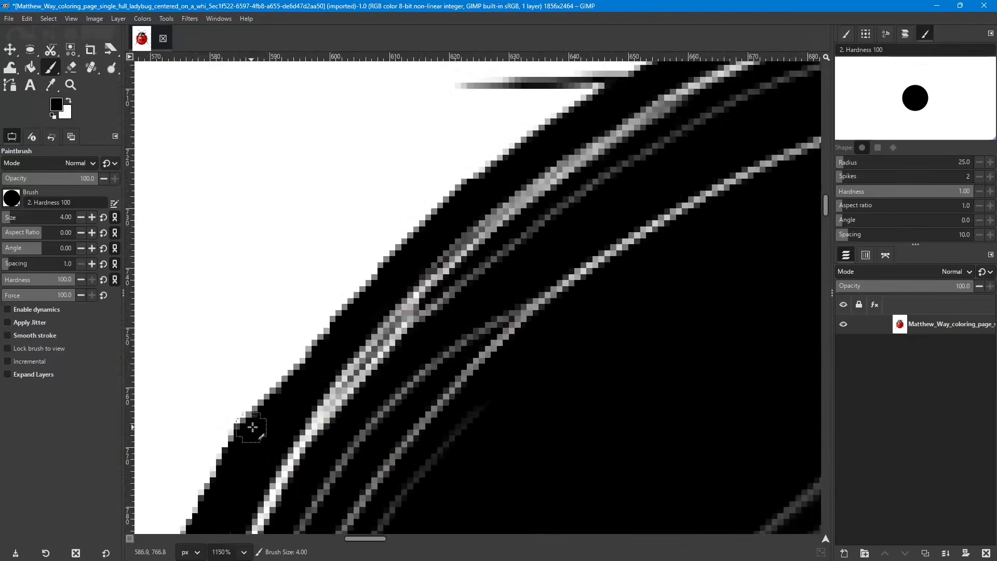
drag(262, 427, 367, 305)
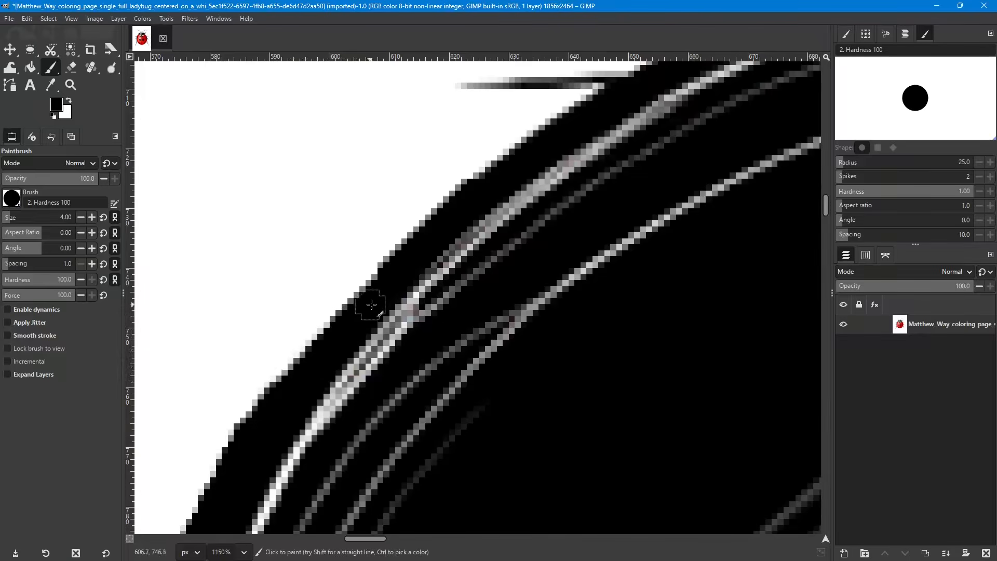
drag(393, 274, 239, 457)
drag(222, 494, 226, 484)
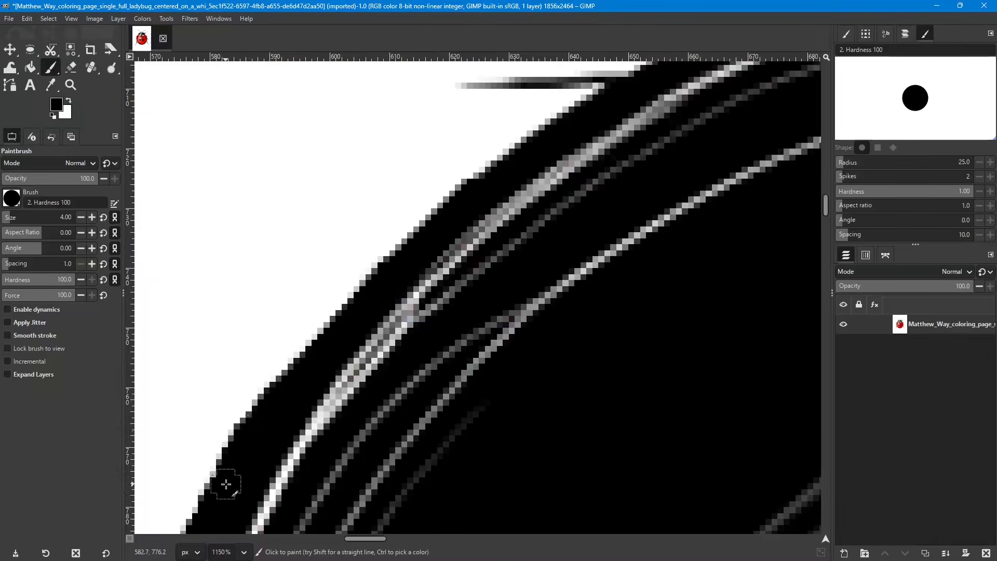
scroll(240, 478, down, 5)
scroll(352, 345, down, 4)
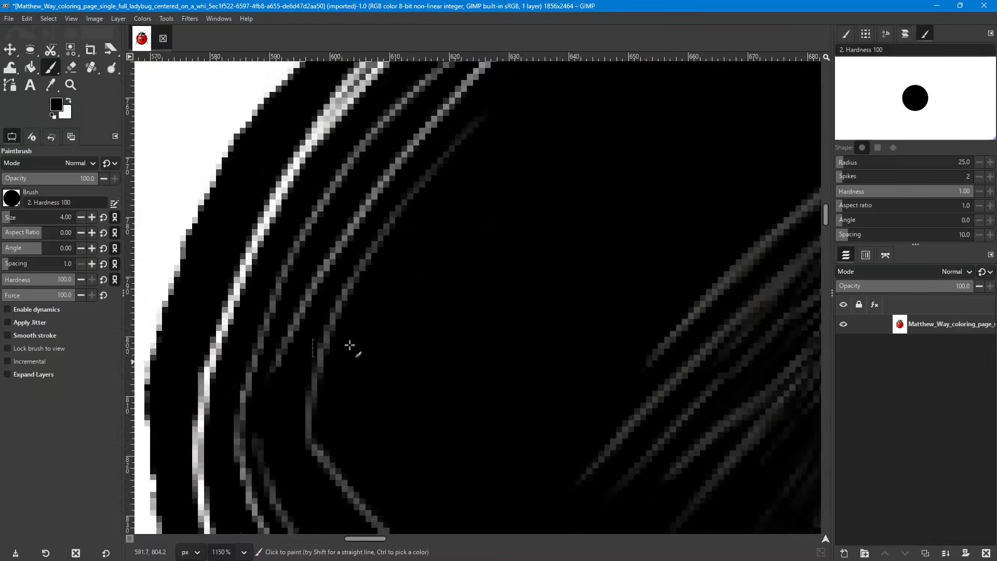
scroll(535, 280, left, 5)
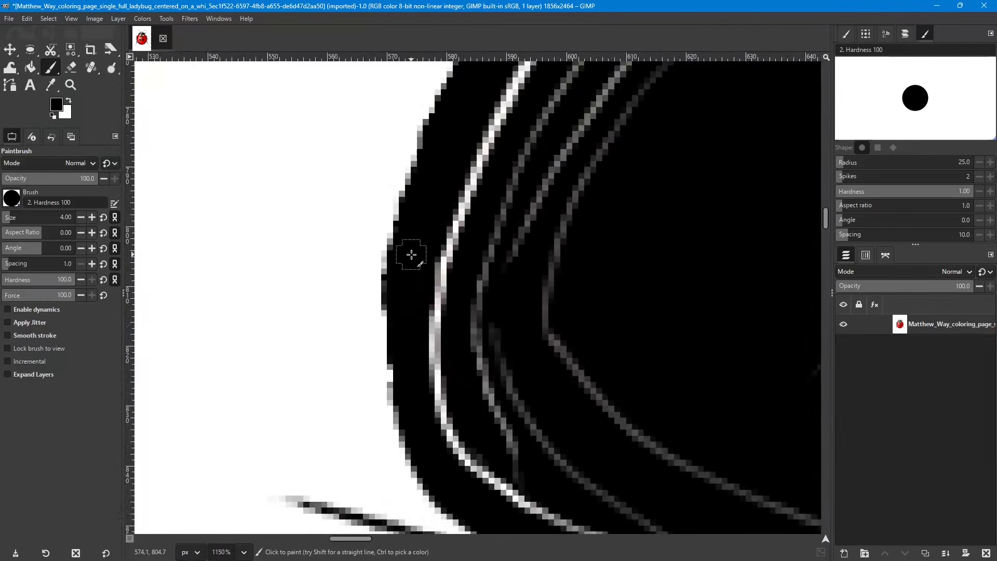
mouse_move(404, 300)
mouse_down()
mouse_move(401, 374)
mouse_move(419, 445)
mouse_move(407, 407)
mouse_move(405, 266)
mouse_up()
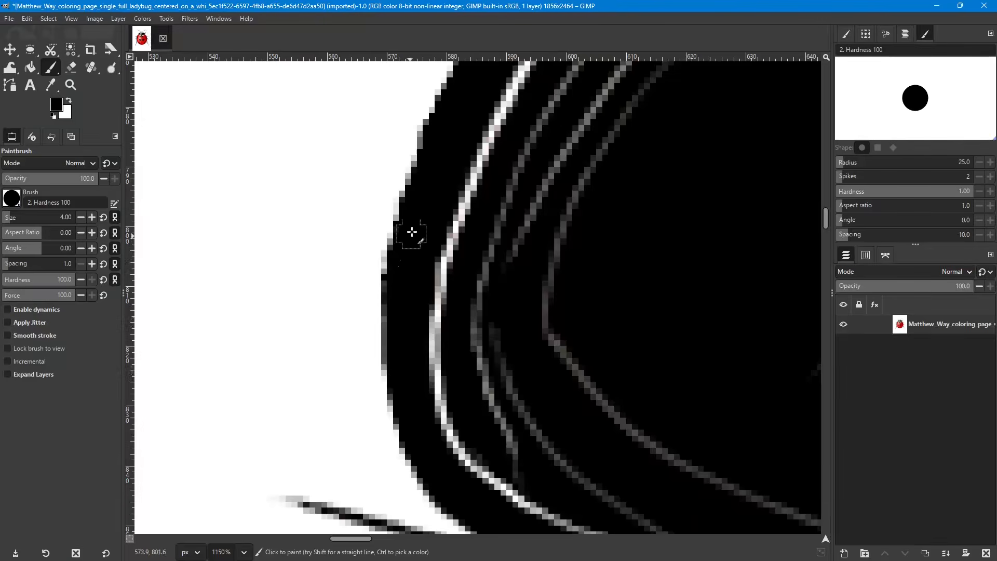
scroll(446, 203, down, 4)
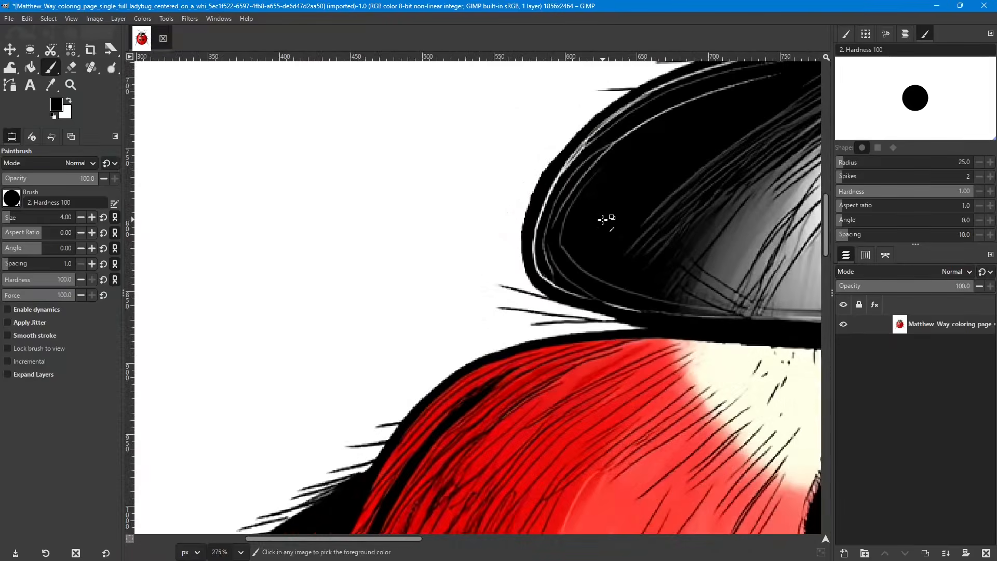
Step: Zoom and pan to bring the left side of the ladybug's head back into view
scroll(325, 217, down, 2)
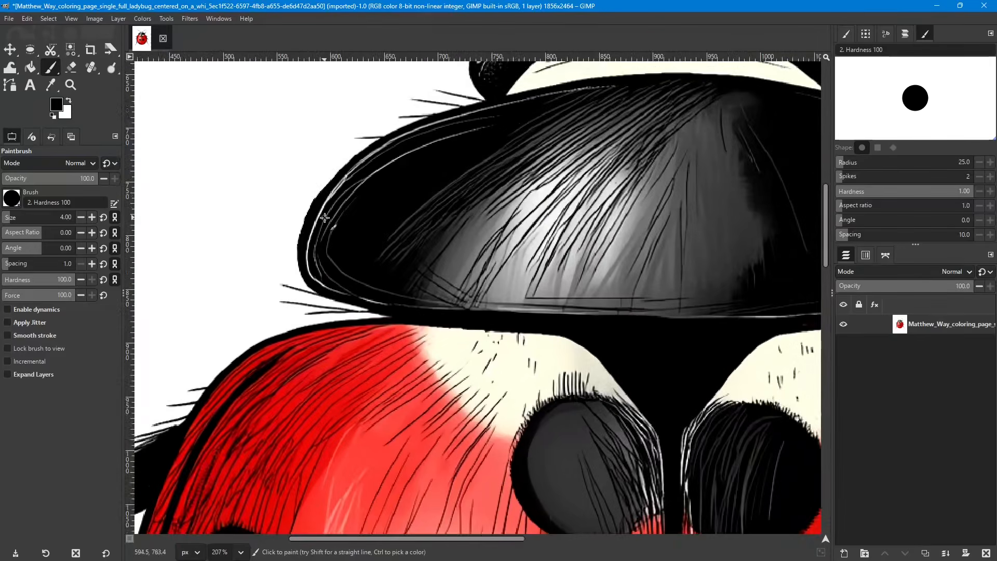
scroll(311, 249, right, 5)
scroll(312, 249, up, 1)
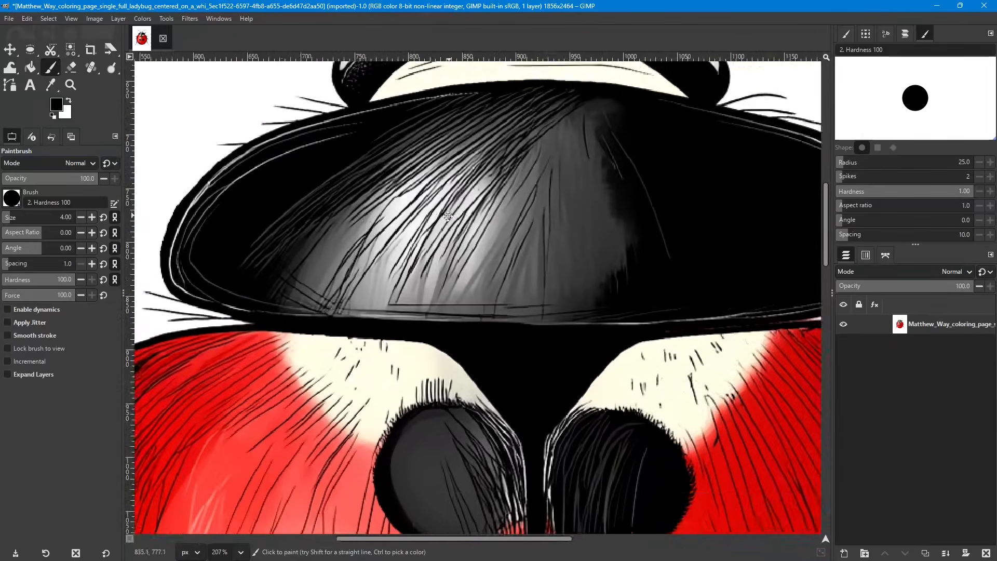
scroll(576, 223, down, 1)
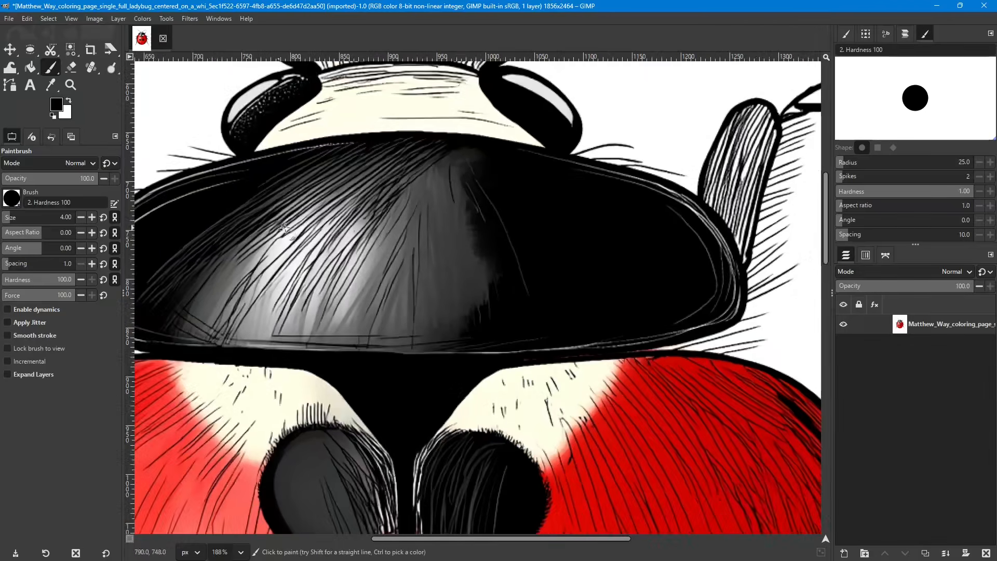
drag(292, 230, 542, 249)
scroll(454, 236, down, 6)
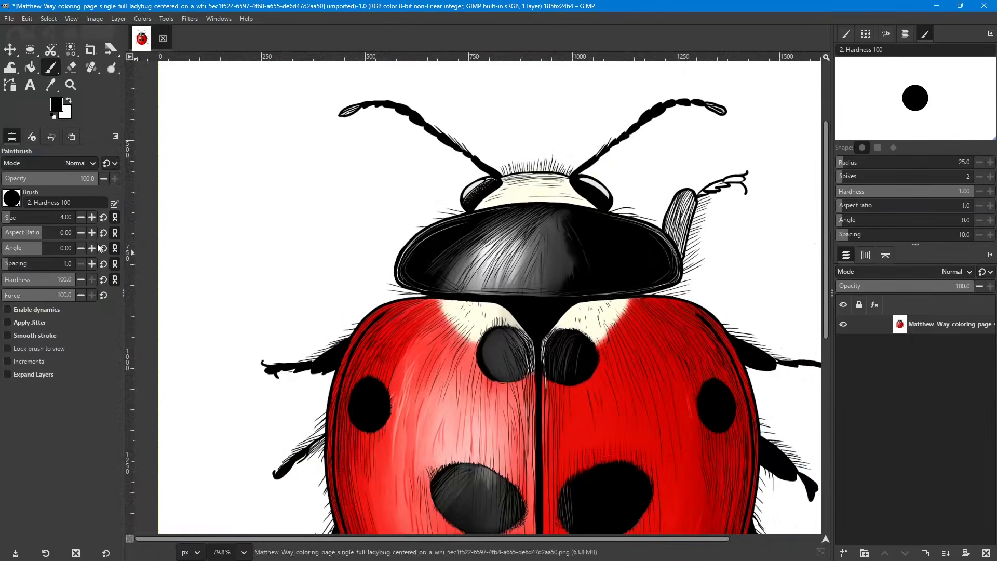
scroll(551, 256, down, 2)
scroll(550, 255, down, 1)
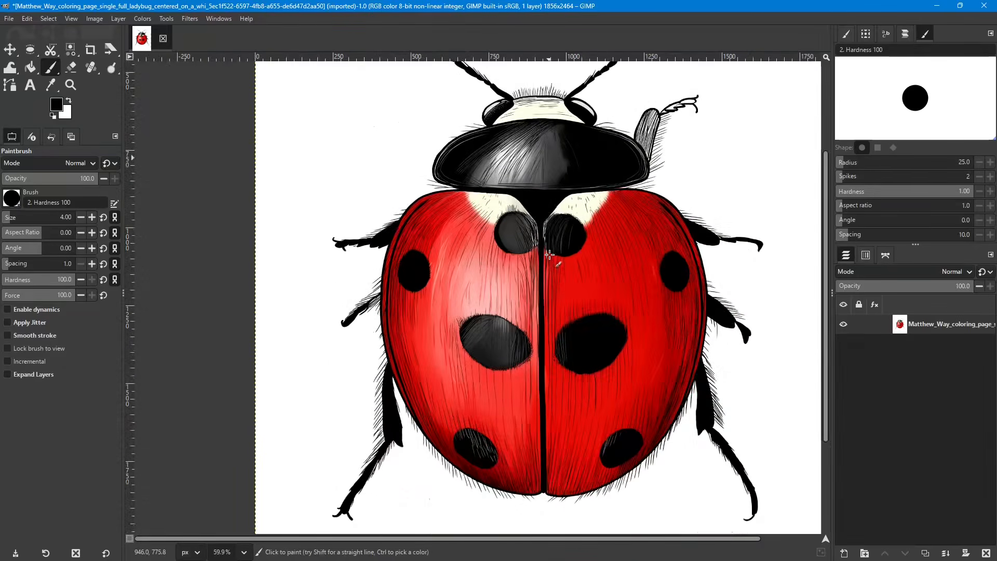
scroll(550, 255, up, 1)
scroll(550, 254, up, 1)
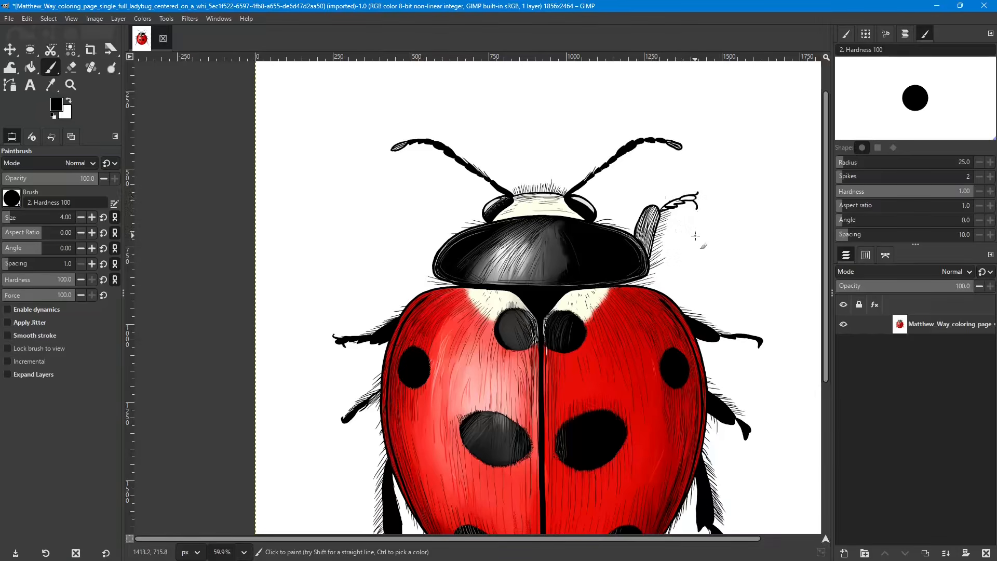
ctrl+scroll(696, 235, up, 6)
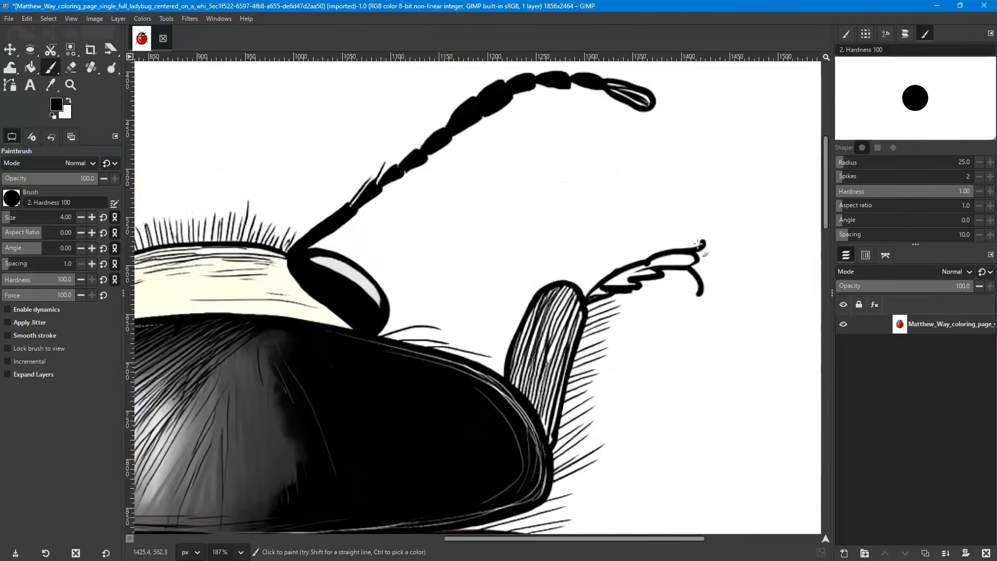
ctrl+scroll(691, 386, up, 1)
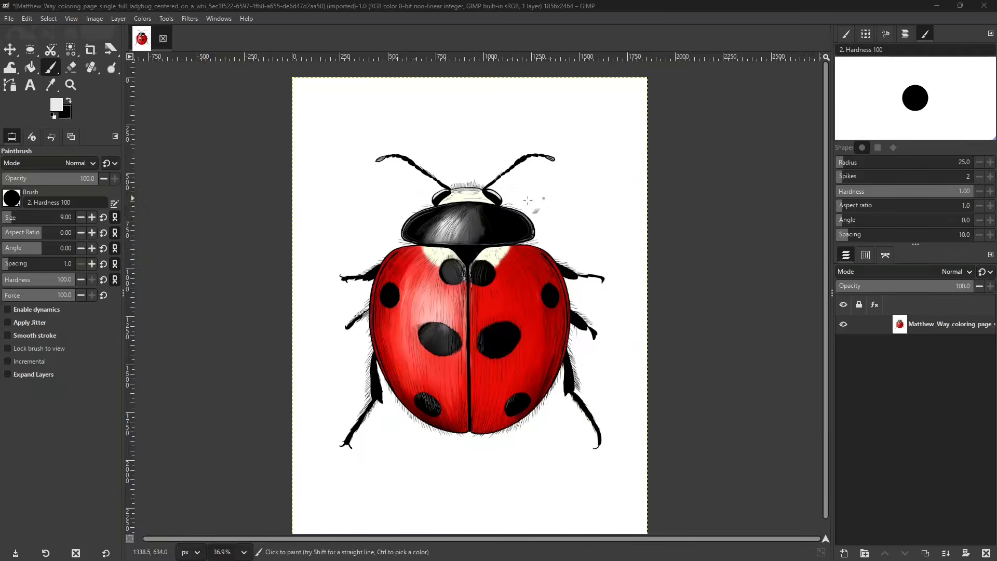
scroll(473, 219, up, 4)
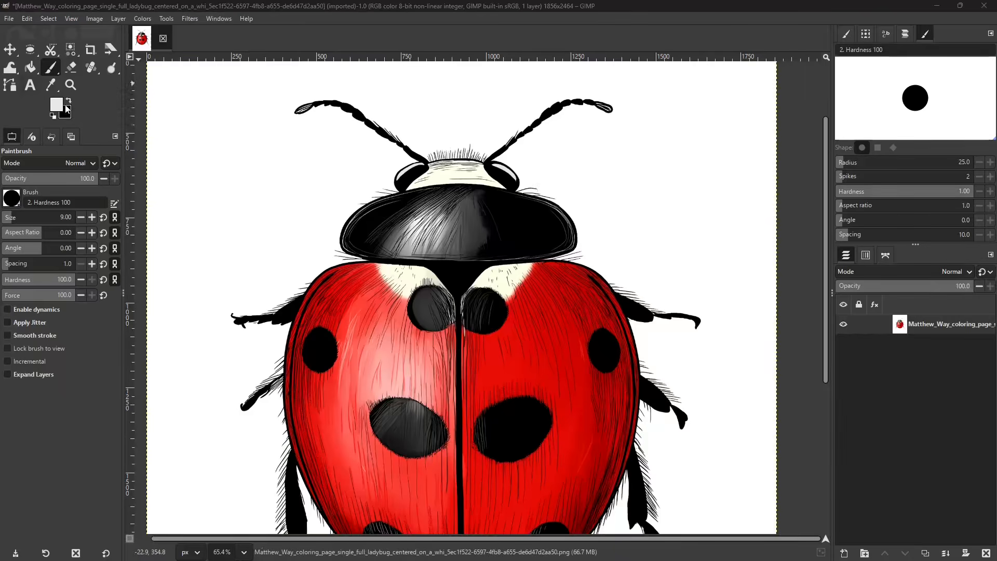
scroll(559, 223, up, 4)
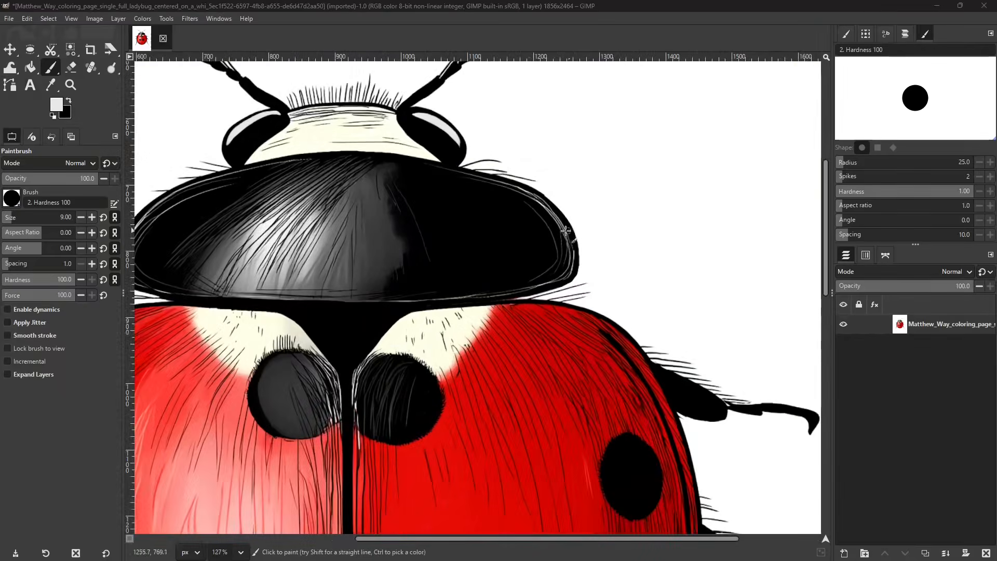
scroll(561, 217, up, 5)
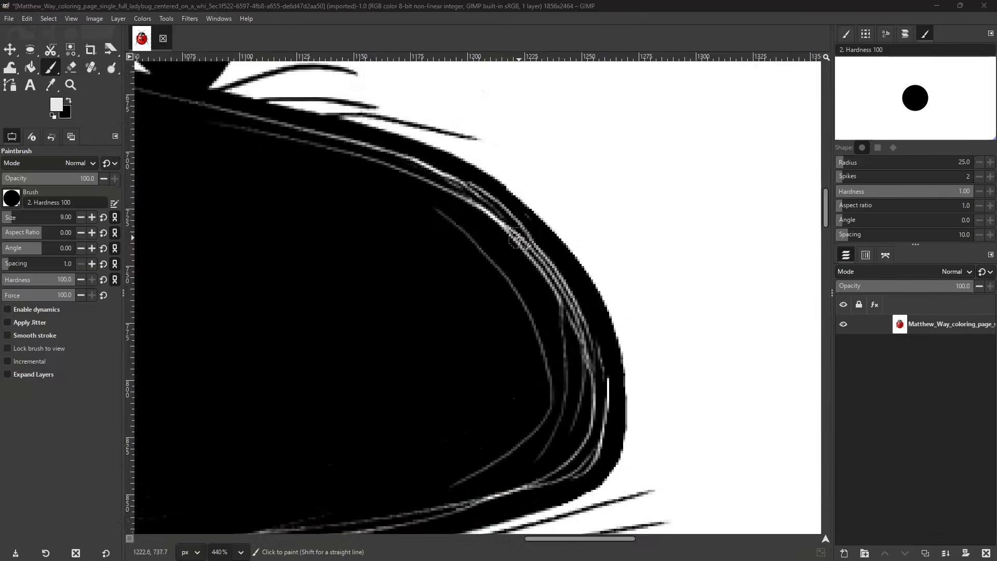
mouse_move(519, 237)
mouse_down()
mouse_move(515, 331)
mouse_move(534, 388)
mouse_up()
scroll(503, 366, up, 1)
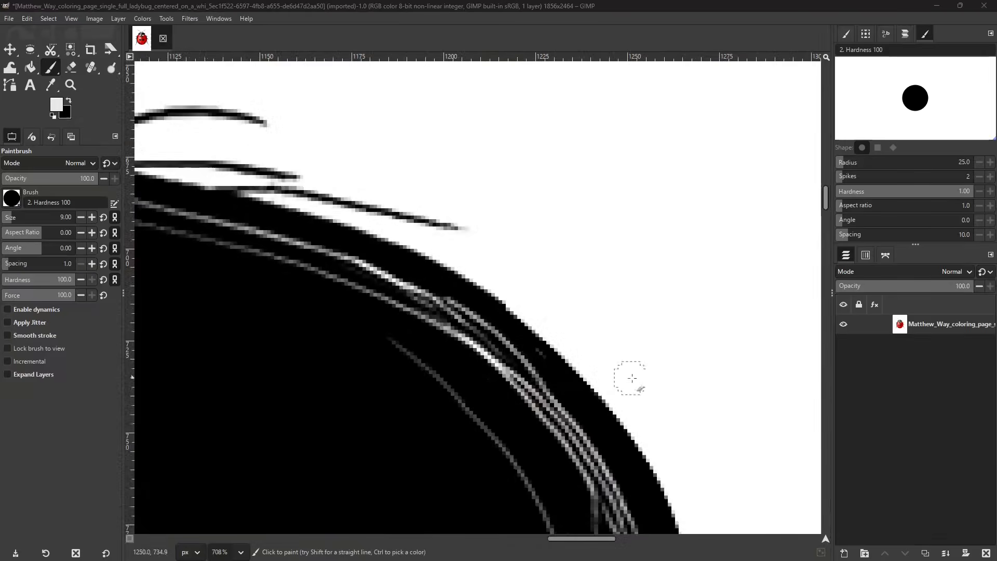
scroll(639, 377, down, 3)
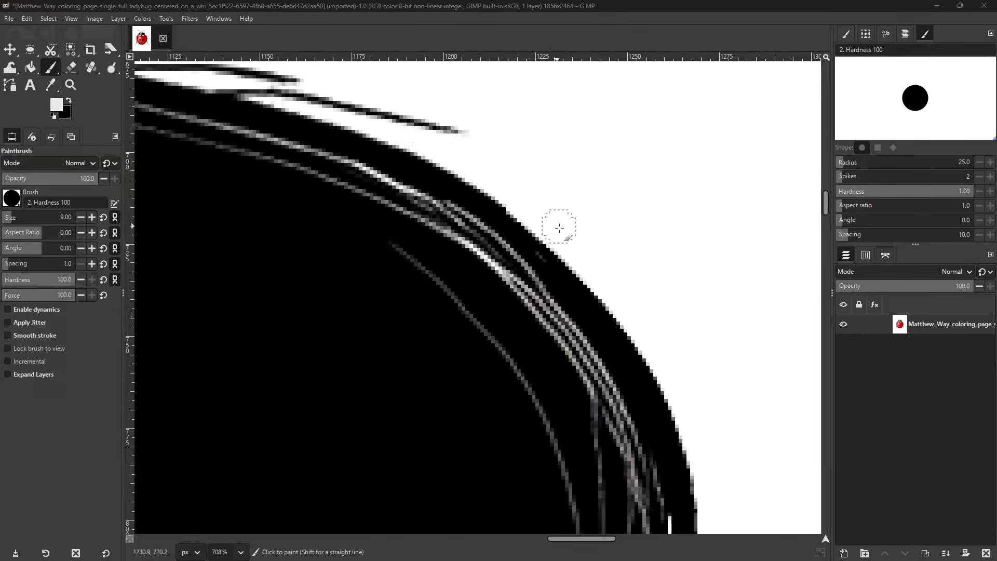
scroll(559, 229, down, 3)
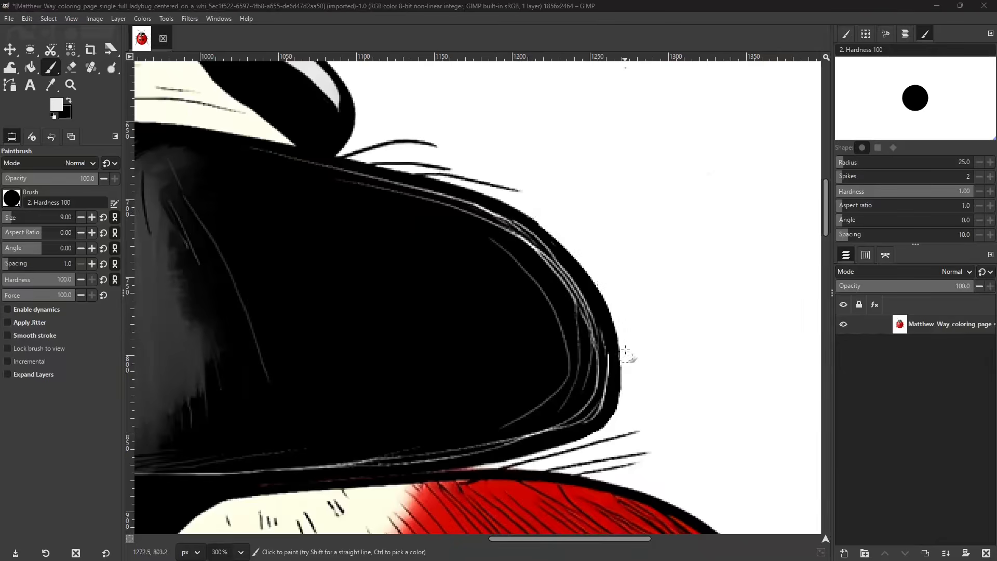
scroll(624, 387, up, 5)
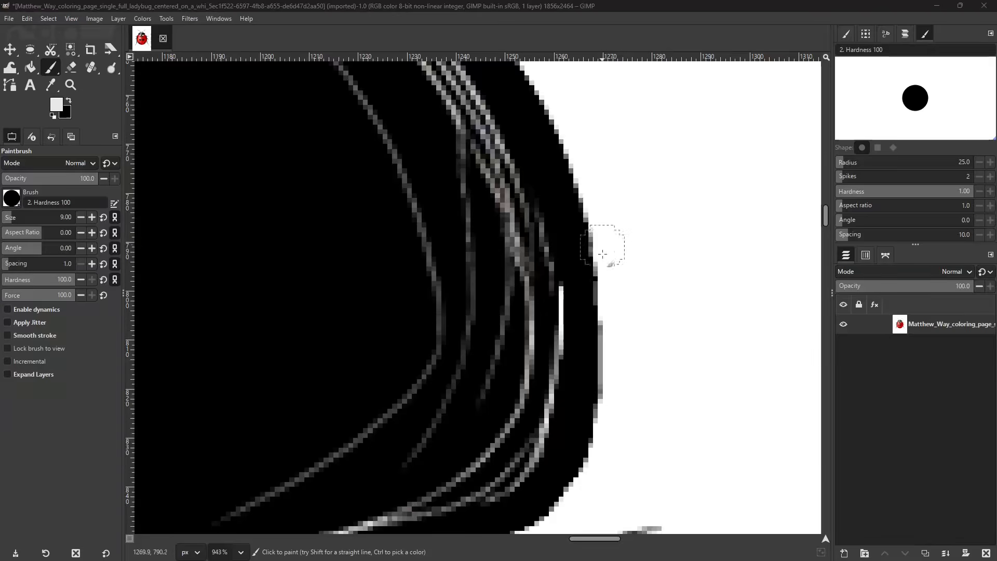
scroll(321, 279, down, 4)
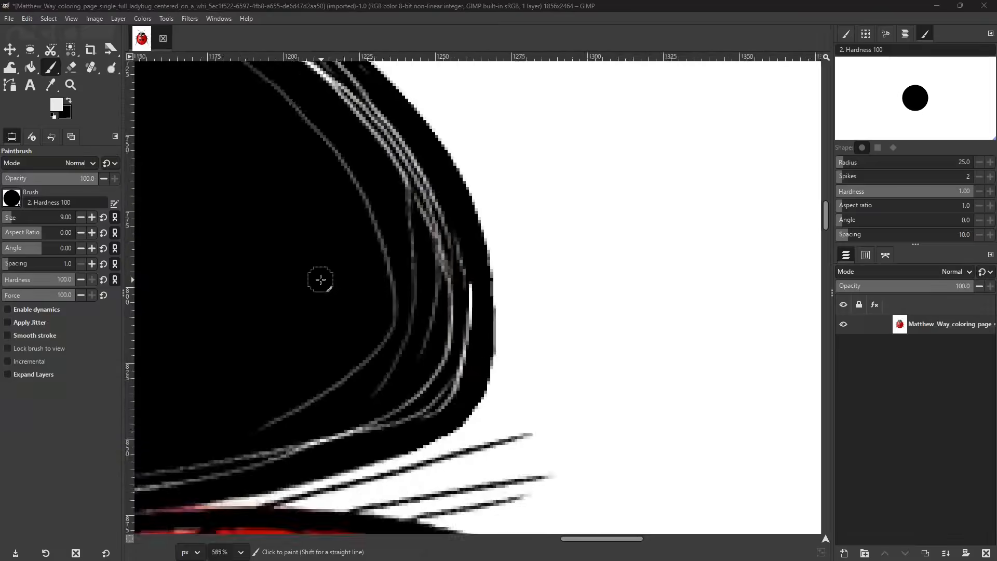
scroll(319, 276, down, 4)
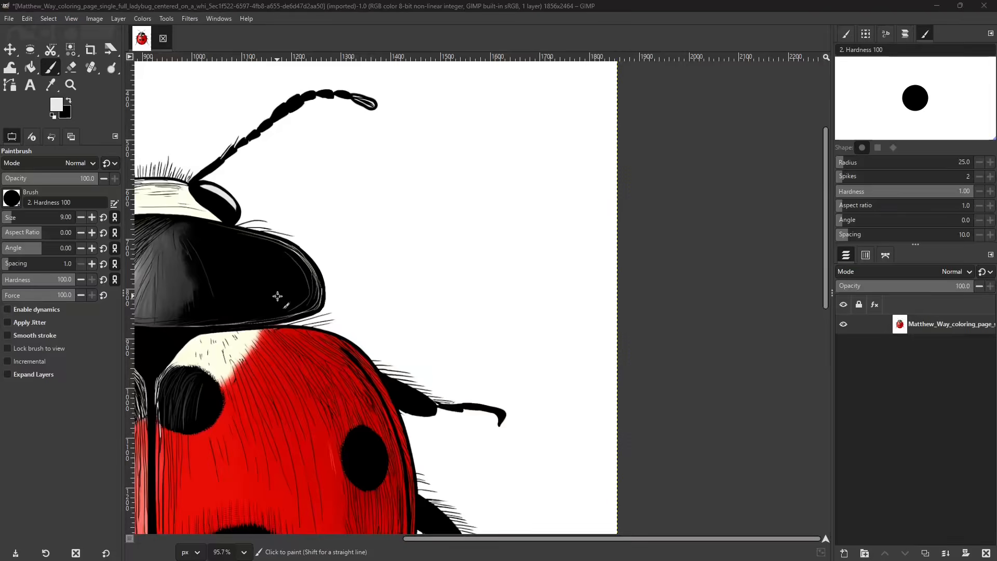
scroll(379, 343, left, 5)
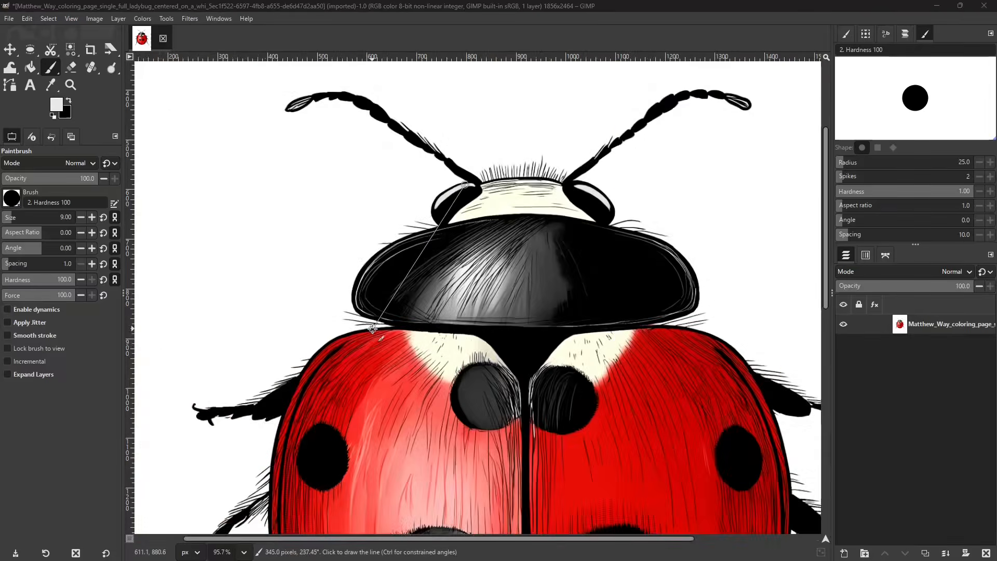
scroll(471, 256, down, 3)
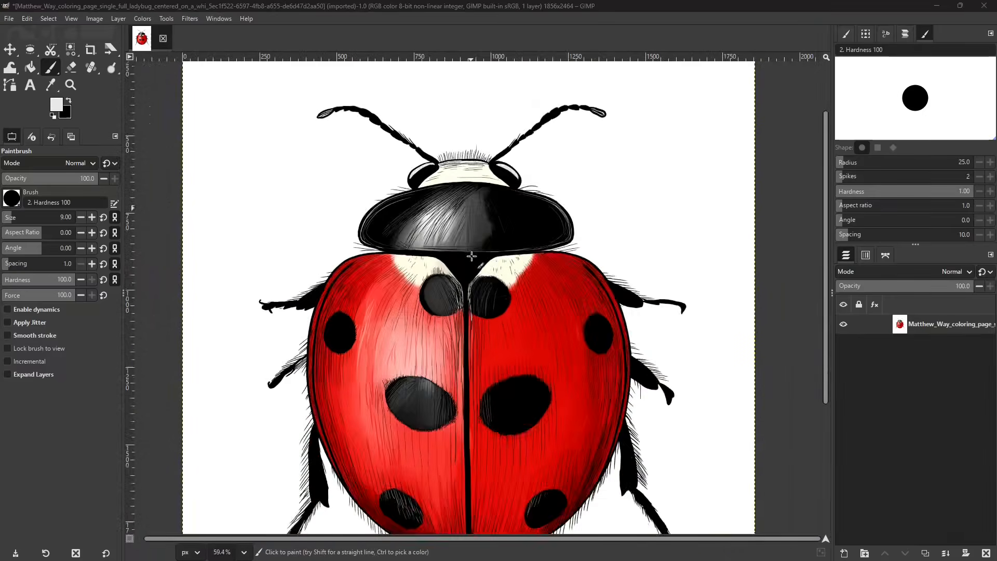
scroll(471, 256, down, 1)
scroll(471, 256, down, 2)
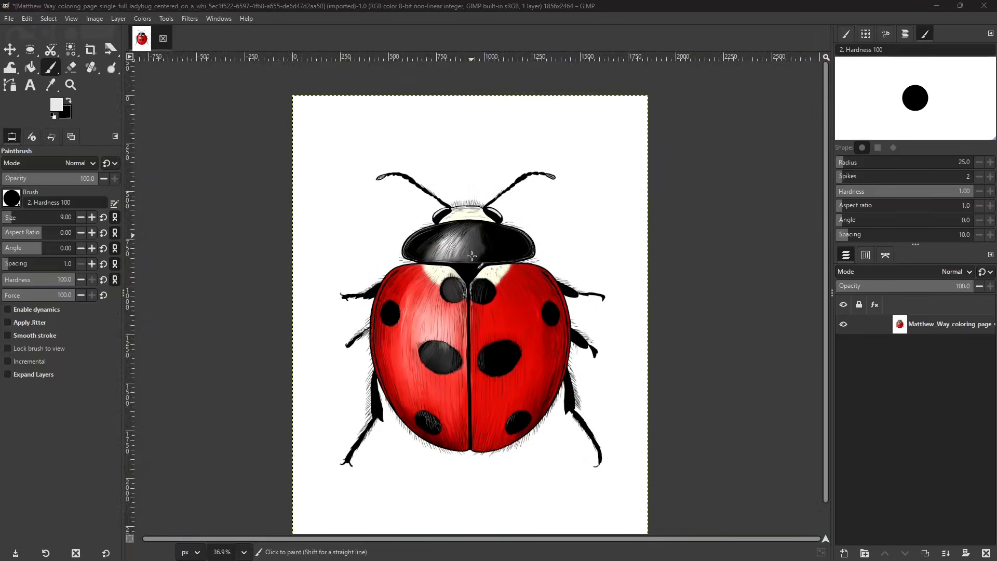
scroll(472, 255, down, 2)
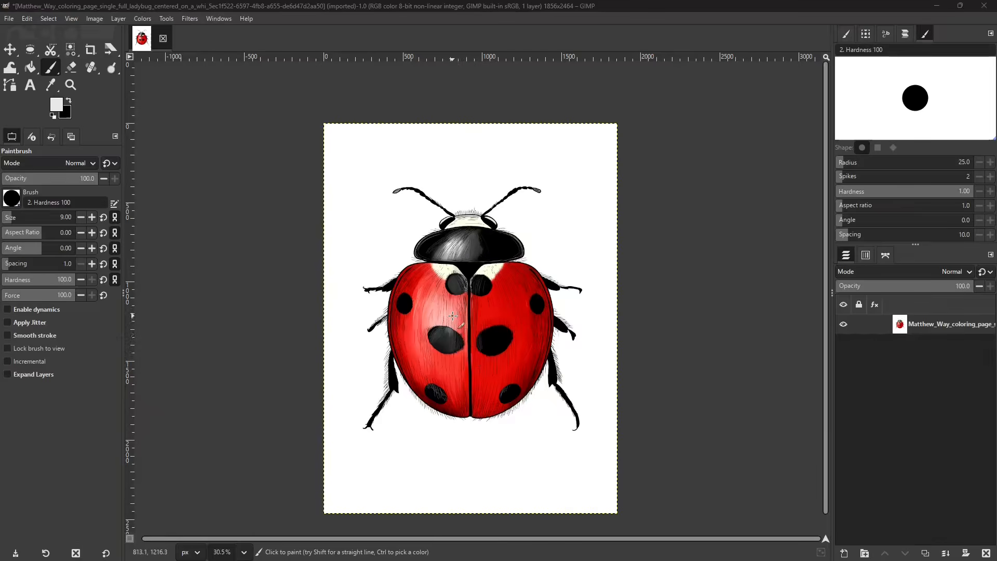
scroll(453, 316, up, 1)
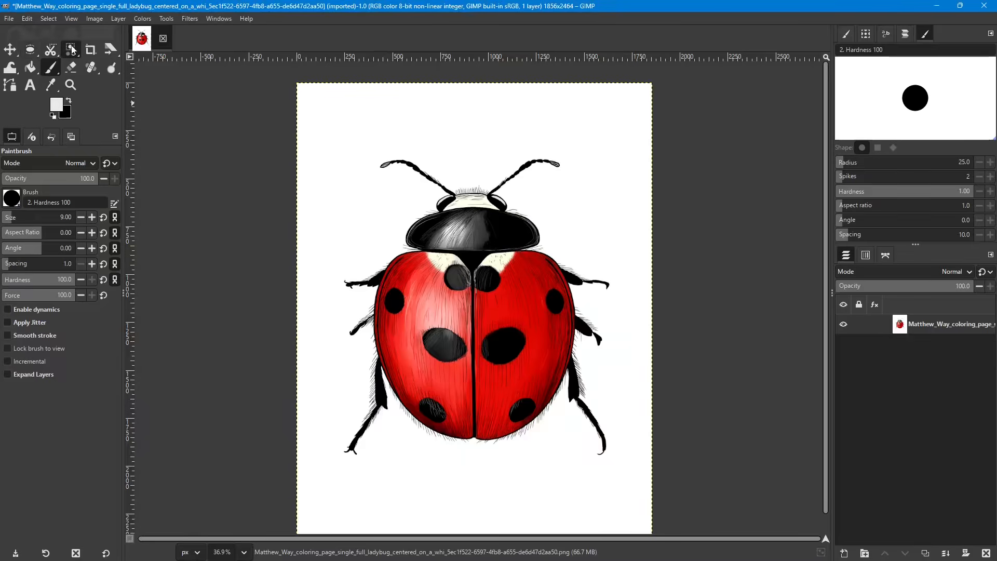
Step: Select the white background around the ladybug with the Select by Color tool
mouse_move(73, 49)
click(109, 67)
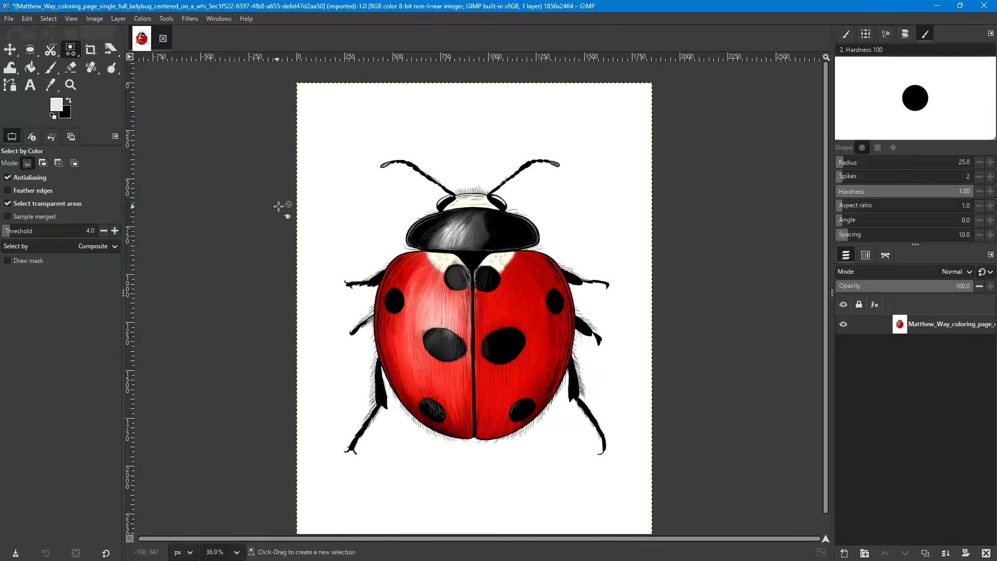
click(332, 172)
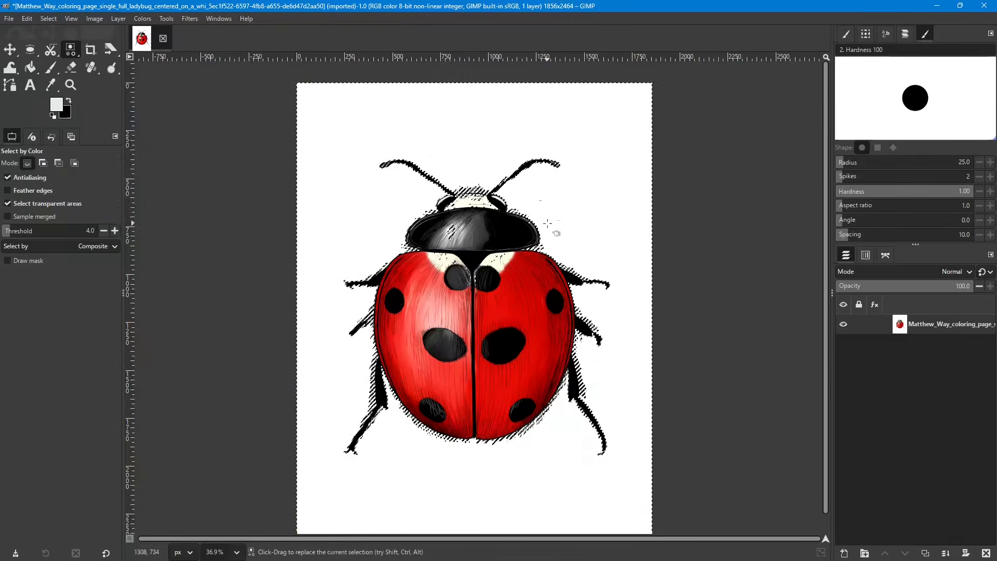
Step: Zoom in and pan to the ladybug's left side to inspect the selection's marching ants
scroll(548, 224, up, 3)
scroll(548, 224, up, 4)
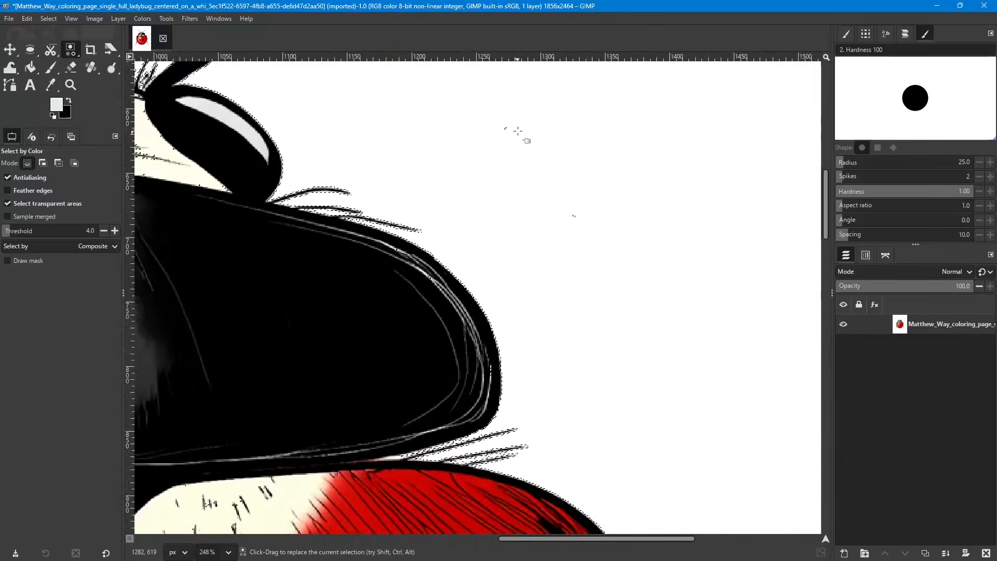
scroll(379, 224, down, 5)
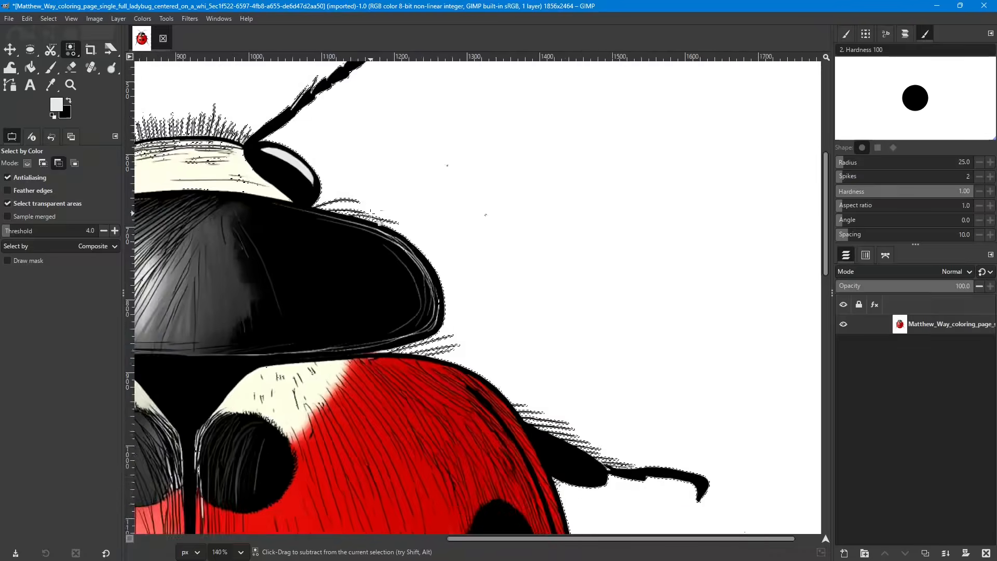
drag(220, 230, 570, 279)
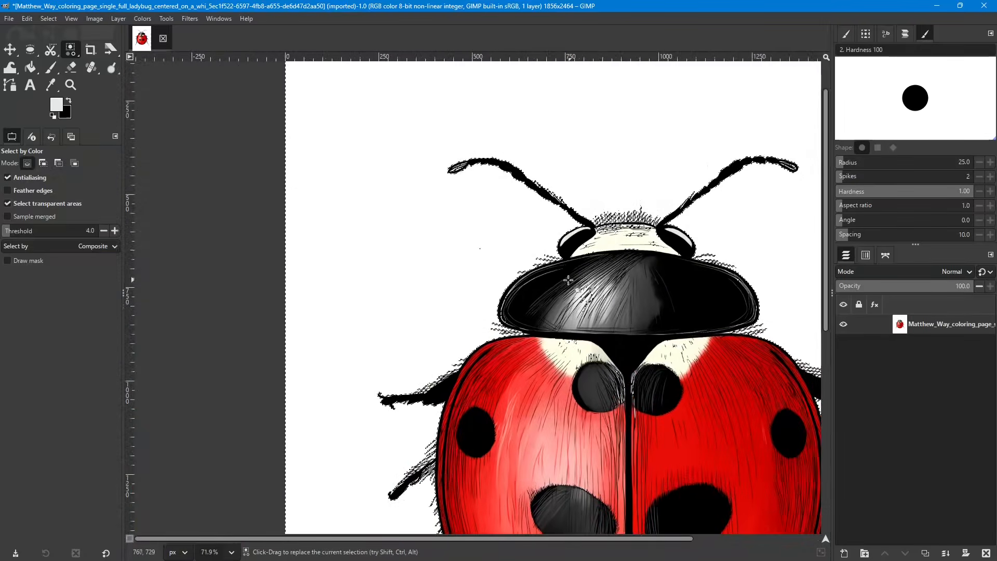
scroll(478, 229, up, 4)
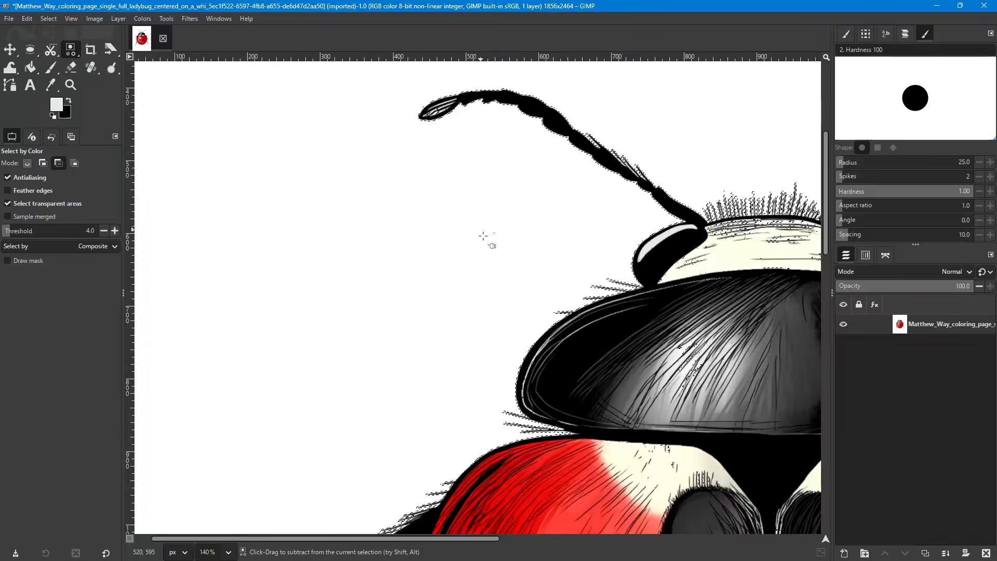
scroll(506, 327, up, 4)
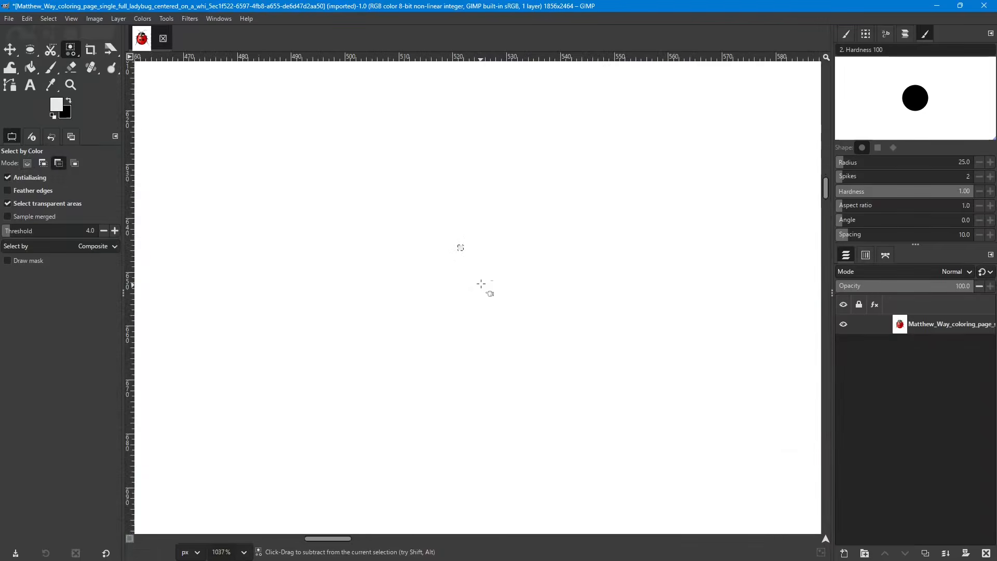
scroll(460, 248, up, 3)
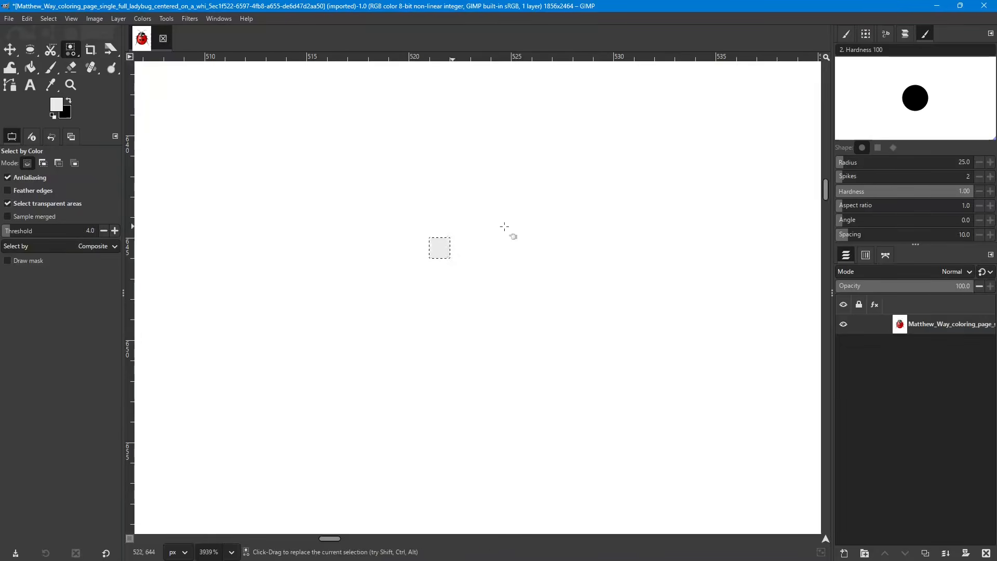
scroll(644, 257, down, 4)
scroll(637, 263, down, 6)
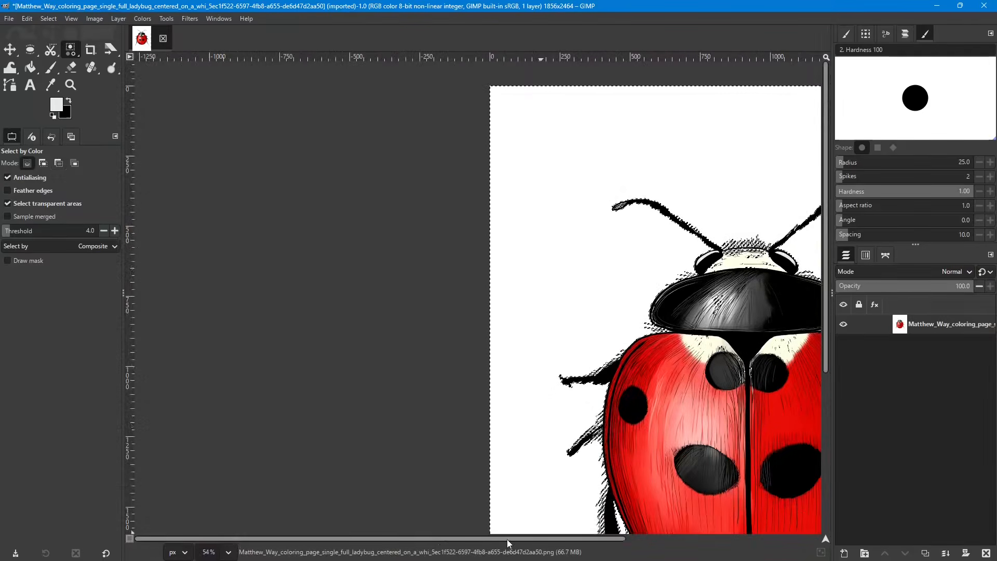
Step: Recentre the image and zoom around the ladybug's outline to check the selection edges
key(shift+j)
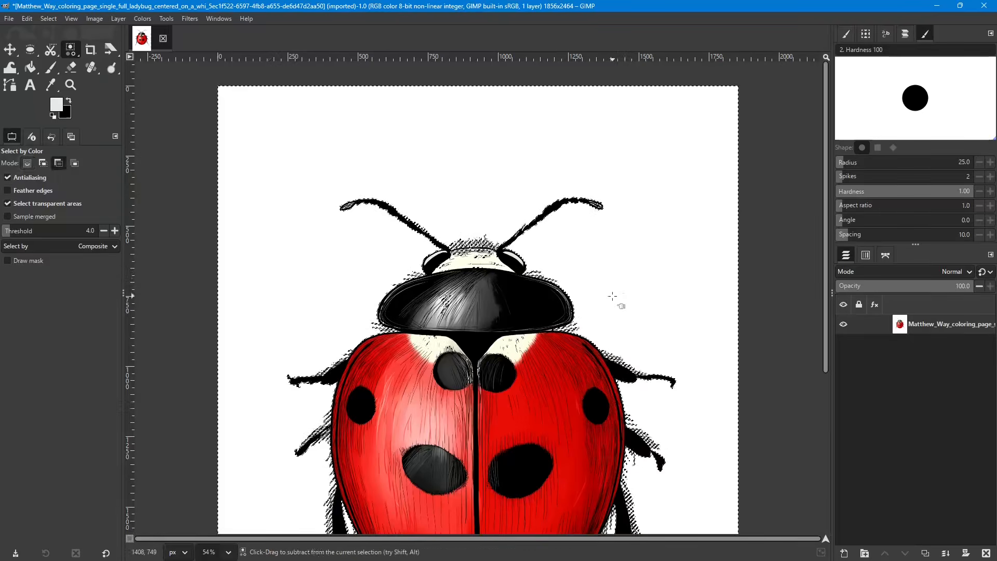
scroll(606, 290, up, 2)
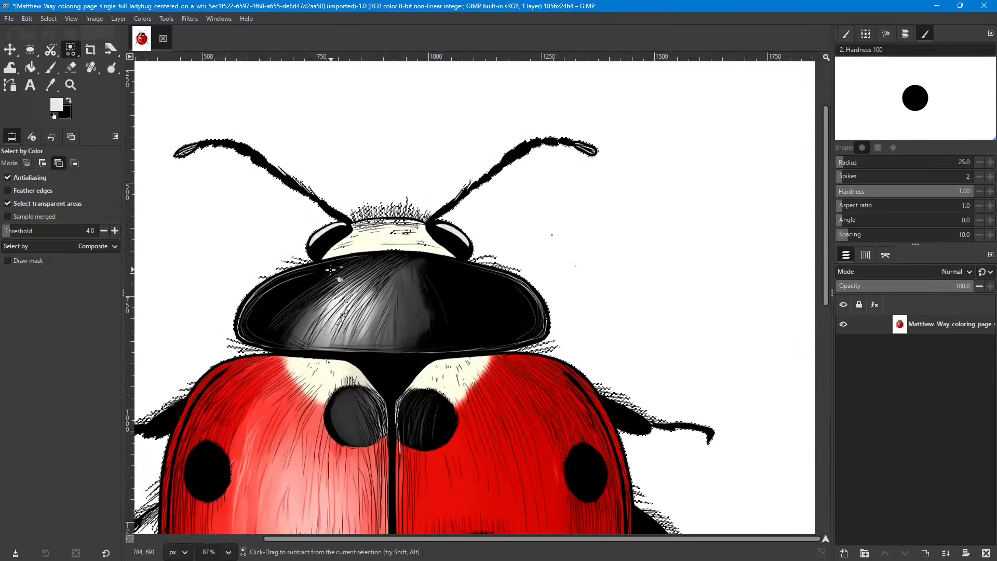
scroll(315, 271, down, 1)
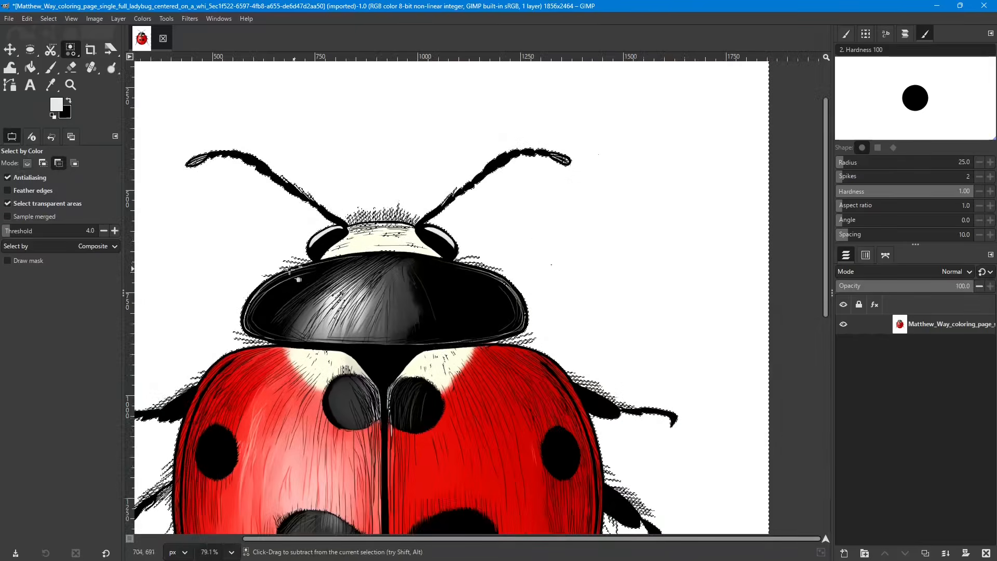
scroll(246, 264, down, 2)
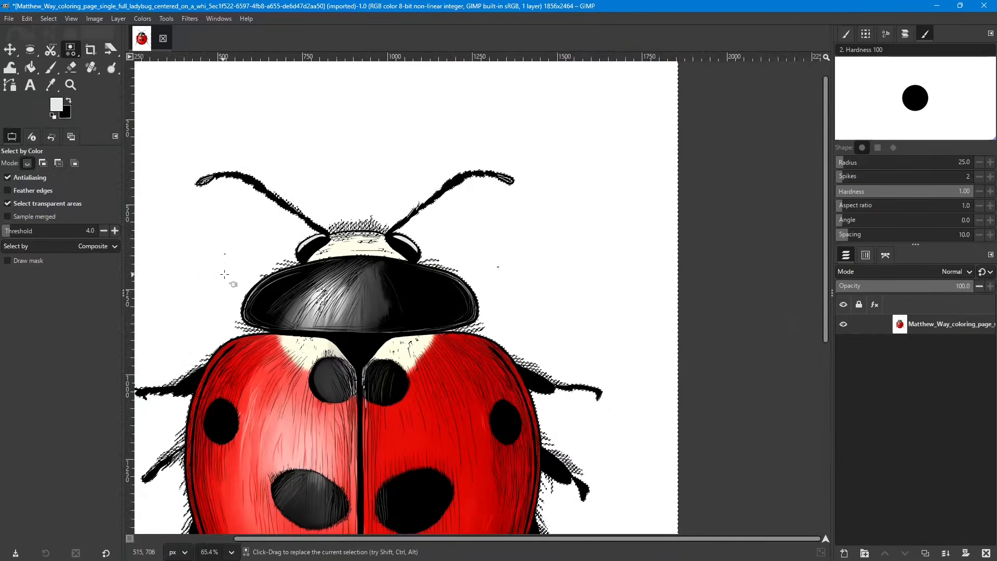
scroll(338, 335, up, 10)
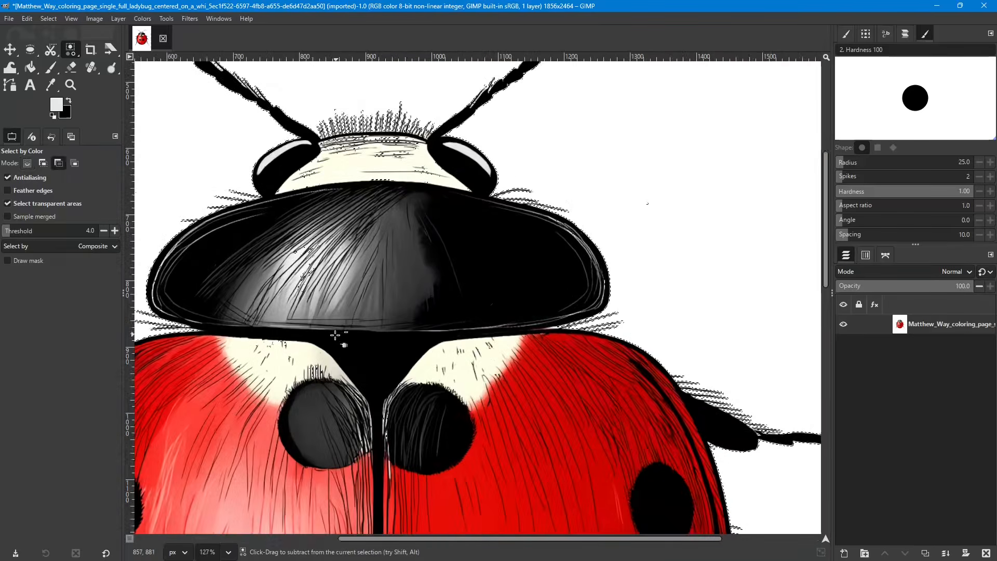
scroll(335, 334, up, 3)
scroll(353, 228, up, 4)
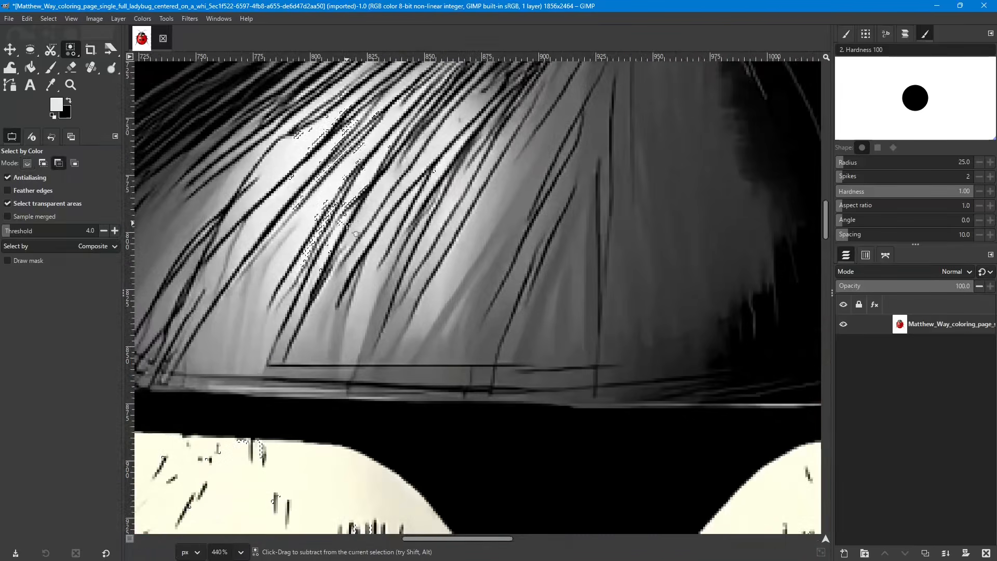
scroll(353, 228, up, 3)
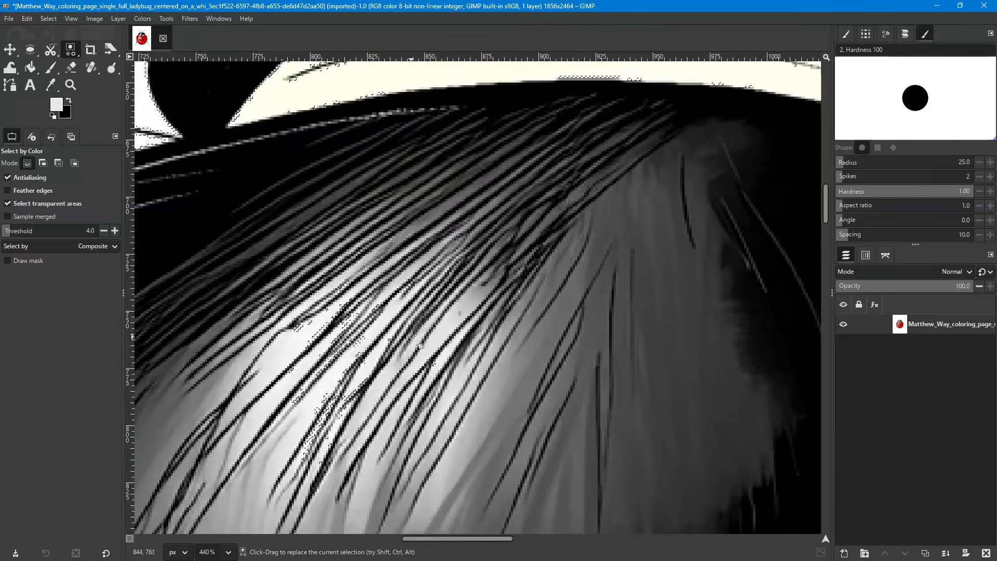
scroll(412, 337, up, 5)
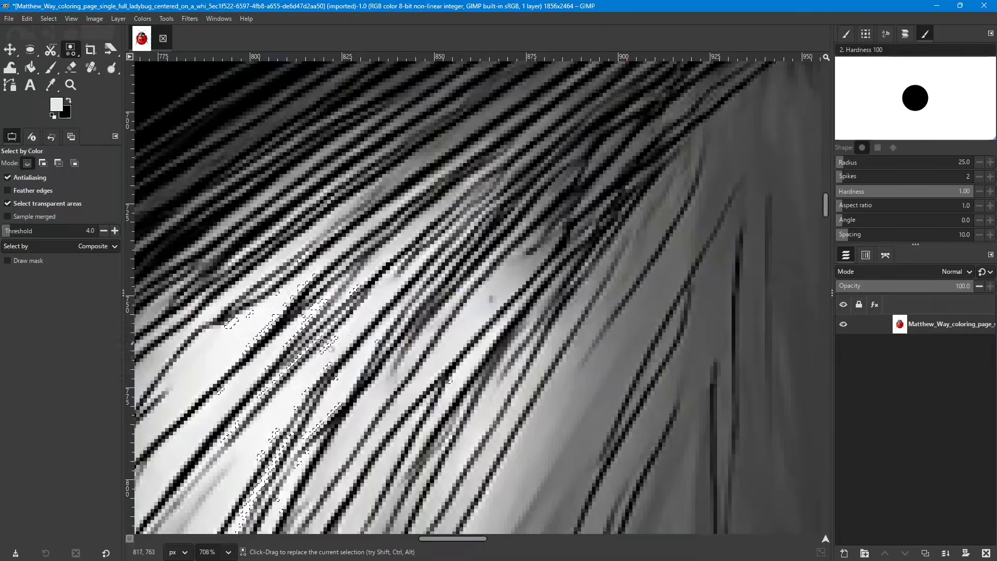
scroll(338, 320, down, 10)
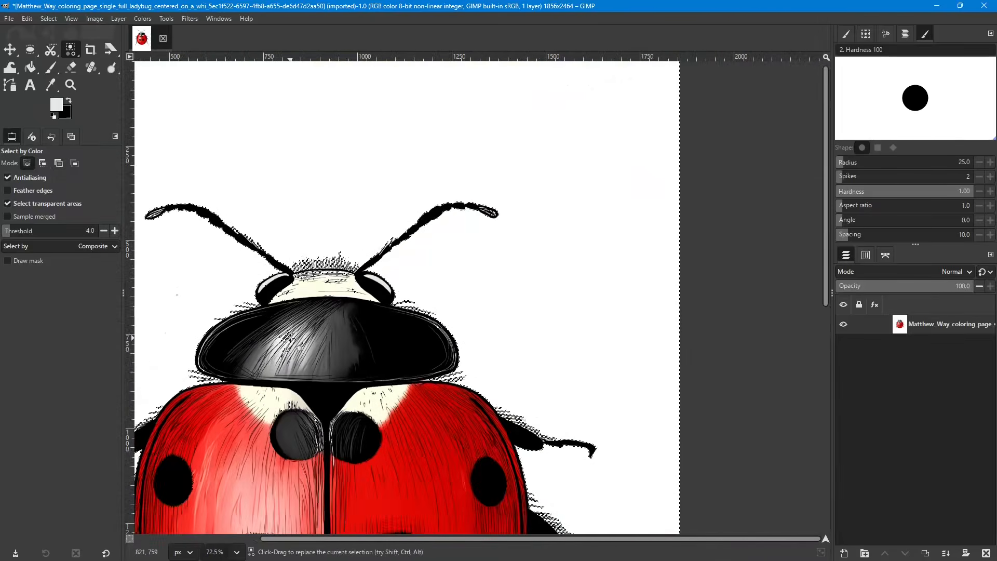
scroll(291, 338, down, 3)
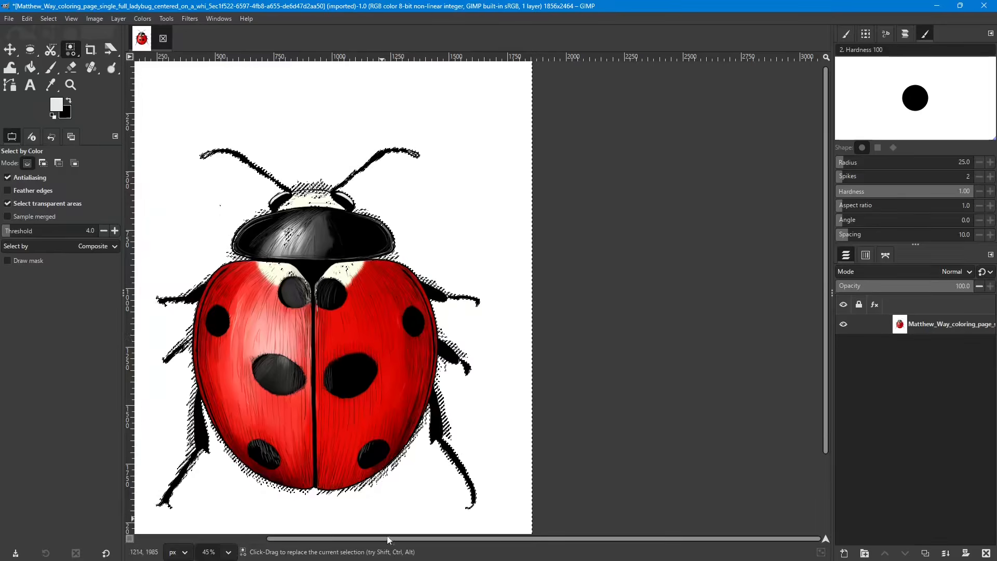
drag(424, 541, 308, 515)
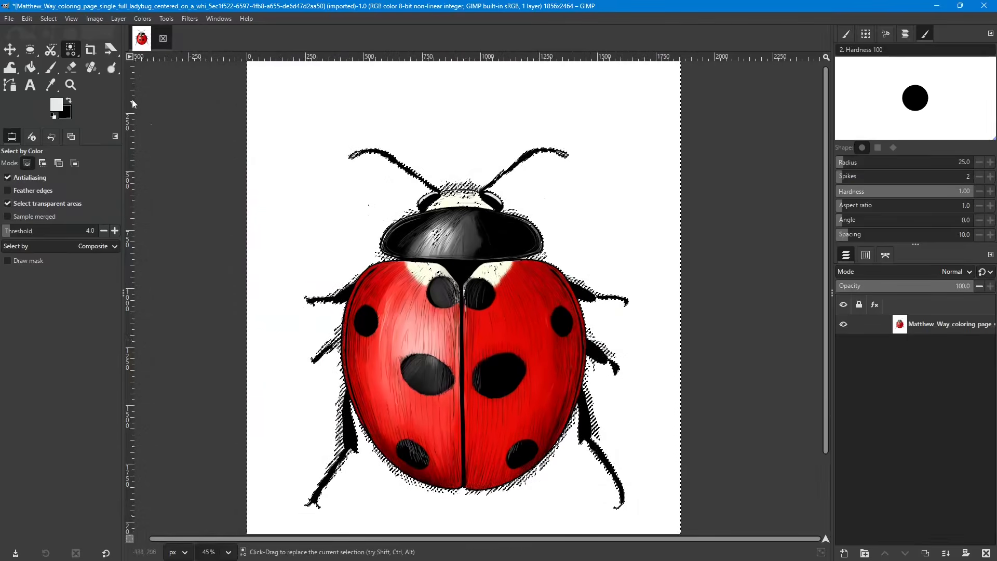
Step: Switch to Fuzzy Select, clear the old selection, and reselect the white background at threshold 20
click(71, 51)
click(118, 52)
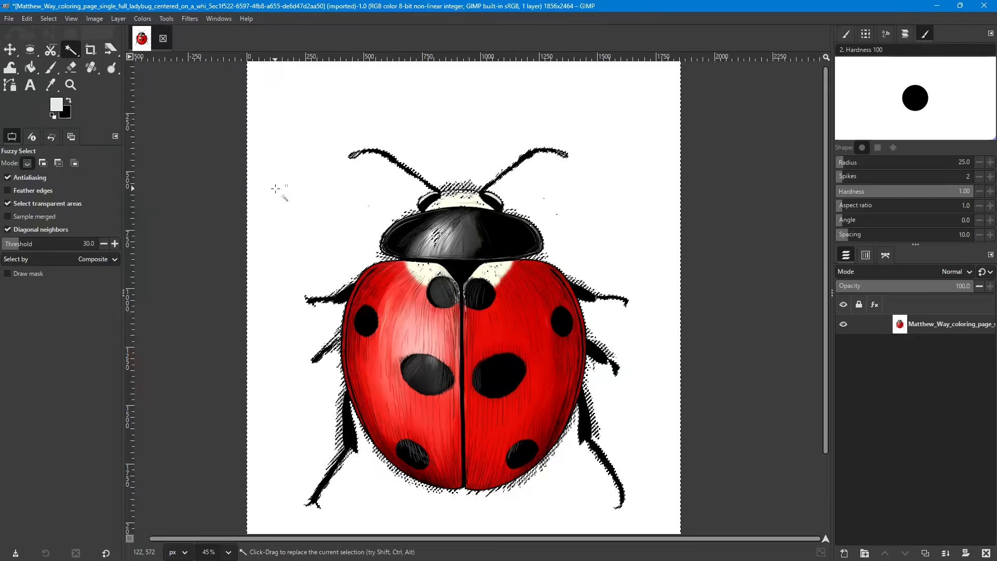
key(ctrl+shift+a)
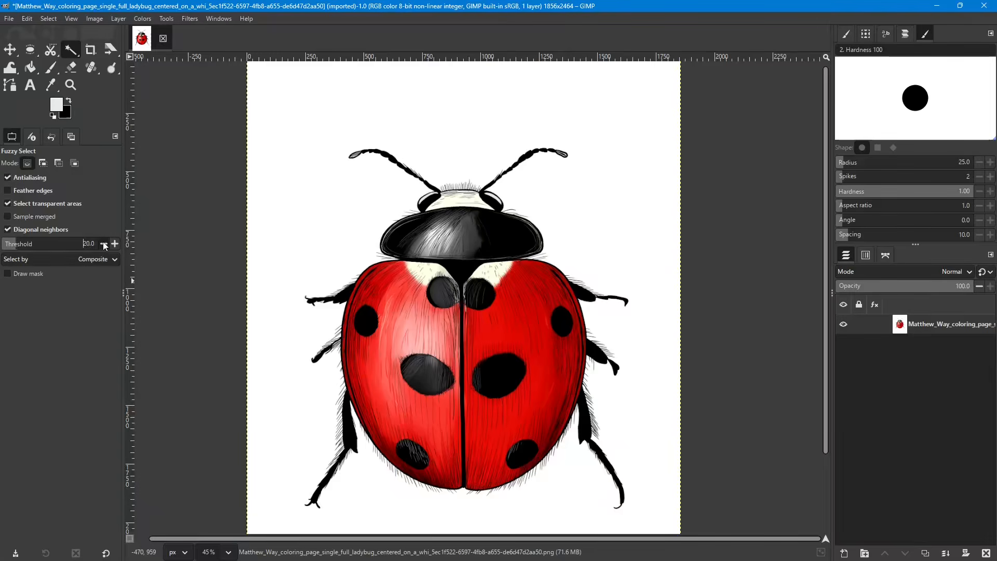
click(316, 201)
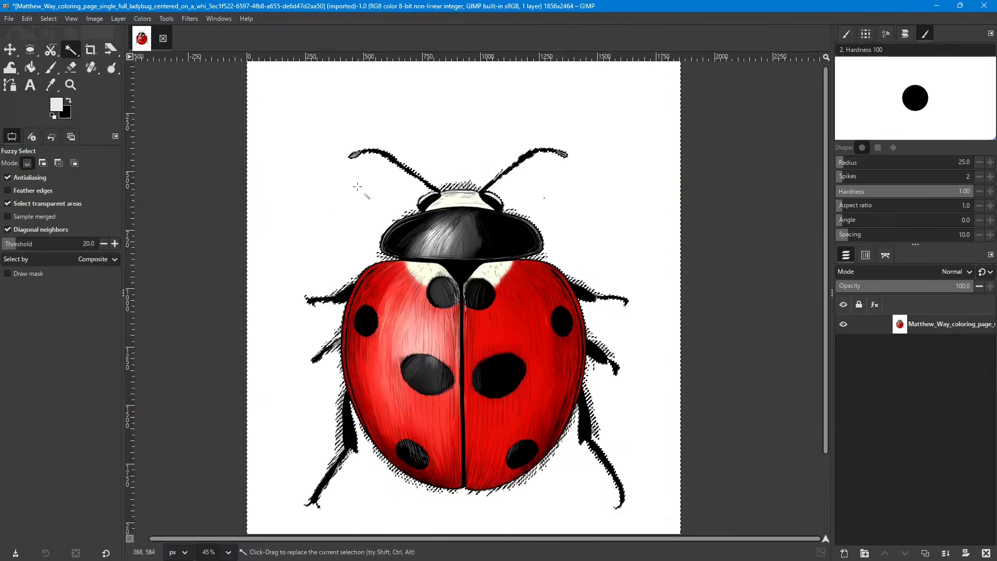
Step: Zoom in and scroll along the antennae, head and shell to inspect the new selection
scroll(517, 462, up, 6)
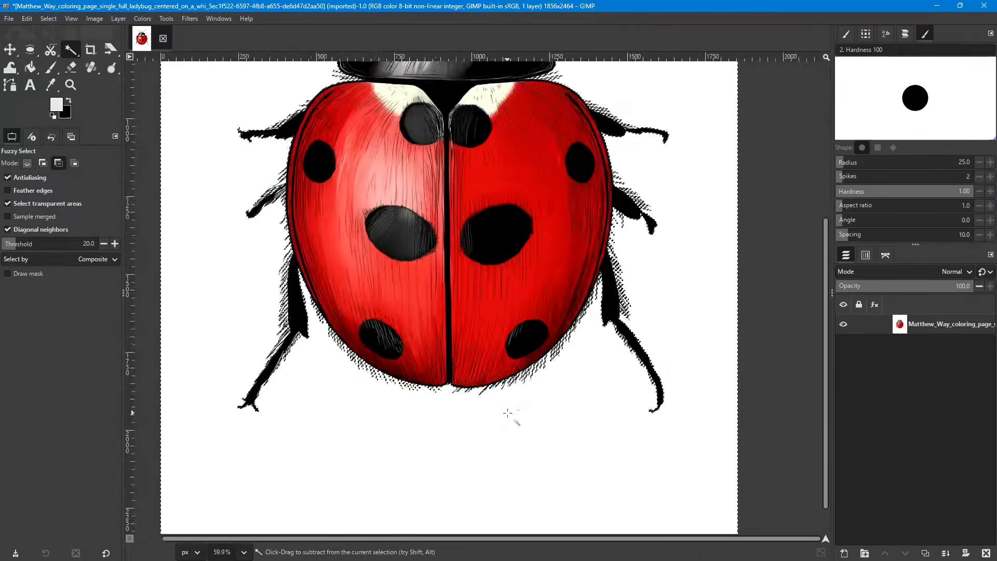
scroll(271, 384, up, 12)
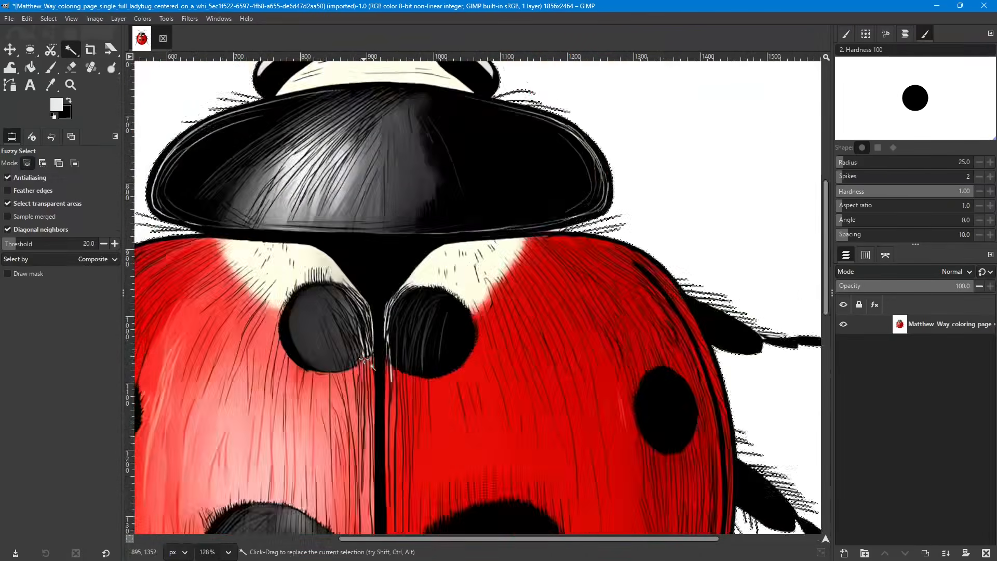
scroll(366, 362, up, 2)
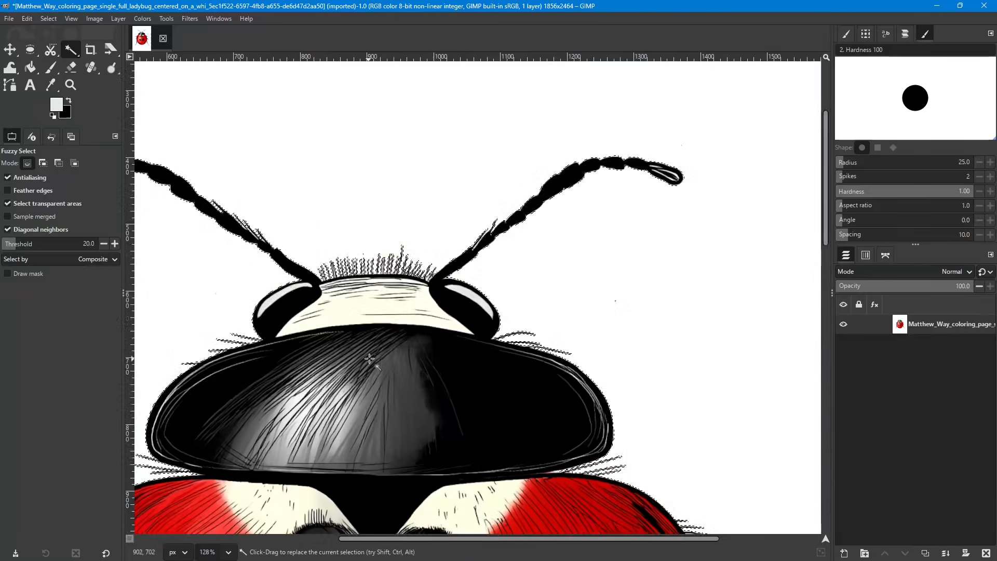
scroll(337, 296, up, 2)
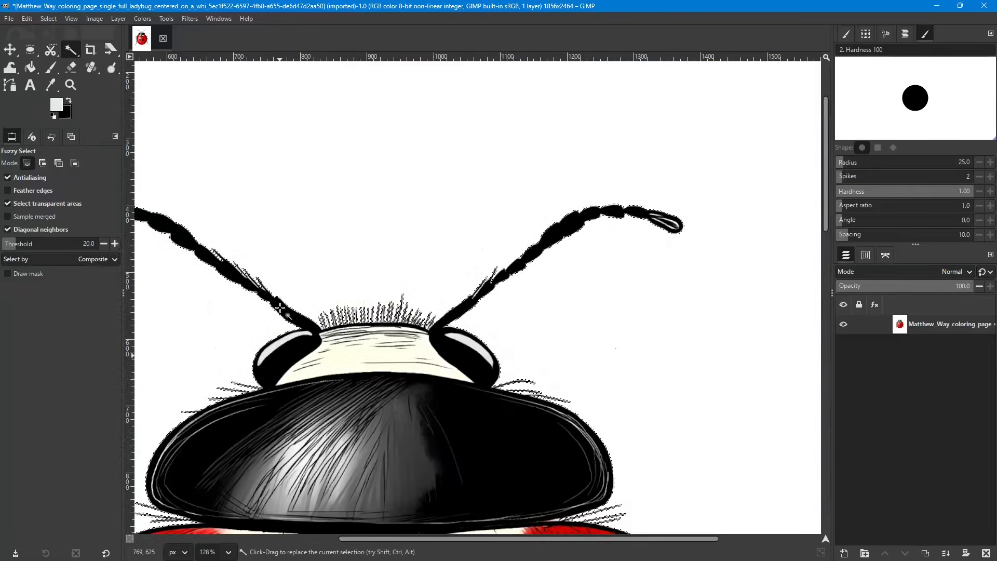
scroll(281, 308, left, 10)
scroll(280, 308, left, 4)
ctrl+scroll(322, 318, up, 5)
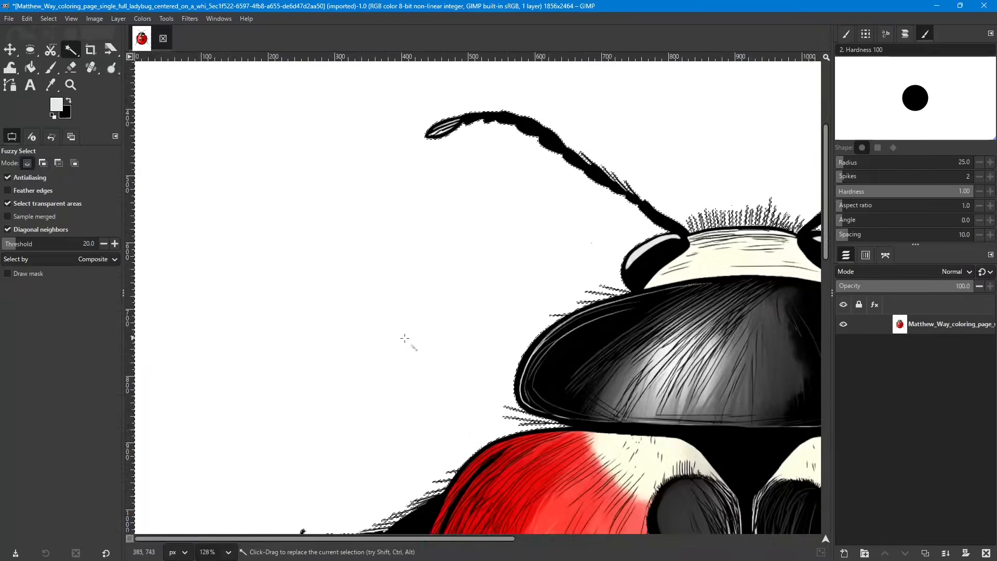
ctrl+scroll(446, 335, up, 3)
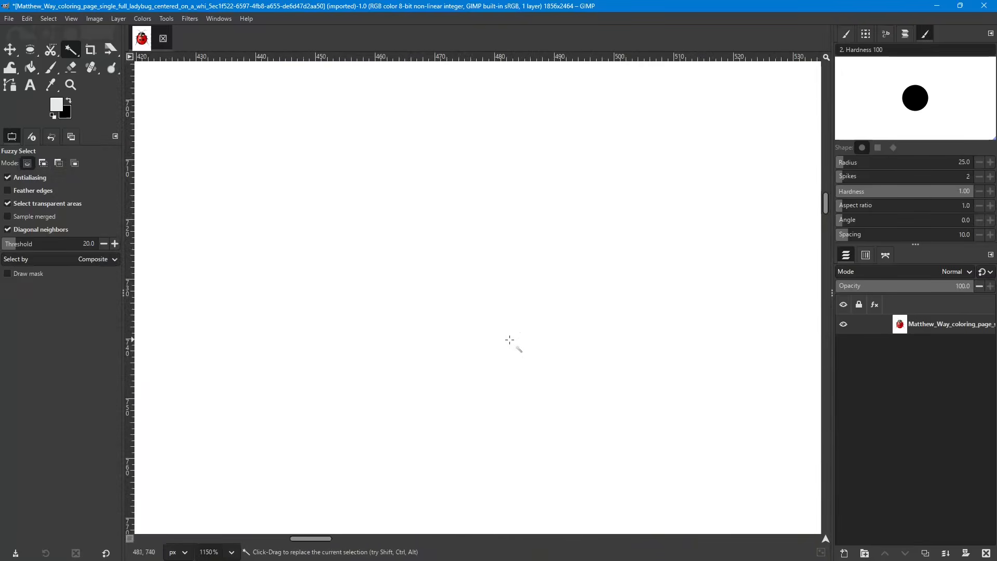
ctrl+scroll(545, 327, down, 7)
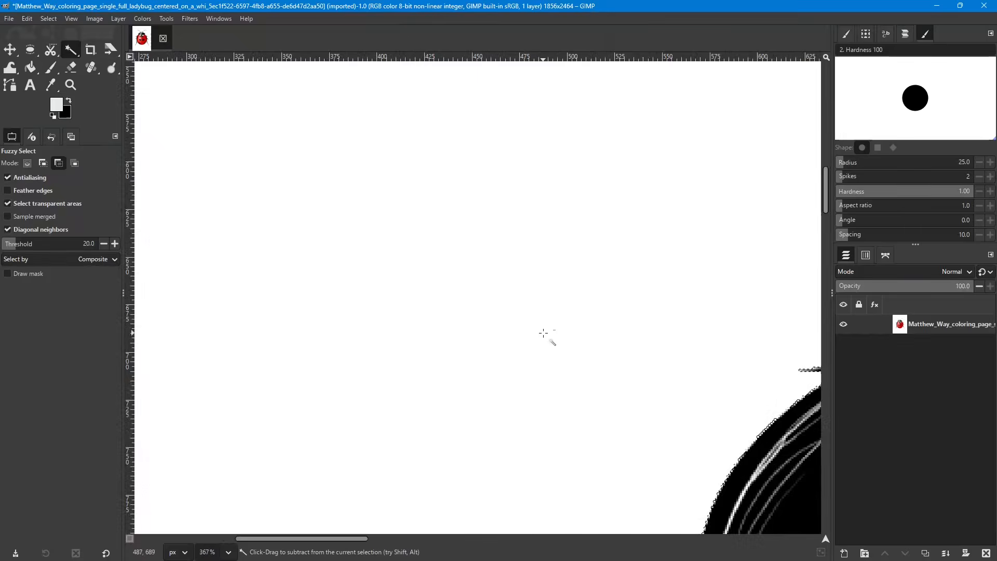
ctrl+scroll(542, 333, down, 2)
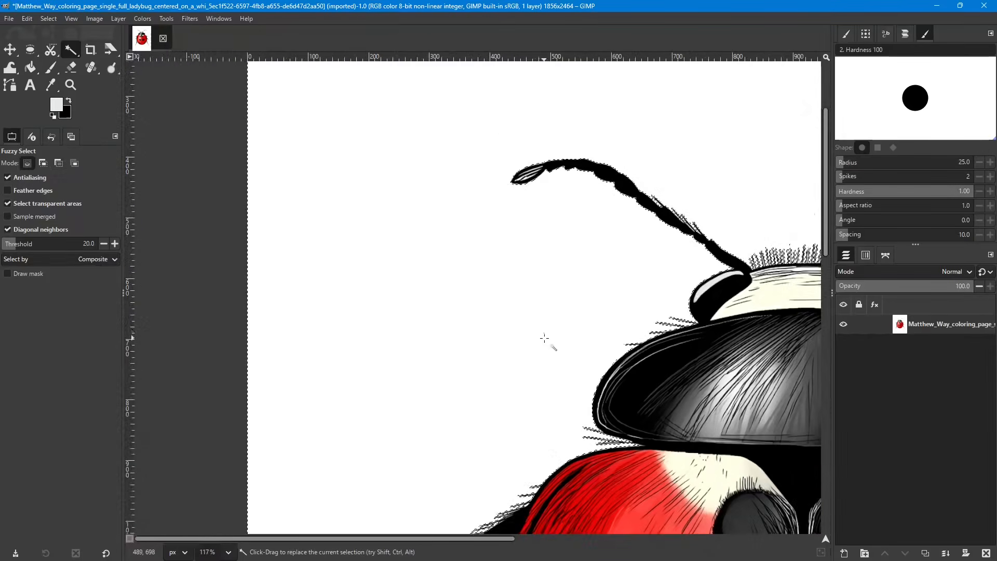
ctrl+scroll(582, 309, down, 2)
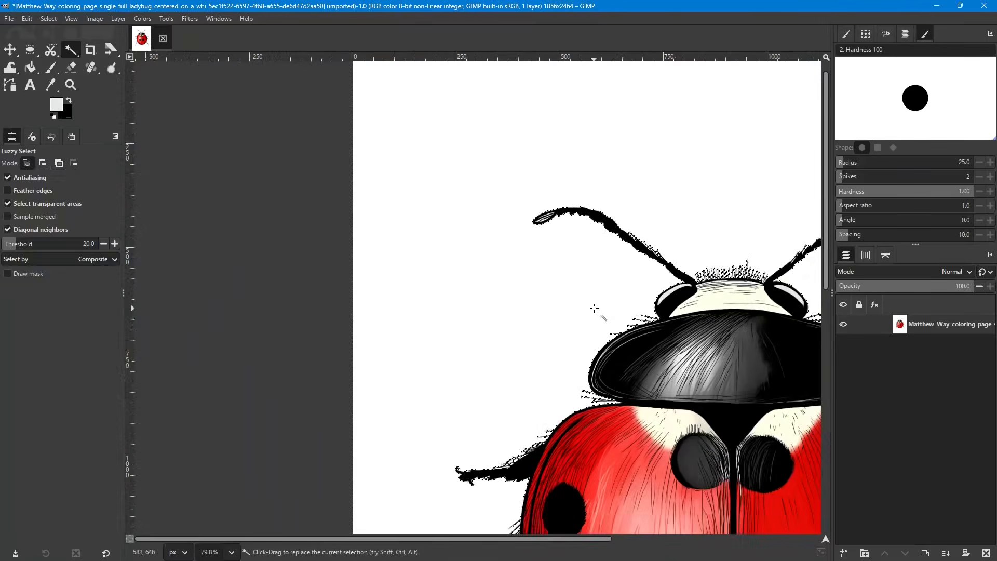
ctrl+scroll(597, 313, down, 2)
drag(644, 310, 316, 252)
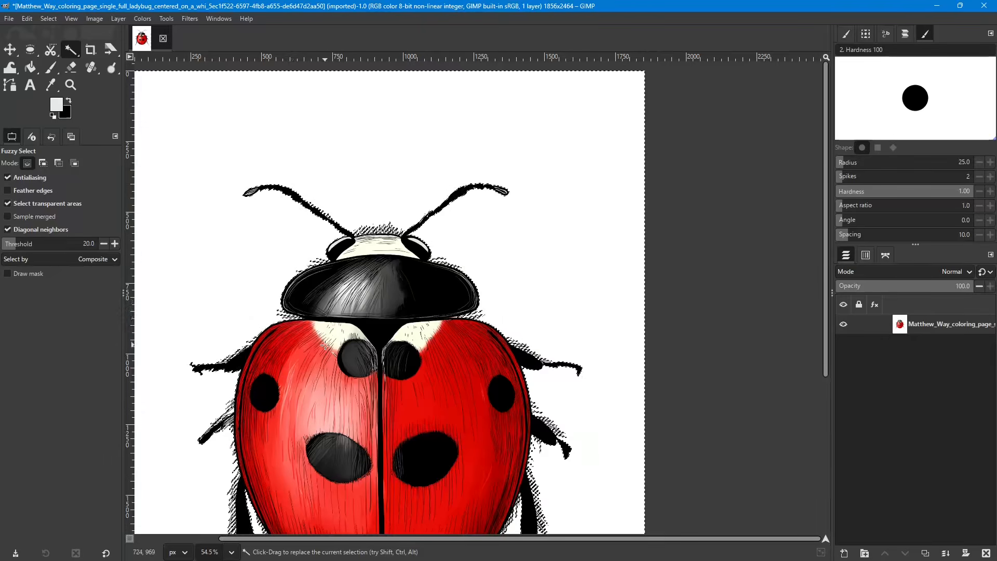
ctrl+scroll(462, 336, up, 3)
ctrl+scroll(462, 337, down, 1)
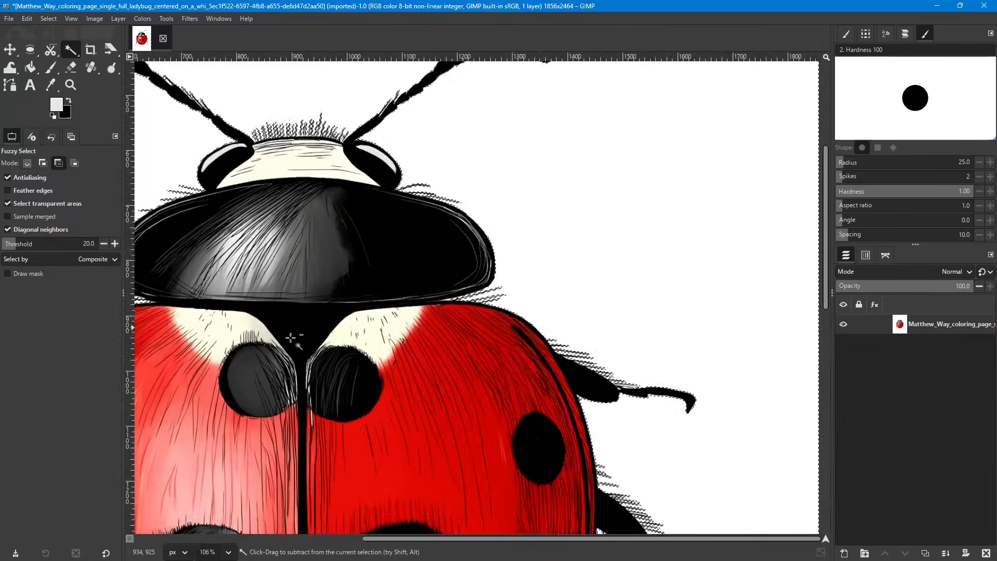
ctrl+scroll(312, 339, down, 2)
drag(329, 360, 472, 299)
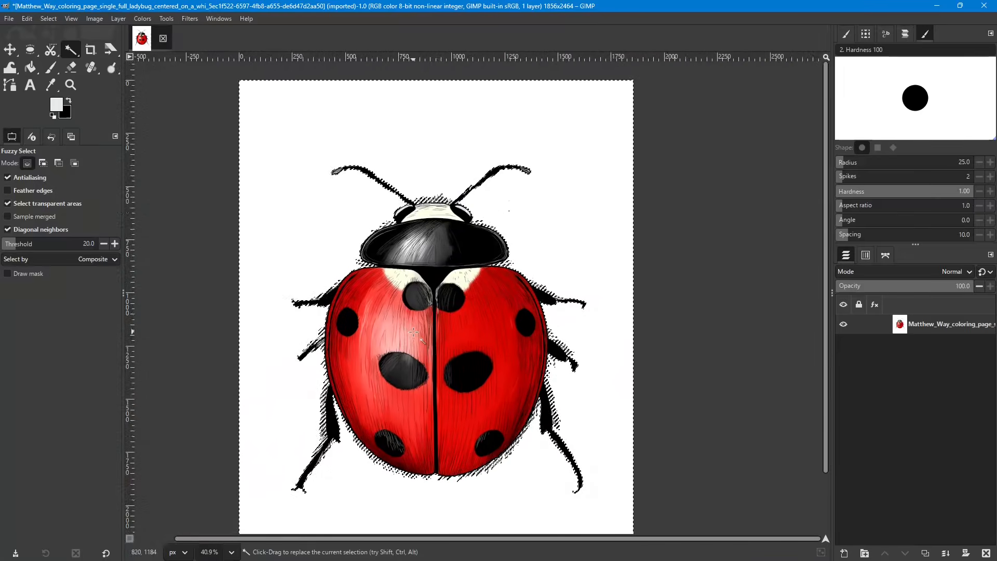
scroll(395, 328, up, 1)
scroll(405, 331, down, 2)
scroll(414, 331, down, 1)
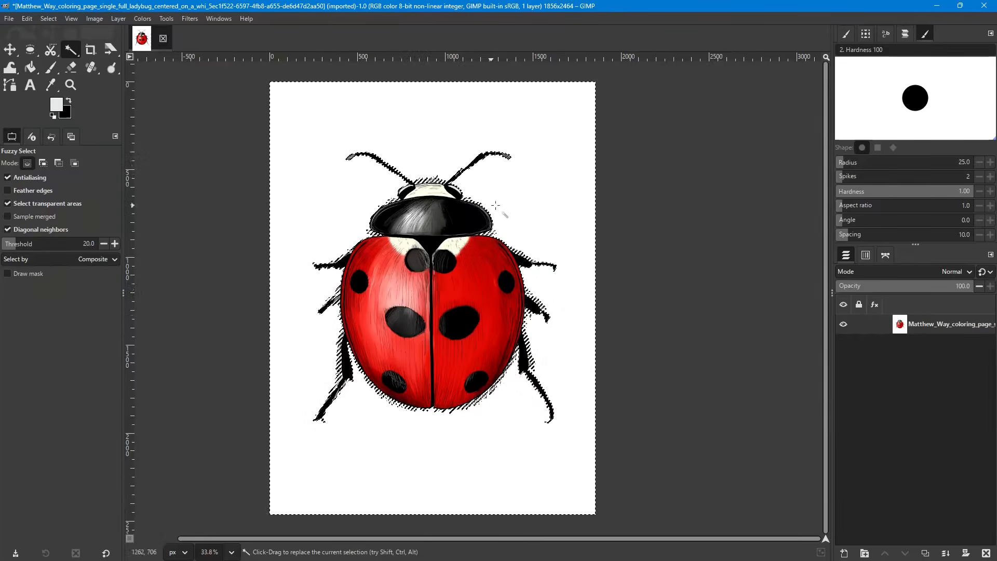
scroll(503, 196, up, 5)
scroll(493, 185, up, 5)
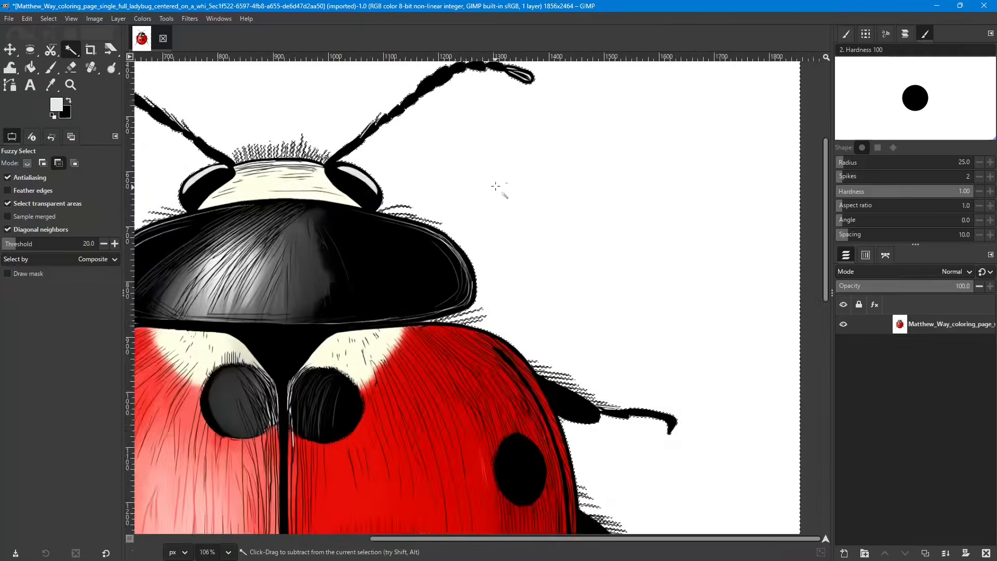
scroll(484, 174, up, 1)
scroll(478, 211, up, 6)
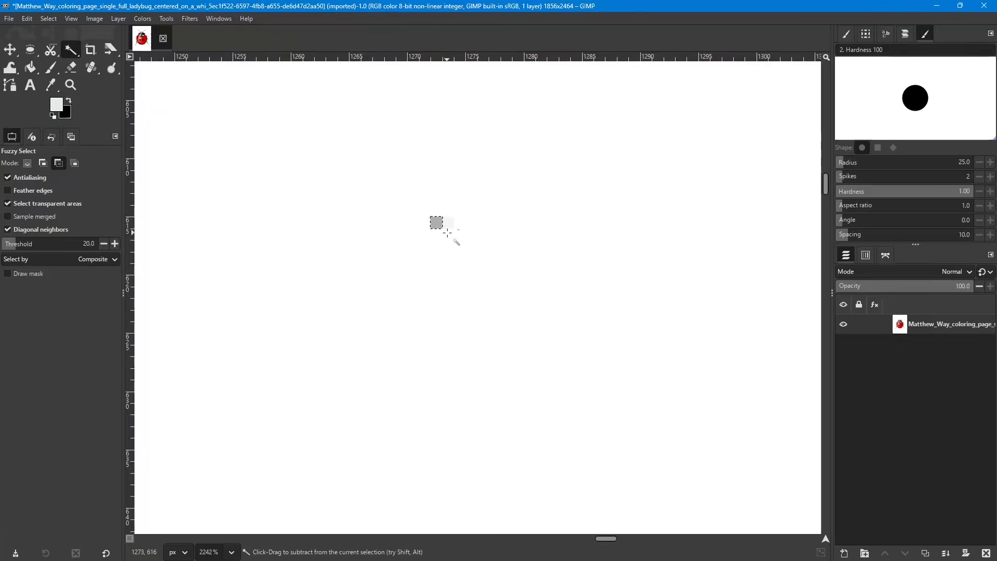
scroll(446, 228, up, 6)
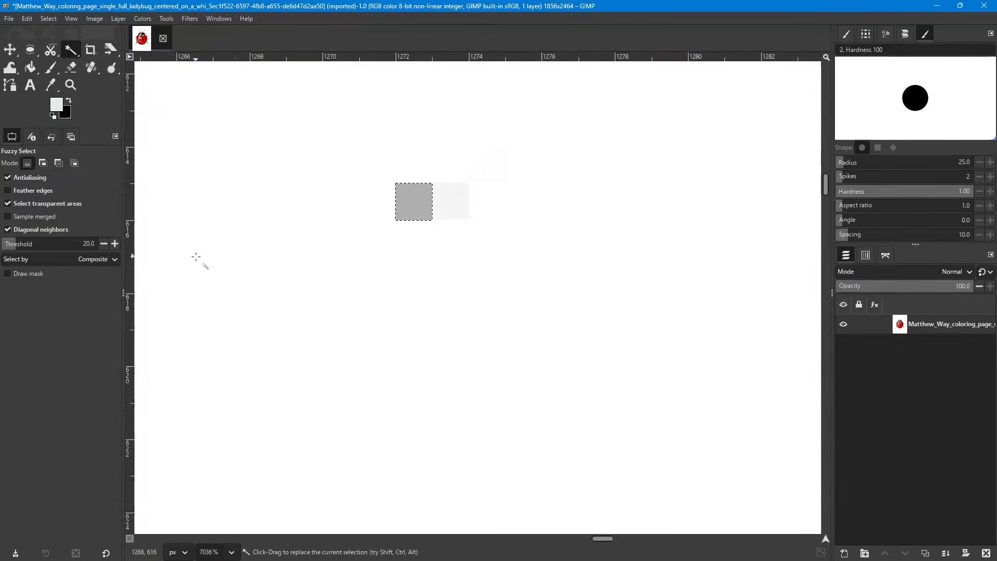
scroll(264, 284, down, 8)
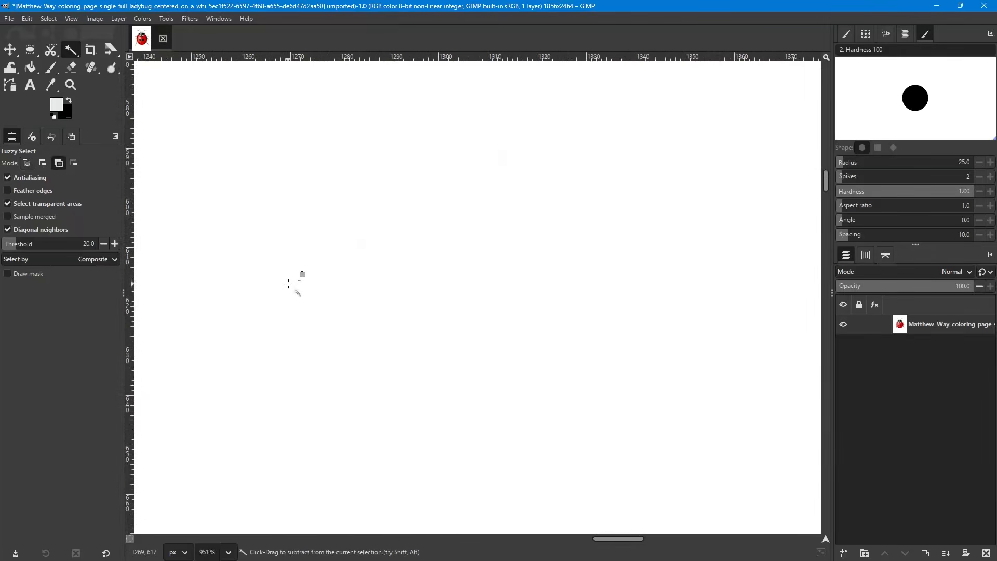
drag(268, 303, 760, 291)
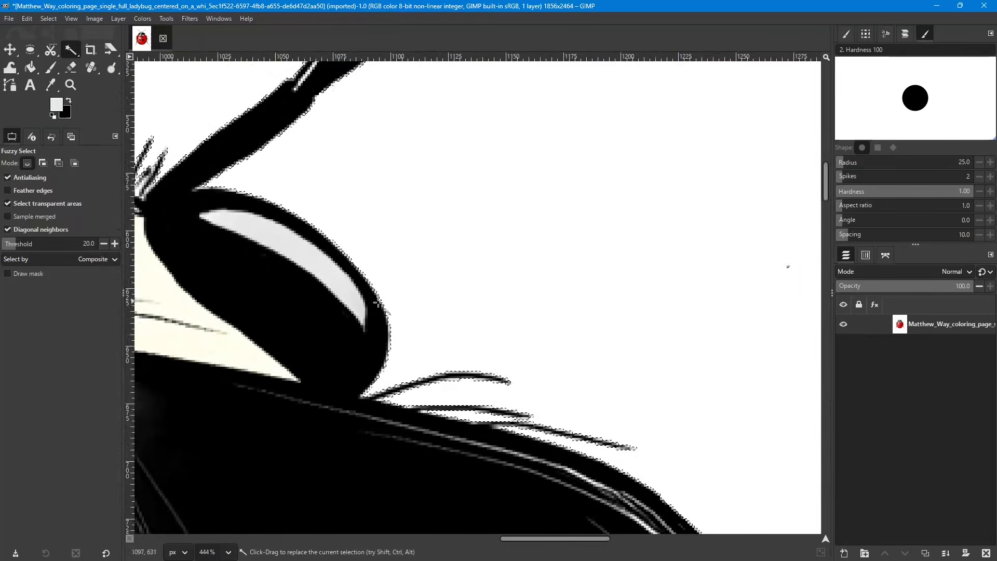
drag(452, 283, 868, 172)
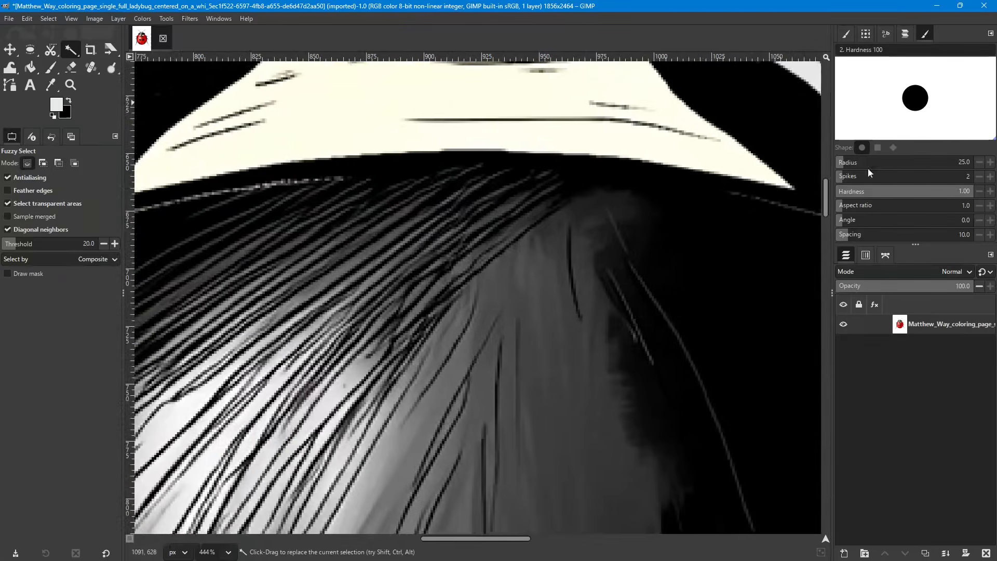
drag(302, 322, 781, 120)
drag(779, 252, 520, 323)
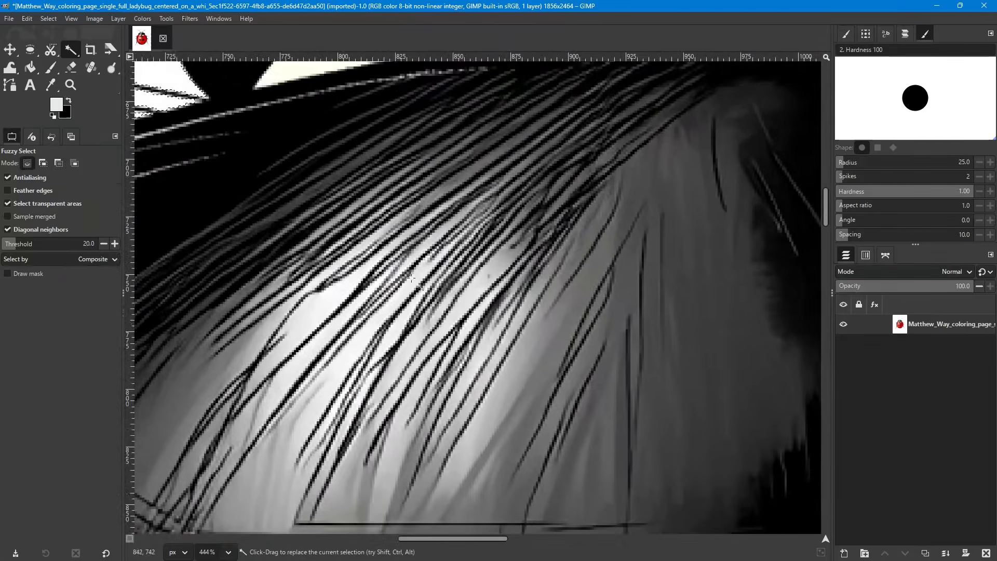
scroll(520, 323, down, 5)
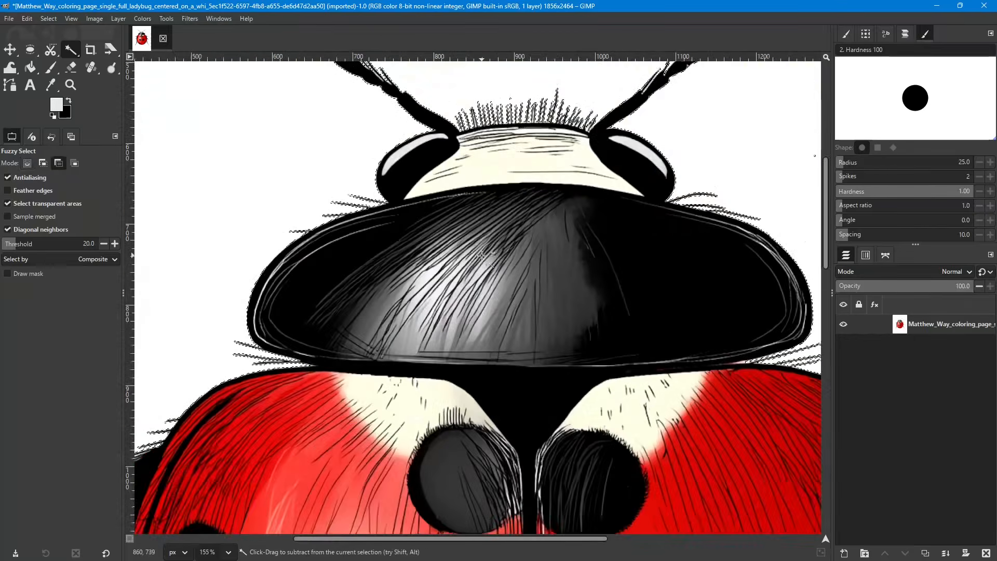
scroll(482, 256, down, 3)
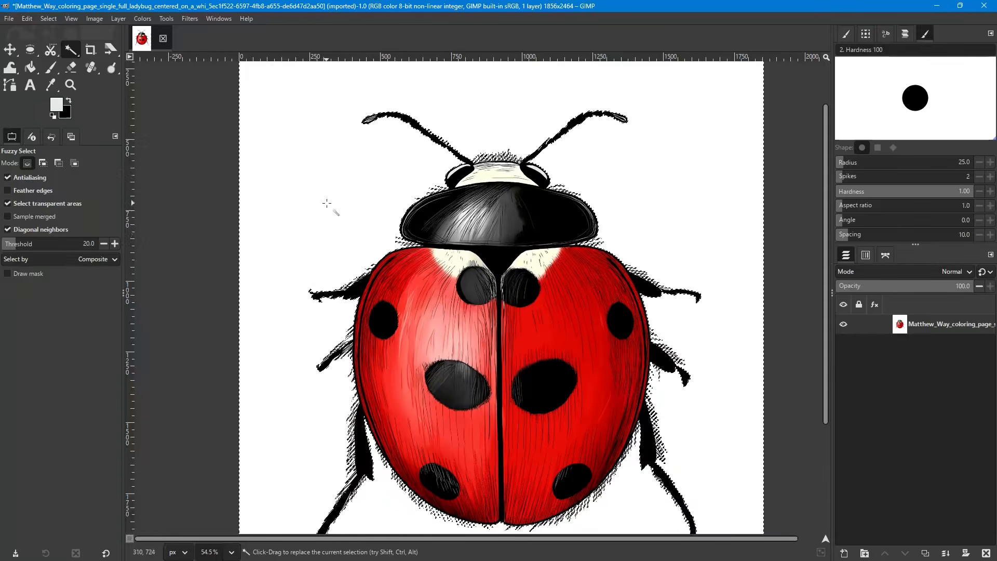
scroll(545, 243, up, 5)
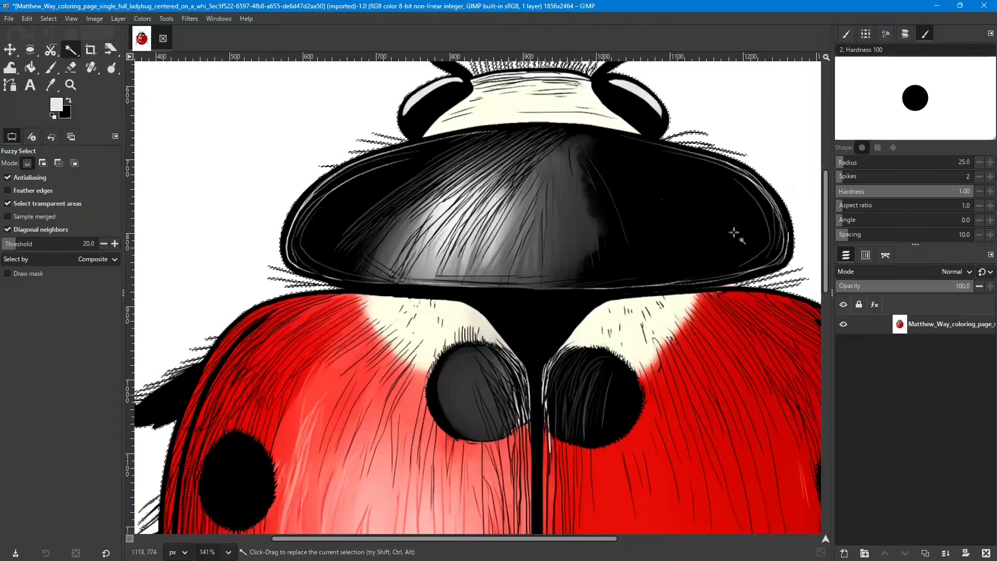
scroll(223, 128, up, 5)
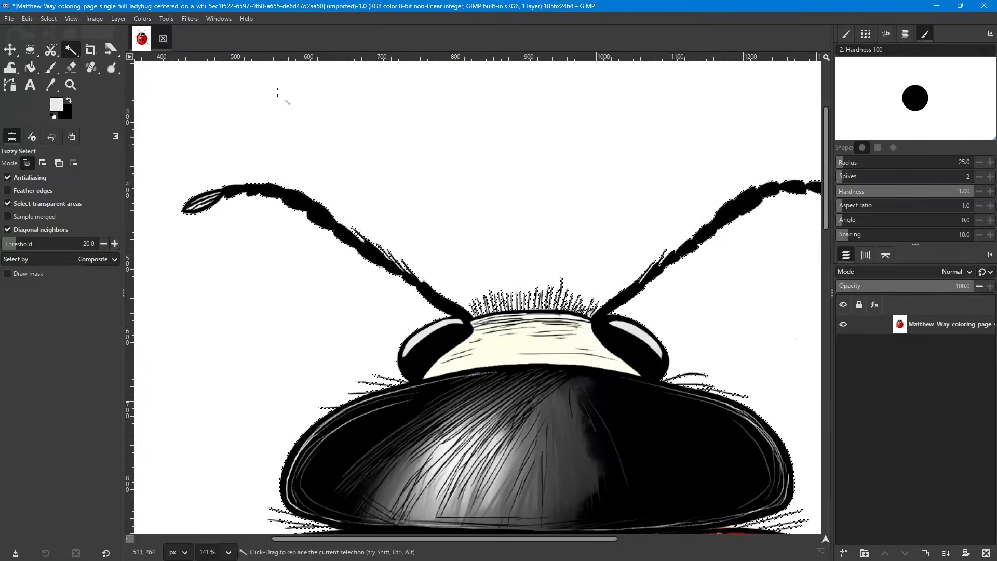
scroll(267, 300, down, 2)
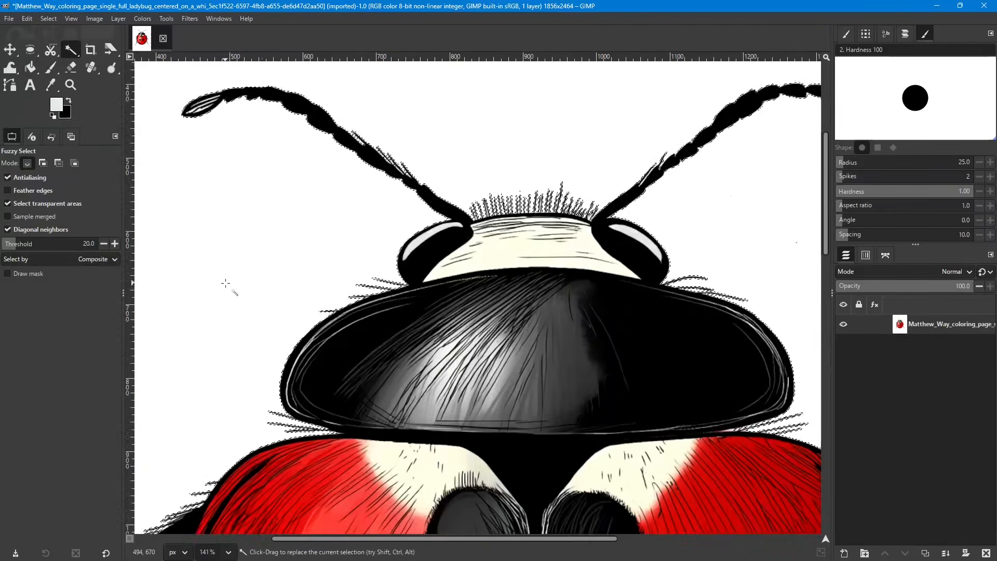
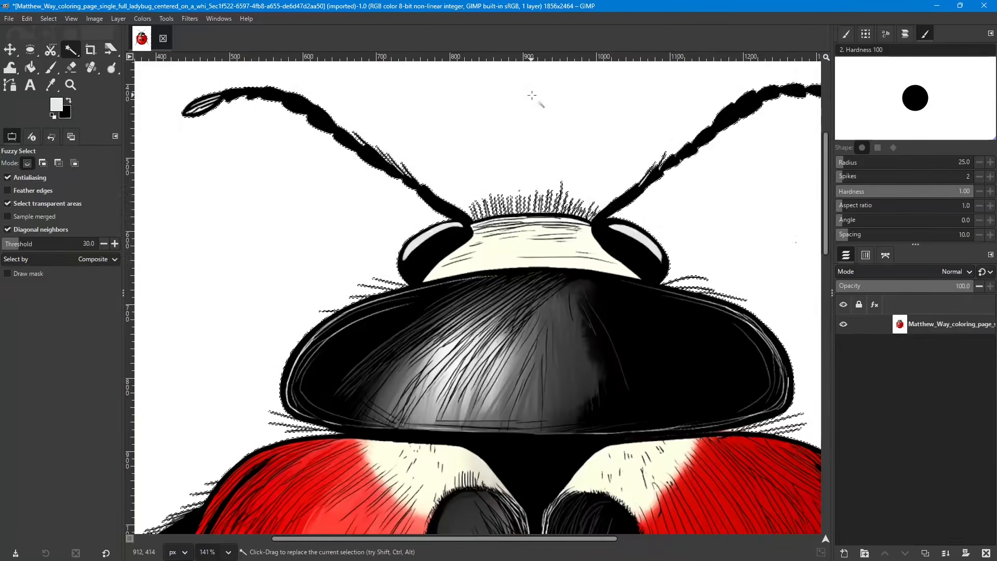
Step: Zoom in on the stray grey pixel, then deselect everything with Ctrl+Shift+A
ctrl+scroll(467, 177, up, 2)
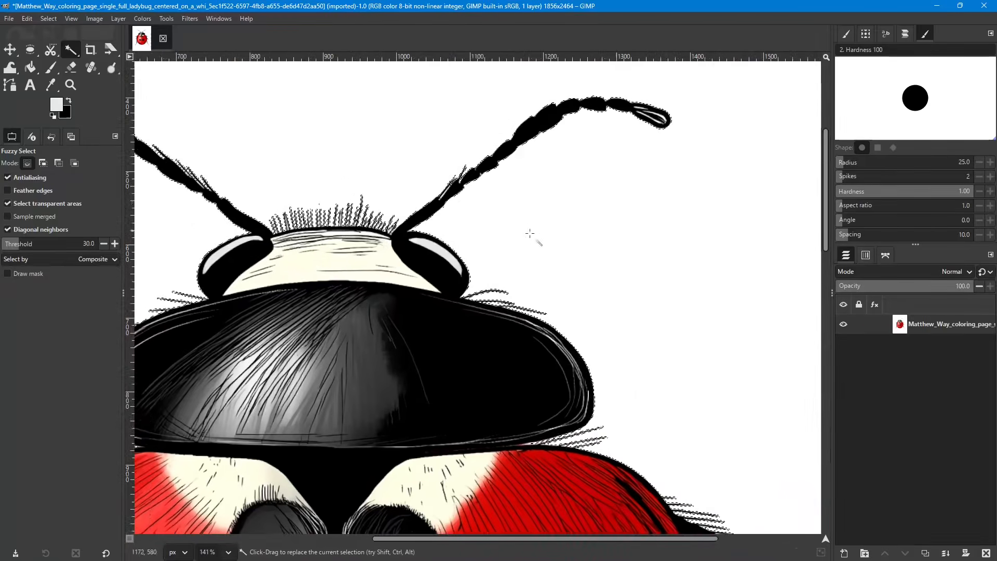
ctrl+scroll(608, 268, up, 10)
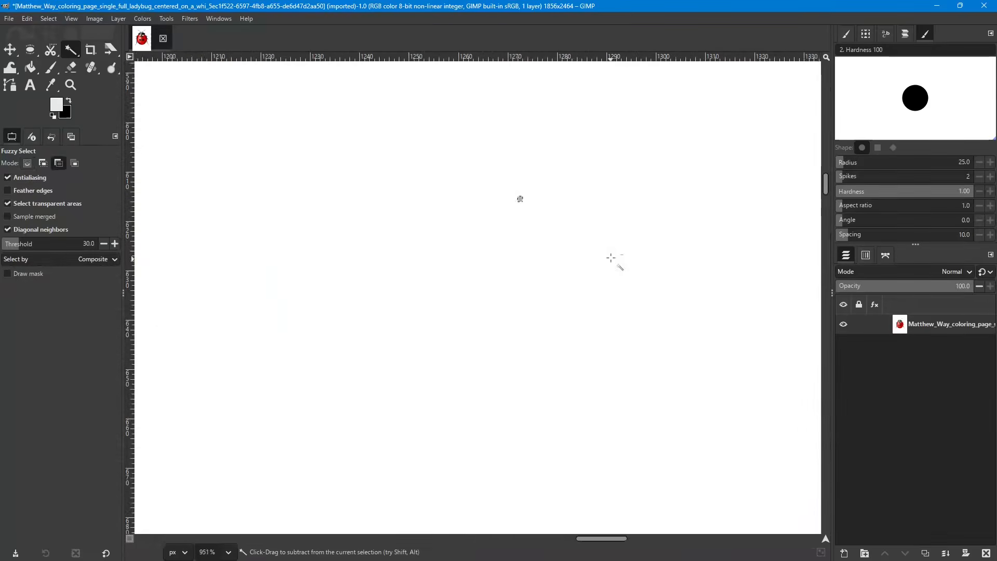
ctrl+scroll(504, 356, up, 8)
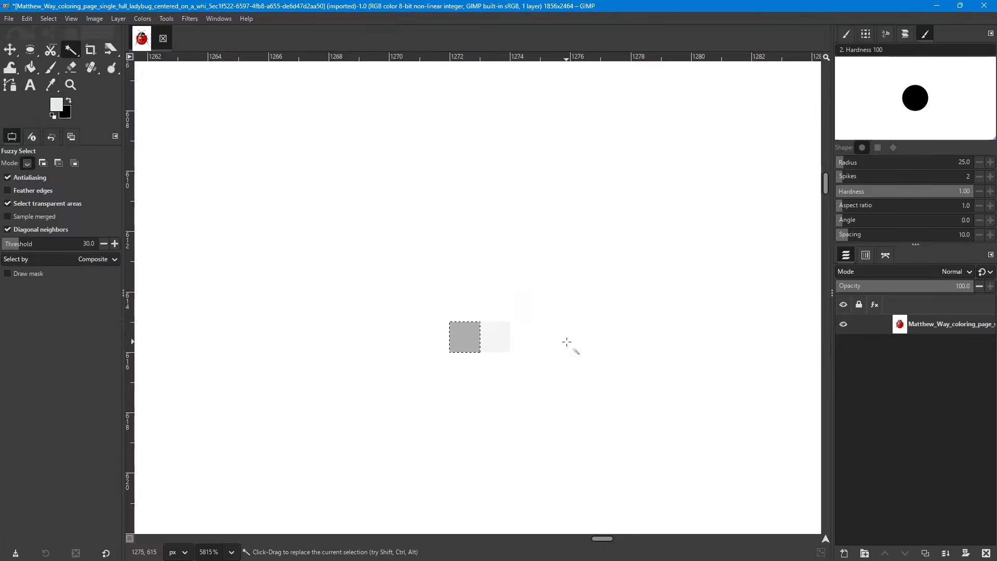
key(ctrl+shift+a)
Step: Paint over the stray grey specks in white with the Paintbrush
click(50, 67)
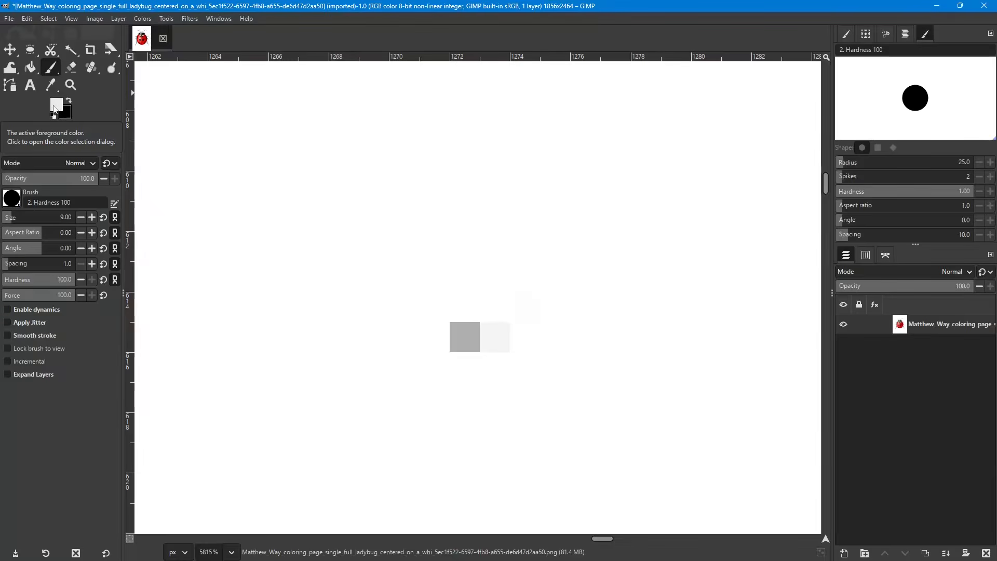
key(x)
key(x)
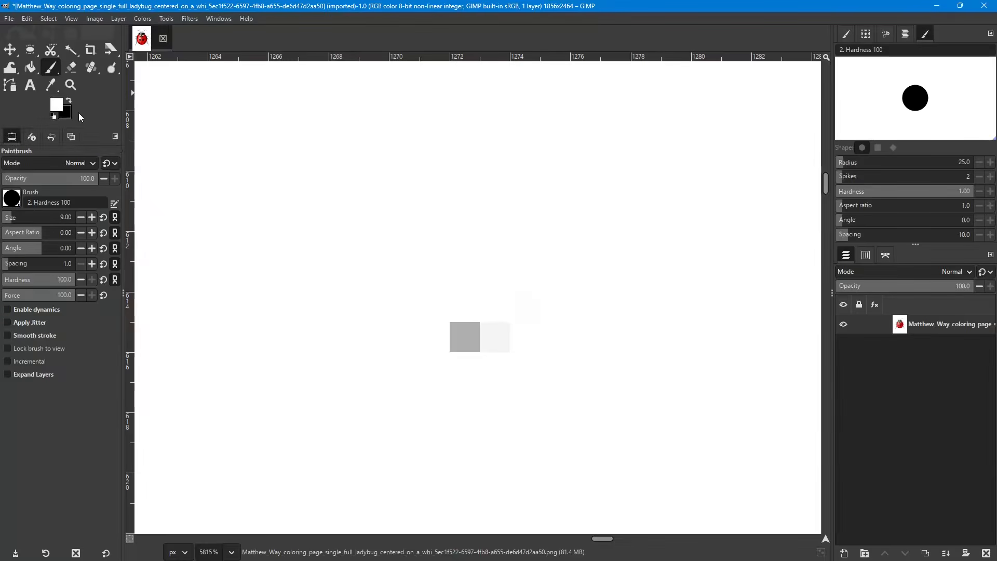
click(473, 313)
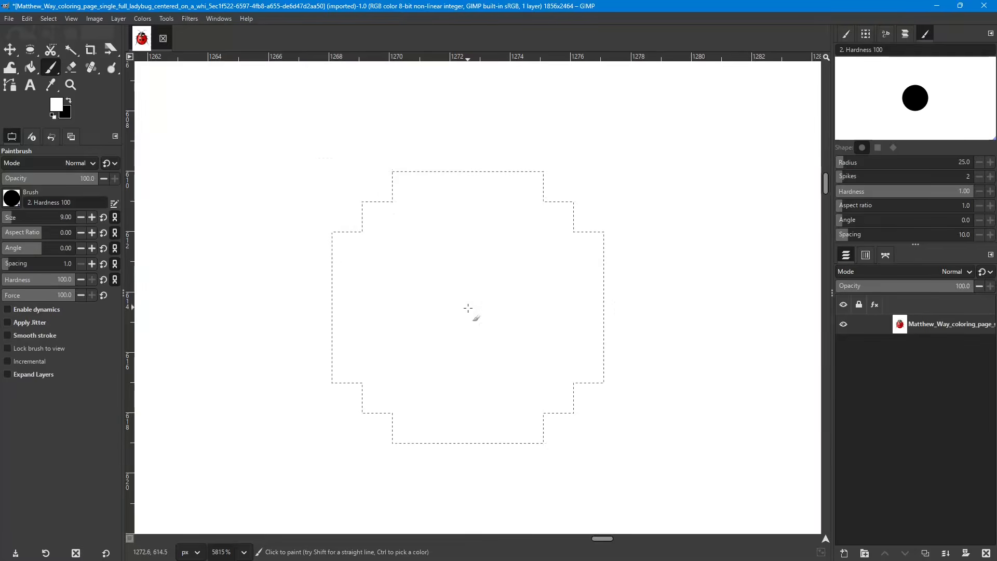
drag(508, 316, 474, 286)
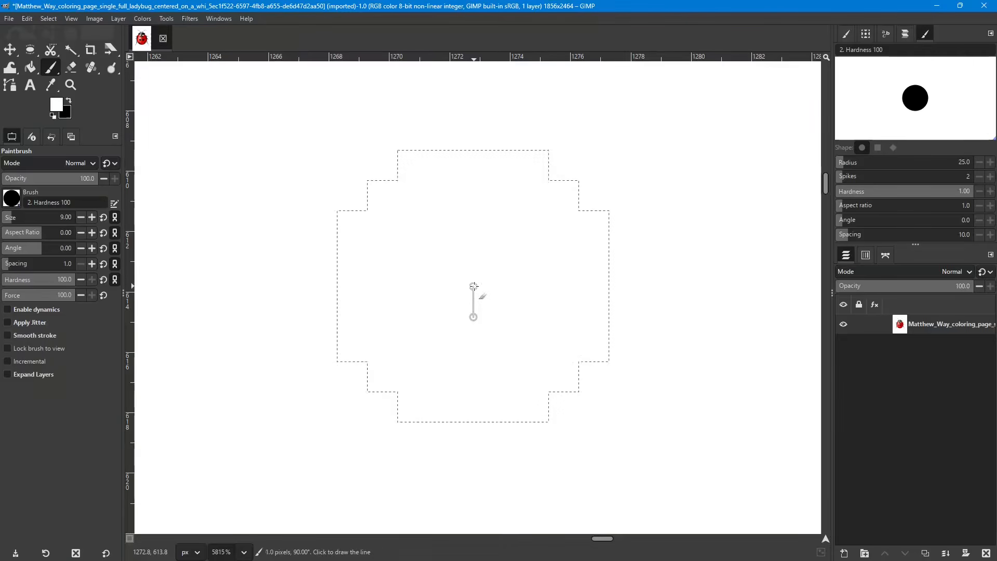
Step: Zoom out and pan to view the whole ladybug page
scroll(474, 286, down, 1)
scroll(474, 286, down, 20)
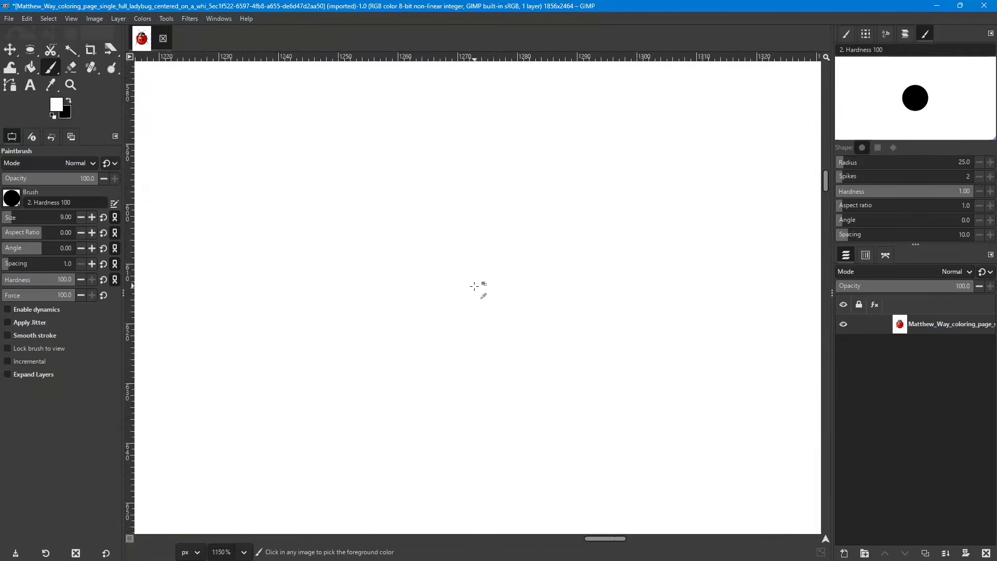
scroll(474, 286, down, 17)
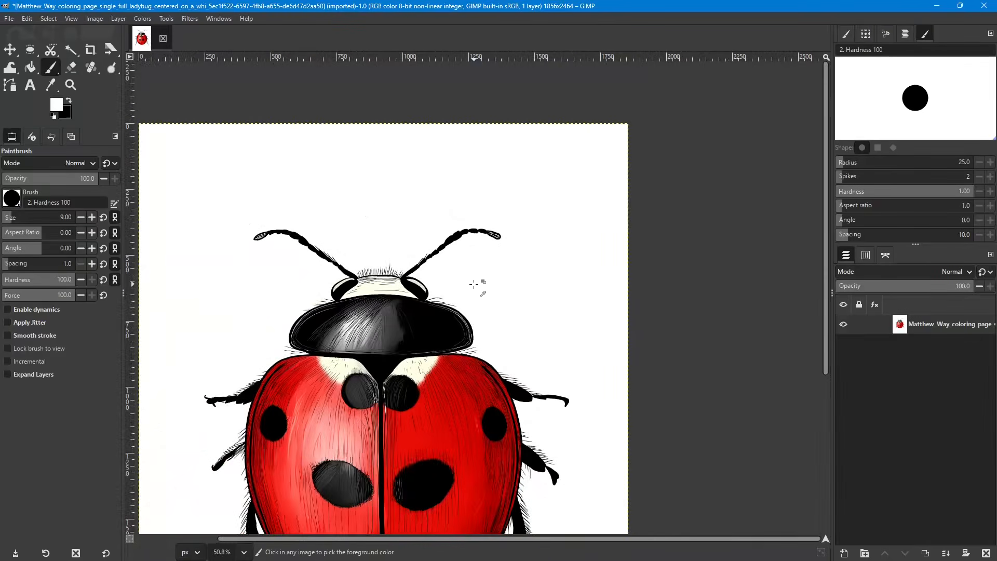
drag(484, 279, 574, 195)
scroll(515, 223, down, 1)
scroll(514, 223, down, 3)
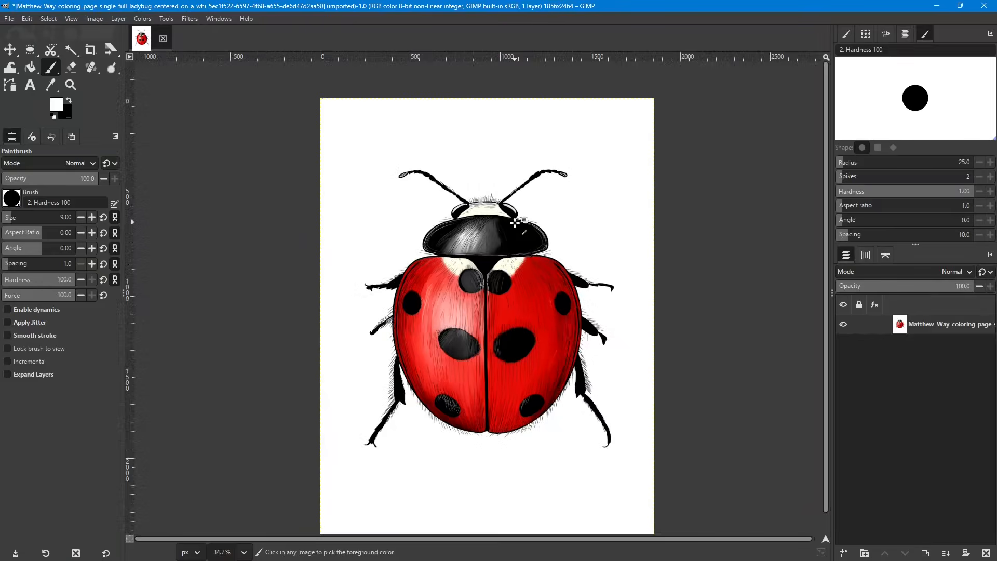
scroll(515, 223, up, 1)
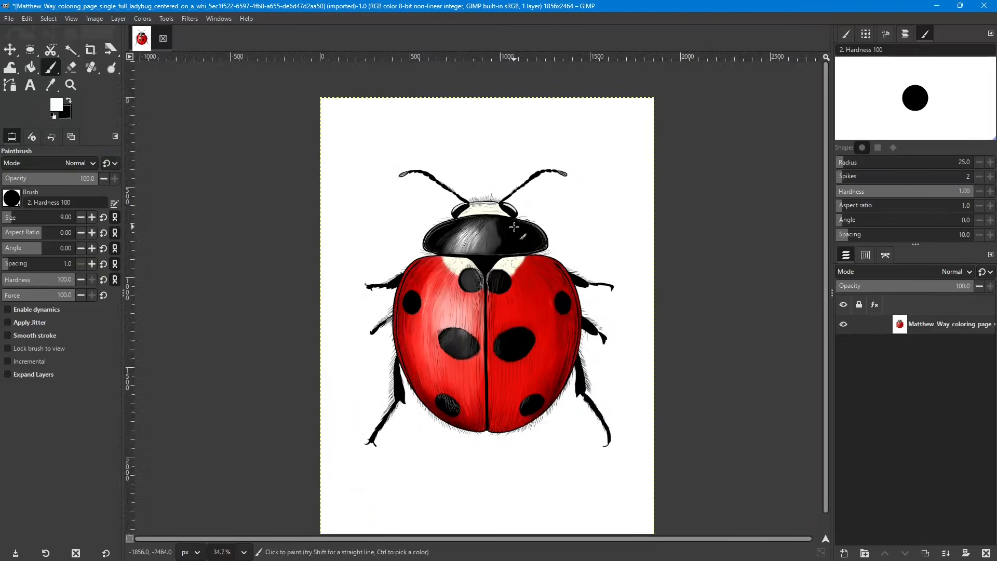
scroll(422, 213, down, 1)
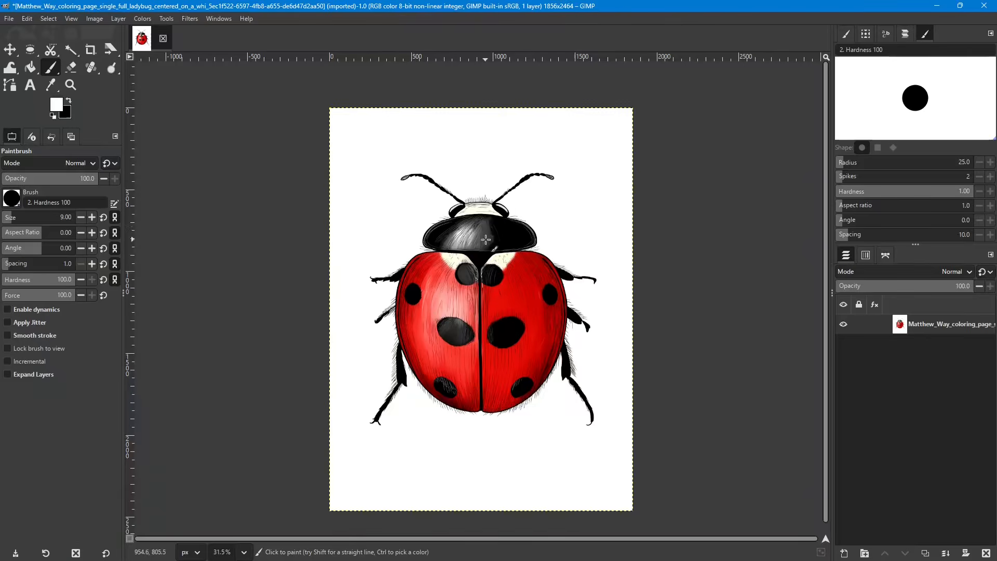
scroll(568, 290, up, 1)
scroll(568, 290, down, 1)
Step: Fuzzy-select the white page around the ladybug and zoom in to inspect the selection edges
click(70, 50)
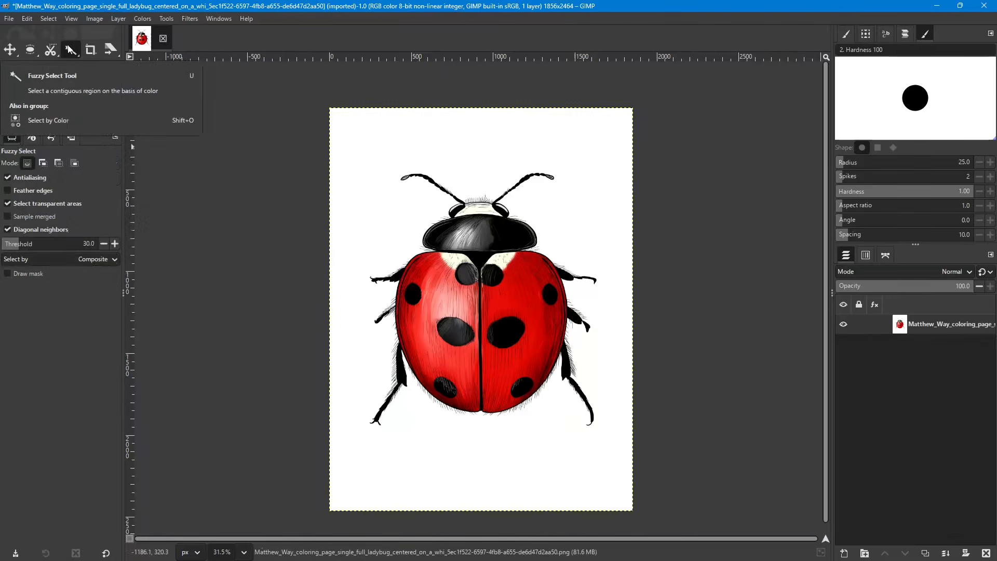
click(390, 200)
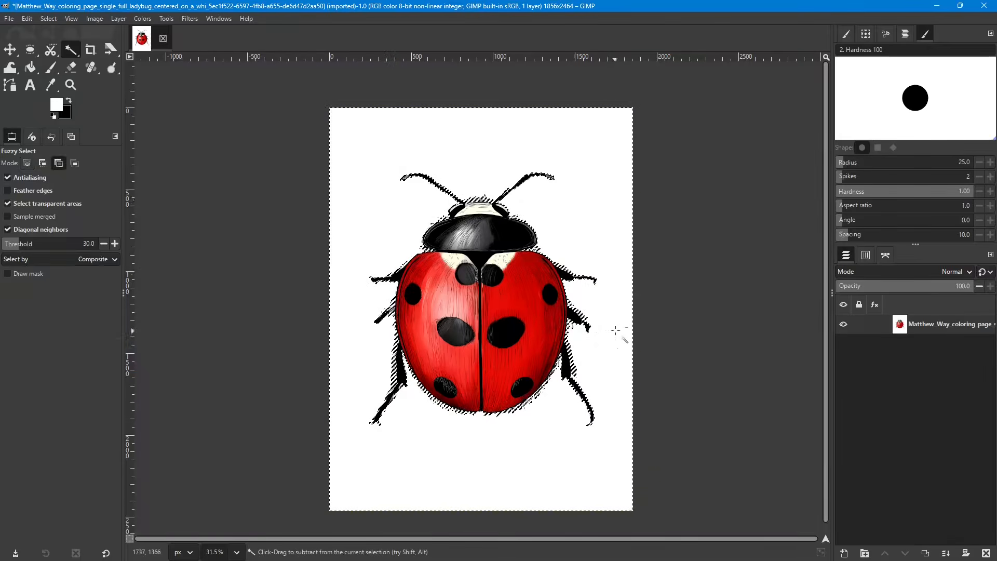
scroll(621, 334, up, 1)
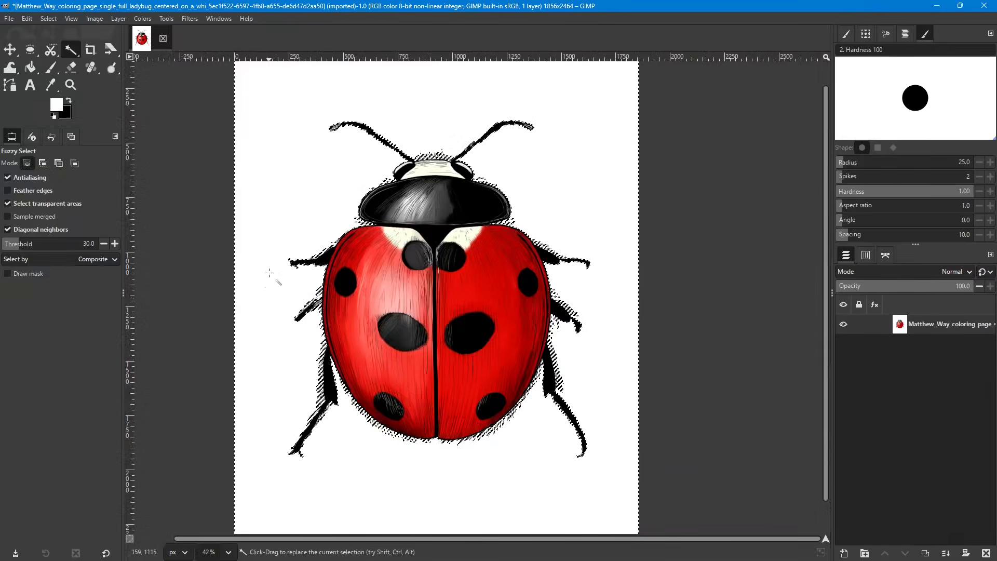
scroll(275, 260, up, 1)
scroll(423, 139, up, 4)
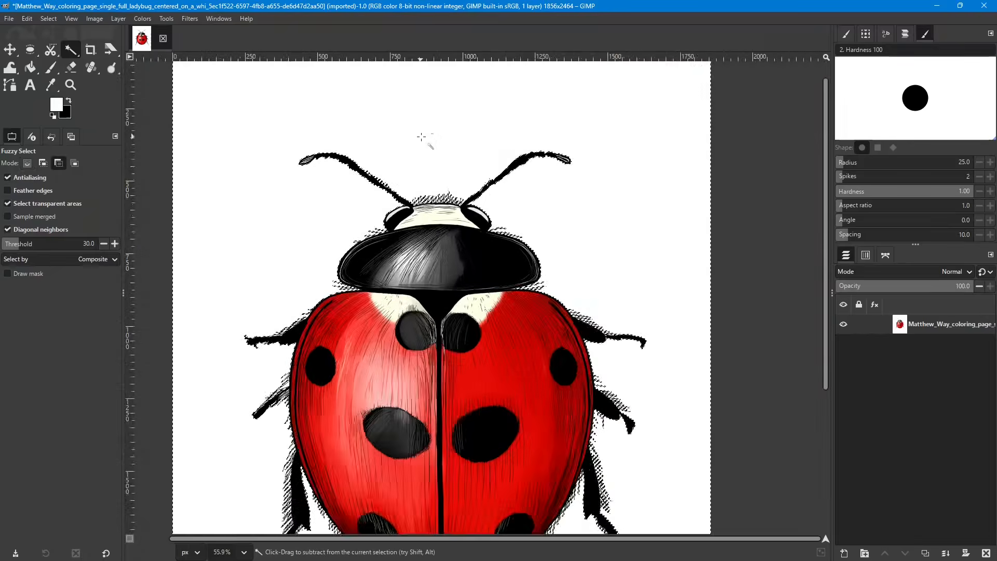
scroll(430, 143, up, 1)
scroll(430, 145, up, 3)
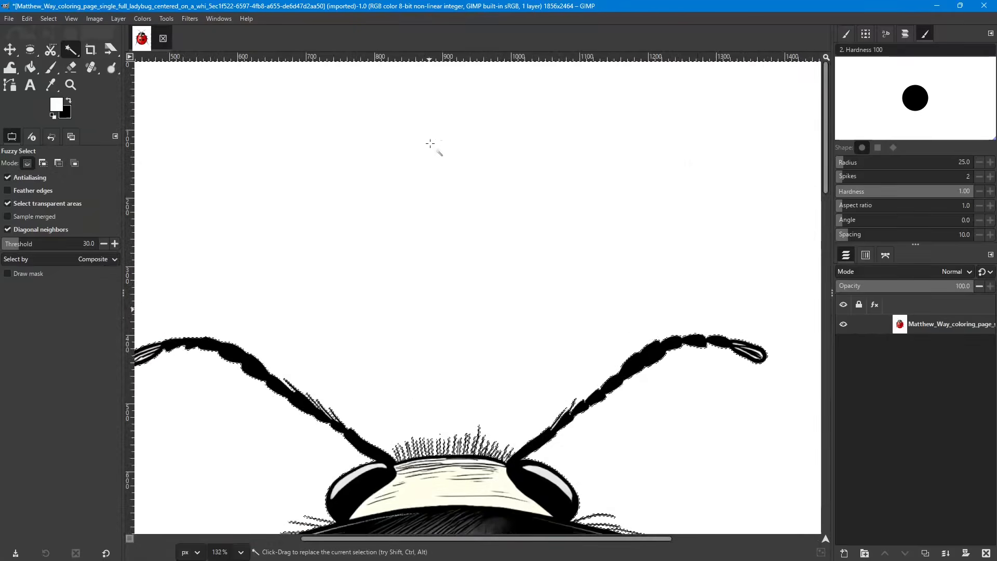
scroll(430, 149, down, 1)
scroll(431, 150, down, 3)
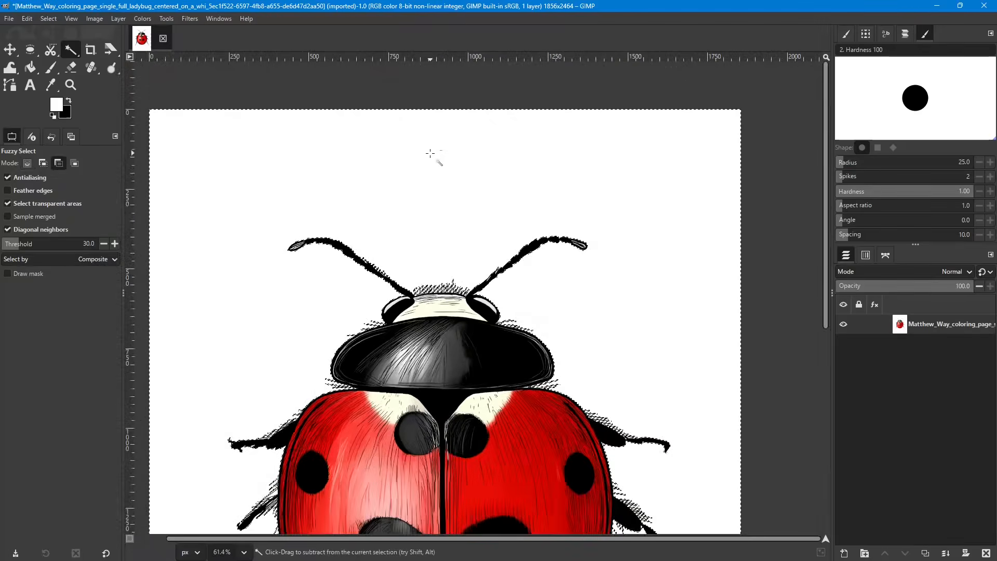
scroll(430, 153, down, 2)
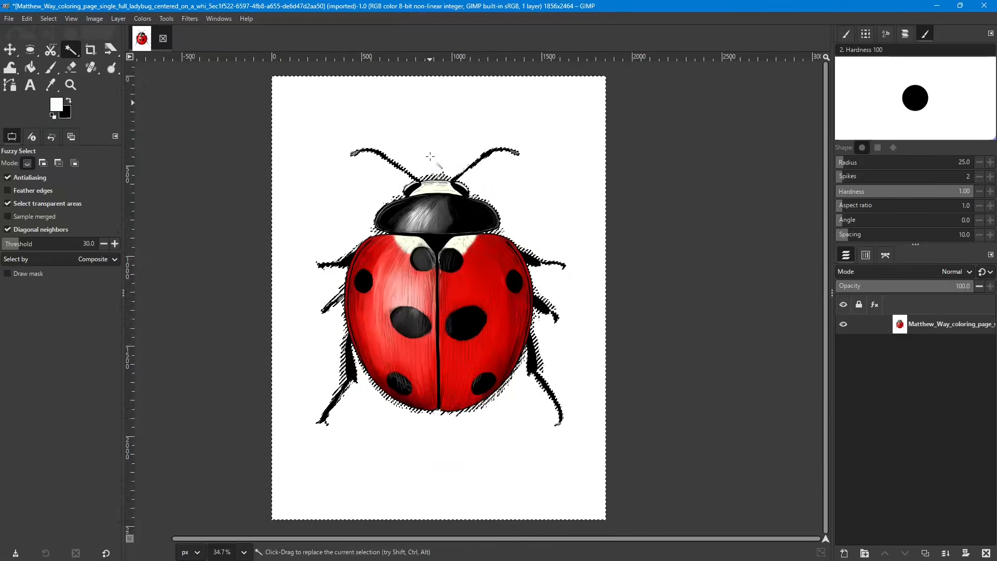
scroll(401, 307, up, 1)
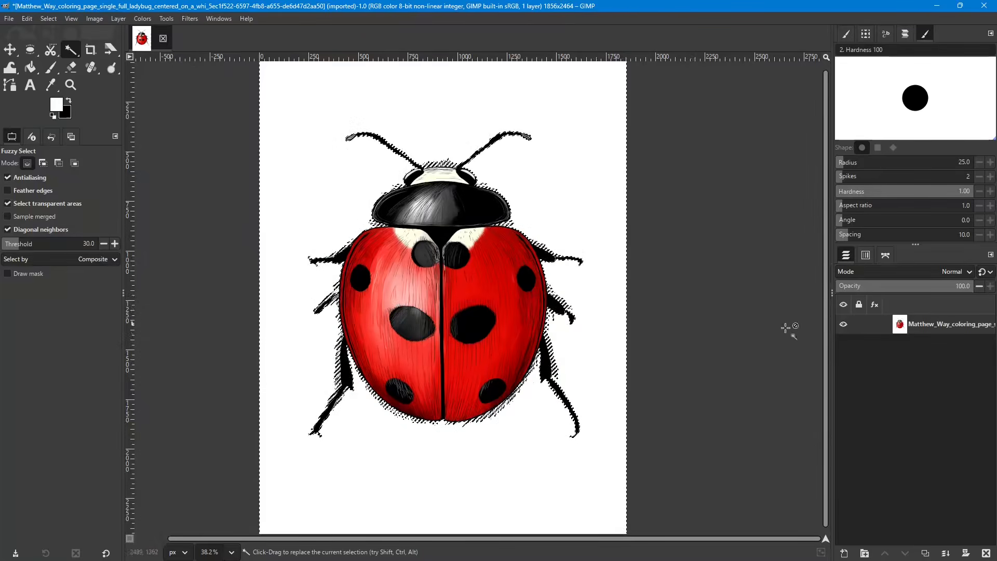
scroll(725, 337, down, 2)
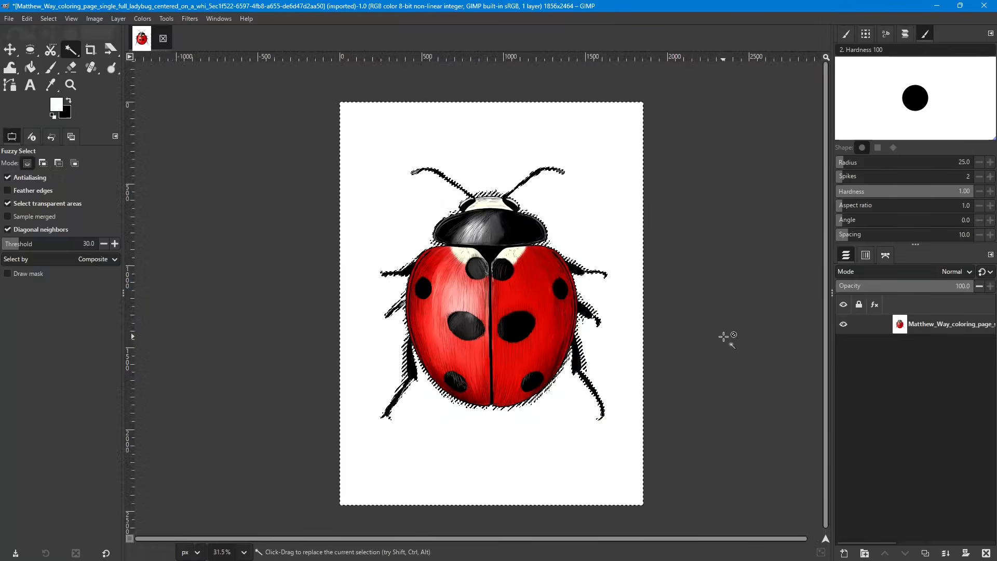
drag(607, 538, 639, 538)
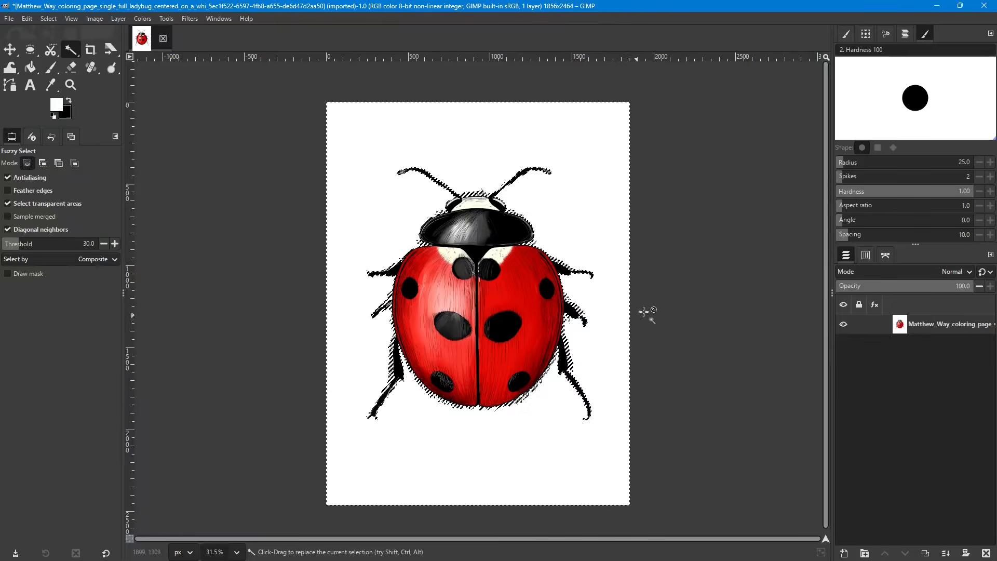
key(Delete)
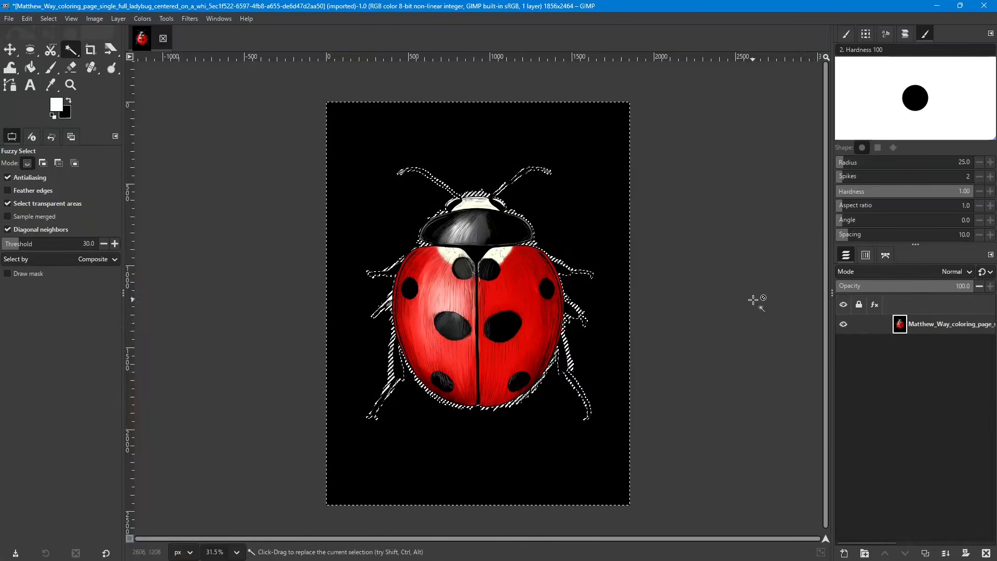
key(ctrl+comma)
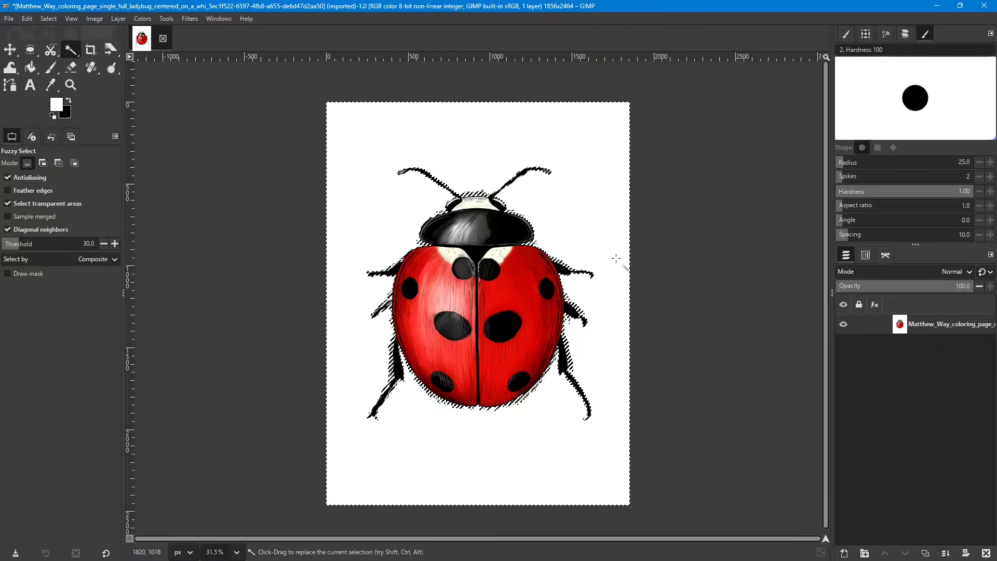
ctrl+scroll(565, 302, up, 2)
ctrl+scroll(564, 301, up, 7)
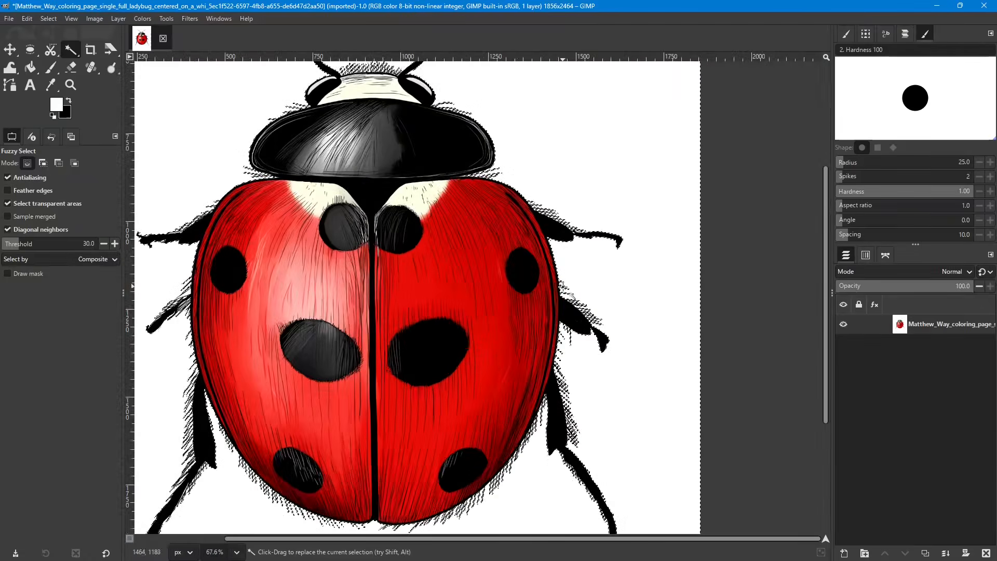
ctrl+scroll(573, 299, up, 5)
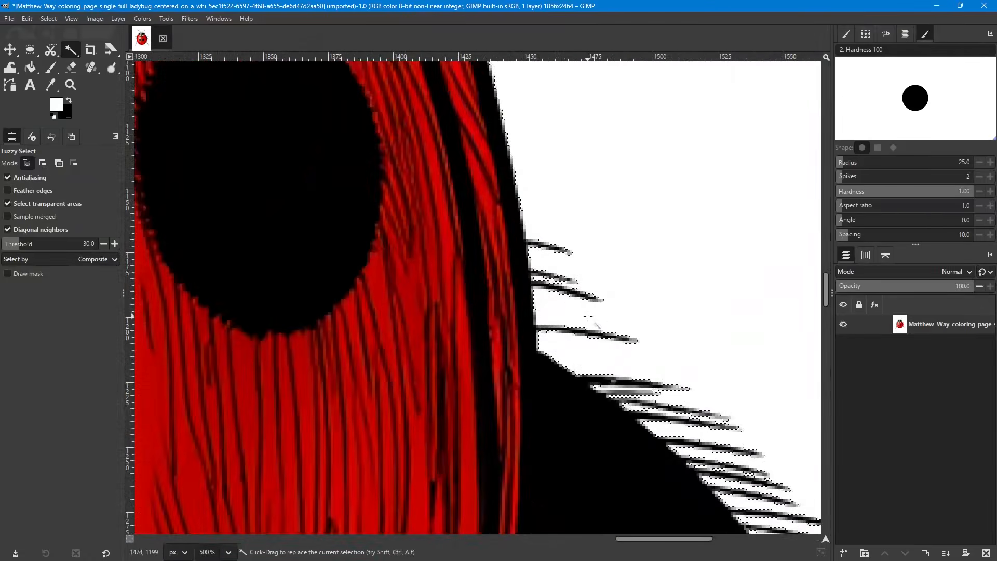
ctrl+scroll(593, 318, down, 8)
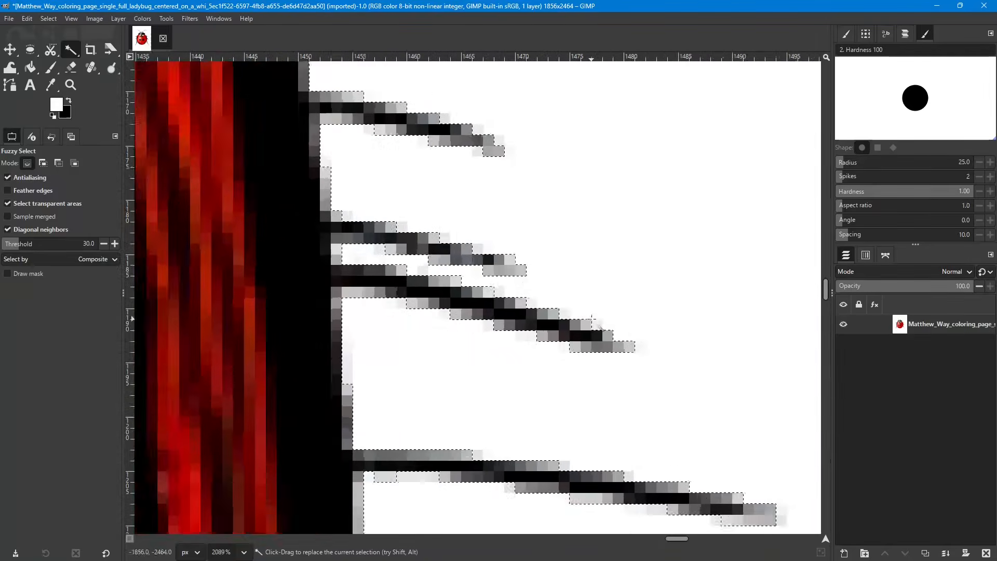
ctrl+scroll(539, 303, down, 5)
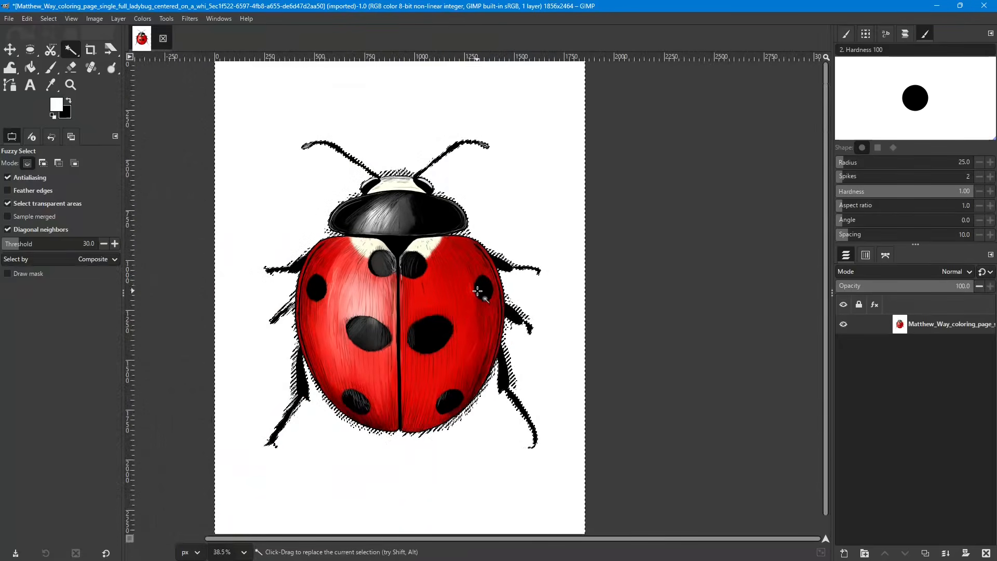
ctrl+scroll(478, 291, down, 1)
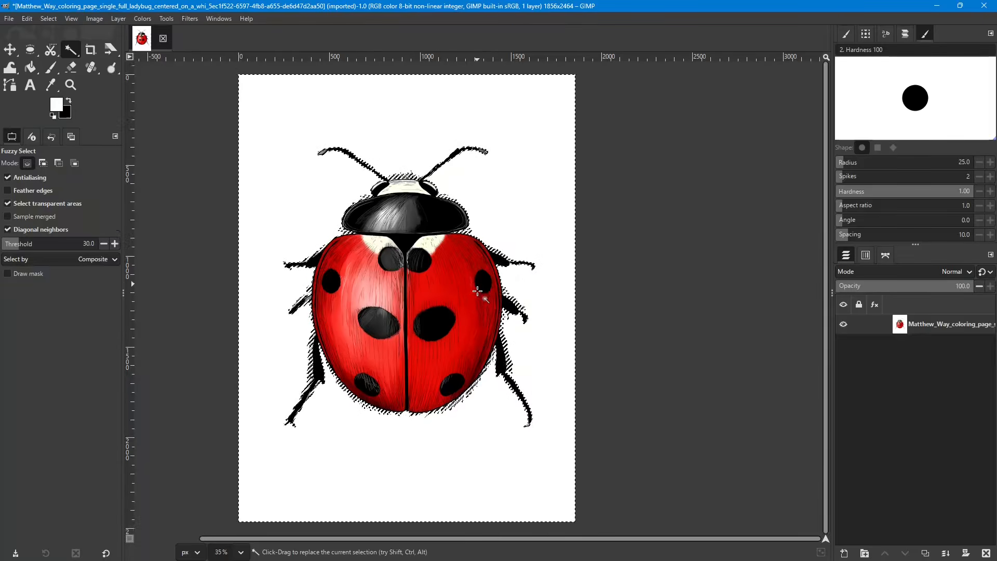
ctrl+scroll(477, 291, down, 1)
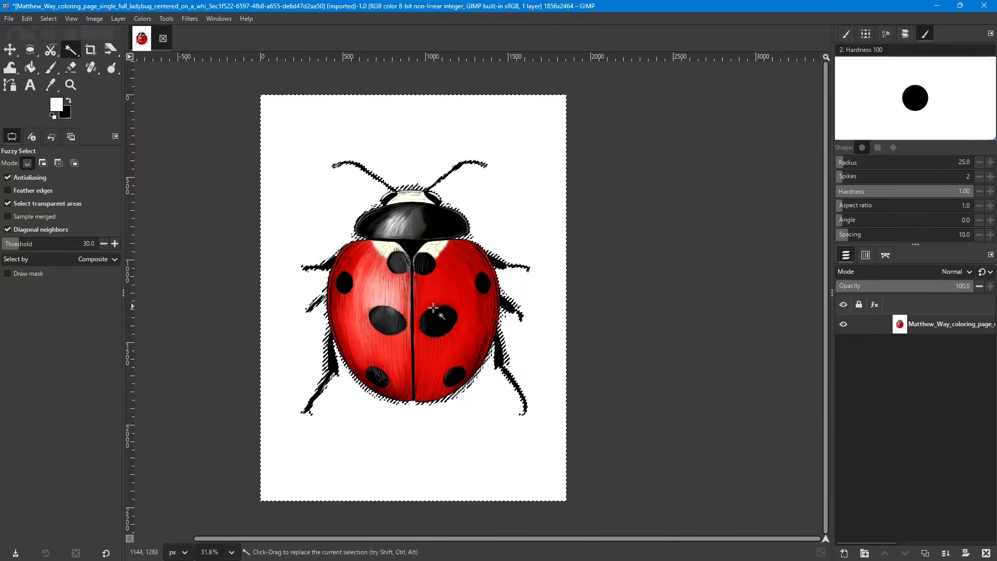
click(864, 258)
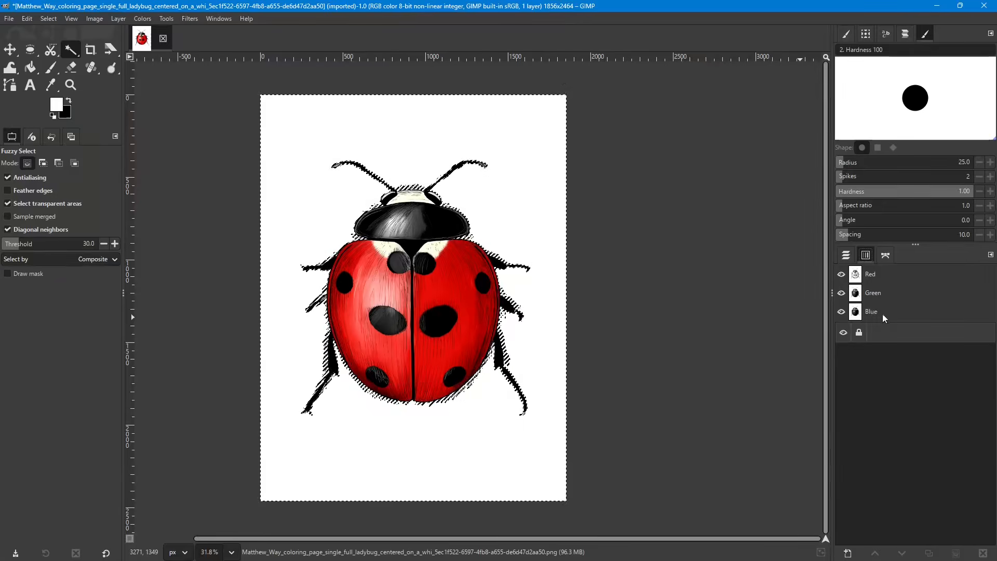
click(841, 275)
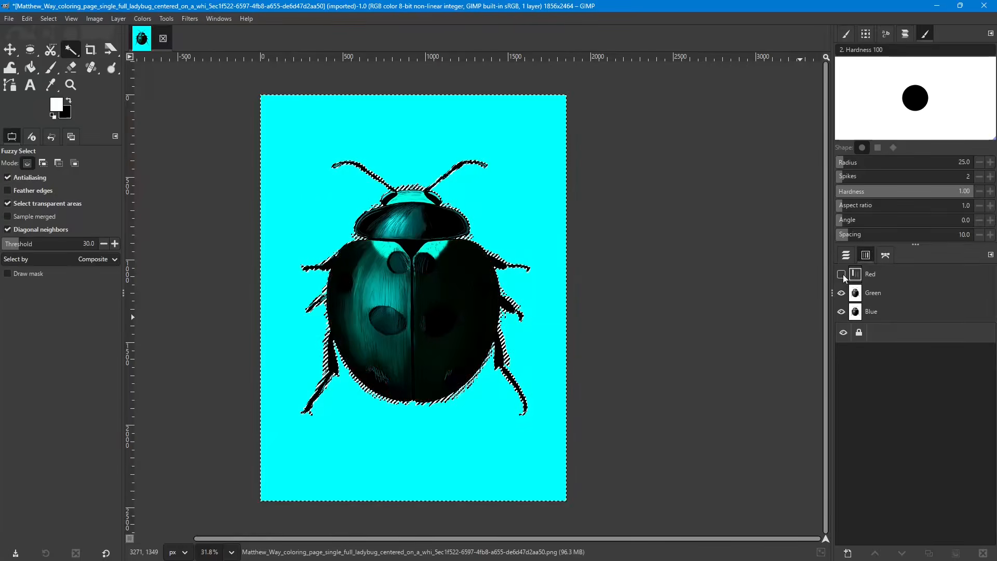
click(842, 293)
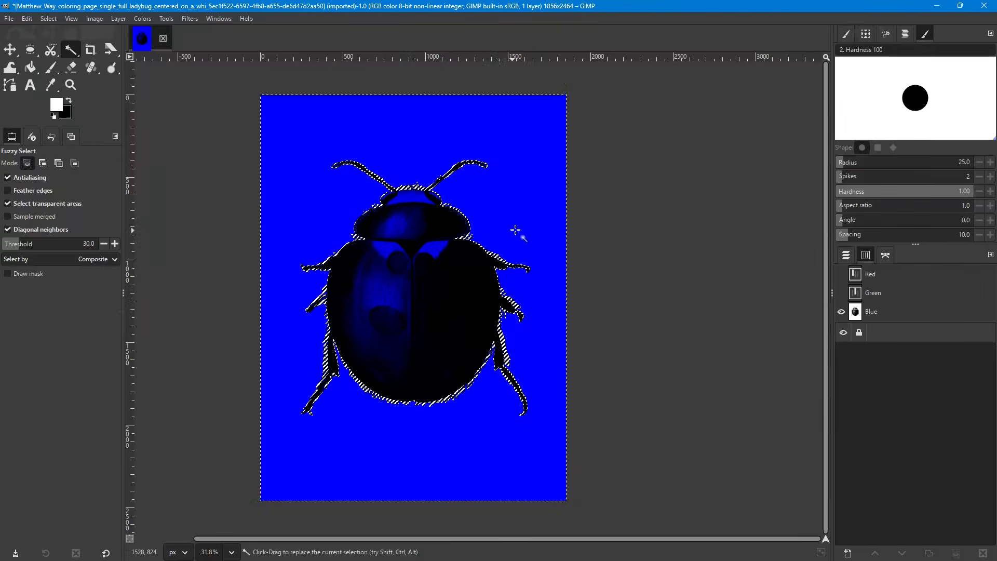
click(841, 311)
click(841, 293)
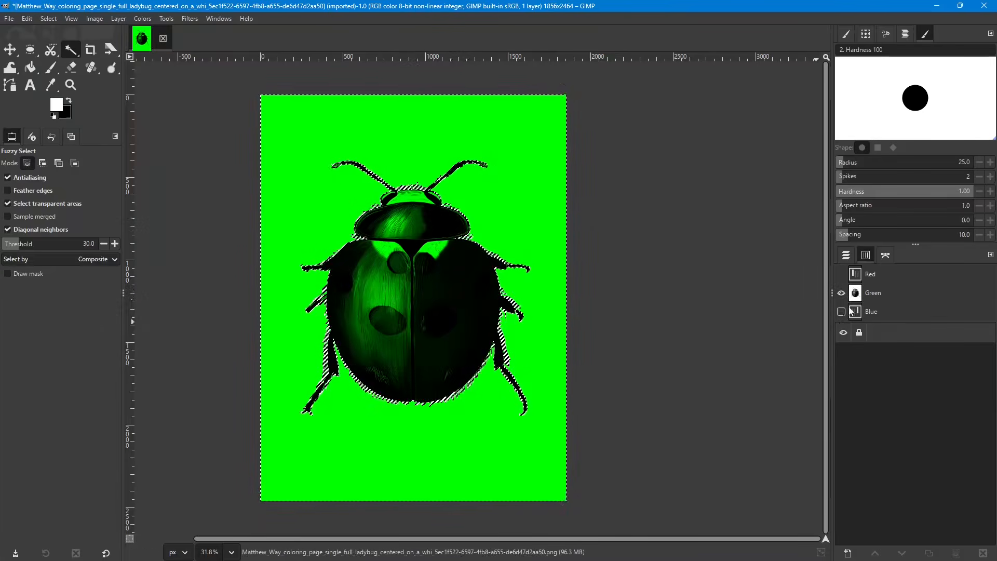
click(841, 293)
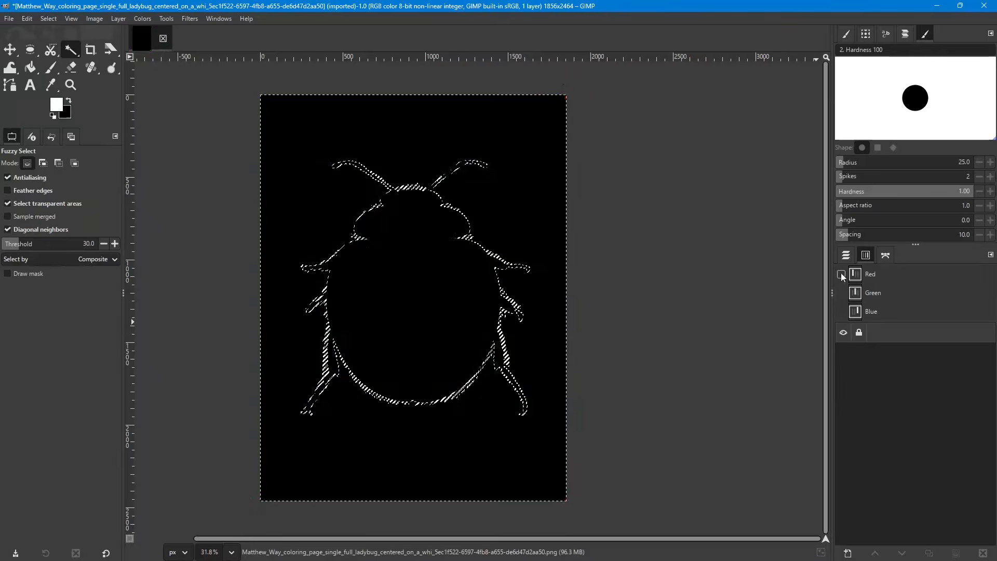
click(841, 274)
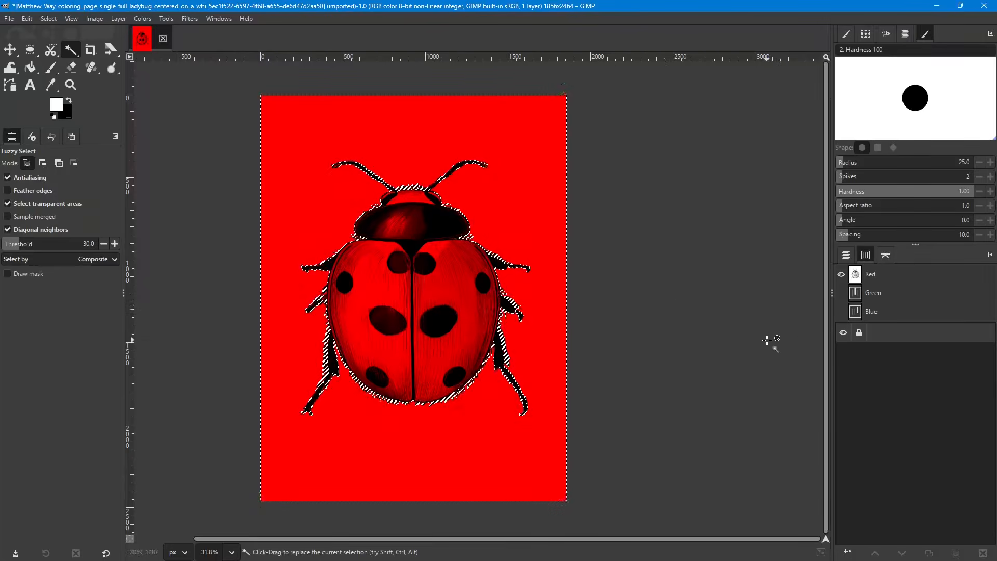
click(842, 275)
click(841, 293)
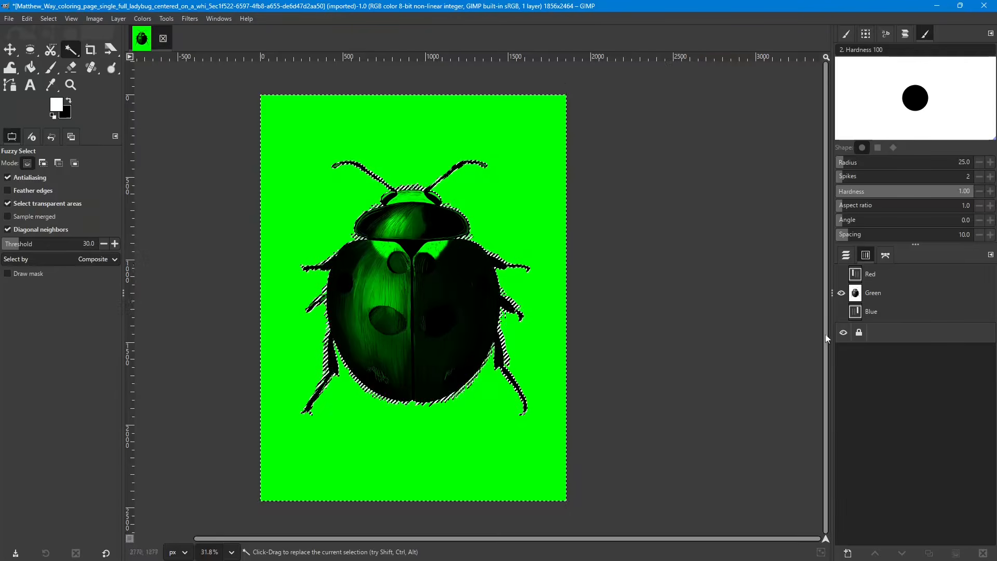
click(841, 312)
click(841, 274)
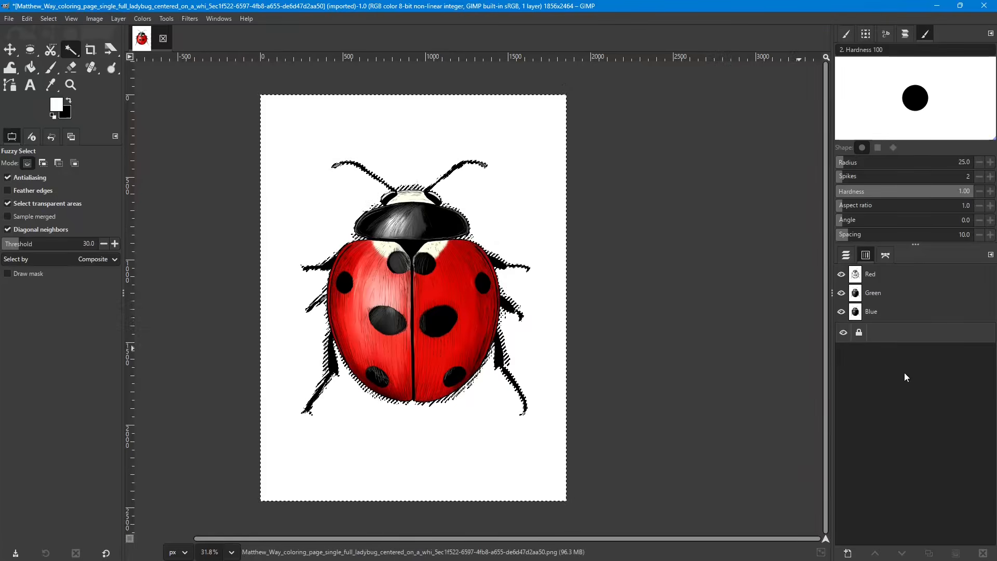
click(847, 255)
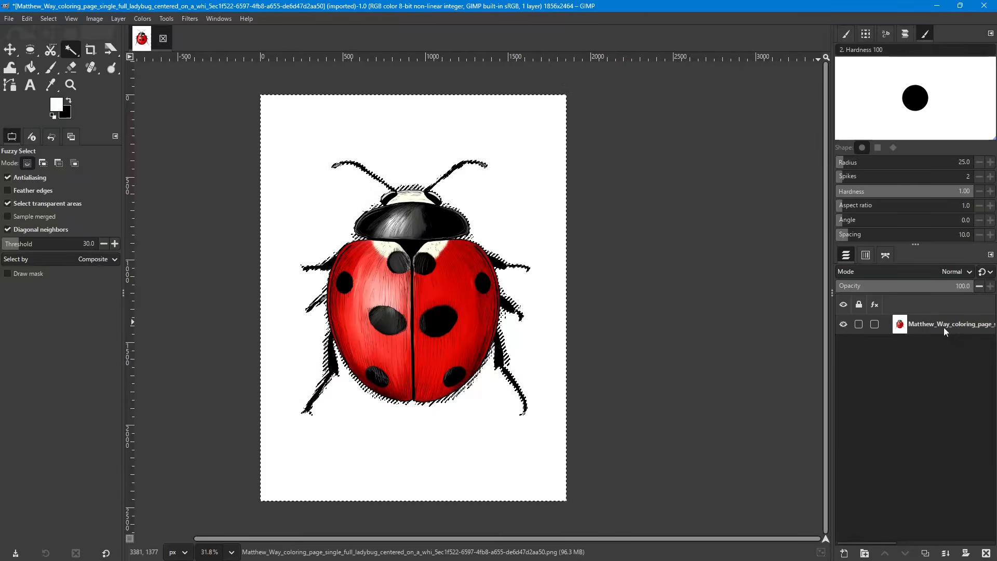
click(118, 19)
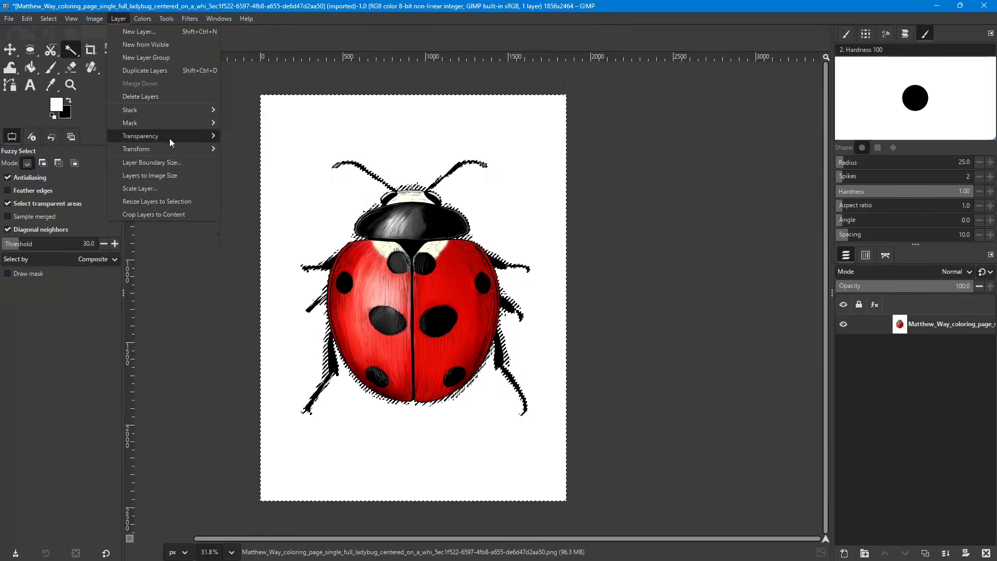
mouse_move(169, 137)
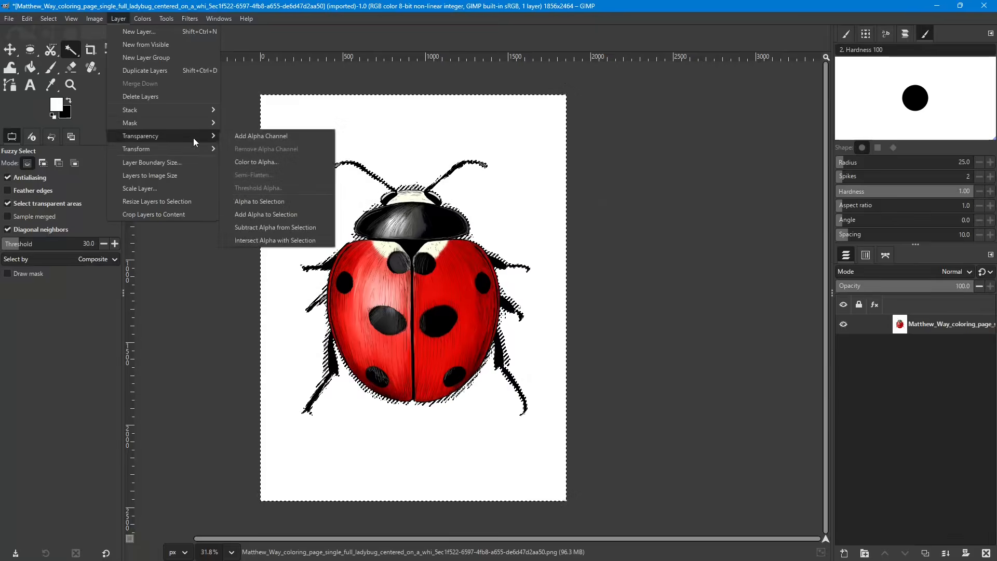
click(251, 134)
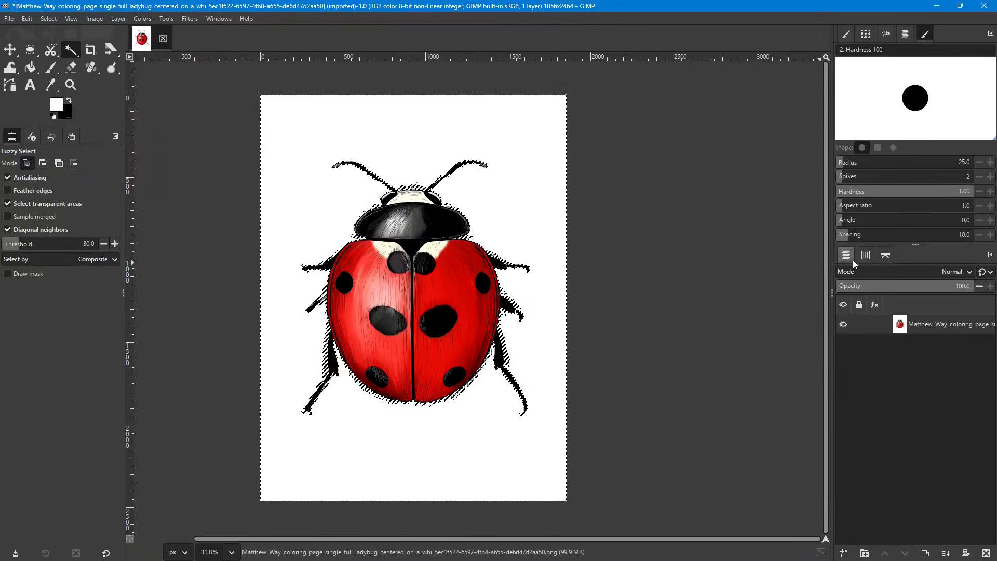
click(872, 255)
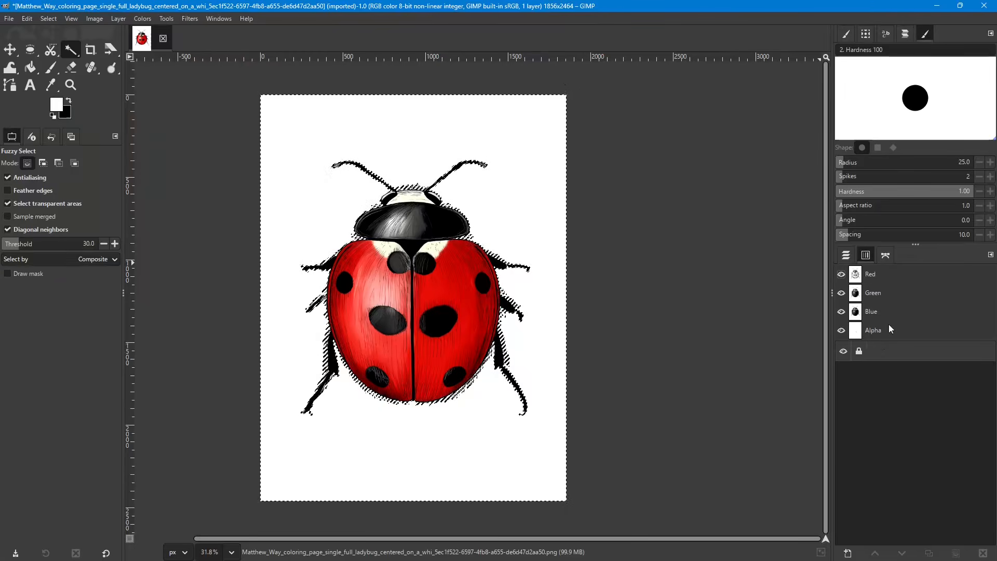
click(842, 330)
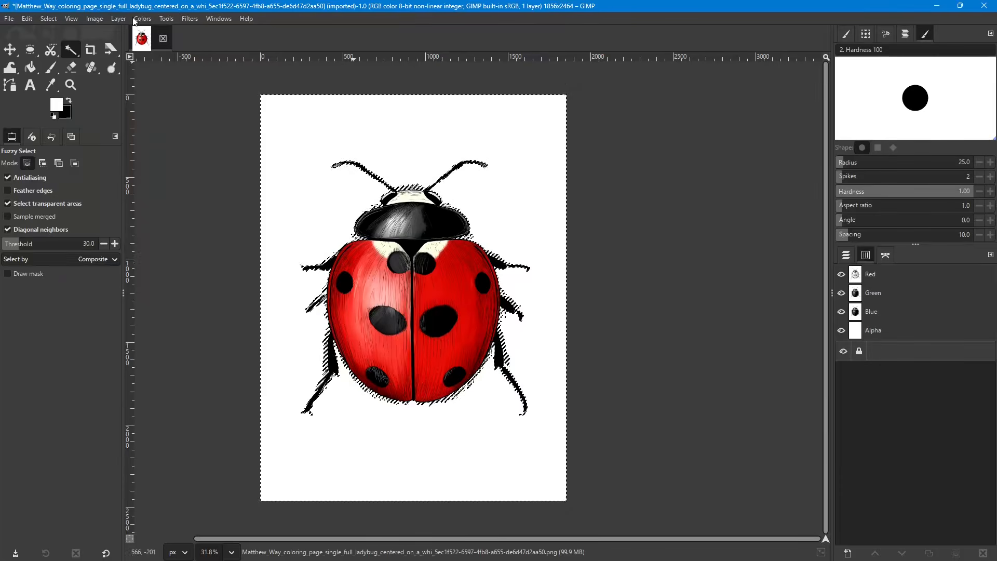
click(95, 19)
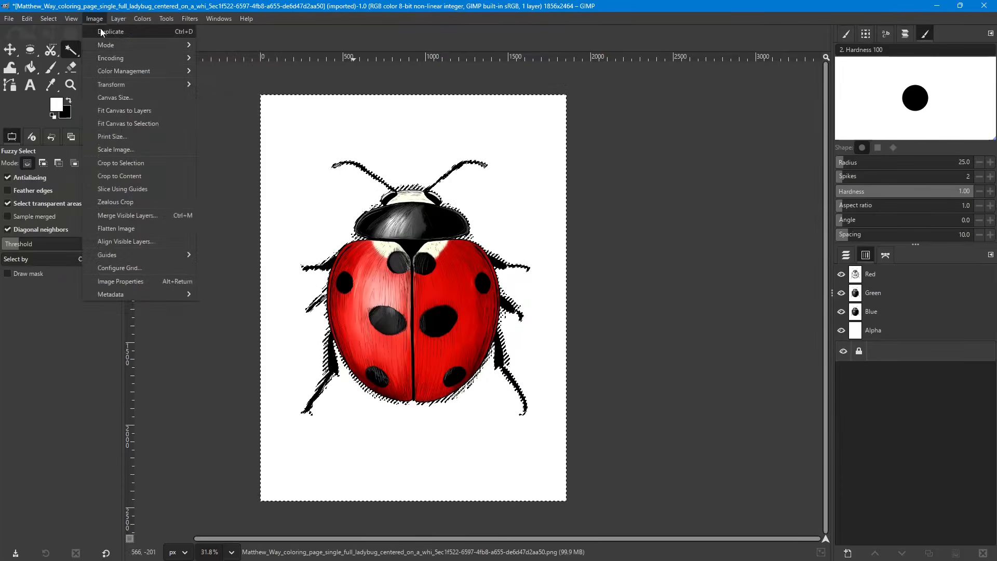
mouse_move(120, 20)
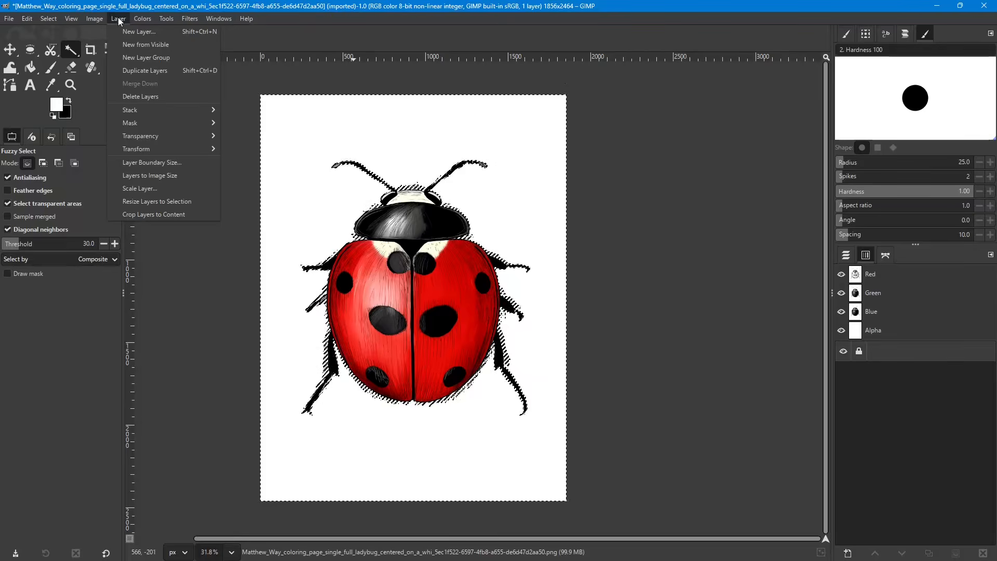
mouse_move(130, 135)
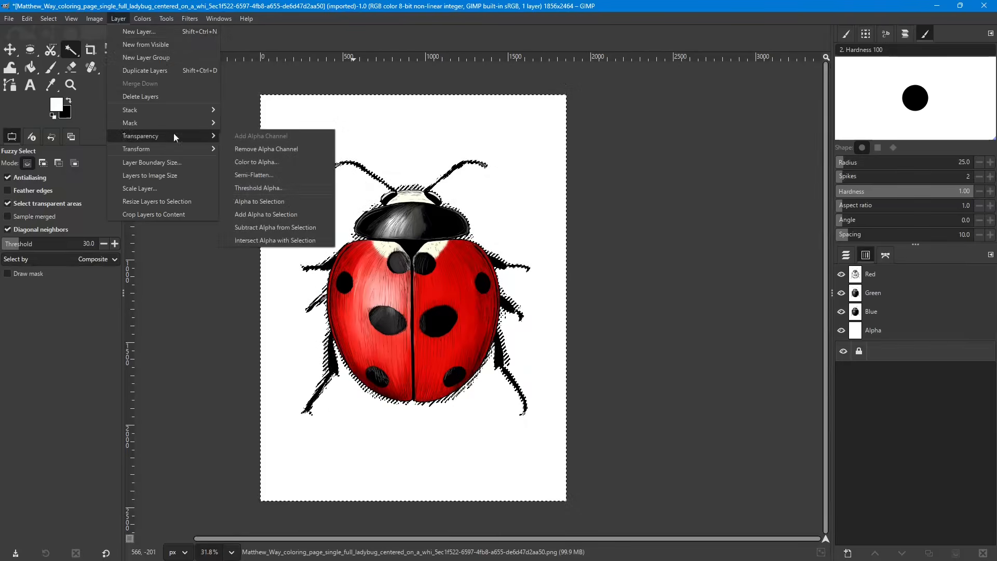
click(245, 148)
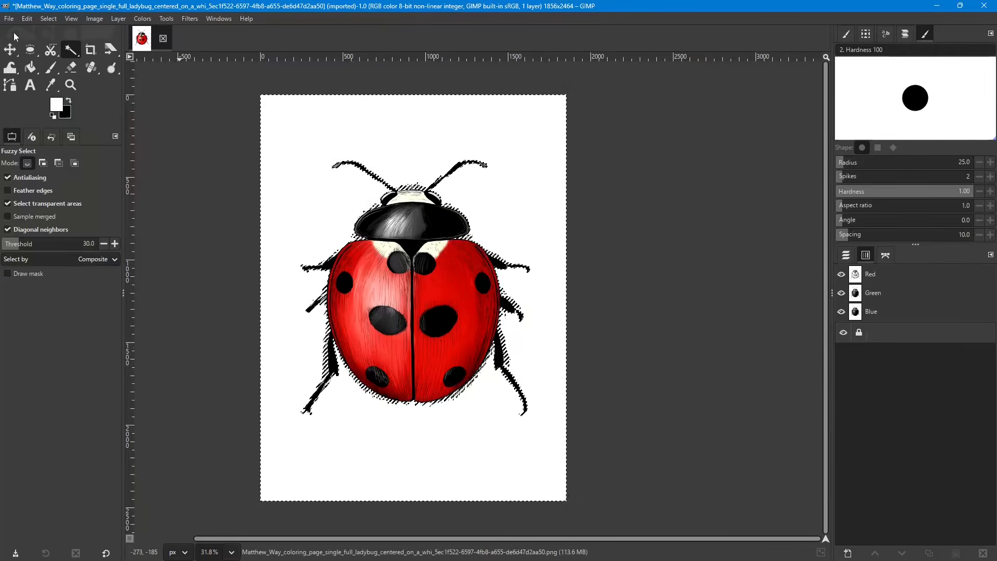
click(847, 255)
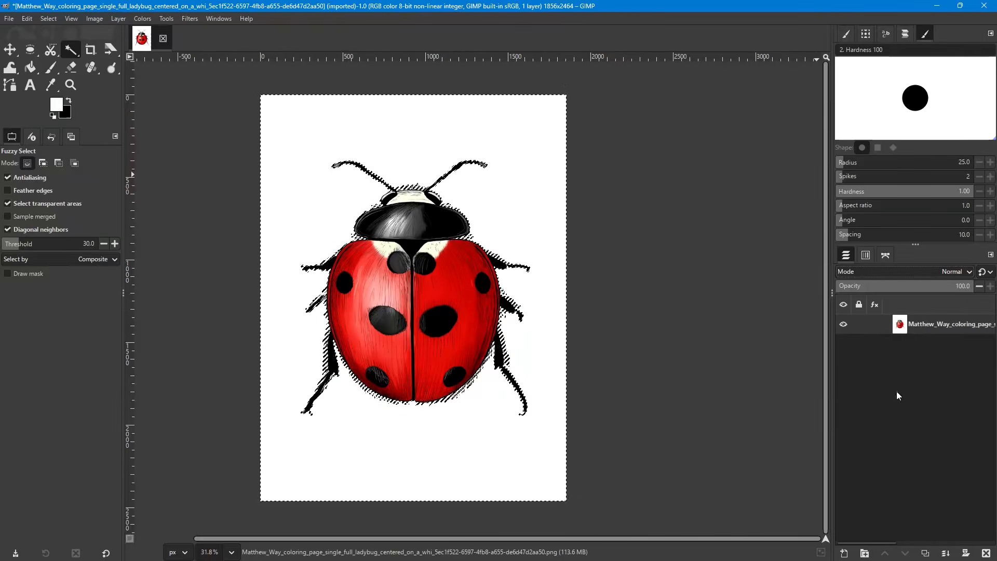
click(117, 19)
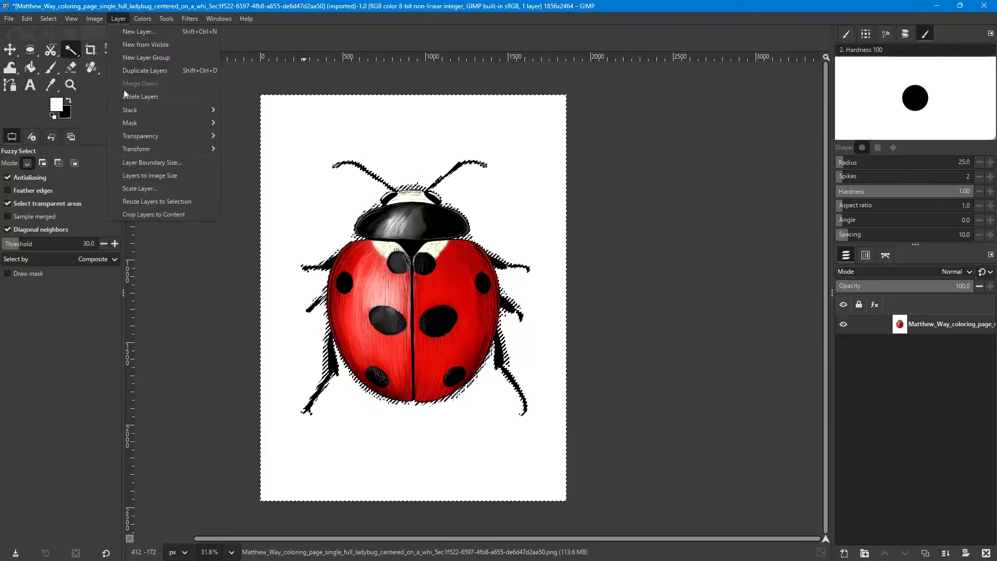
mouse_move(142, 135)
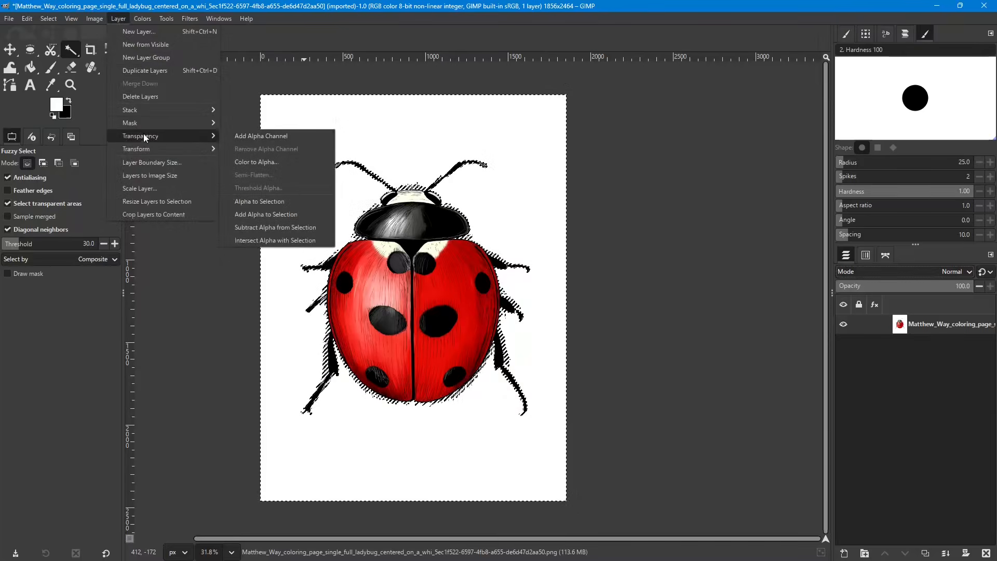
click(94, 19)
click(120, 20)
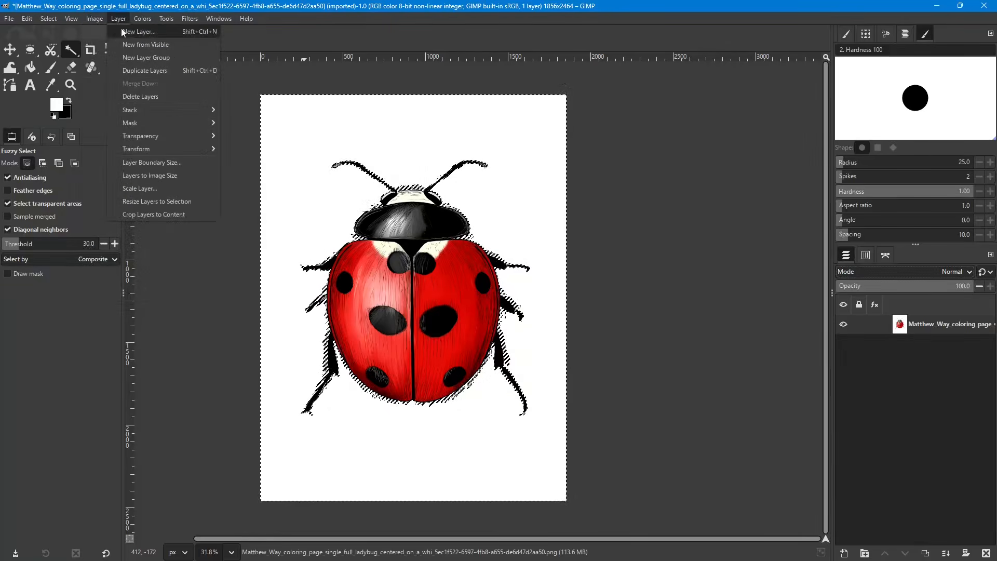
mouse_move(137, 135)
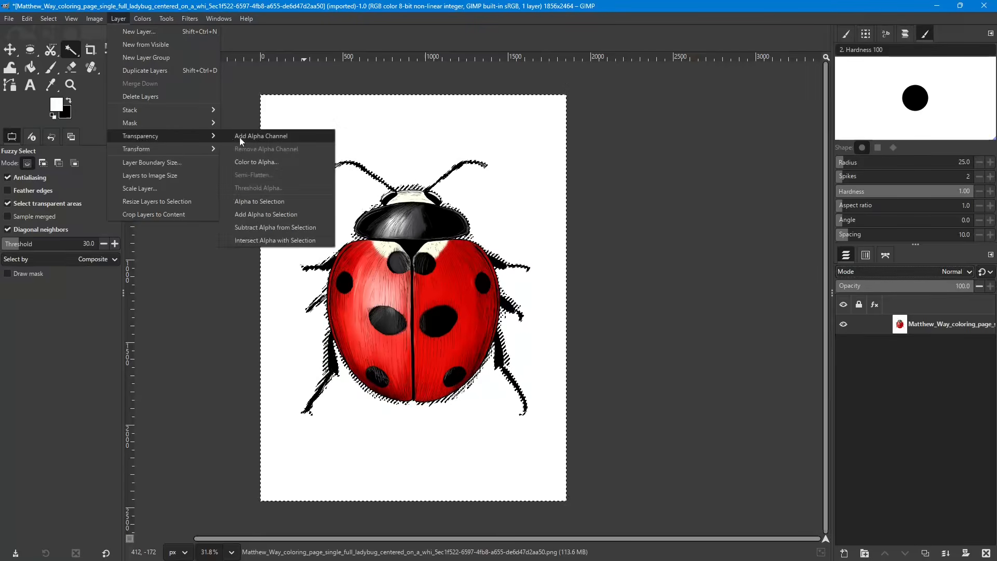
click(157, 284)
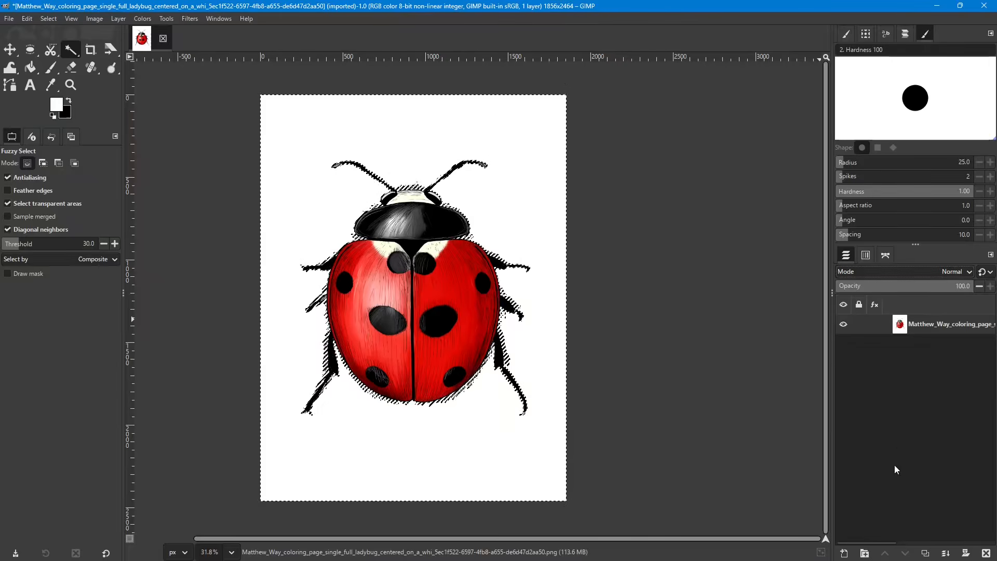
Step: Create a new transparency-filled layer and drag it below the ladybug layer
click(844, 552)
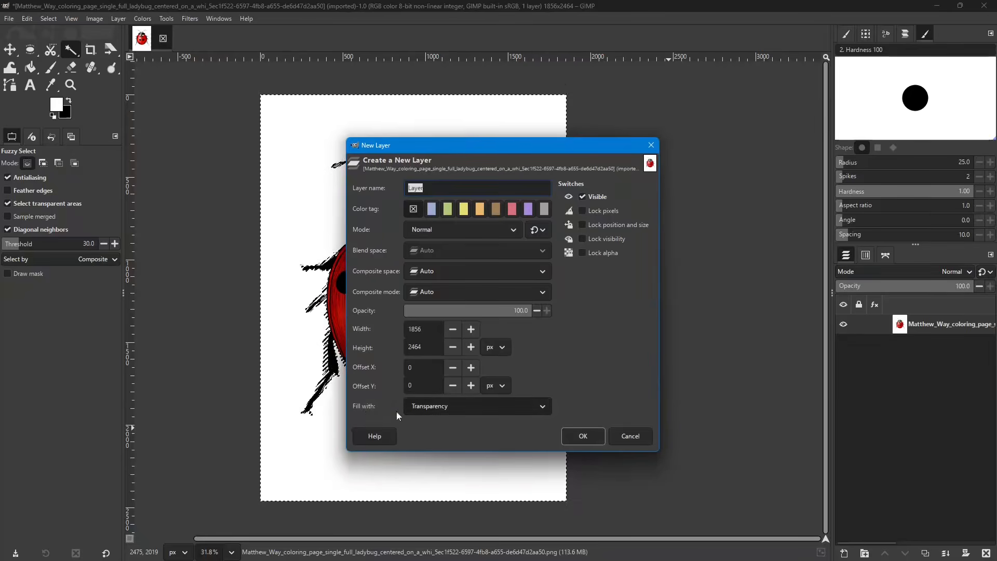
click(542, 406)
click(464, 407)
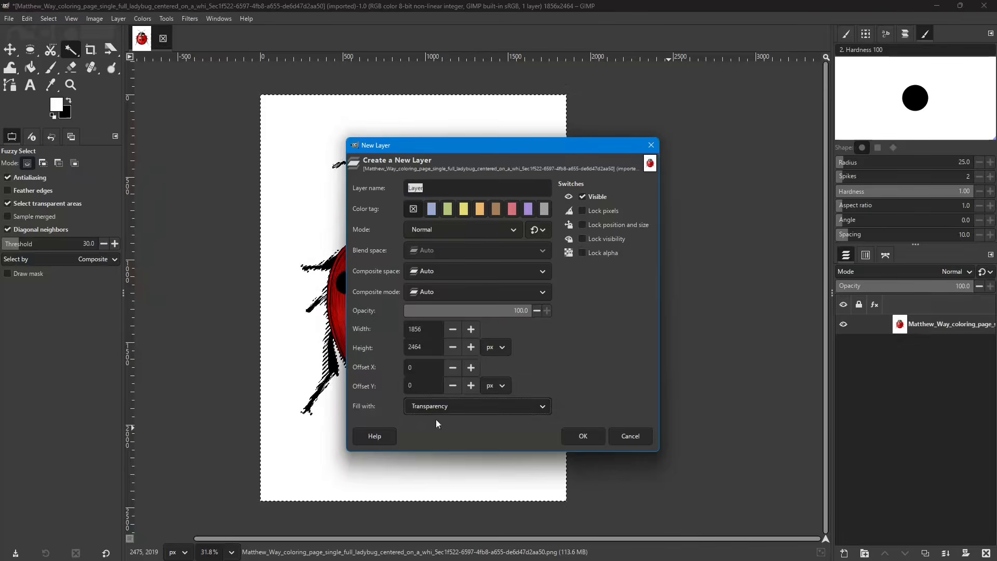
click(582, 437)
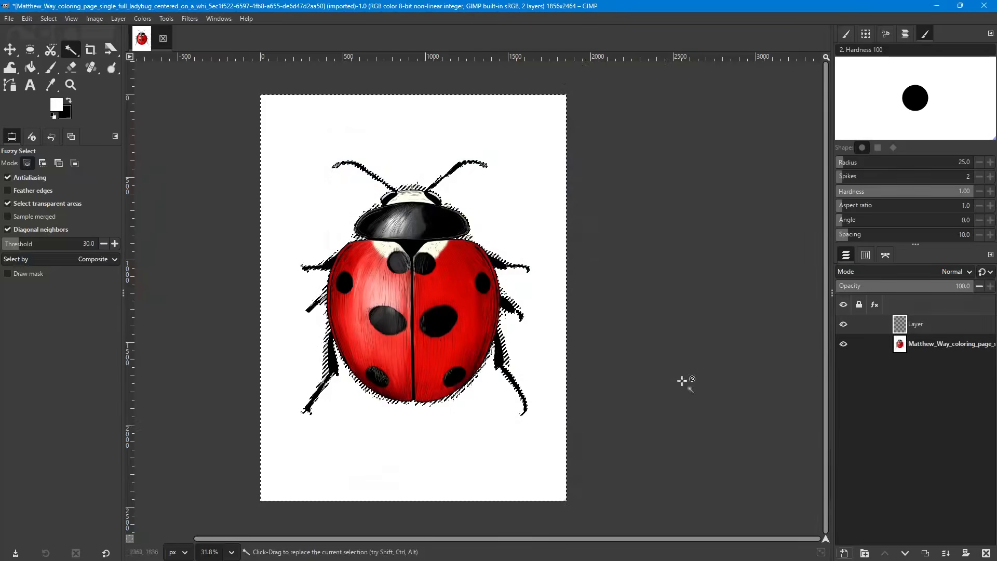
drag(912, 323, 928, 357)
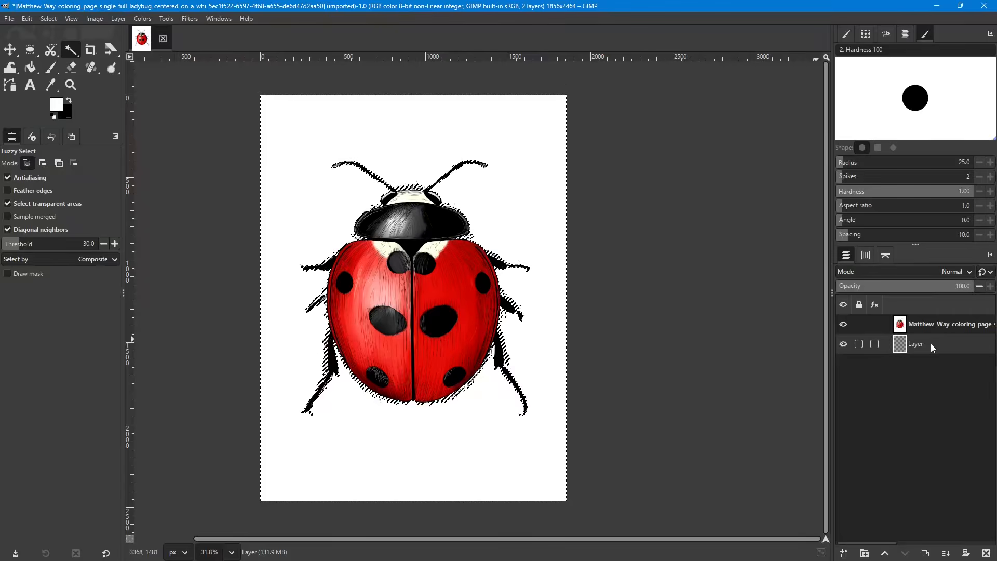
click(117, 18)
mouse_move(157, 135)
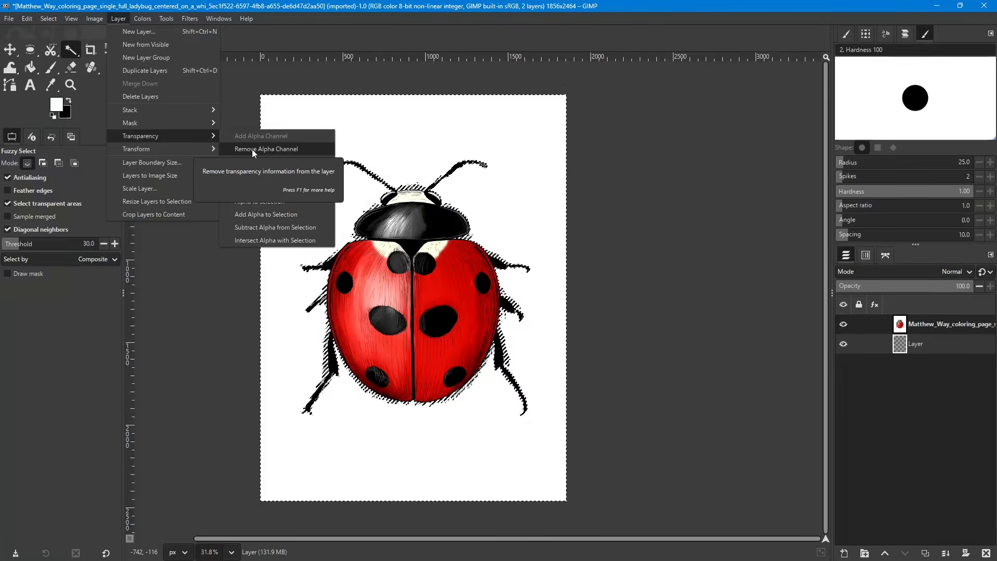
click(937, 332)
click(930, 344)
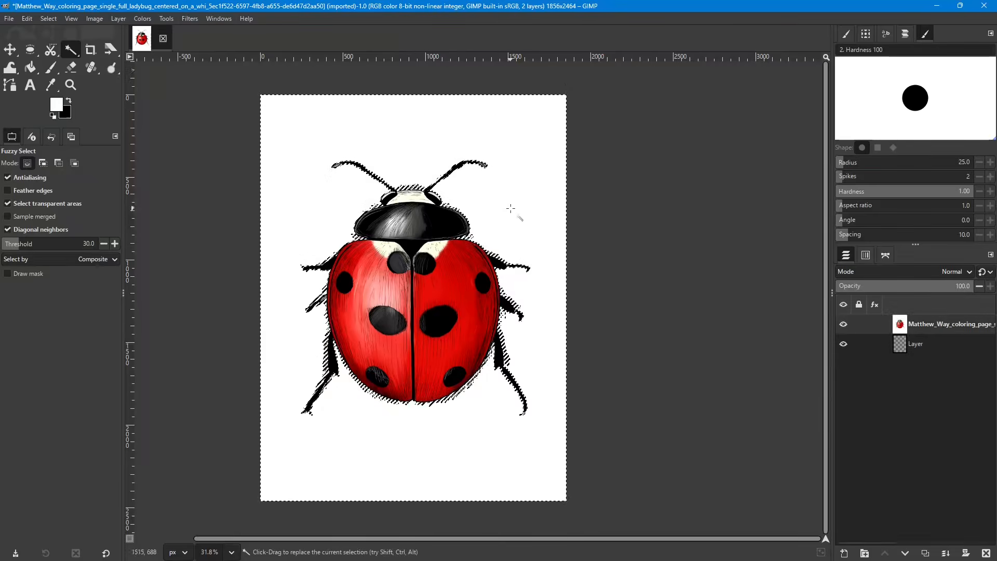
click(119, 19)
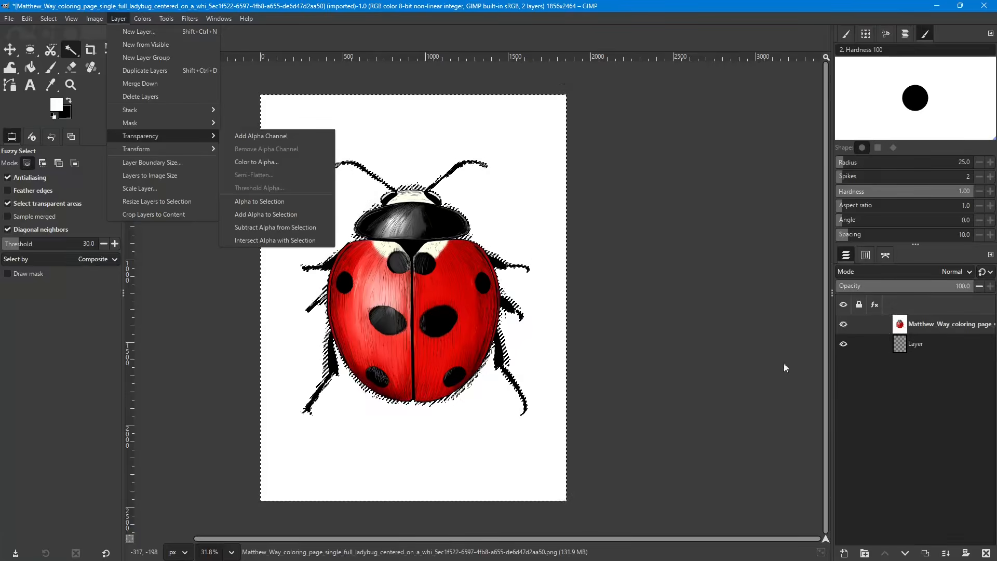
click(744, 340)
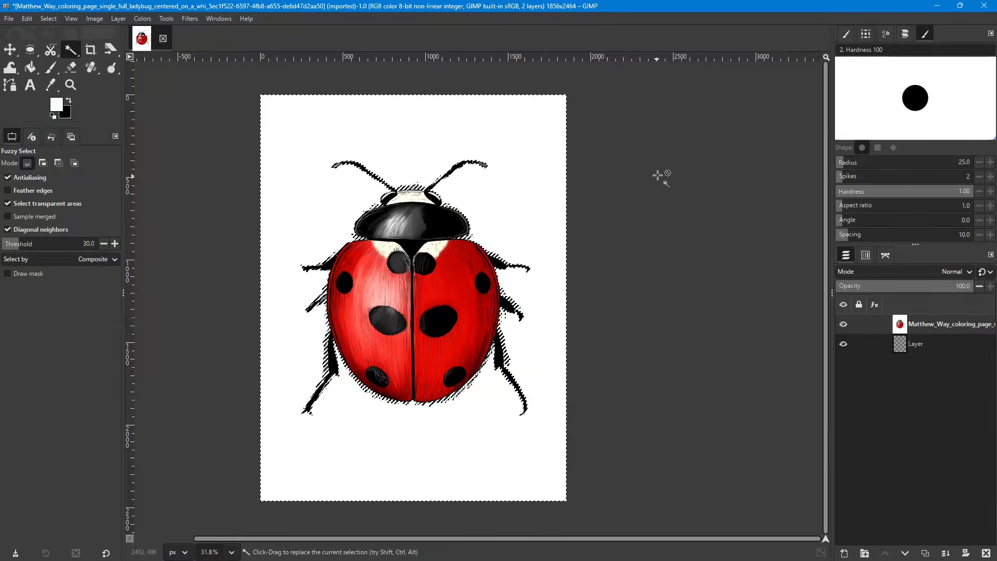
click(867, 257)
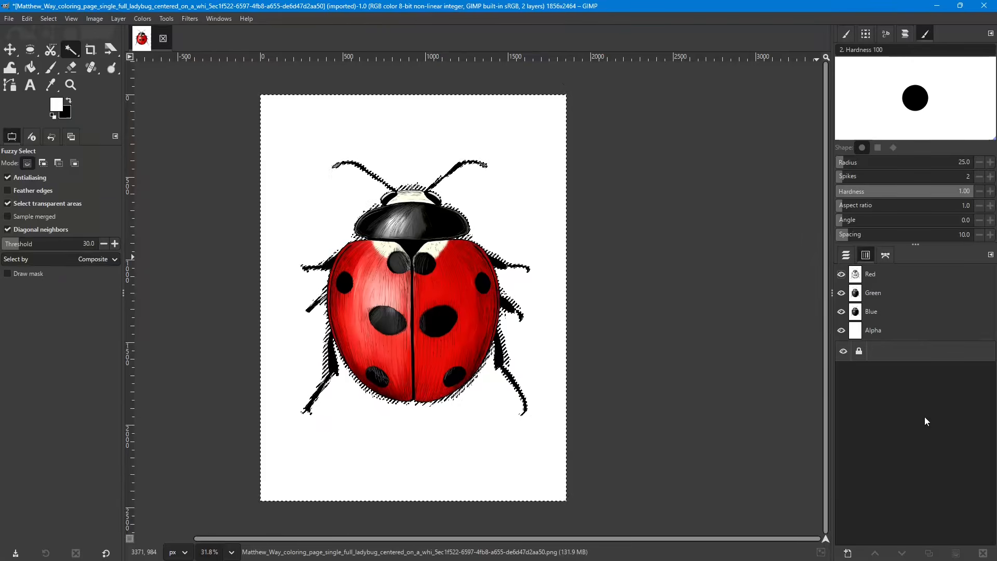
click(847, 255)
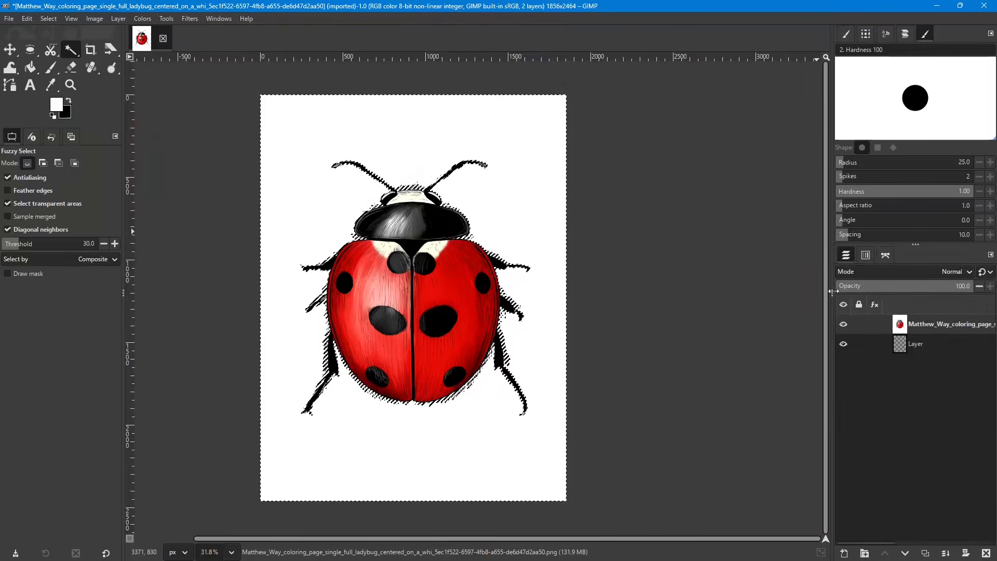
click(864, 255)
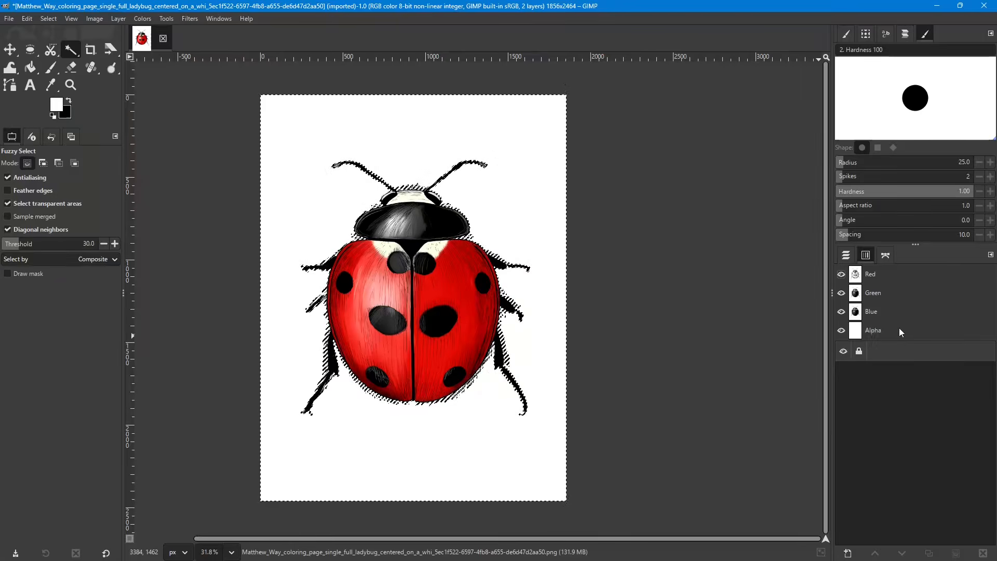
click(845, 255)
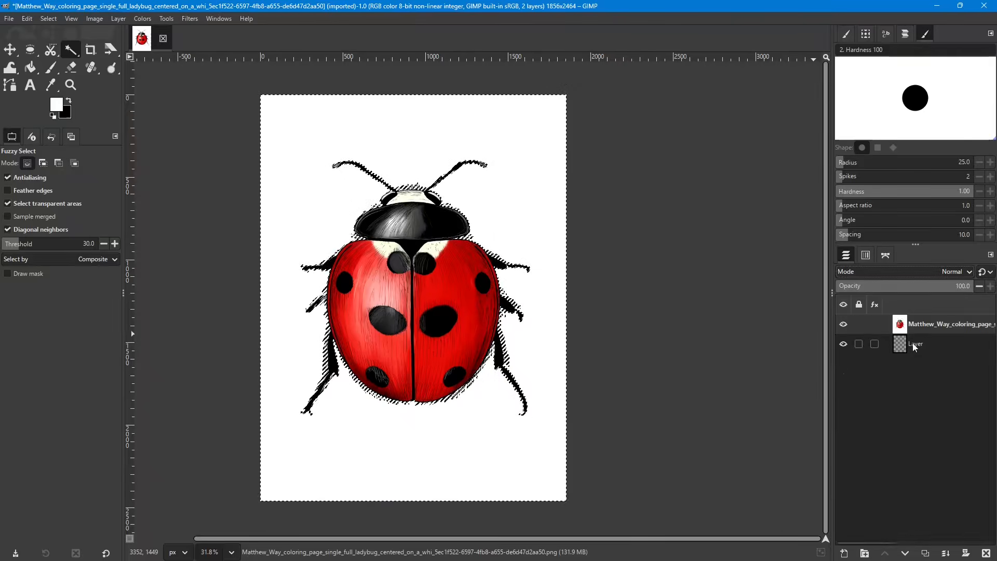
Step: Add an alpha channel to the ladybug layer via Layer > Transparency and confirm it in Channels
click(939, 346)
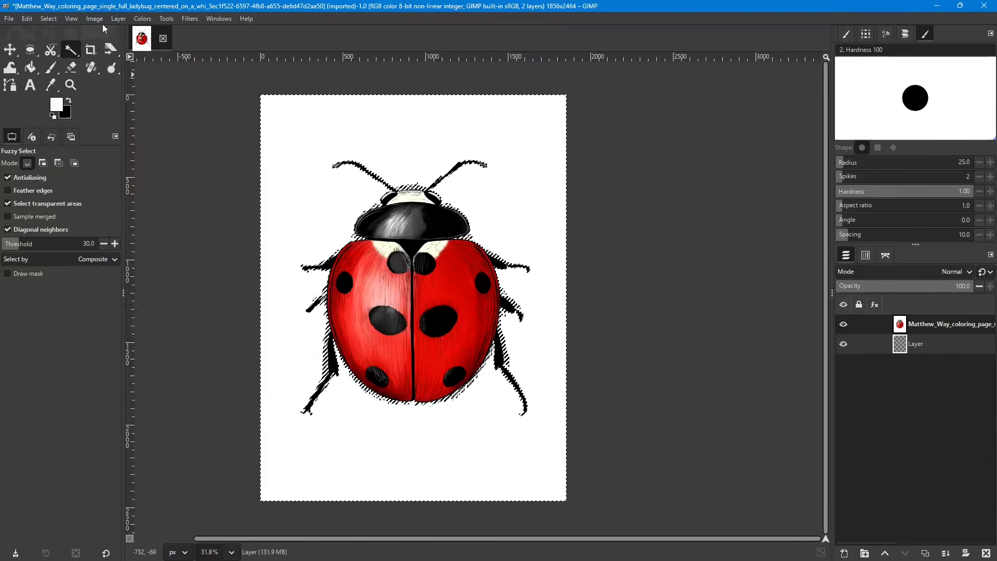
click(117, 18)
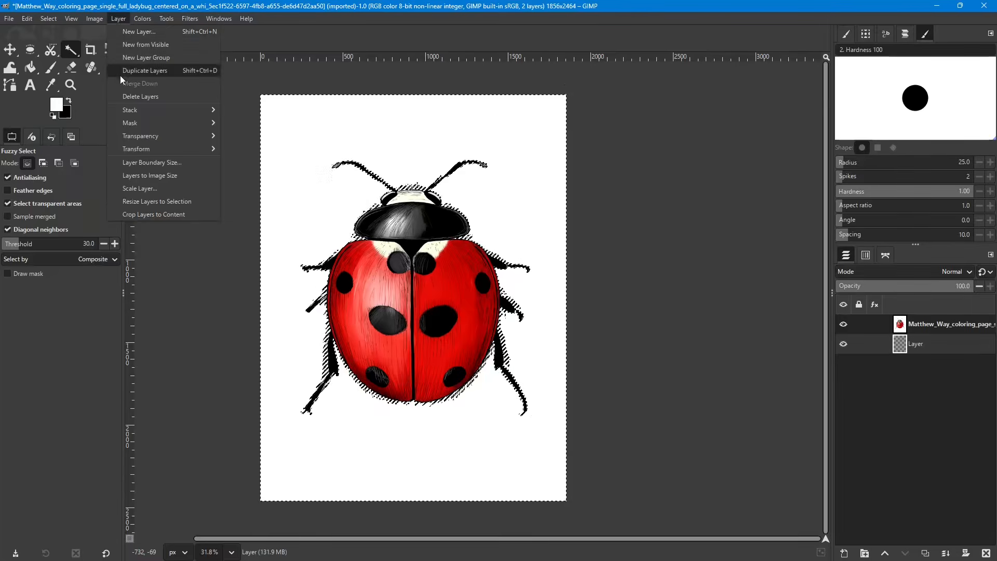
click(927, 324)
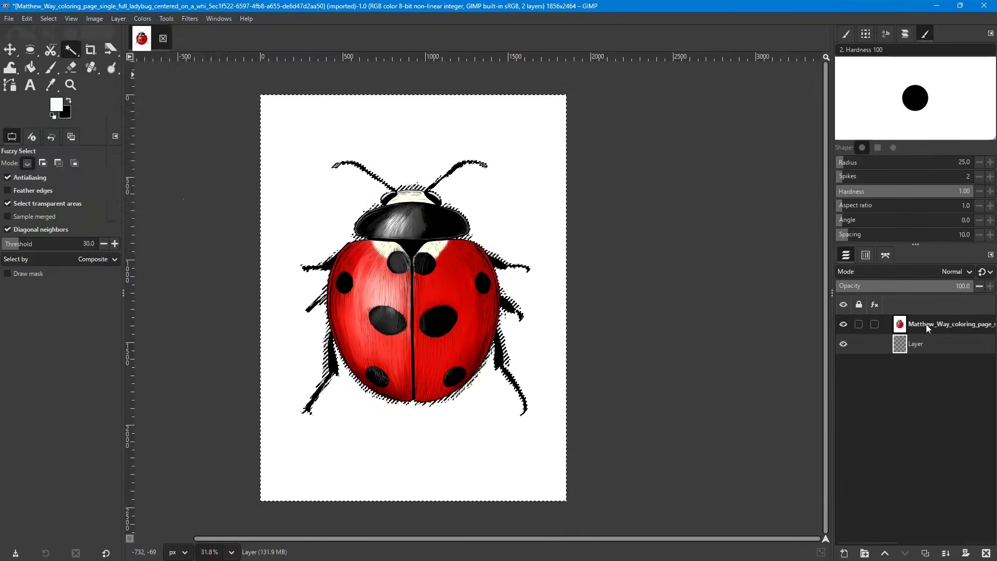
click(919, 326)
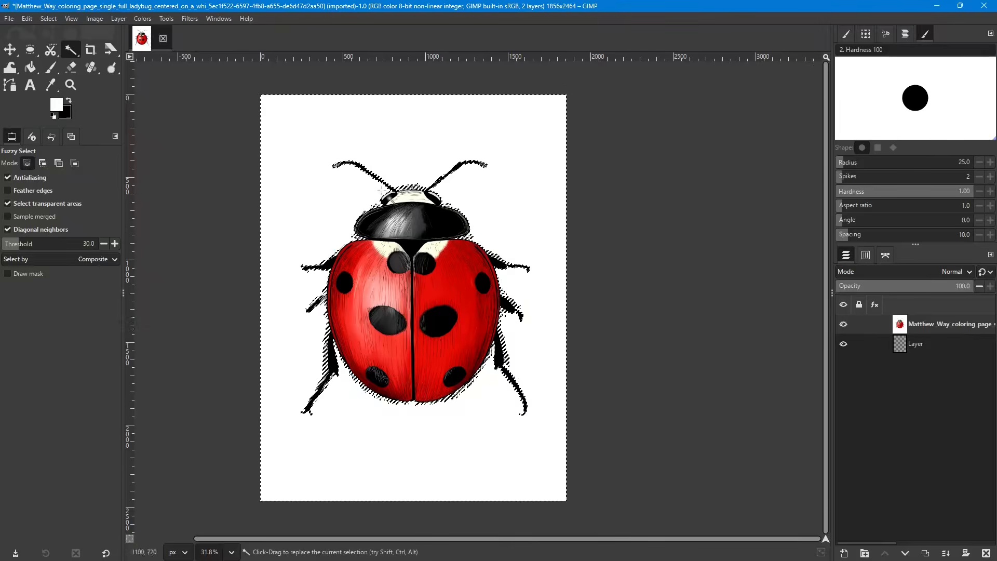
click(118, 20)
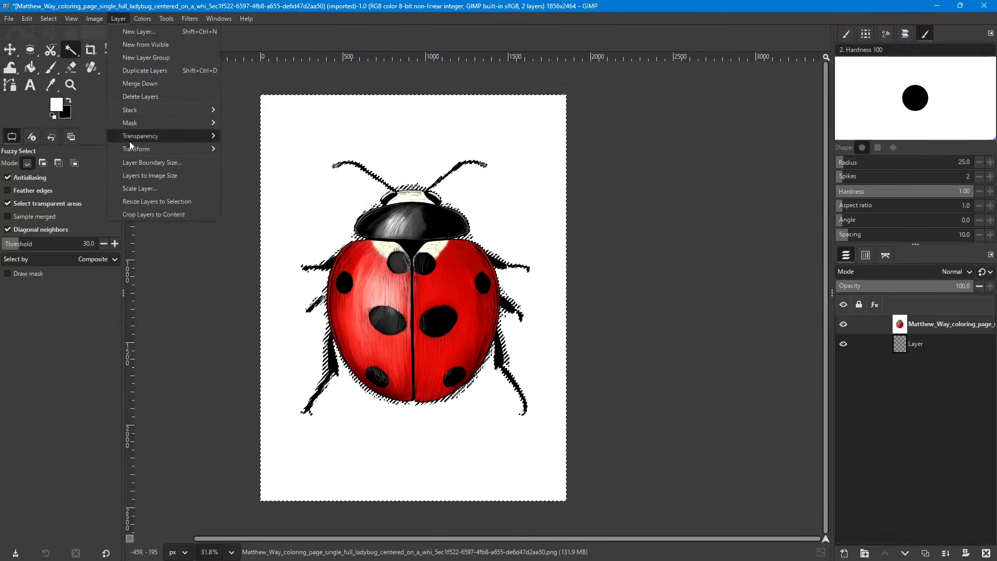
mouse_move(131, 139)
click(247, 135)
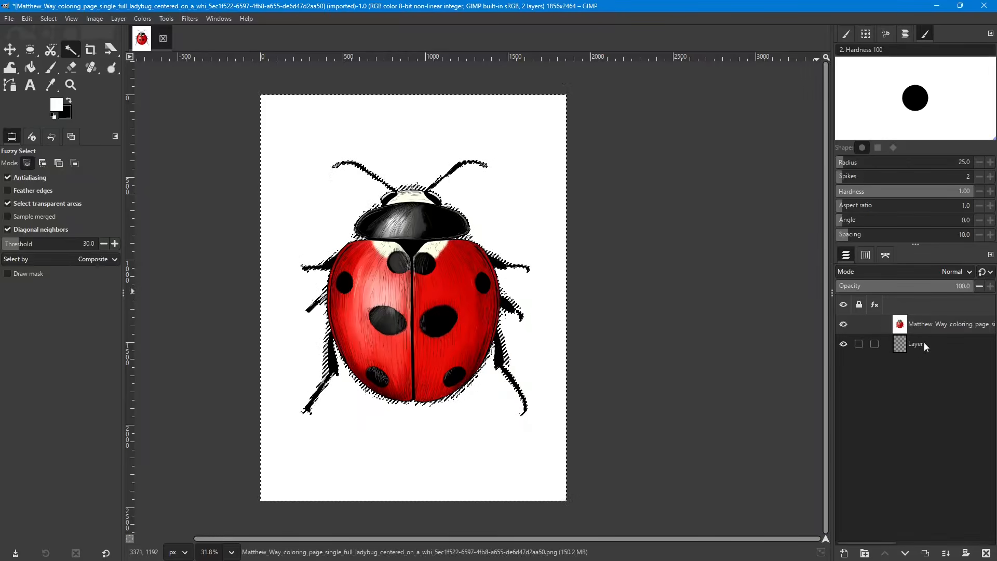
click(866, 255)
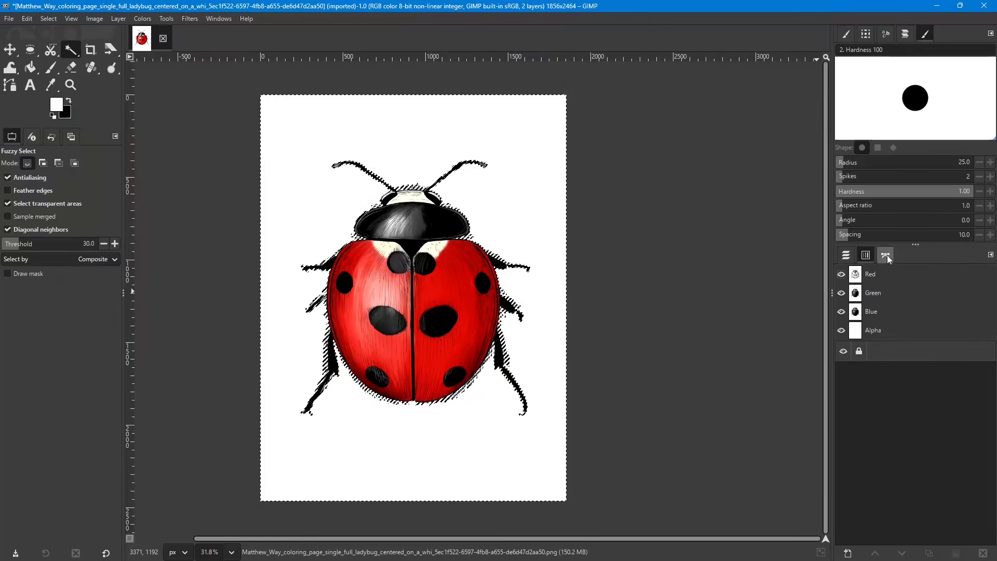
click(847, 255)
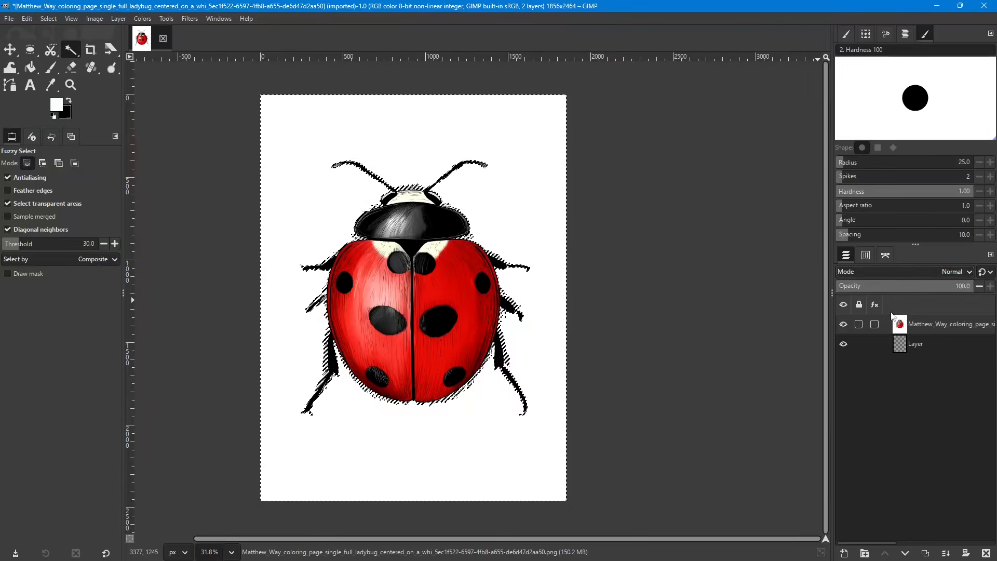
key(Delete)
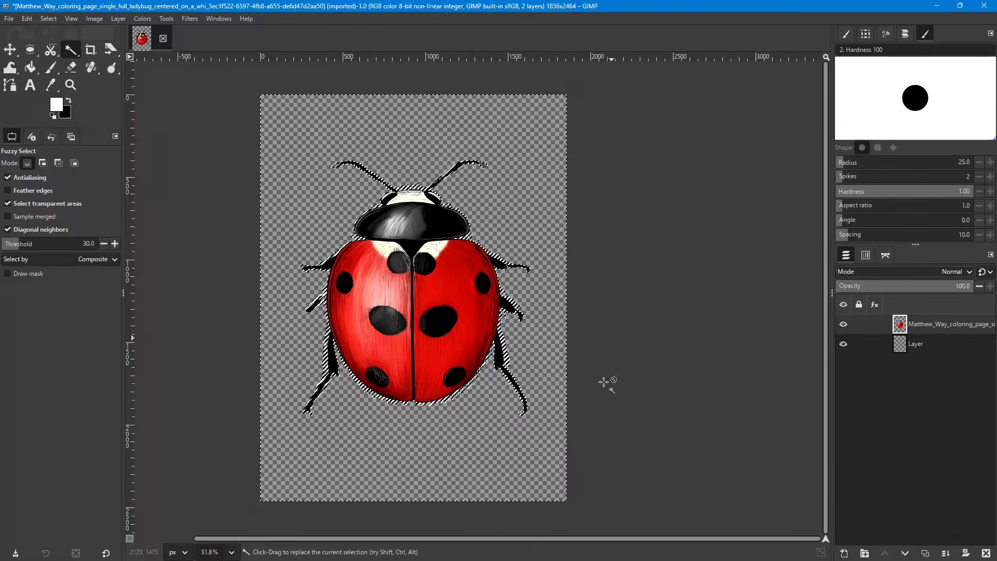
ctrl+scroll(479, 367, up, 2)
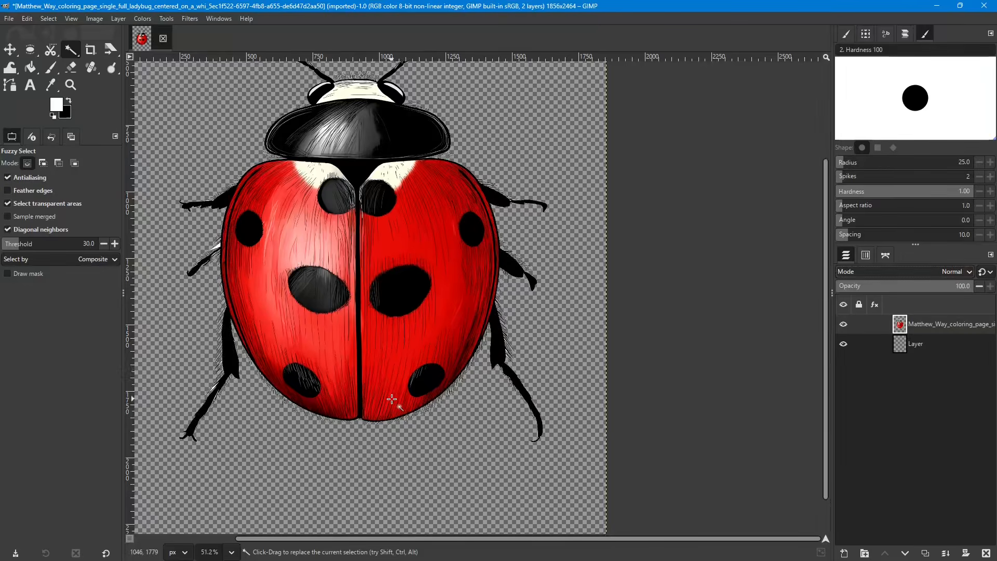
ctrl+scroll(192, 286, up, 1)
ctrl+scroll(192, 287, up, 4)
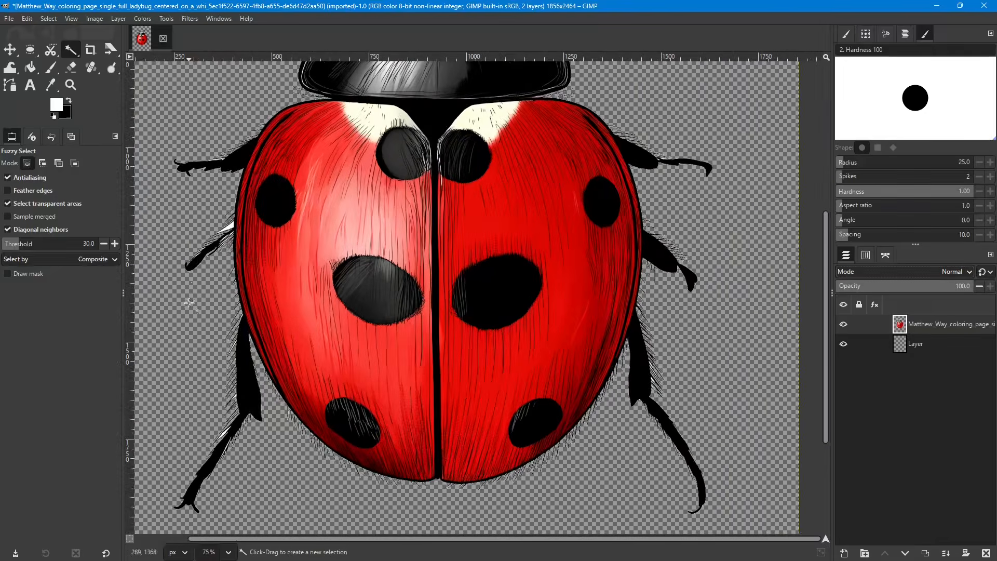
ctrl+scroll(217, 446, up, 5)
ctrl+scroll(221, 437, up, 4)
ctrl+scroll(220, 436, up, 12)
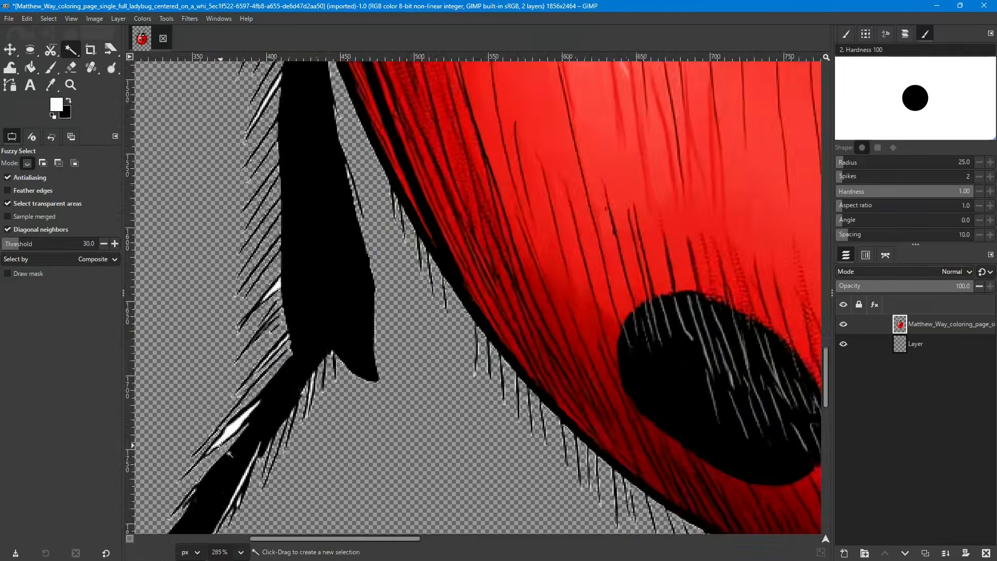
ctrl+scroll(241, 405, down, 17)
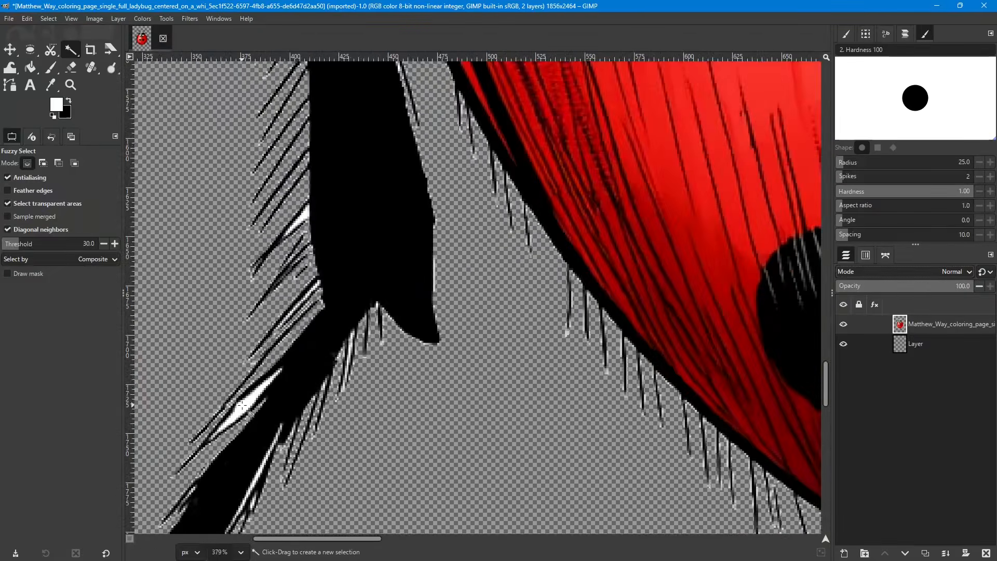
ctrl+scroll(247, 366, up, 7)
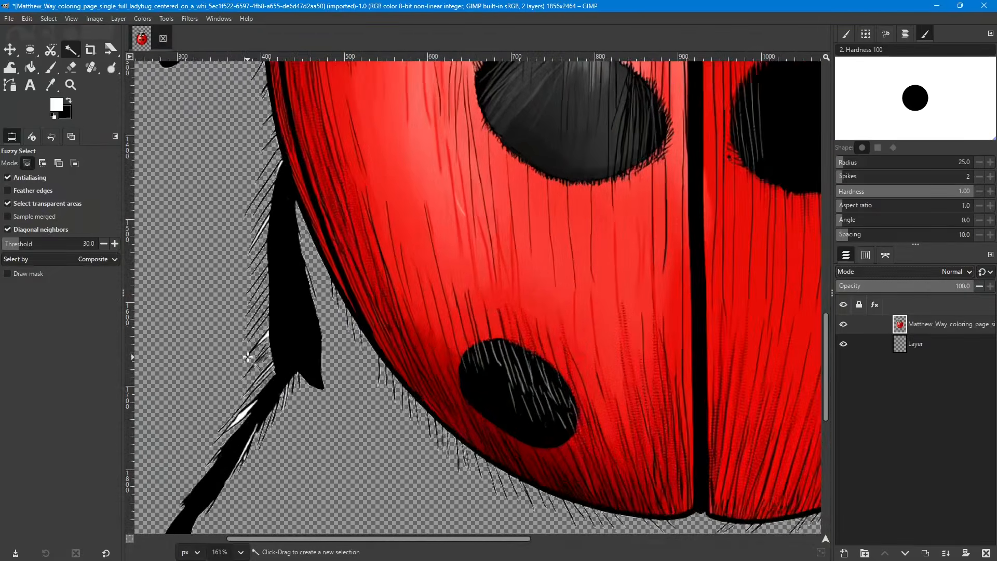
ctrl+scroll(265, 326, down, 9)
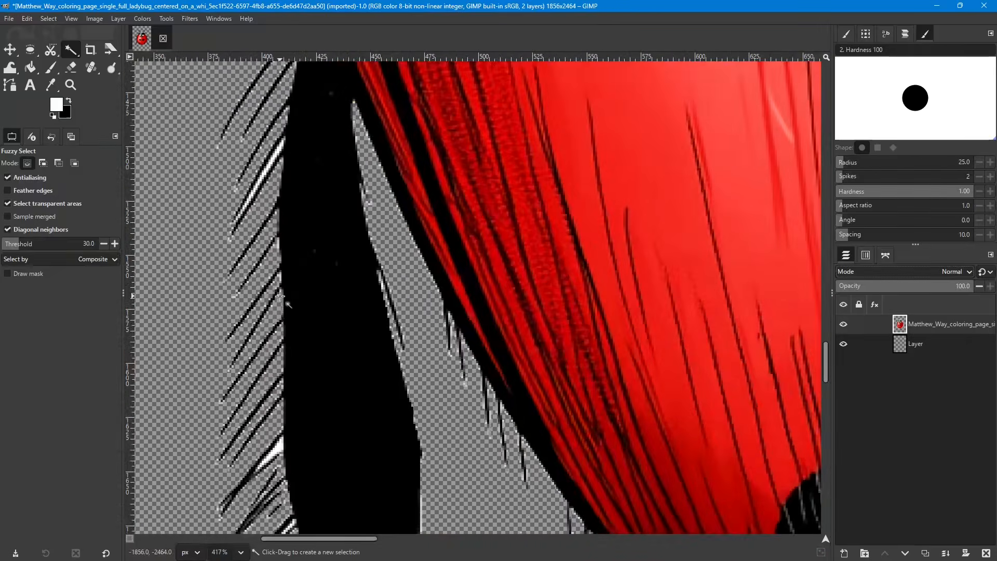
ctrl+scroll(616, 296, down, 8)
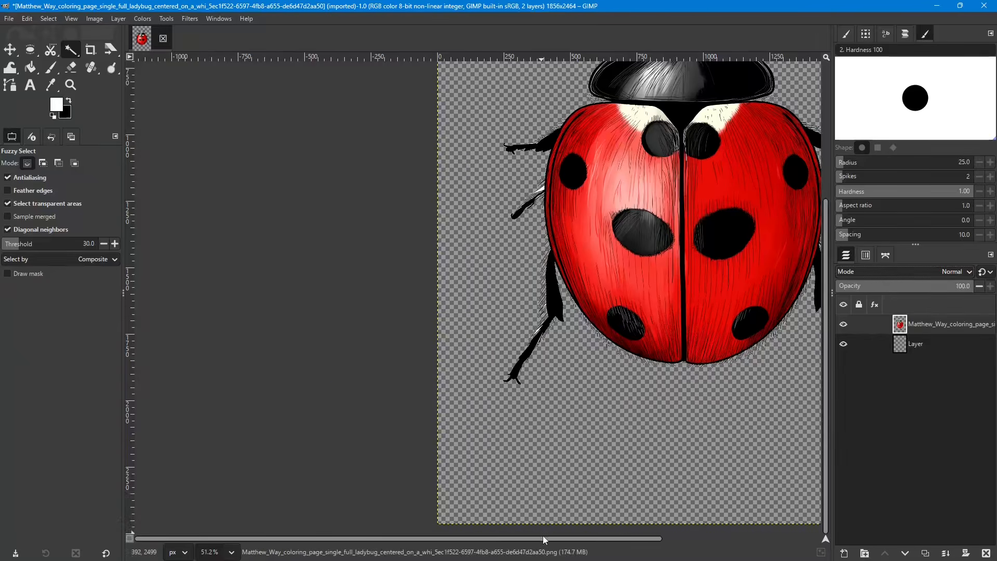
drag(544, 538, 600, 538)
scroll(625, 454, up, 2)
ctrl+scroll(625, 453, down, 3)
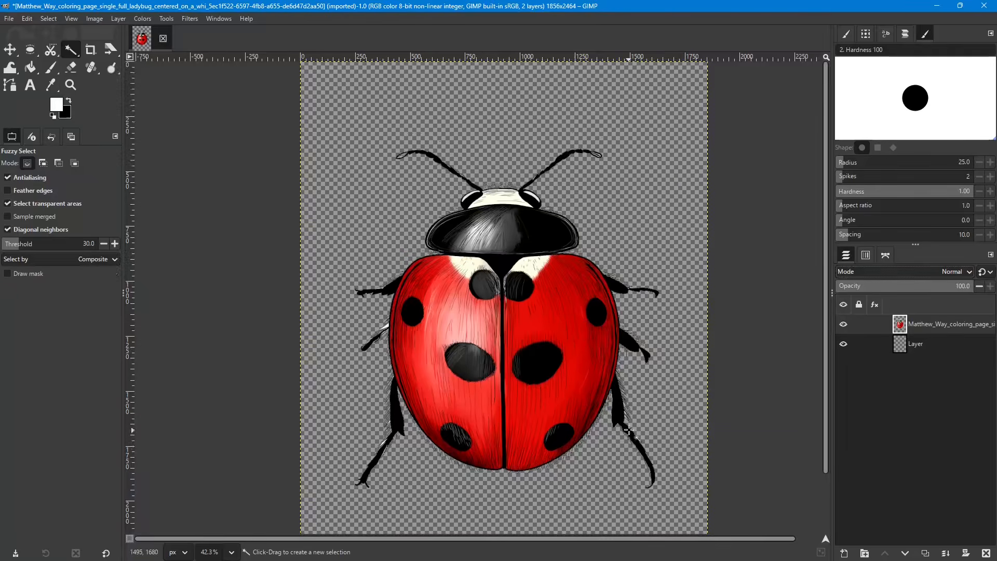
ctrl+scroll(628, 430, down, 1)
ctrl+scroll(628, 430, up, 3)
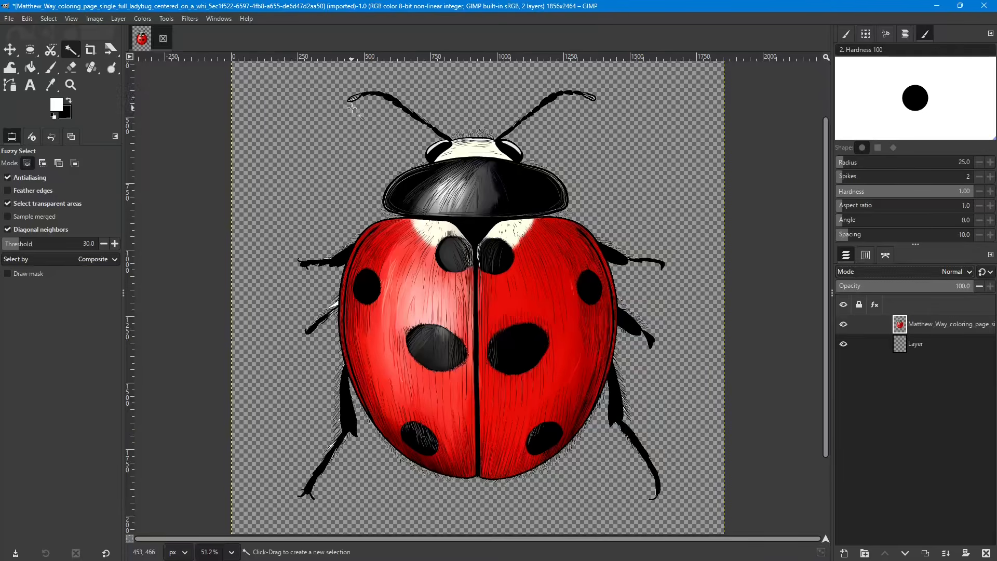
ctrl+scroll(351, 108, up, 5)
ctrl+scroll(352, 108, up, 4)
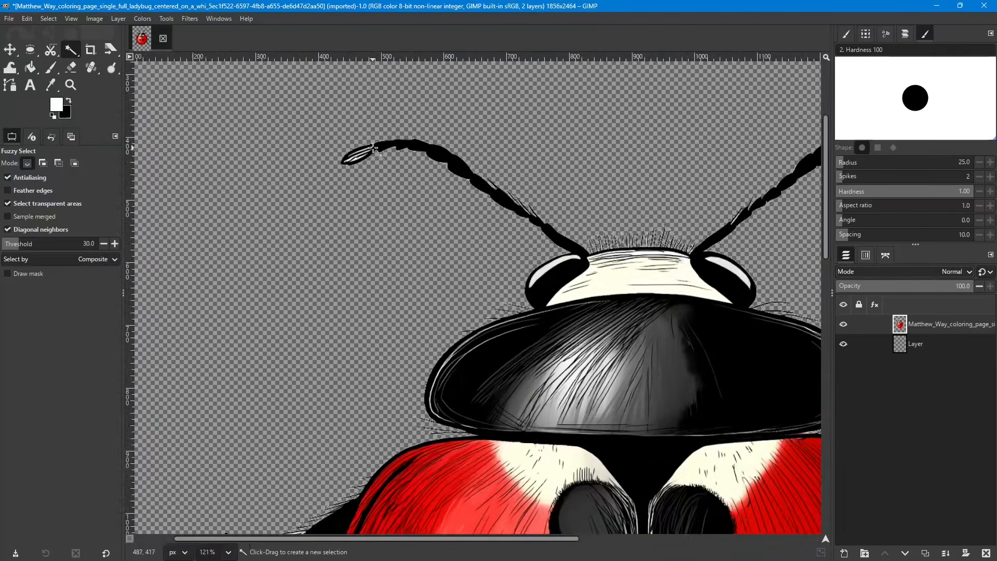
ctrl+scroll(366, 179, up, 2)
ctrl+scroll(366, 178, up, 4)
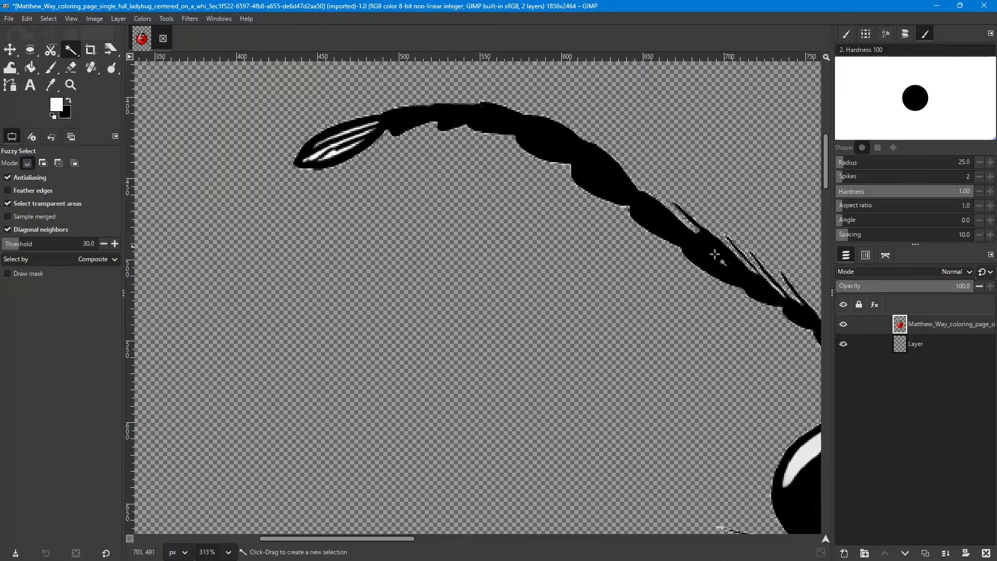
ctrl+scroll(706, 273, down, 4)
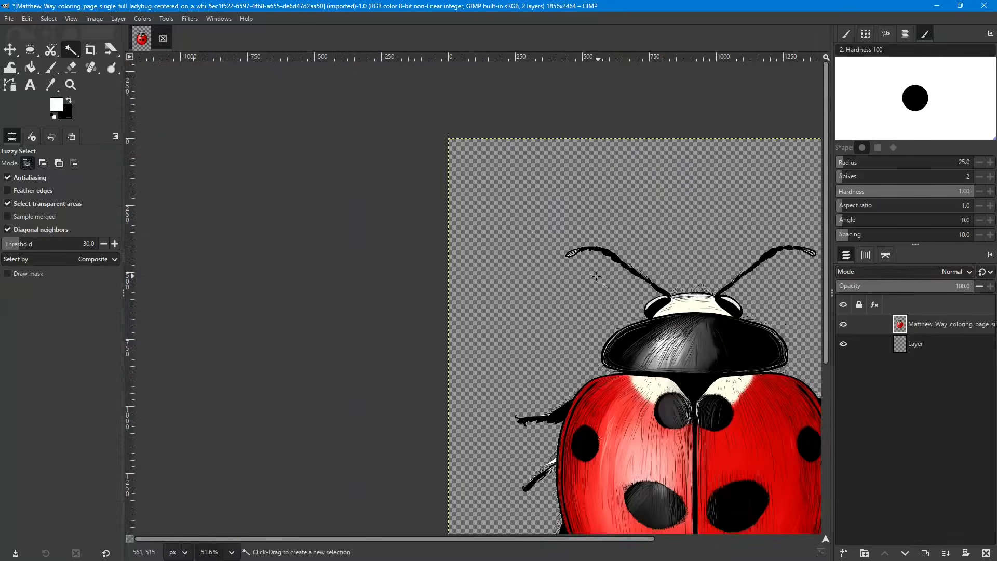
ctrl+scroll(503, 481, up, 5)
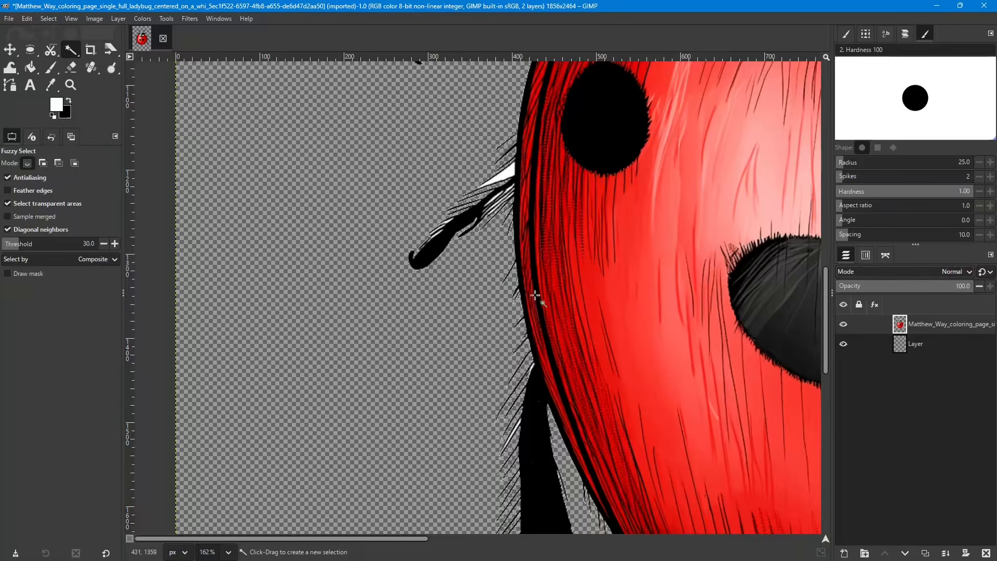
ctrl+scroll(479, 176, up, 5)
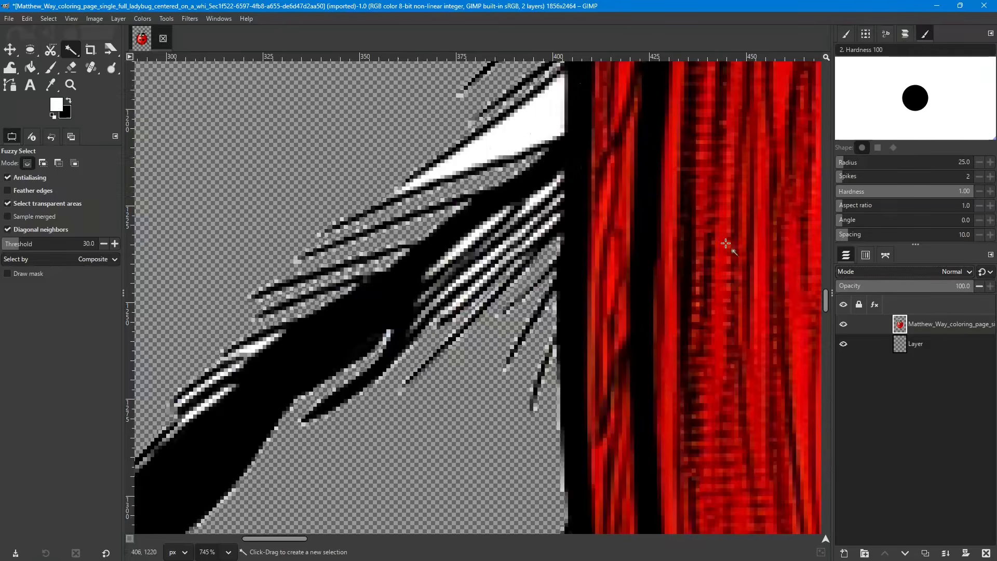
scroll(533, 338, down, 1)
ctrl+scroll(533, 338, down, 12)
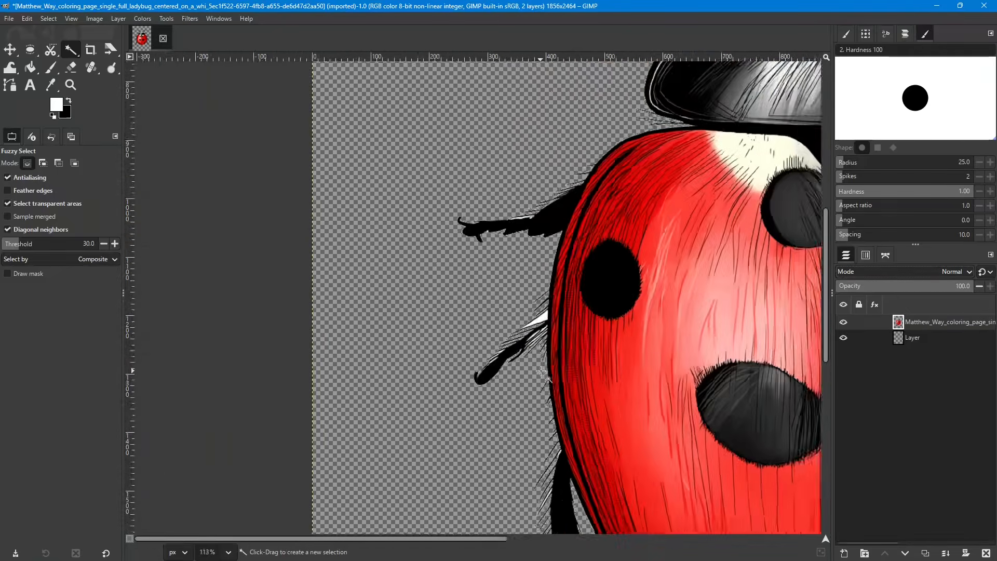
ctrl+scroll(567, 520, down, 3)
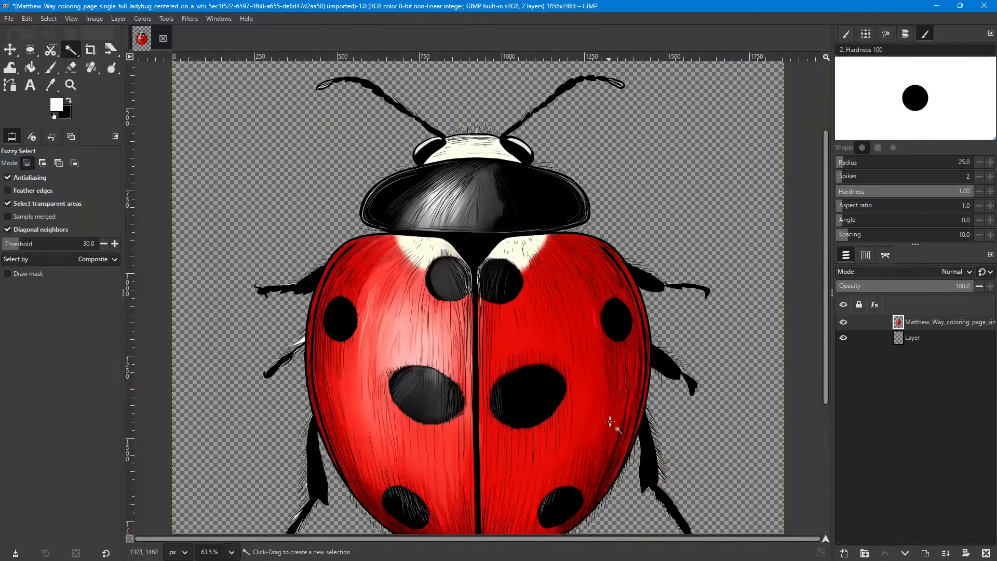
ctrl+scroll(612, 394, down, 1)
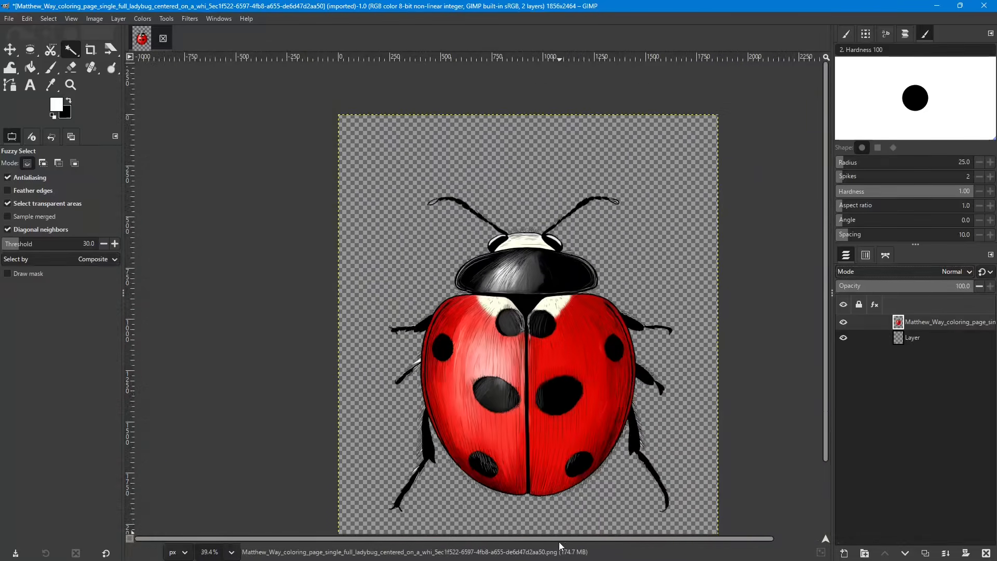
scroll(564, 538, down, 1)
scroll(644, 459, down, 2)
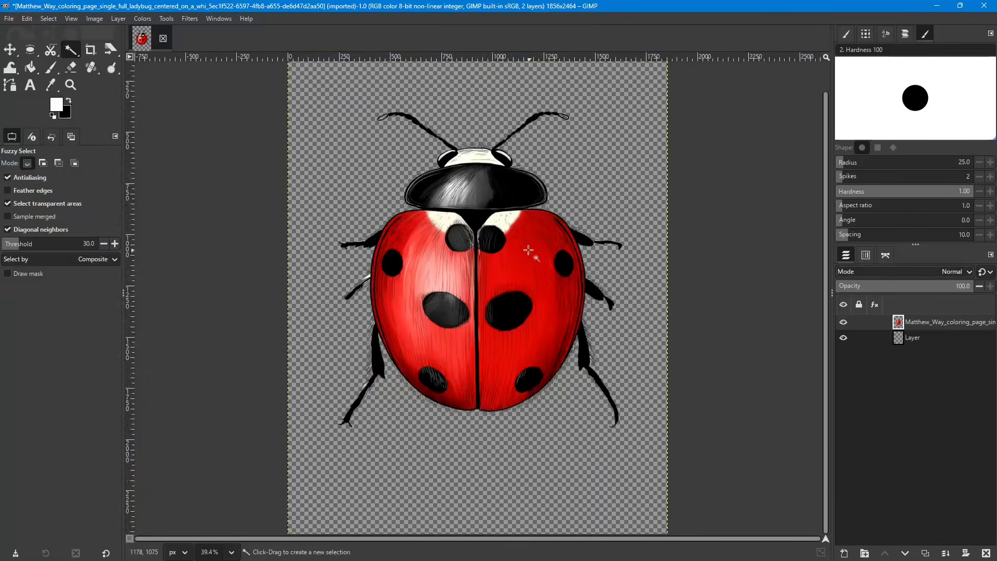
scroll(521, 264, up, 1)
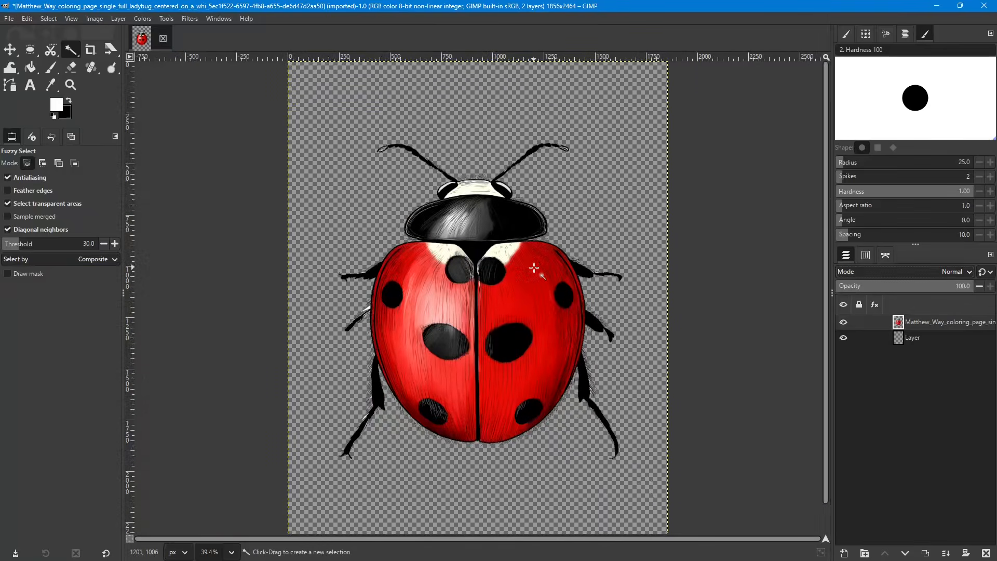
Step: Undo twice to restore the white page and remove the selection outline
key(ctrl+z)
key(ctrl+z)
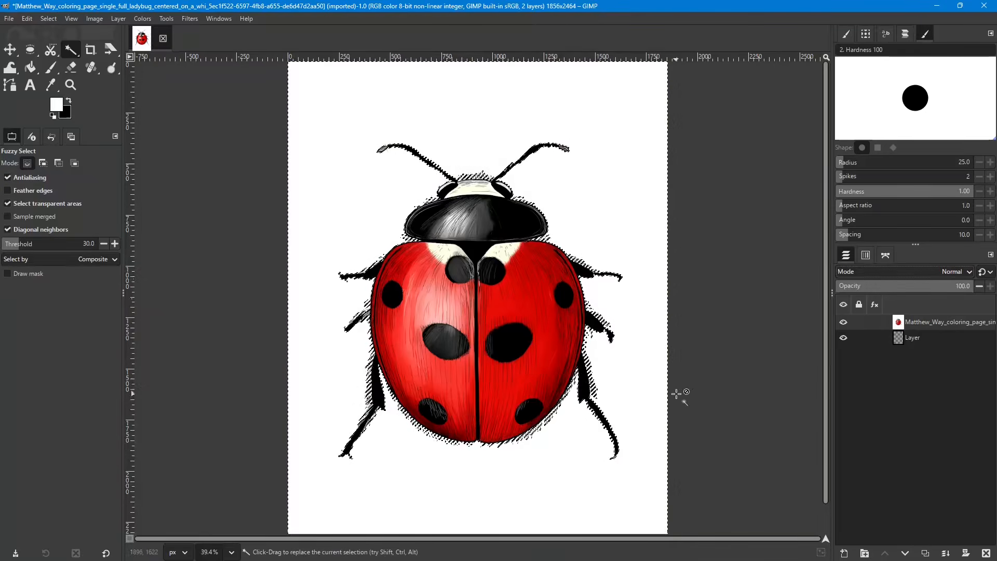
key(ctrl+z)
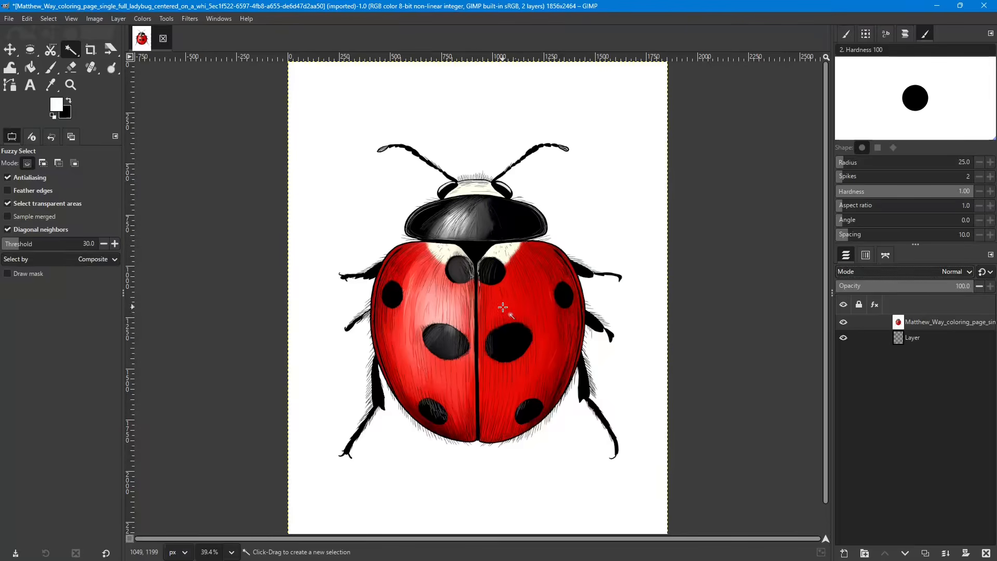
Step: Duplicate the Blue channel from the Channels tab
click(866, 256)
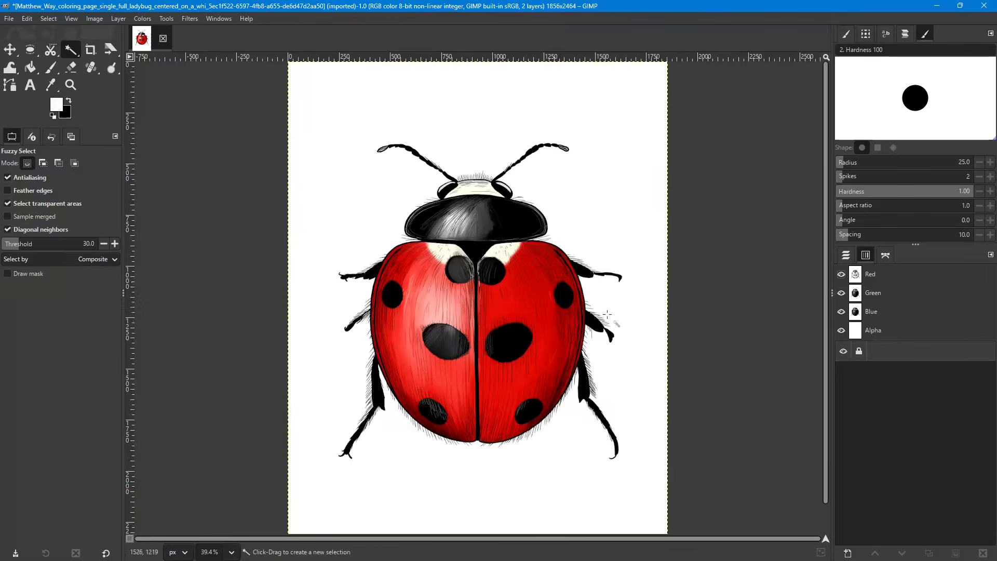
click(883, 310)
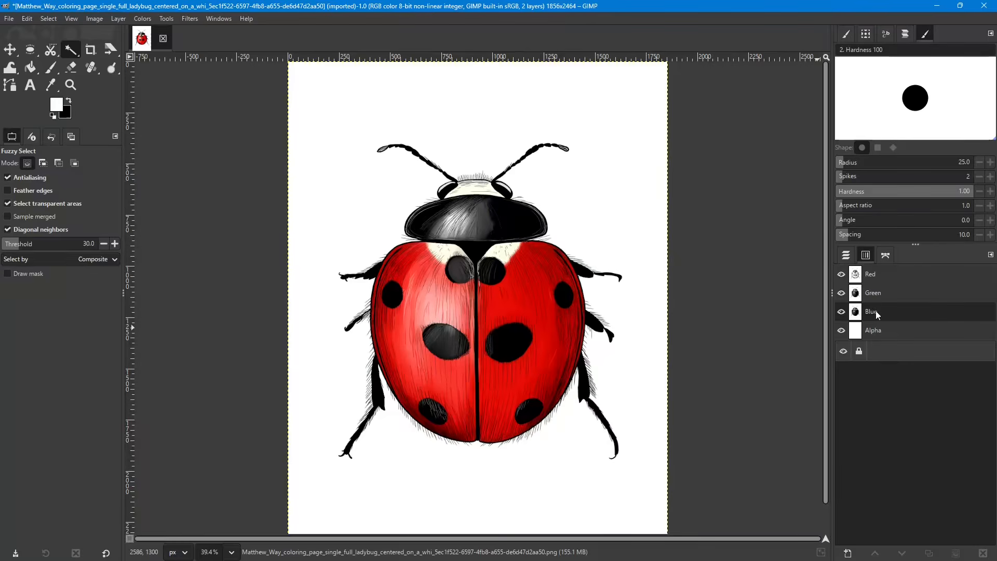
right_click(876, 311)
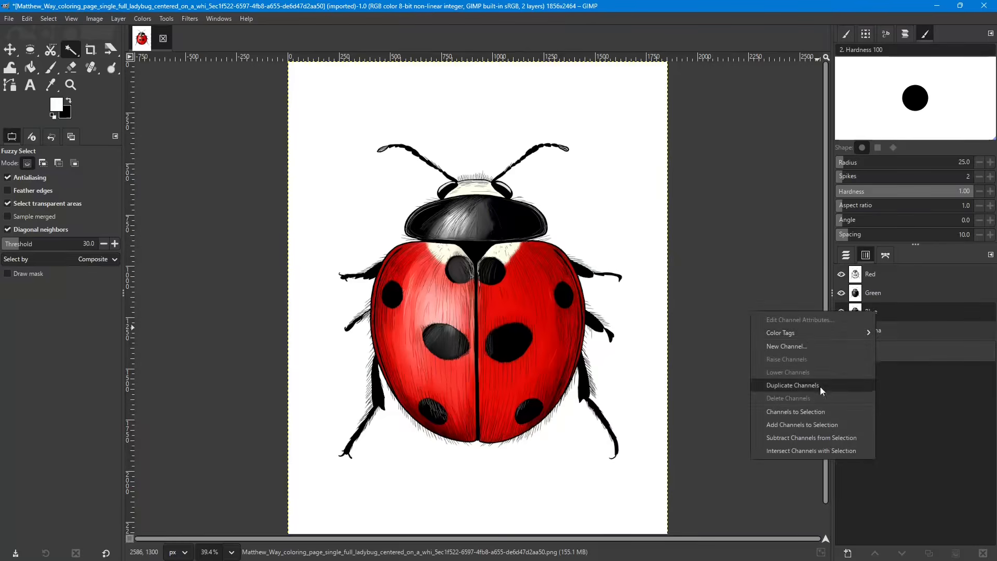
click(805, 385)
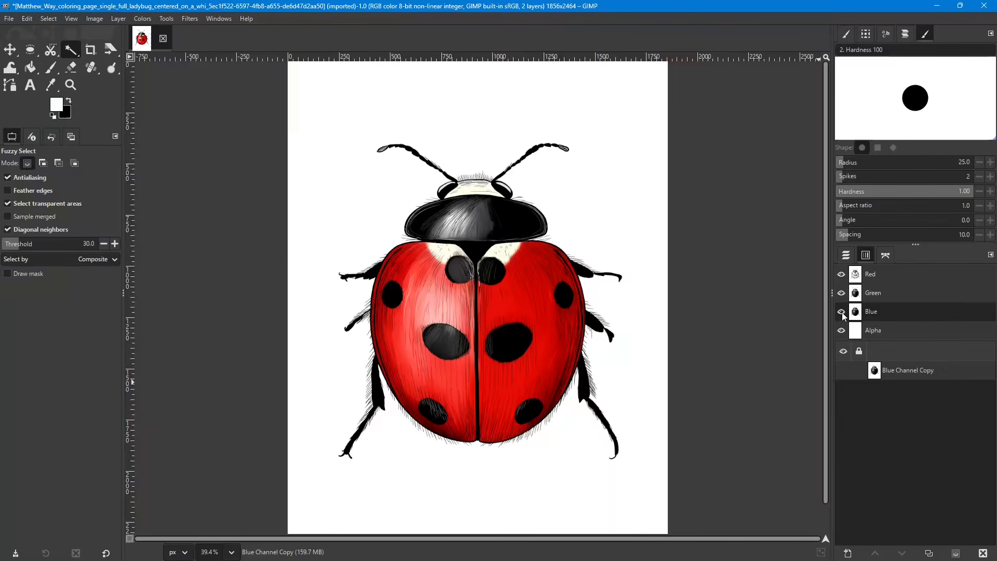
Step: Hide Red and Green to preview the ladybug in blue alone, then show them again
click(842, 293)
click(841, 275)
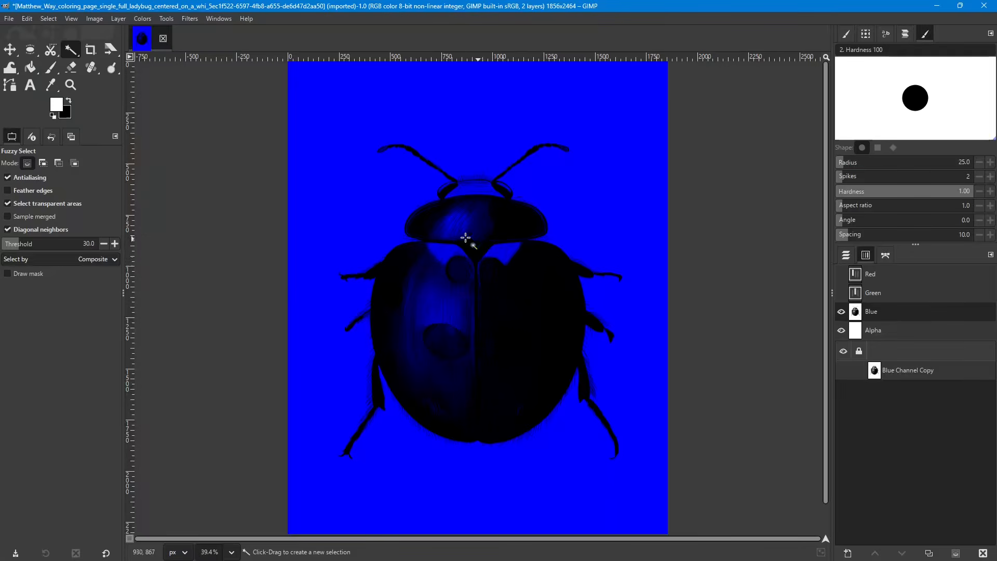
click(841, 293)
click(842, 275)
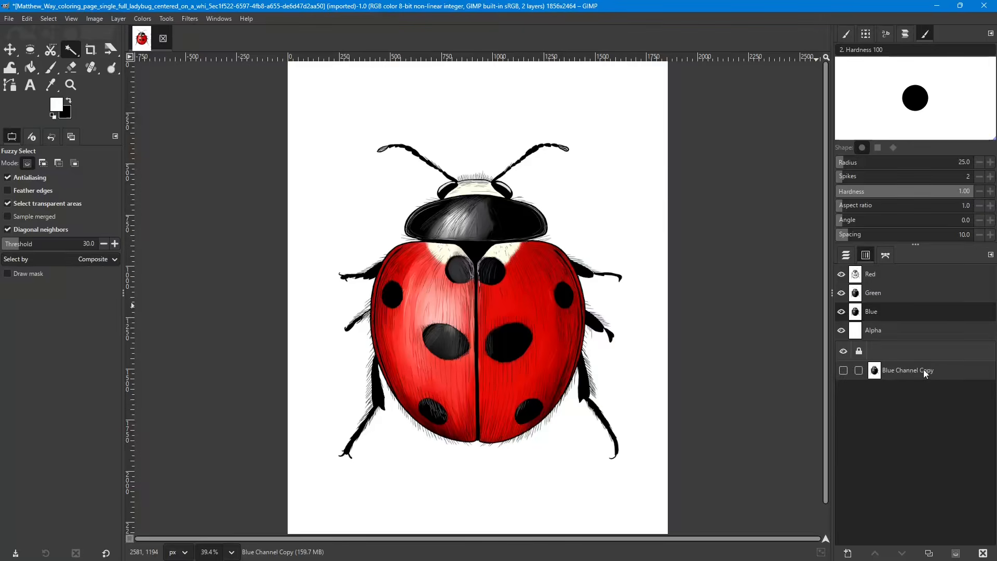
Step: Make Blue Channel Copy visible, take the Paintbrush, and zoom in on the ladybug's head
click(844, 370)
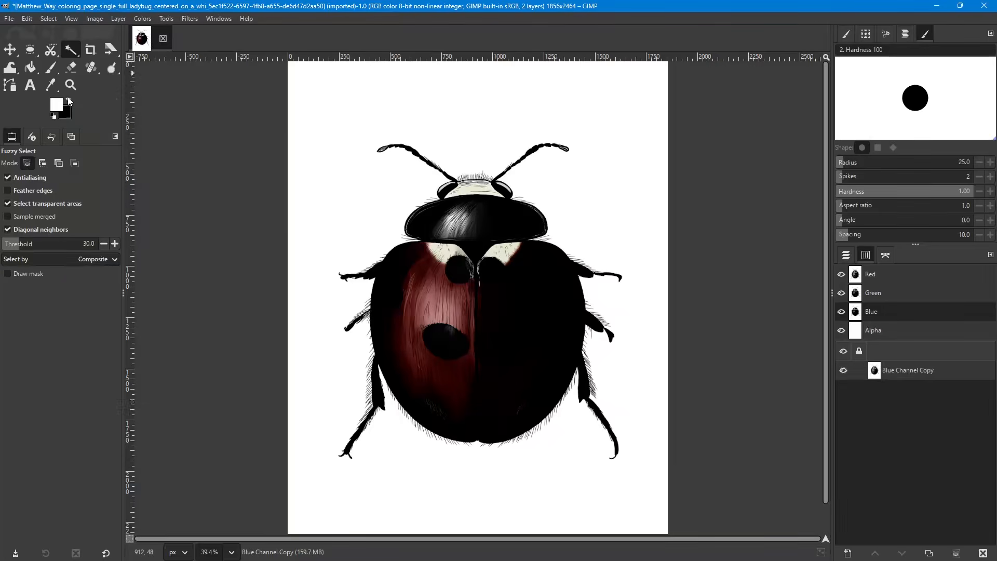
click(49, 68)
scroll(470, 244, up, 5)
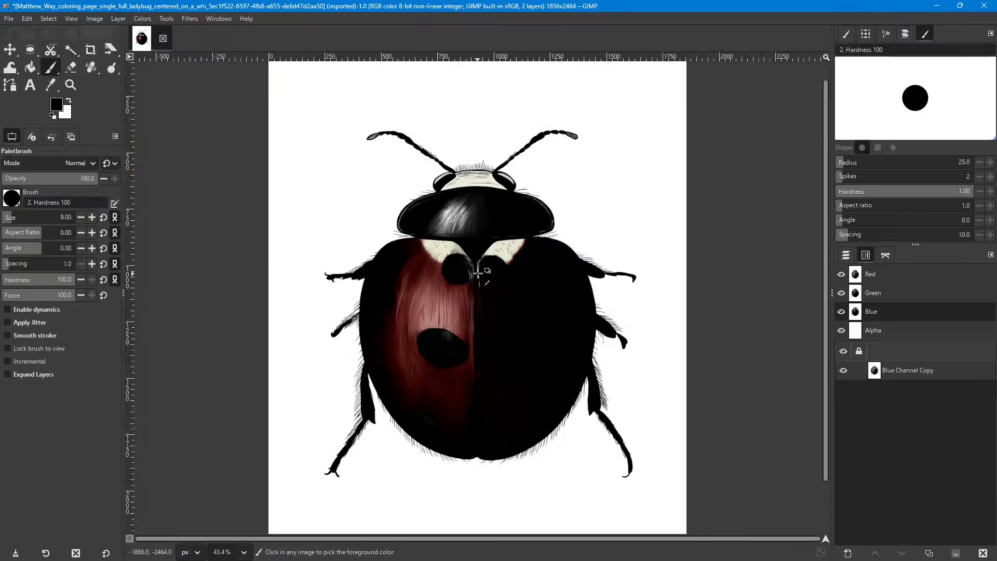
scroll(466, 232, up, 5)
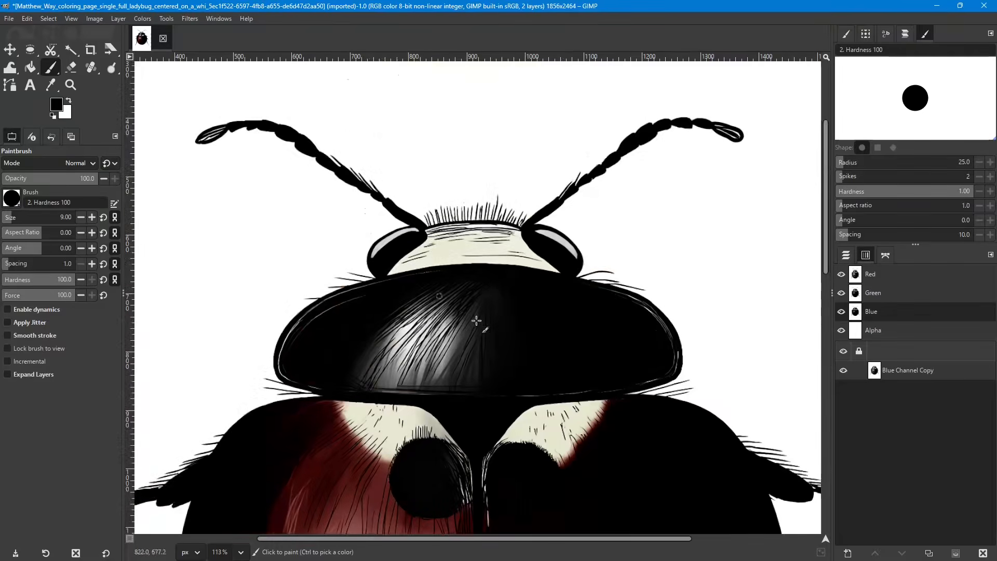
scroll(385, 285, up, 1)
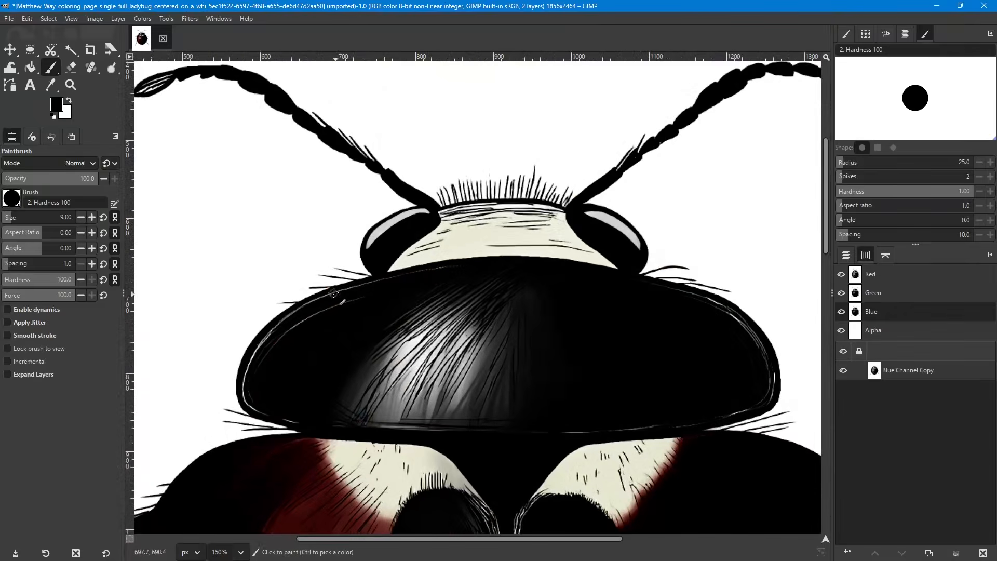
scroll(383, 319, up, 2)
scroll(441, 346, up, 1)
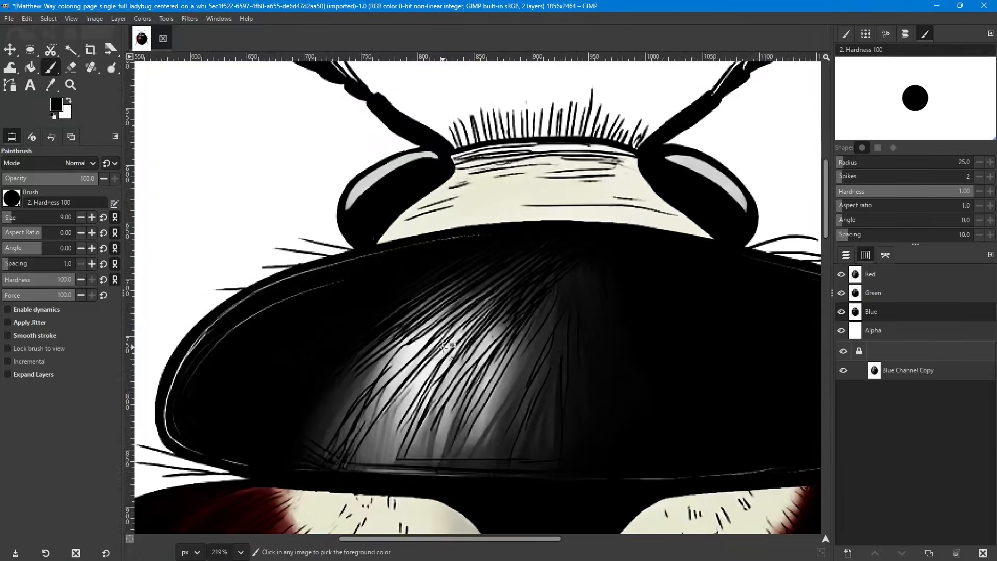
scroll(572, 346, up, 4)
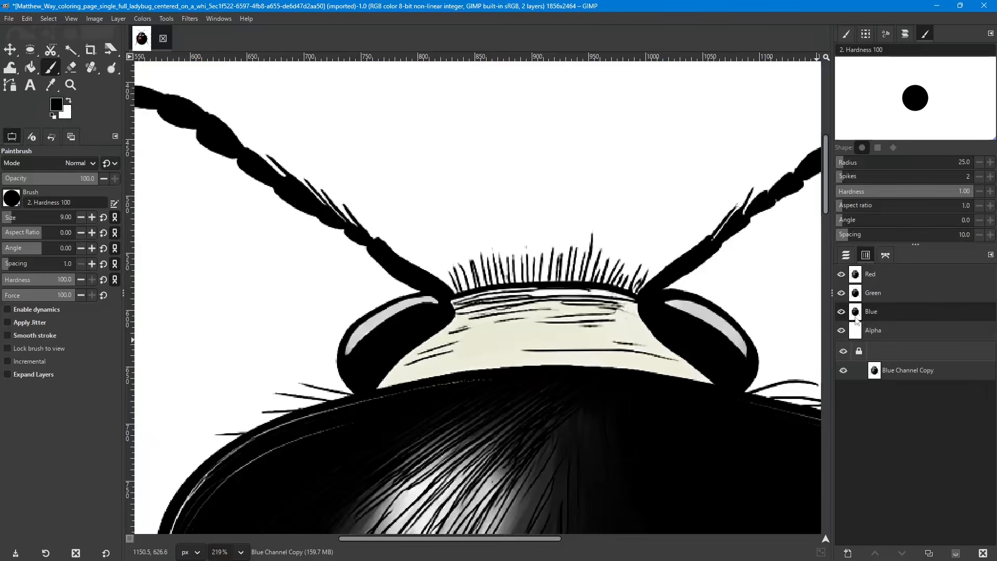
click(845, 254)
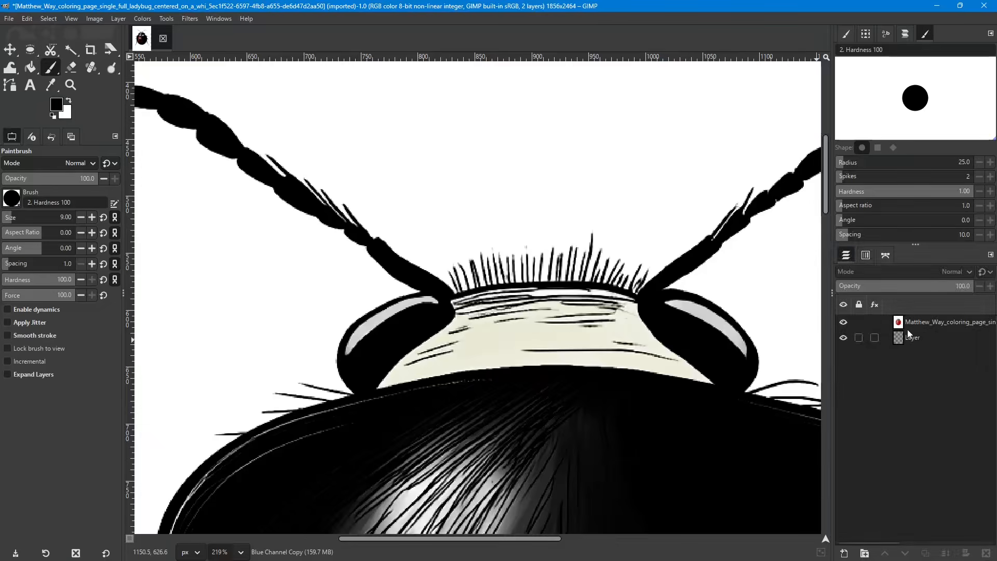
click(866, 255)
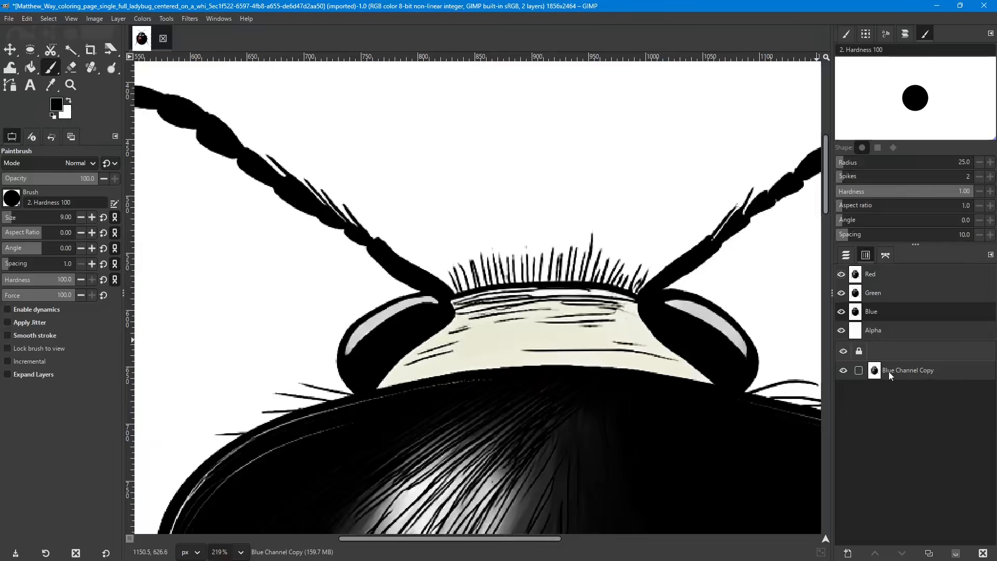
scroll(404, 332, up, 3)
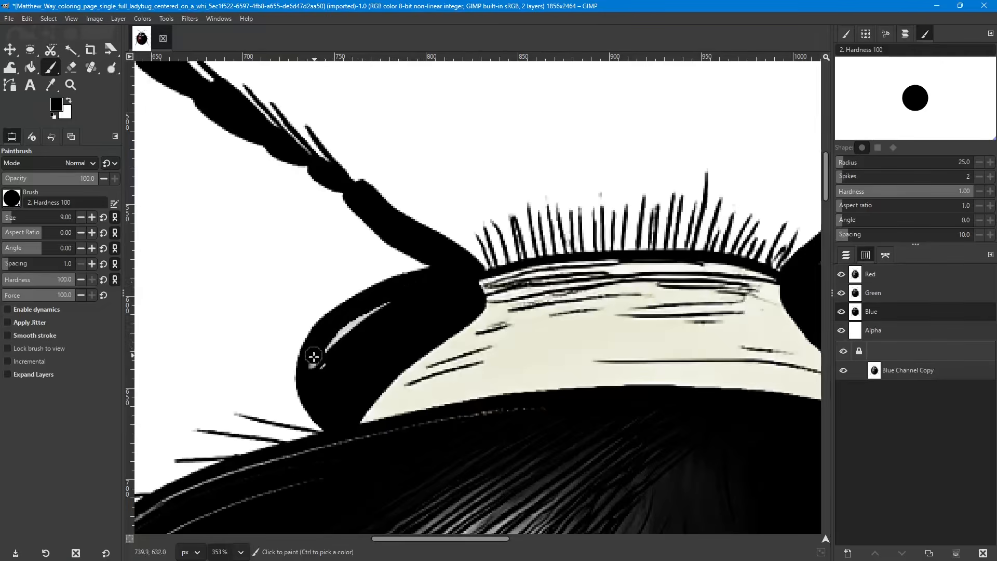
Step: Paint the eyes' grey highlights and the cream head area black, brush size about 39
click(340, 339)
key(bracketright)
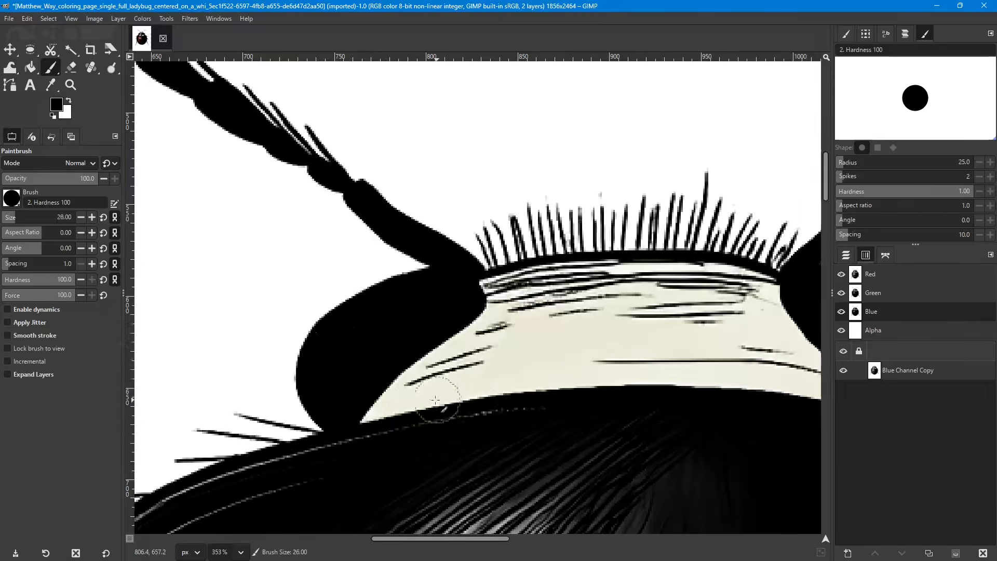
key(bracketright)
key(bracketright)
key(bracketright)
key(bracketright)
key(bracketright)
key(bracketright)
key(bracketright)
key(bracketright)
key(bracketright)
key(bracketright)
key(bracketright)
mouse_move(366, 419)
mouse_down()
mouse_move(496, 310)
mouse_move(534, 297)
mouse_move(713, 287)
mouse_move(759, 302)
mouse_move(776, 362)
mouse_move(469, 411)
mouse_move(465, 390)
mouse_move(537, 355)
mouse_move(748, 335)
mouse_up()
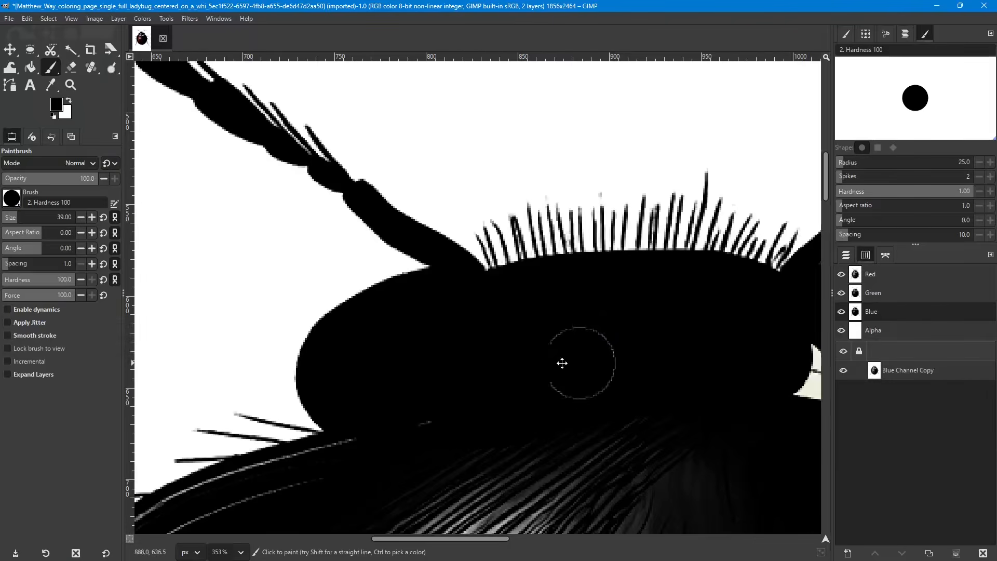
drag(562, 363, 167, 256)
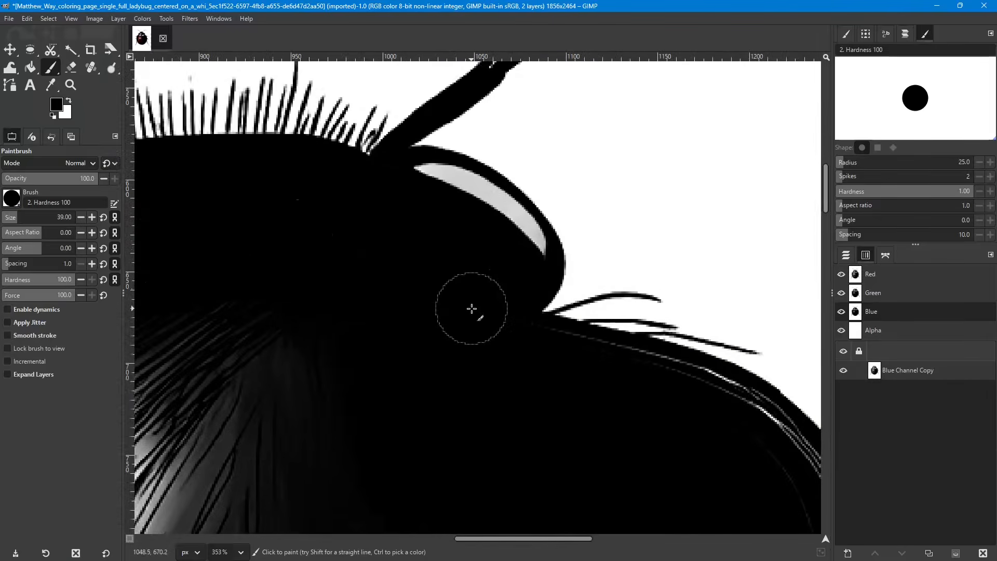
key(bracketleft)
key(bracketleft)
key(bracketleft)
key(bracketleft)
key(bracketleft)
key(bracketleft)
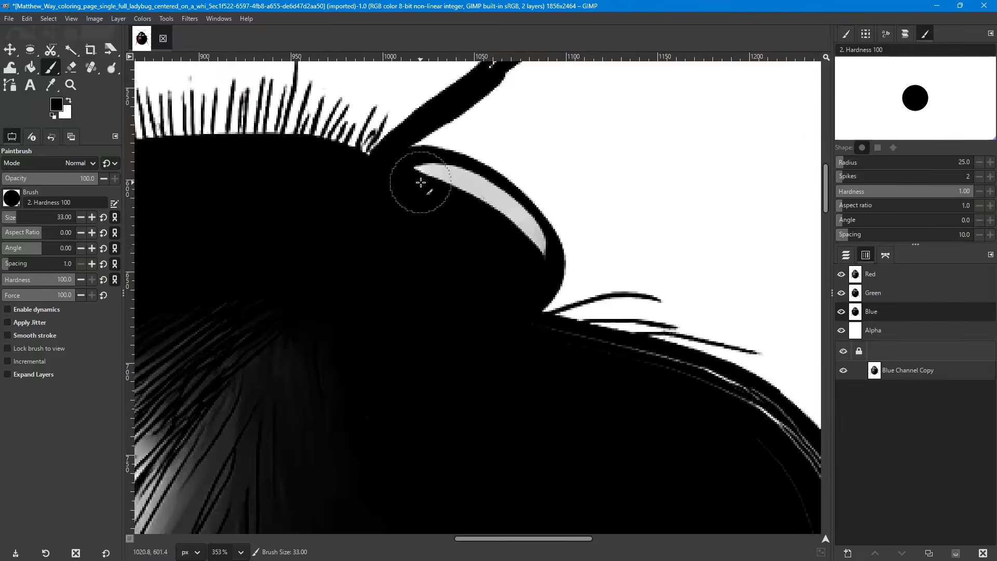
mouse_move(421, 182)
mouse_down()
mouse_move(488, 214)
mouse_move(521, 250)
mouse_up()
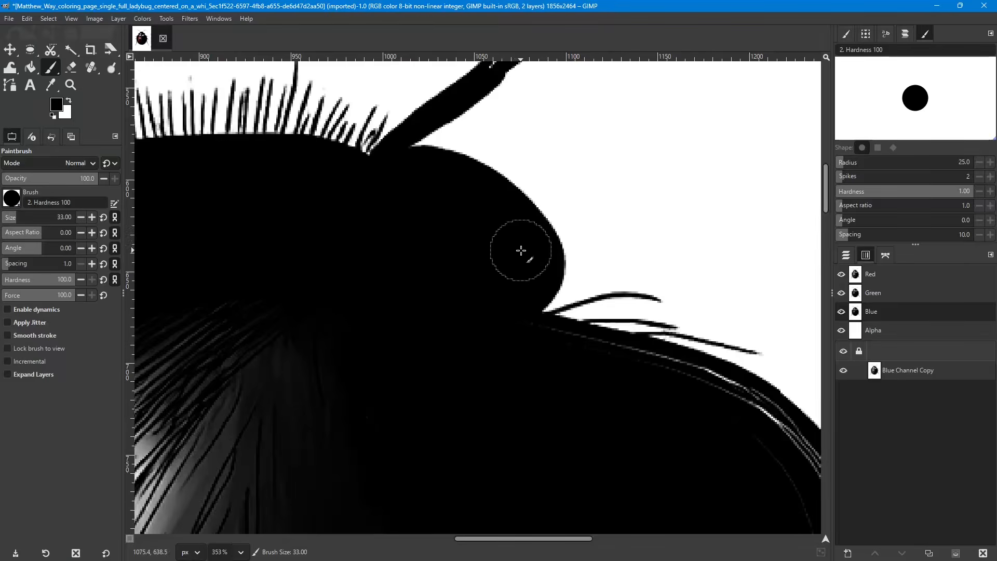
Step: Paint out the grey highlight lines and white streaks along the body's edges in black
scroll(483, 288, down, 3)
drag(600, 345, 214, 370)
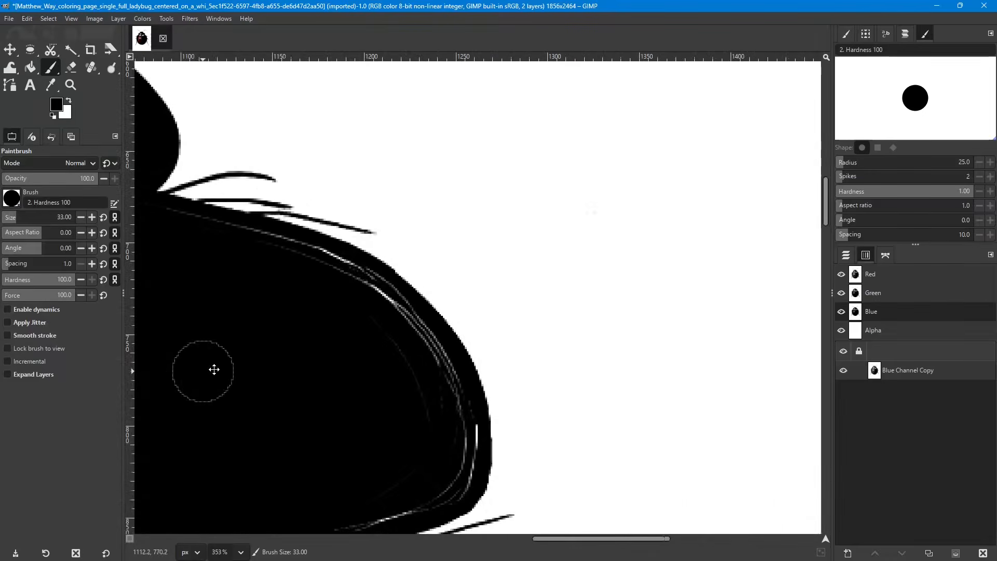
drag(195, 303, 352, 333)
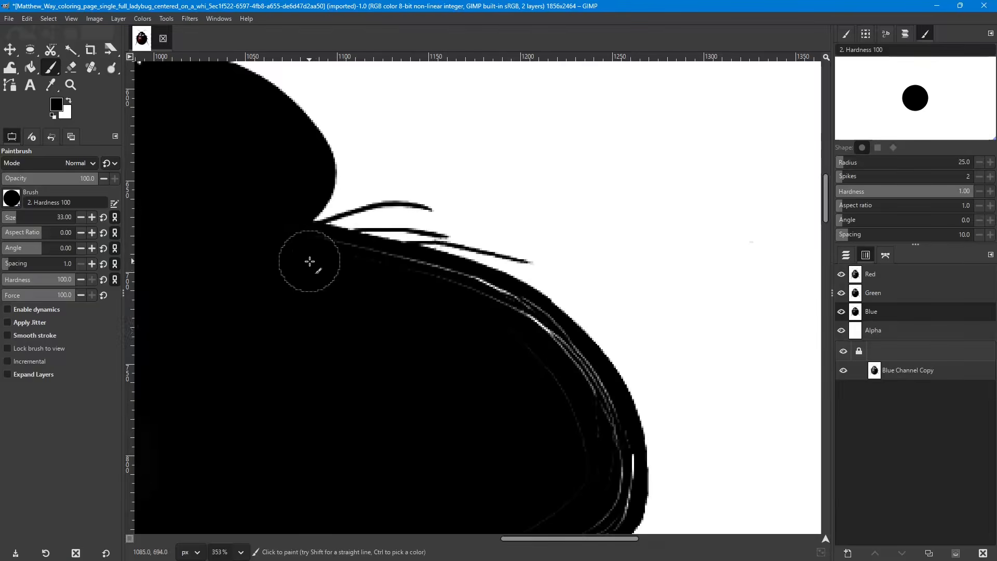
mouse_move(309, 261)
mouse_down()
mouse_move(452, 291)
mouse_move(543, 341)
mouse_move(592, 418)
mouse_move(610, 468)
mouse_move(608, 496)
mouse_up()
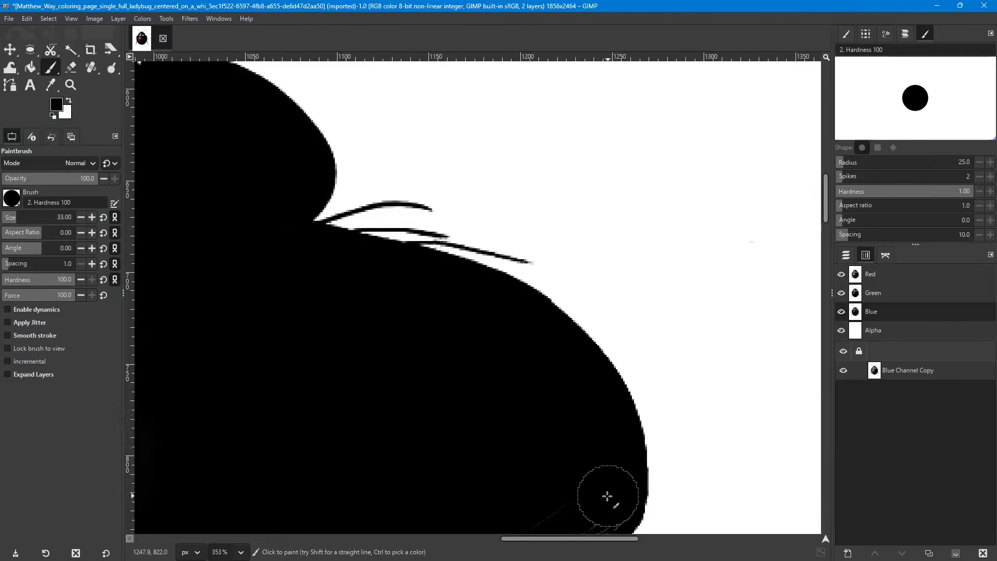
scroll(608, 496, down, 3)
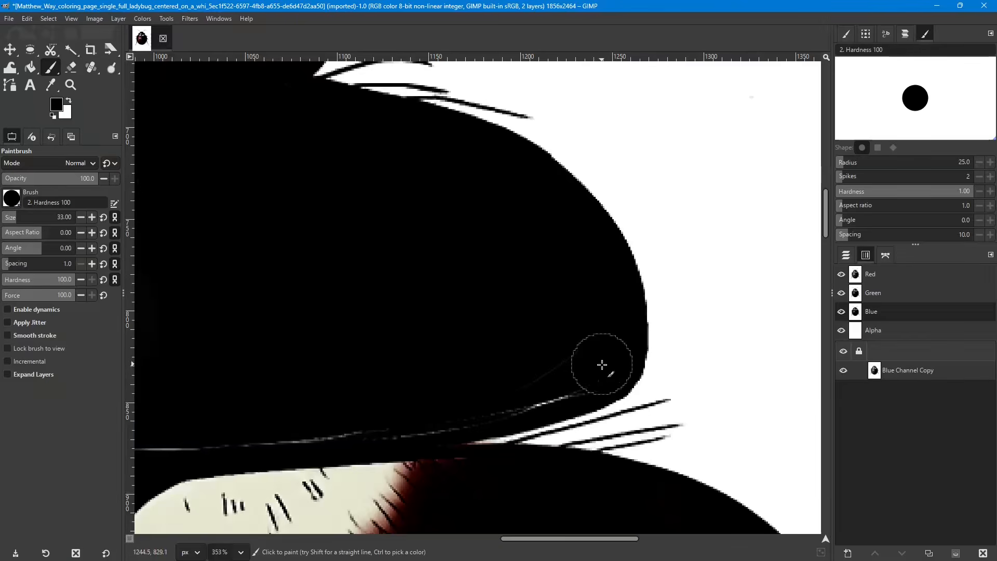
mouse_move(602, 365)
mouse_down()
mouse_move(443, 408)
mouse_move(259, 423)
mouse_move(579, 322)
mouse_move(660, 308)
mouse_move(653, 314)
mouse_move(673, 319)
mouse_move(367, 317)
mouse_move(659, 356)
mouse_up()
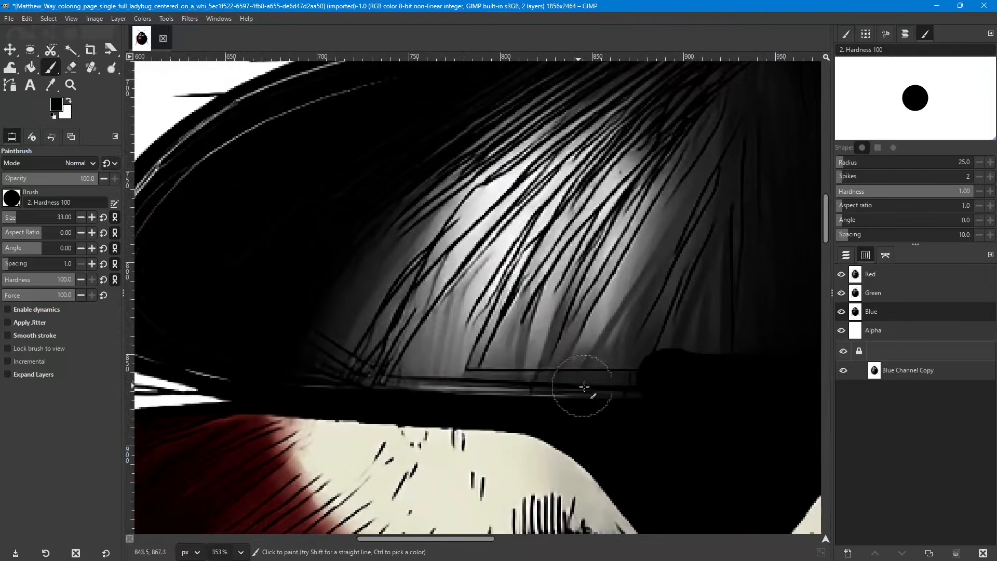
mouse_move(584, 386)
mouse_down()
mouse_move(733, 387)
mouse_move(614, 394)
mouse_move(356, 381)
mouse_move(189, 345)
mouse_move(588, 368)
mouse_move(701, 367)
mouse_move(760, 354)
mouse_move(735, 337)
mouse_move(485, 333)
mouse_move(333, 292)
mouse_move(782, 288)
mouse_move(743, 260)
mouse_move(542, 258)
mouse_move(309, 233)
mouse_move(484, 210)
mouse_move(761, 230)
mouse_move(780, 221)
mouse_move(714, 190)
mouse_move(719, 225)
mouse_up()
scroll(699, 321, down, 3)
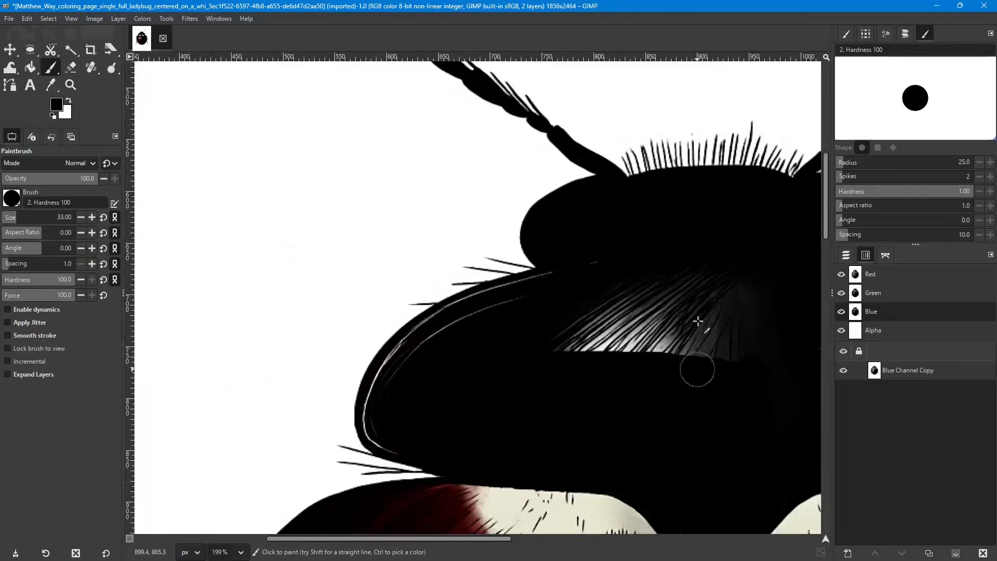
scroll(698, 321, up, 2)
mouse_move(732, 447)
mouse_down()
mouse_move(738, 325)
mouse_move(714, 397)
mouse_move(687, 321)
mouse_move(654, 434)
mouse_move(664, 337)
mouse_move(639, 384)
mouse_move(629, 357)
mouse_move(612, 369)
mouse_move(627, 410)
mouse_move(641, 390)
mouse_move(573, 394)
mouse_move(605, 350)
mouse_up()
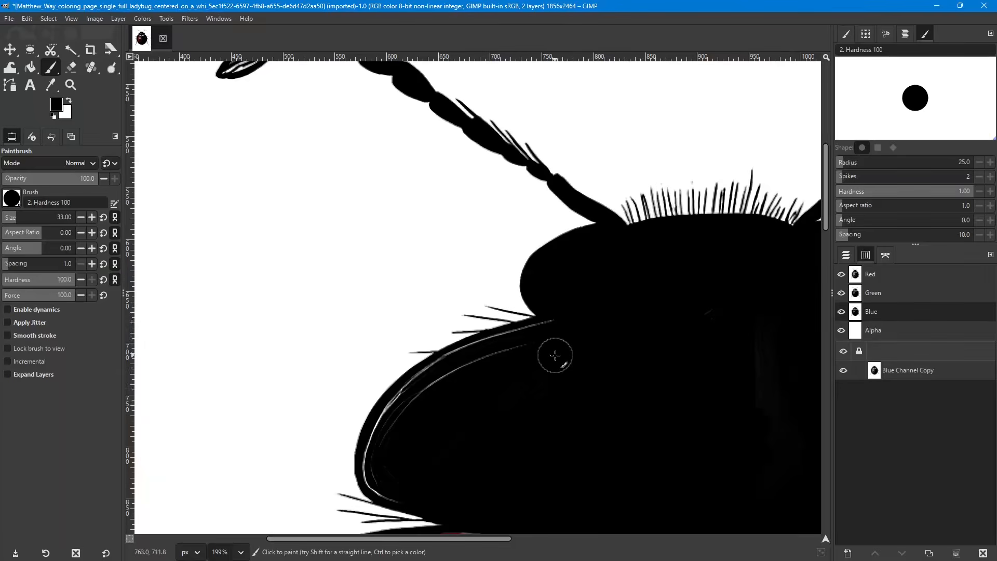
scroll(483, 428, down, 5)
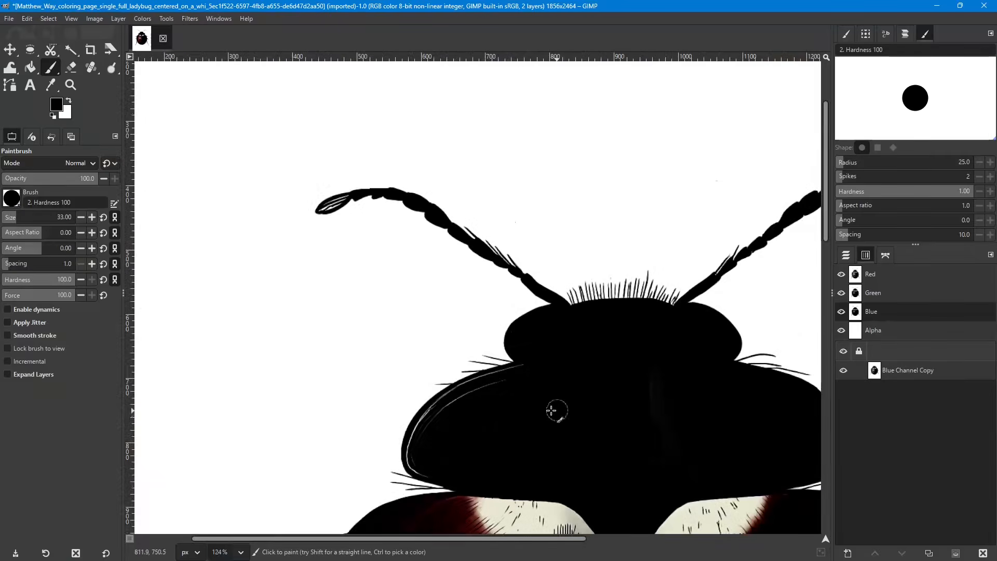
scroll(520, 388, up, 5)
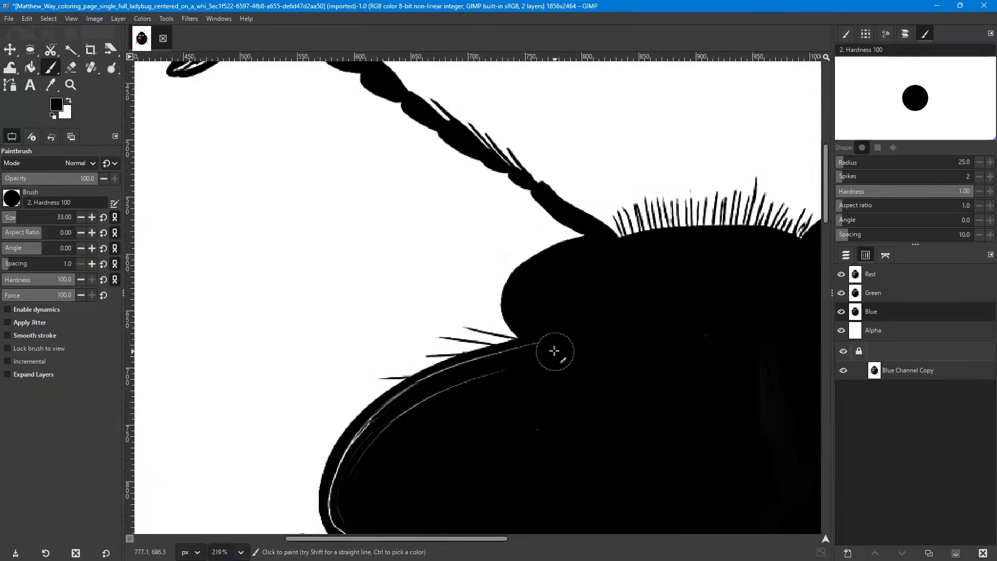
mouse_move(540, 353)
mouse_down()
mouse_move(415, 399)
mouse_move(366, 442)
mouse_move(344, 505)
mouse_up()
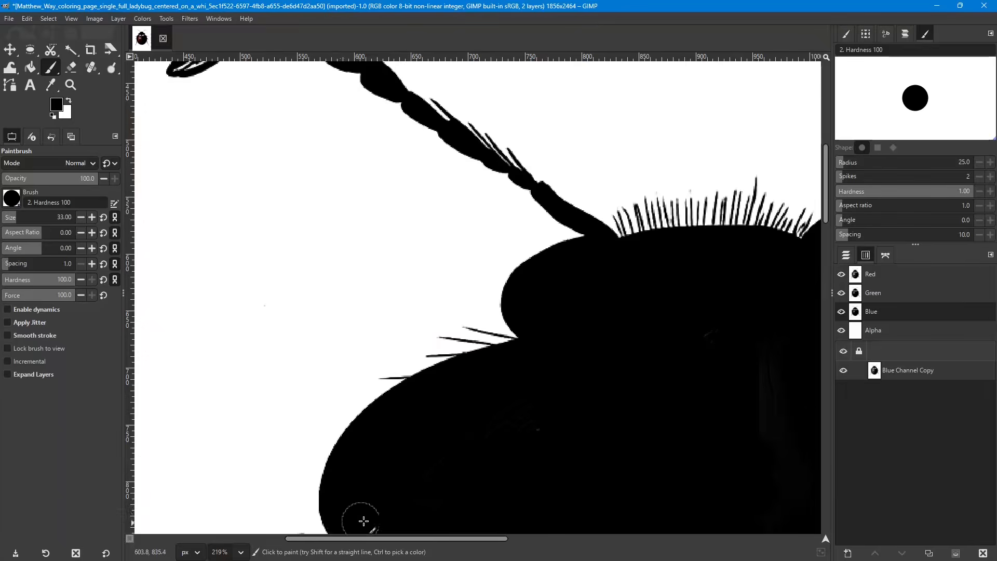
scroll(460, 419, down, 5)
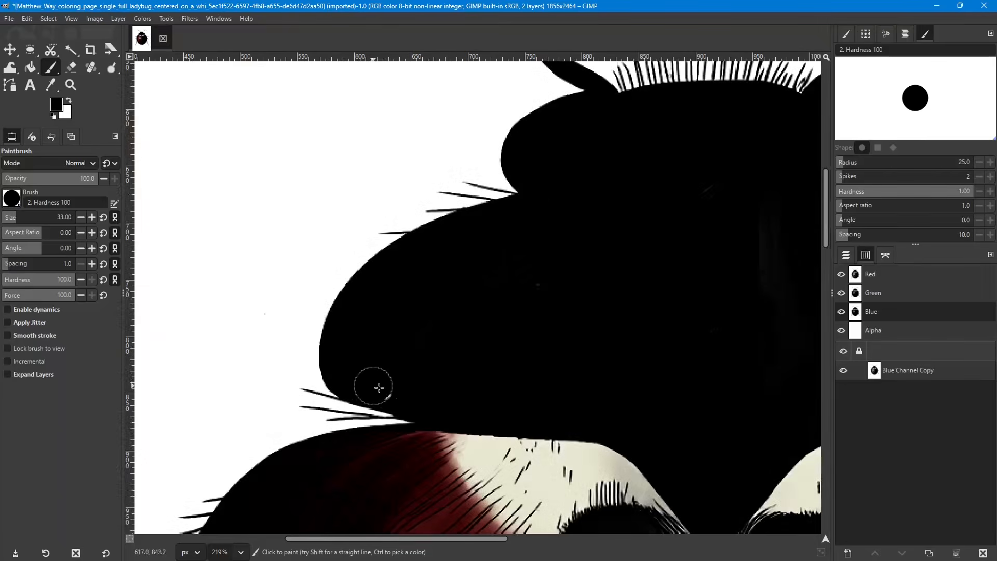
scroll(646, 357, down, 5)
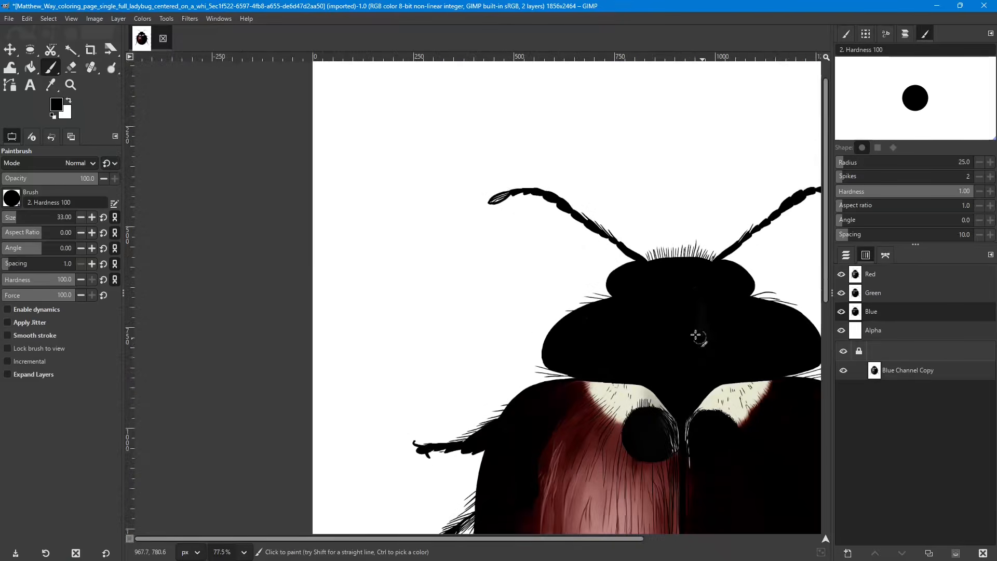
Step: Paint the wings' cream patches and dark red areas black, enlarging the brush to about 167
drag(637, 297, 481, 129)
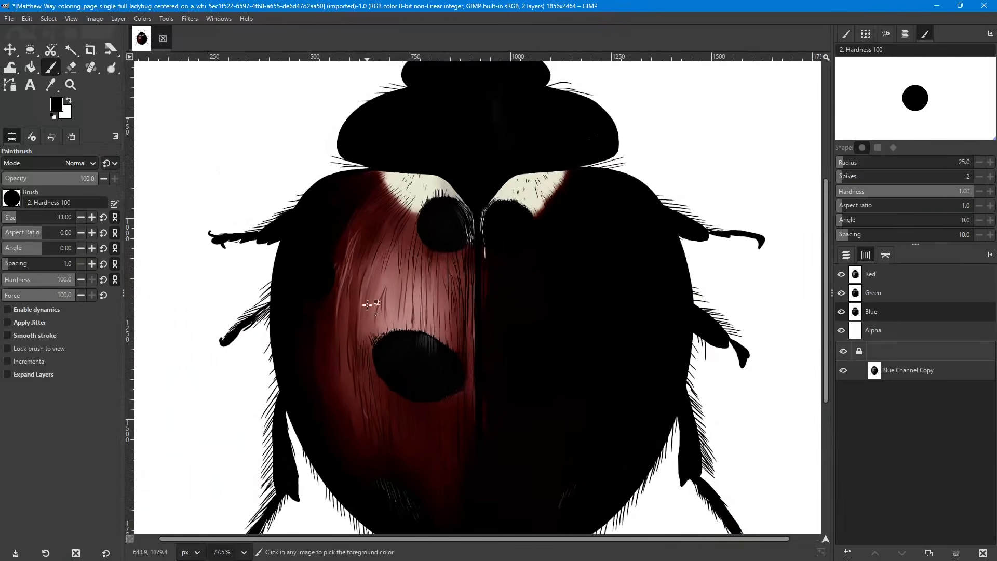
scroll(368, 317, down, 2)
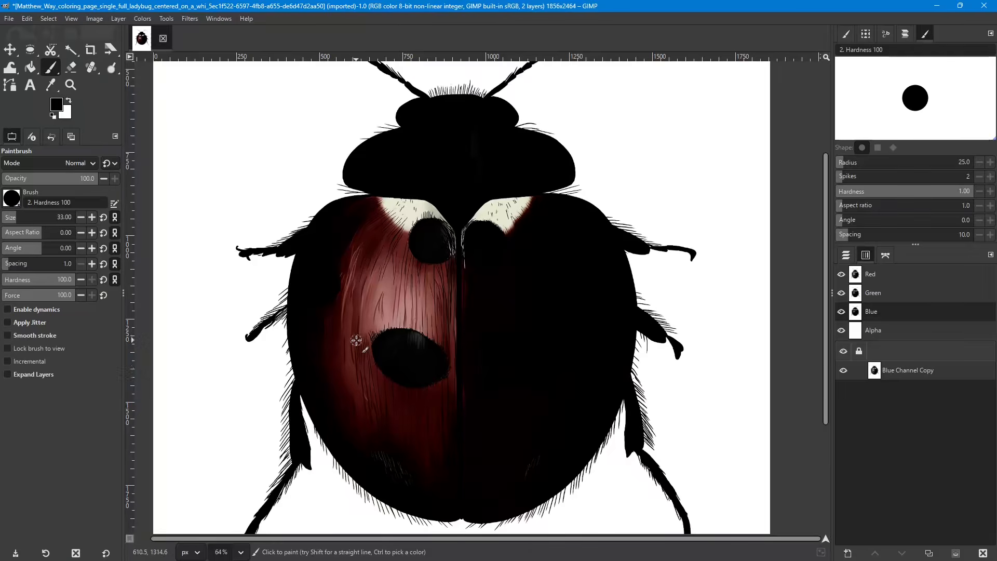
key(bracketright)
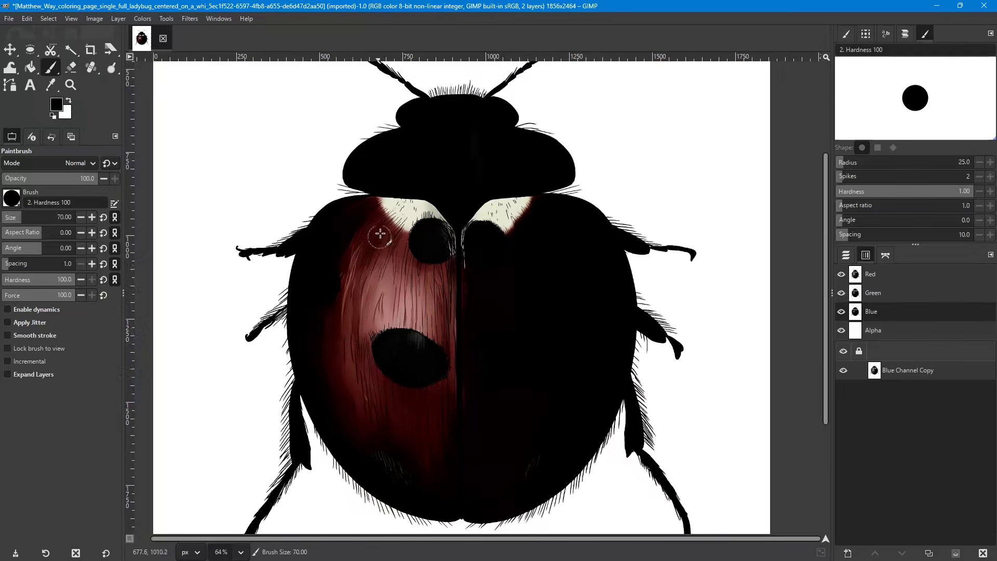
click(384, 211)
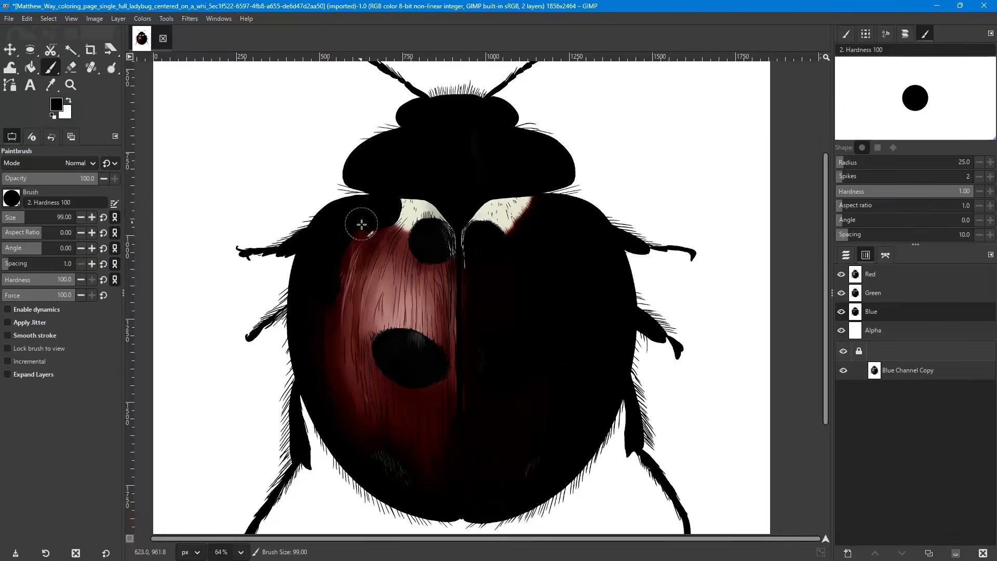
key(ctrl+z)
ctrl+scroll(371, 241, up, 5)
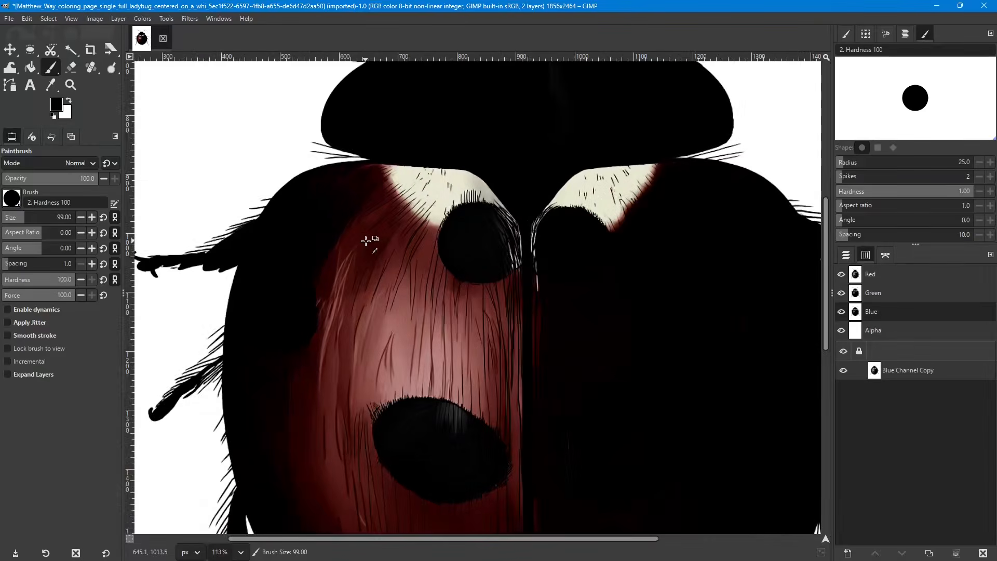
mouse_move(372, 182)
mouse_down()
mouse_move(443, 168)
mouse_move(516, 182)
mouse_move(537, 210)
mouse_move(545, 263)
mouse_move(498, 233)
mouse_move(457, 228)
mouse_move(345, 242)
mouse_move(309, 311)
mouse_move(298, 385)
mouse_move(276, 321)
mouse_up()
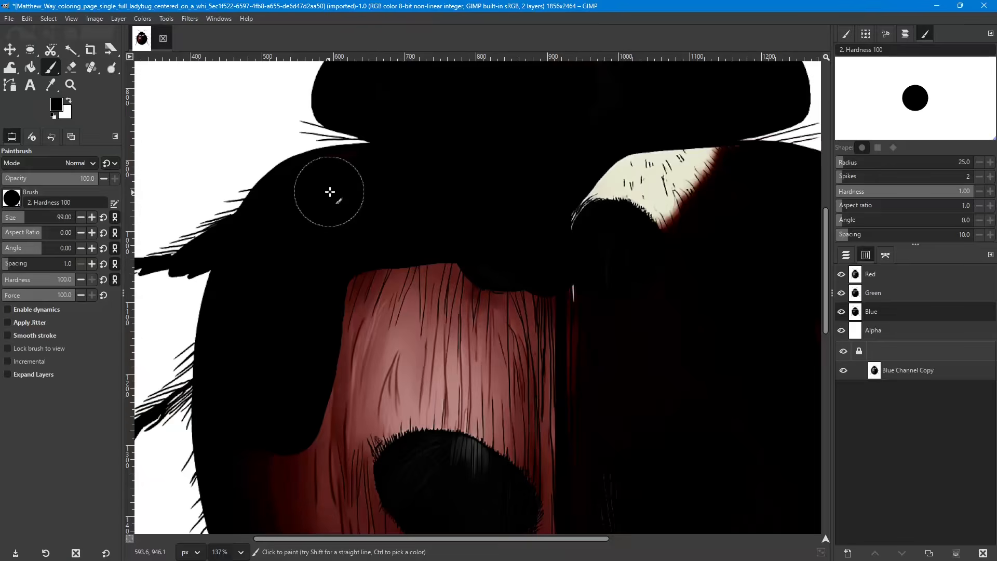
scroll(257, 380, down, 5)
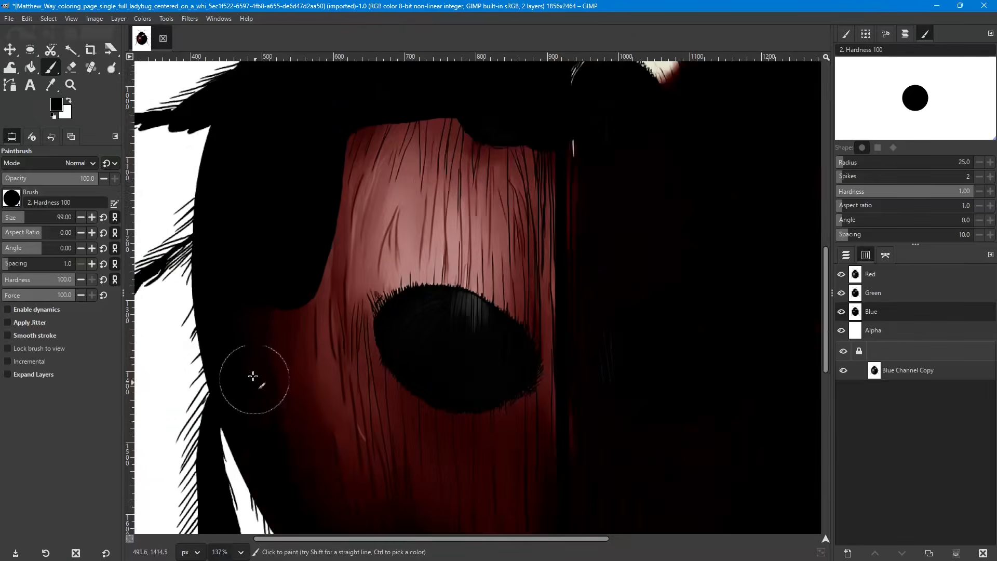
mouse_move(245, 290)
mouse_down()
mouse_move(244, 353)
mouse_move(273, 440)
mouse_up()
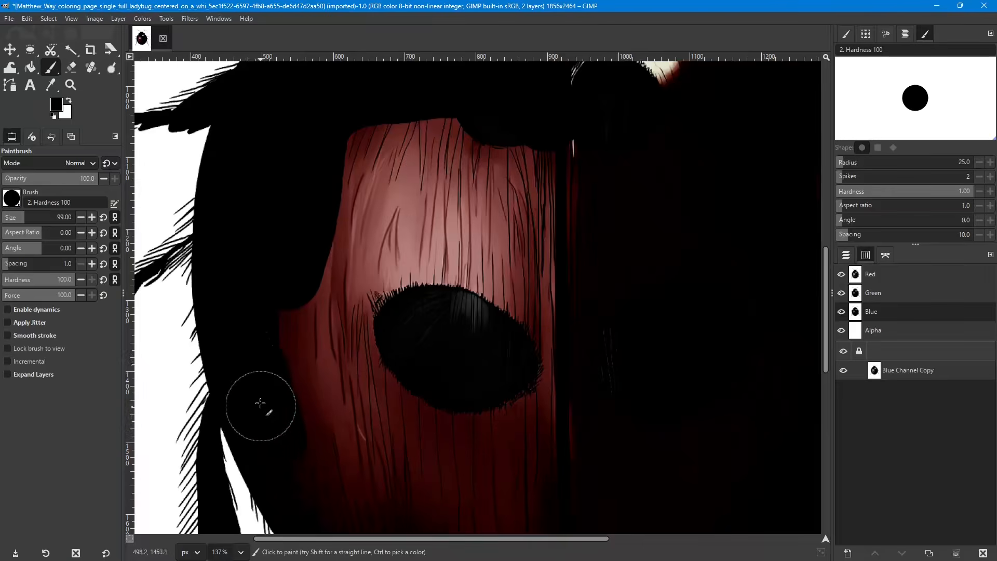
scroll(630, 358, down, 2)
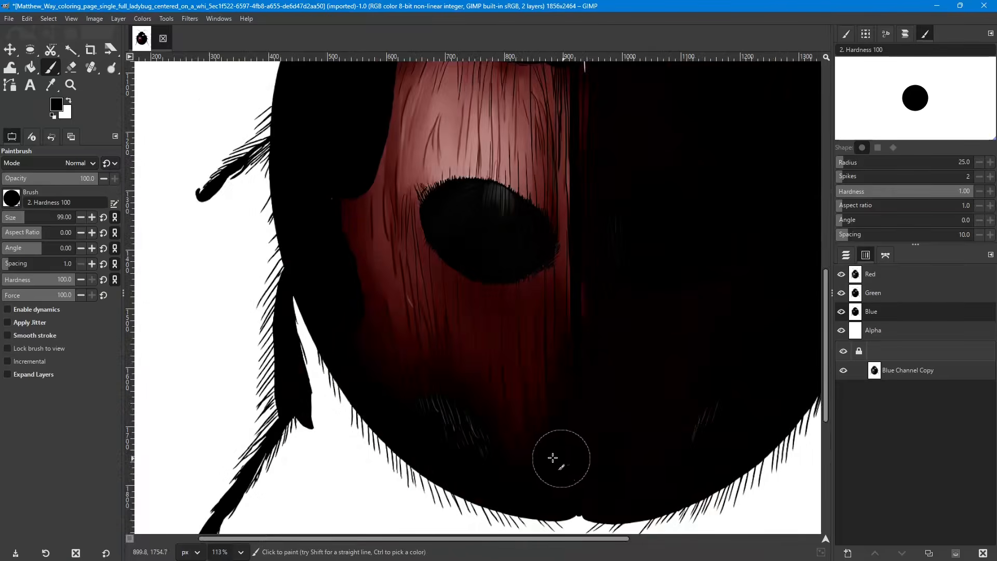
mouse_move(556, 459)
mouse_down()
mouse_move(492, 450)
mouse_move(441, 419)
mouse_move(357, 266)
mouse_move(333, 160)
mouse_move(433, 362)
mouse_move(500, 411)
mouse_move(647, 437)
mouse_move(735, 398)
mouse_move(670, 435)
mouse_move(514, 461)
mouse_move(575, 341)
mouse_move(594, 282)
mouse_move(531, 403)
mouse_move(593, 245)
mouse_move(547, 331)
mouse_move(497, 382)
mouse_move(518, 307)
mouse_move(593, 168)
mouse_move(464, 358)
mouse_move(542, 197)
mouse_move(512, 269)
mouse_move(532, 256)
mouse_up()
scroll(532, 256, down, 2)
scroll(562, 273, up, 3)
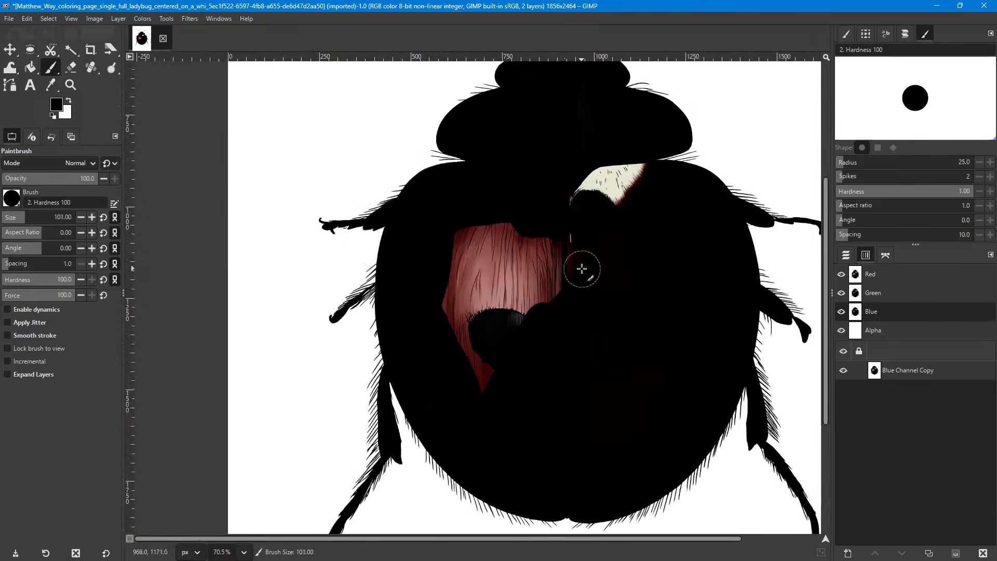
key(bracketright)
key(bracketright)
key(bracketright)
key(bracketright)
key(bracketright)
key(bracketright)
key(bracketright)
key(bracketright)
key(bracketright)
key(bracketright)
key(bracketright)
key(bracketright)
key(bracketright)
key(bracketright)
key(bracketright)
key(bracketright)
key(bracketright)
key(bracketright)
key(bracketright)
key(bracketright)
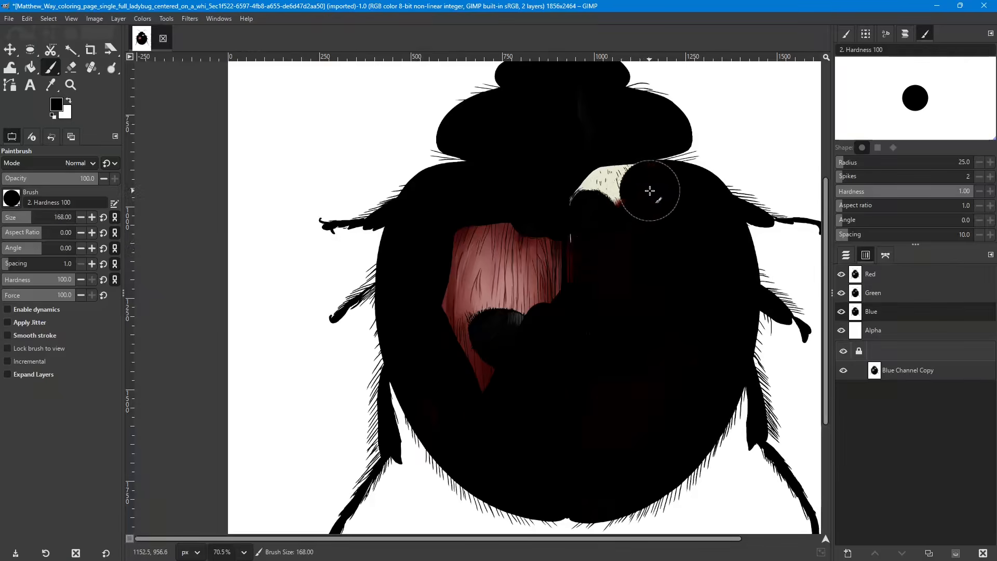
mouse_move(650, 191)
mouse_down()
mouse_move(584, 191)
mouse_move(581, 232)
mouse_move(519, 379)
mouse_move(493, 387)
mouse_move(452, 301)
mouse_move(474, 231)
mouse_move(502, 205)
mouse_move(482, 292)
mouse_move(490, 316)
mouse_move(543, 234)
mouse_up()
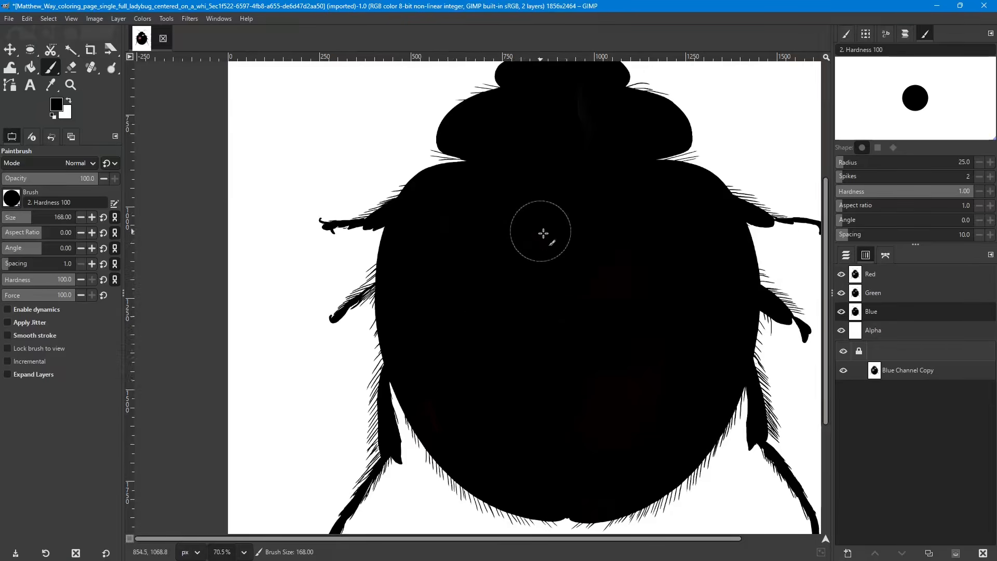
scroll(621, 310, down, 5)
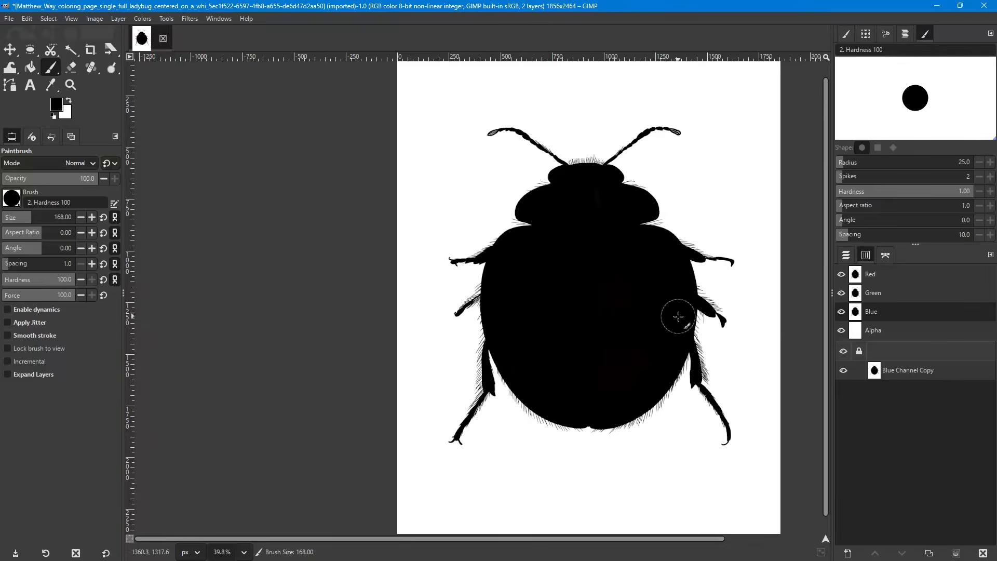
scroll(675, 316, up, 1)
scroll(670, 321, down, 2)
scroll(634, 330, up, 3)
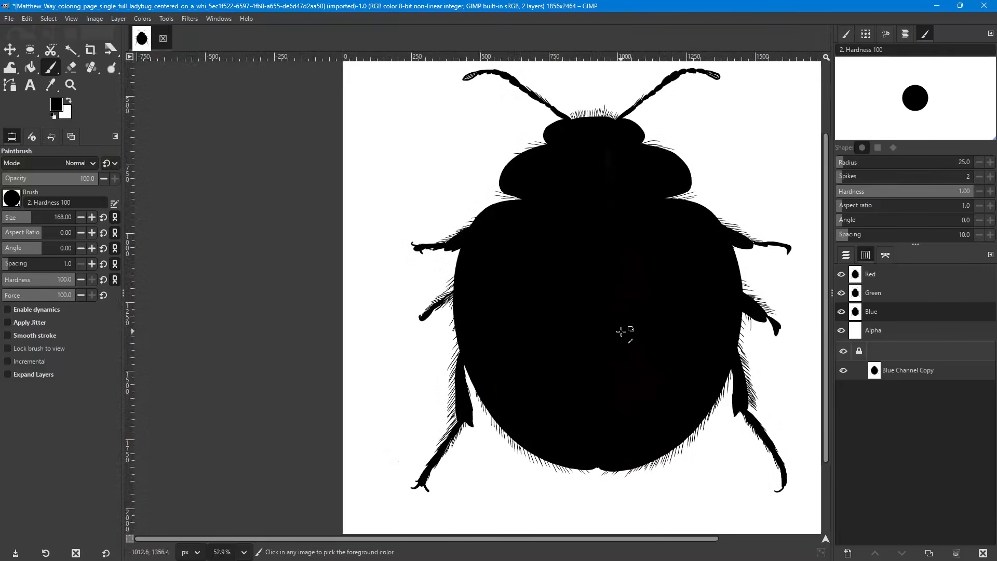
scroll(419, 444, up, 4)
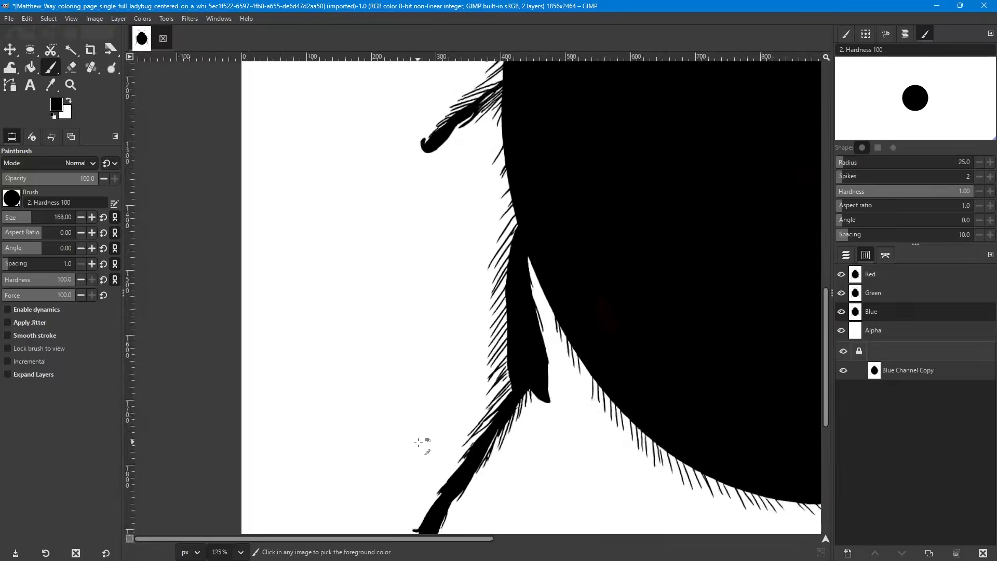
scroll(415, 431, up, 1)
scroll(479, 416, up, 2)
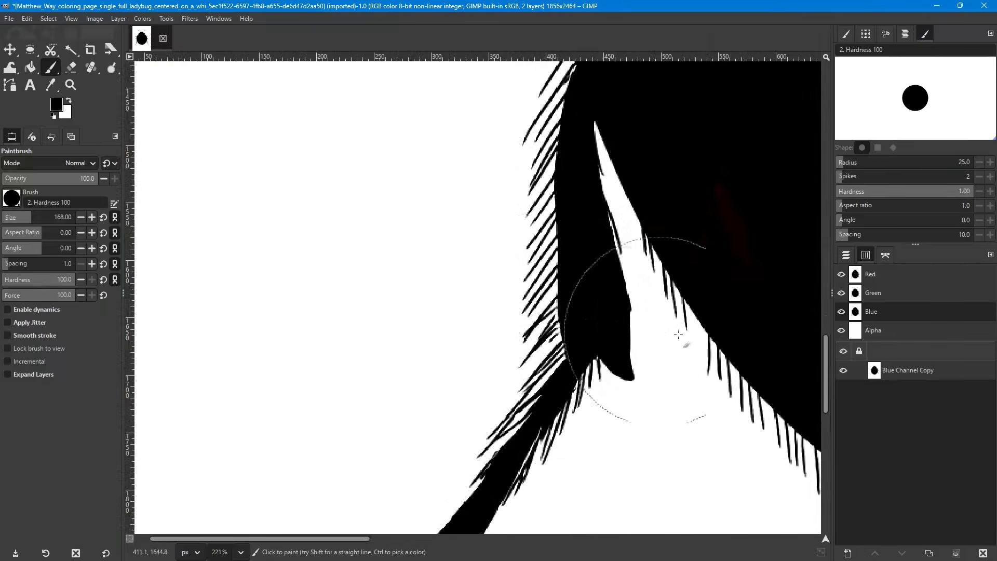
drag(605, 261, 257, 391)
scroll(592, 232, down, 4)
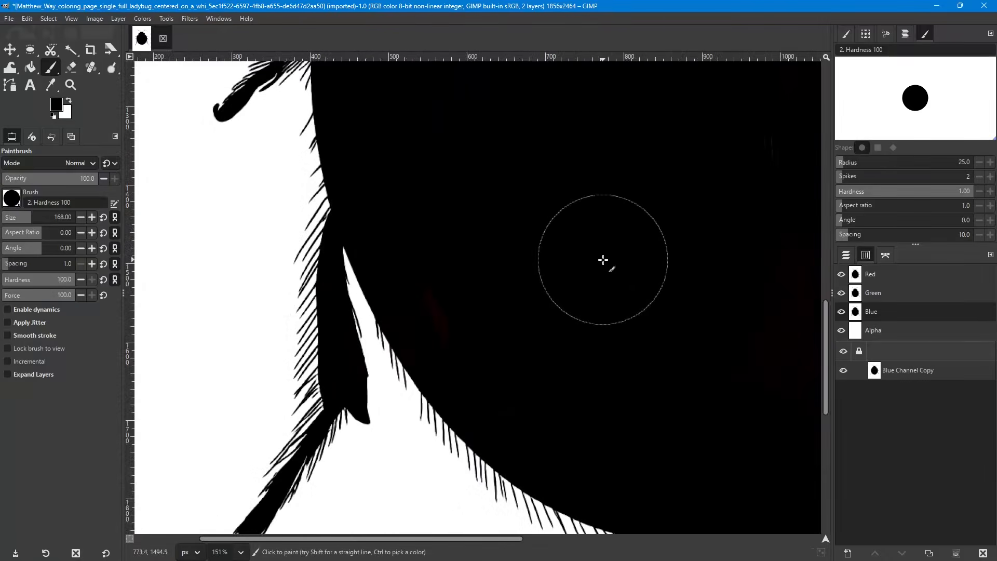
scroll(606, 263, down, 1)
scroll(608, 263, up, 3)
scroll(610, 261, down, 3)
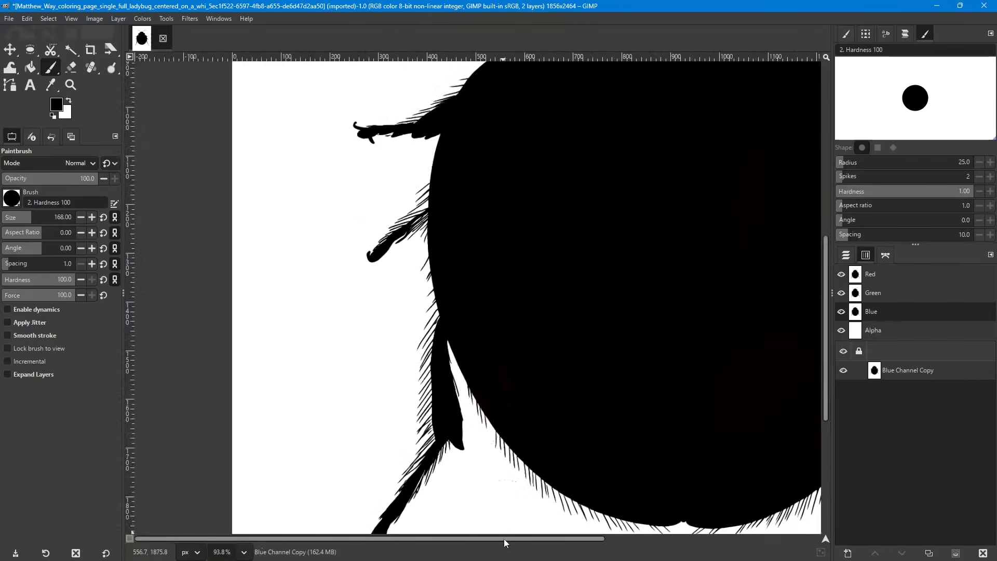
drag(504, 539, 621, 540)
scroll(645, 387, up, 5)
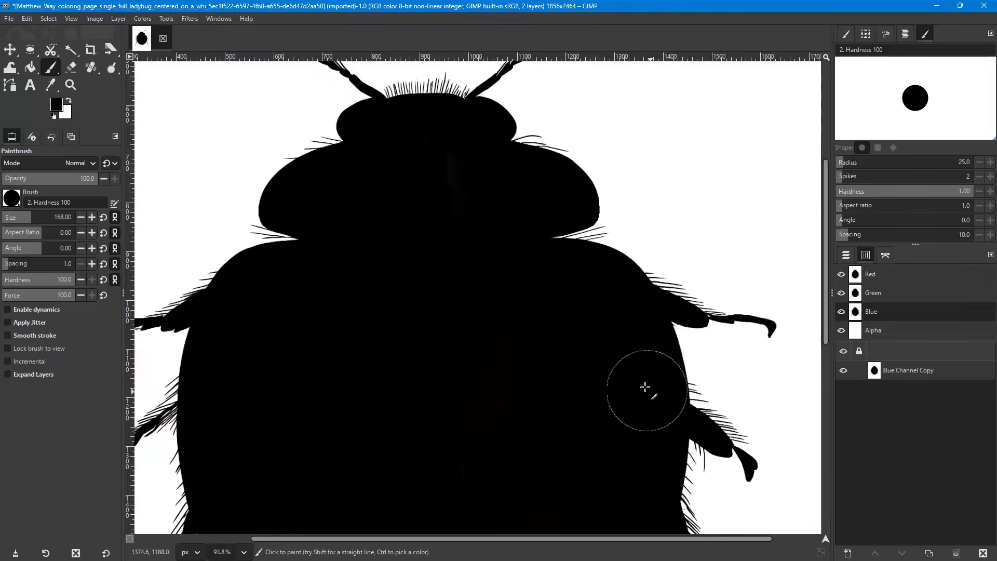
scroll(528, 258, down, 3)
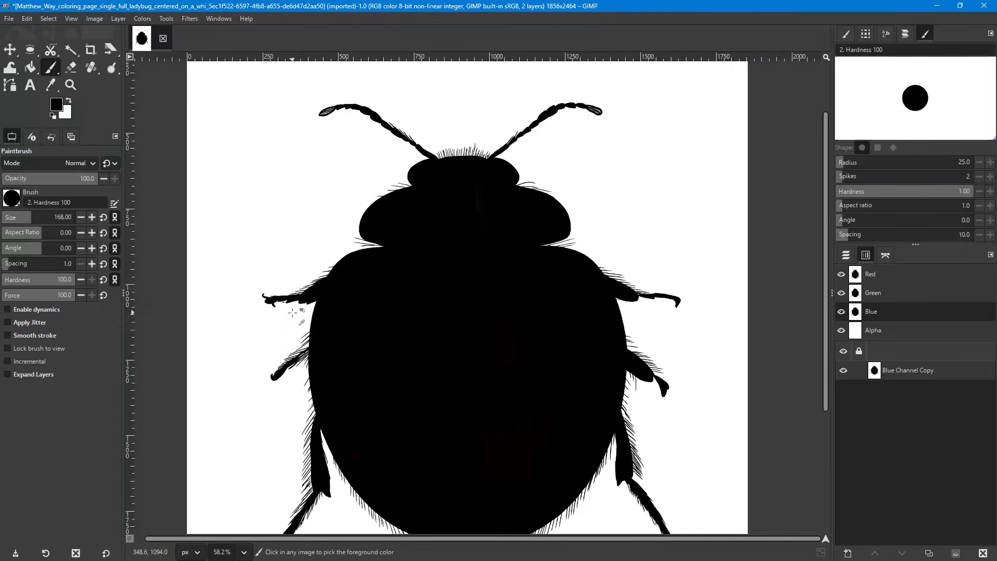
scroll(293, 312, up, 8)
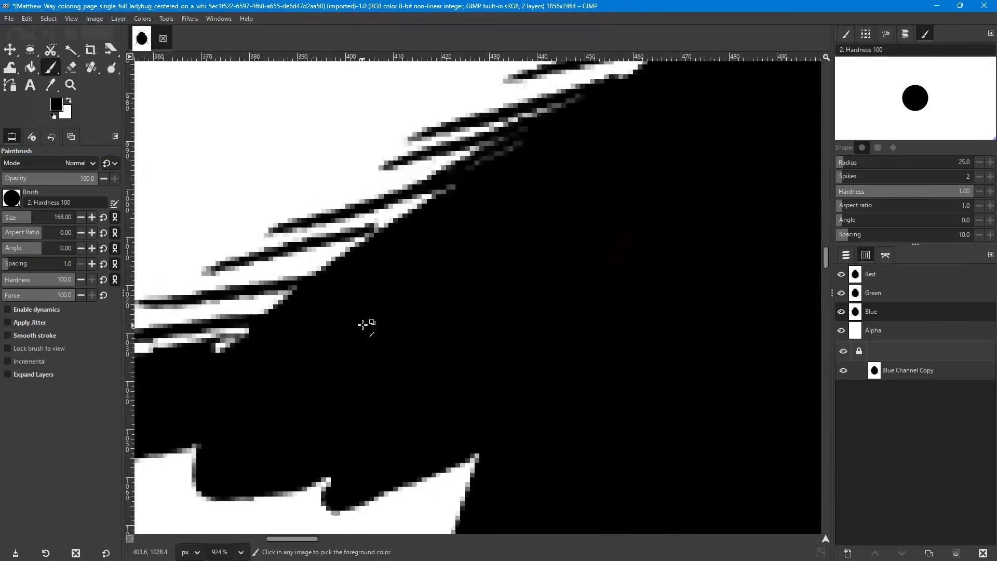
scroll(363, 325, up, 1)
scroll(292, 267, down, 2)
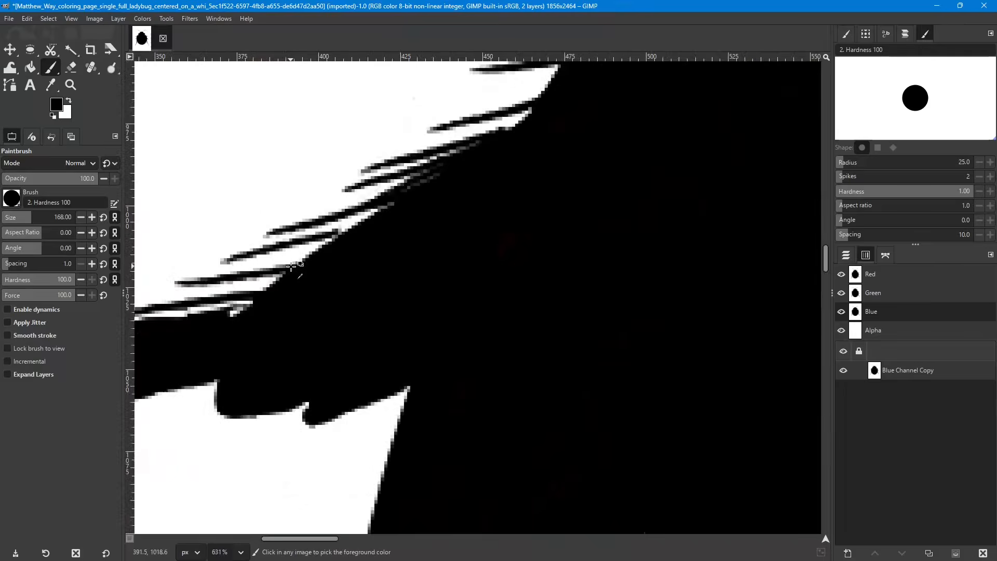
scroll(292, 267, down, 9)
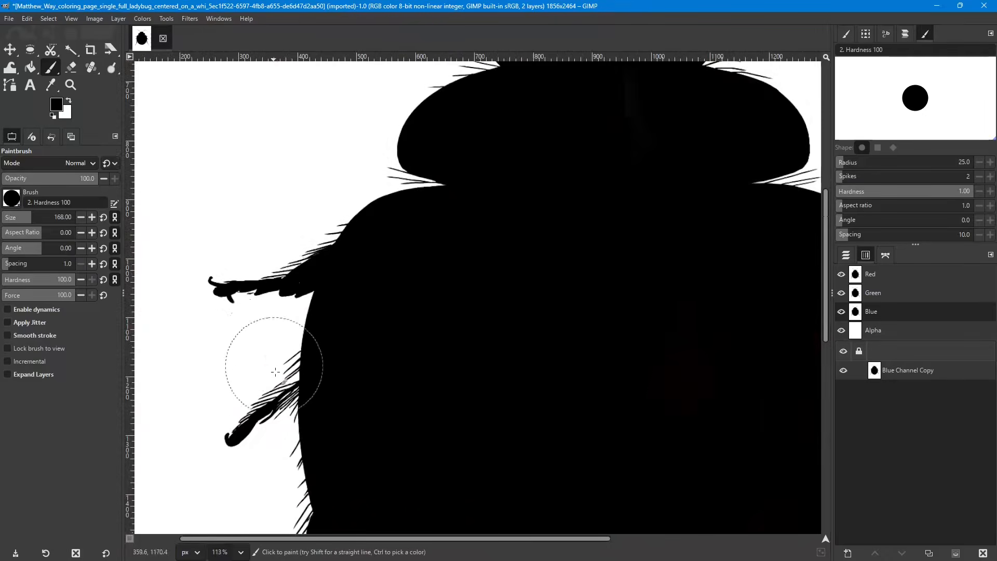
scroll(276, 372, up, 13)
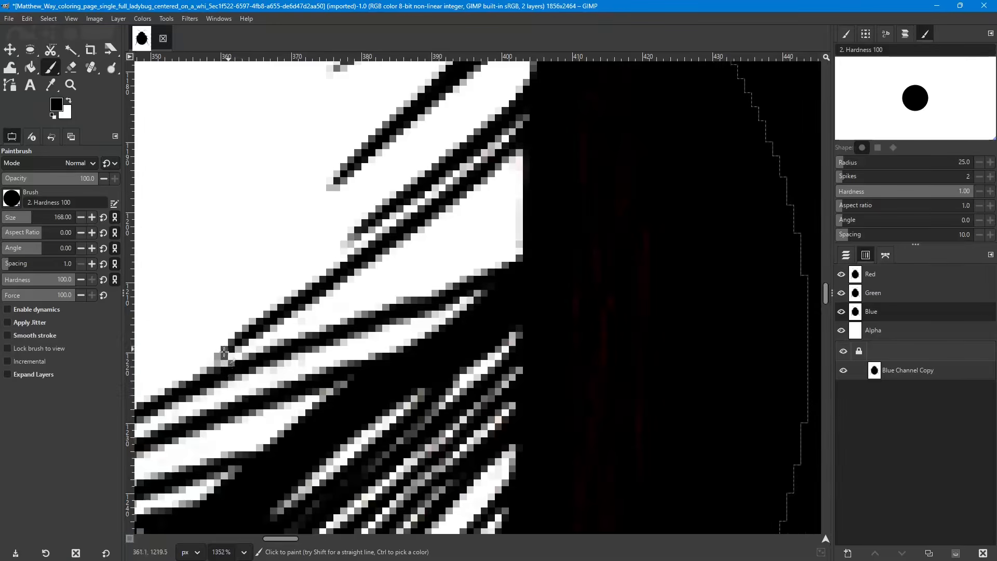
scroll(236, 343, up, 4)
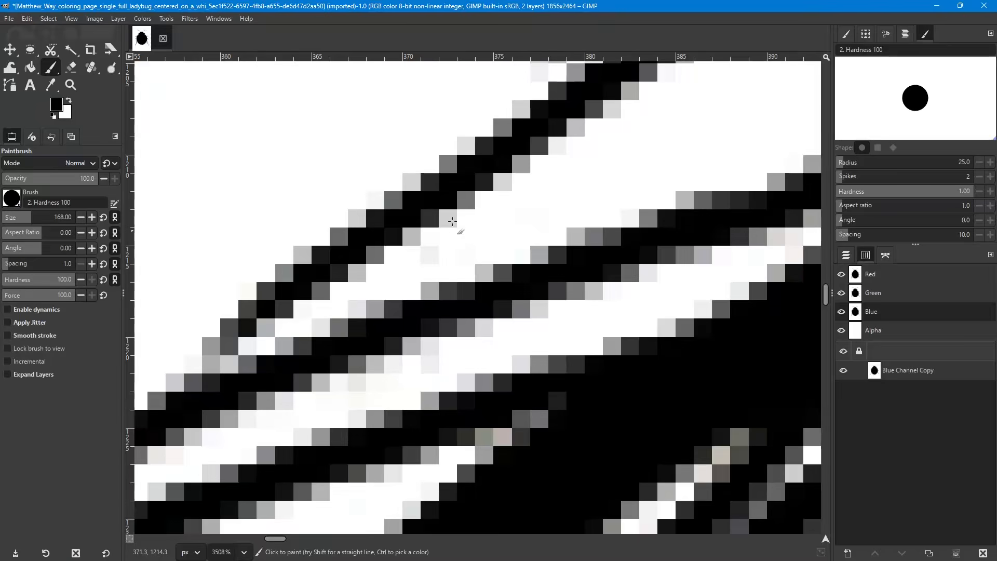
scroll(583, 168, down, 5)
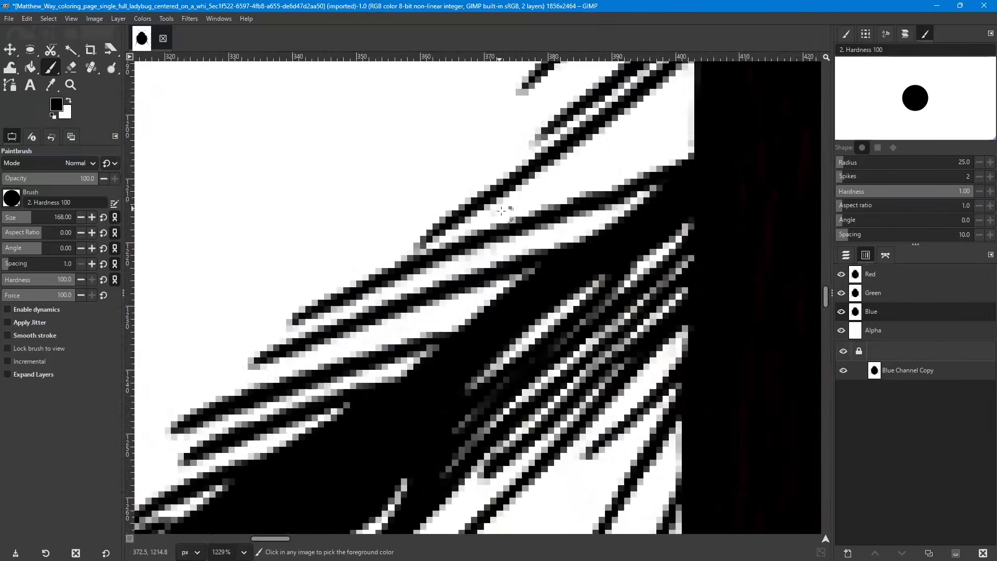
scroll(502, 219, down, 1)
scroll(509, 240, down, 2)
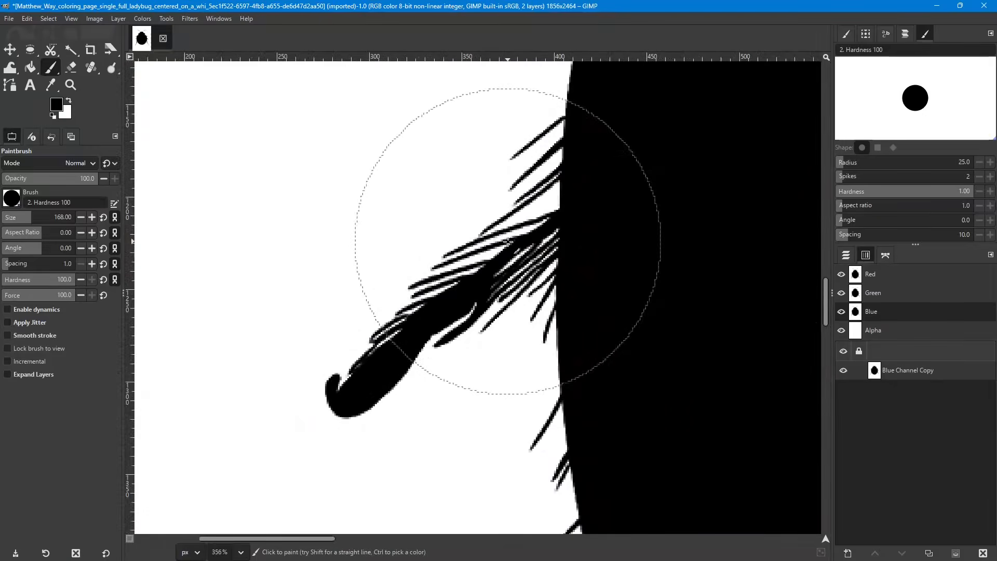
scroll(520, 249, down, 2)
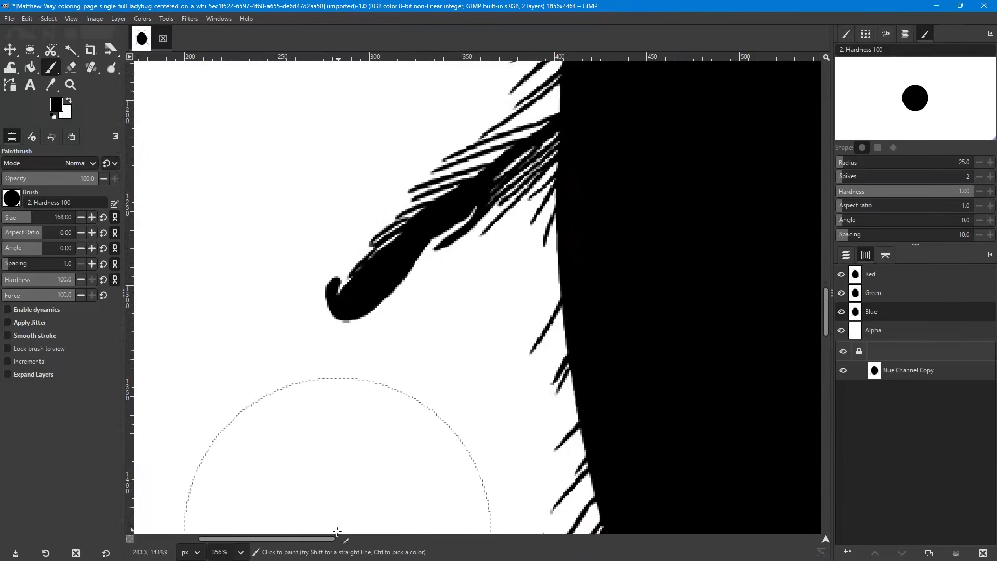
drag(321, 538, 459, 538)
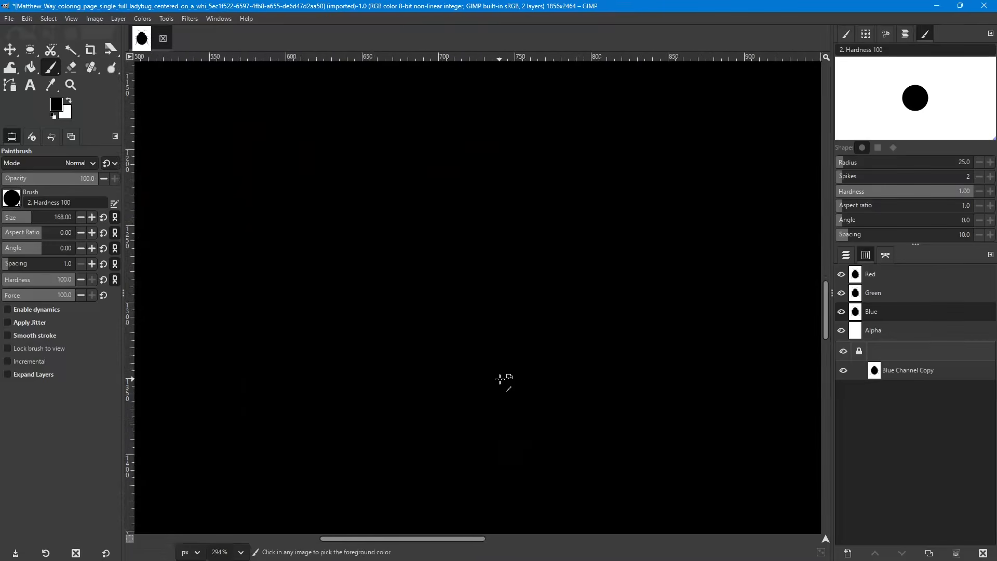
scroll(499, 363, down, 5)
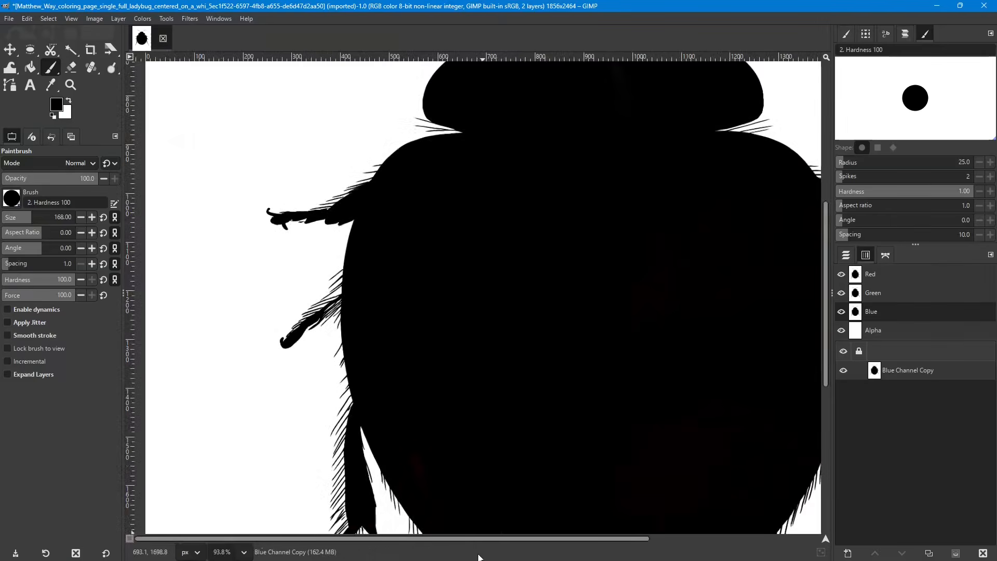
drag(480, 540, 618, 483)
scroll(357, 296, down, 3)
scroll(296, 267, up, 1)
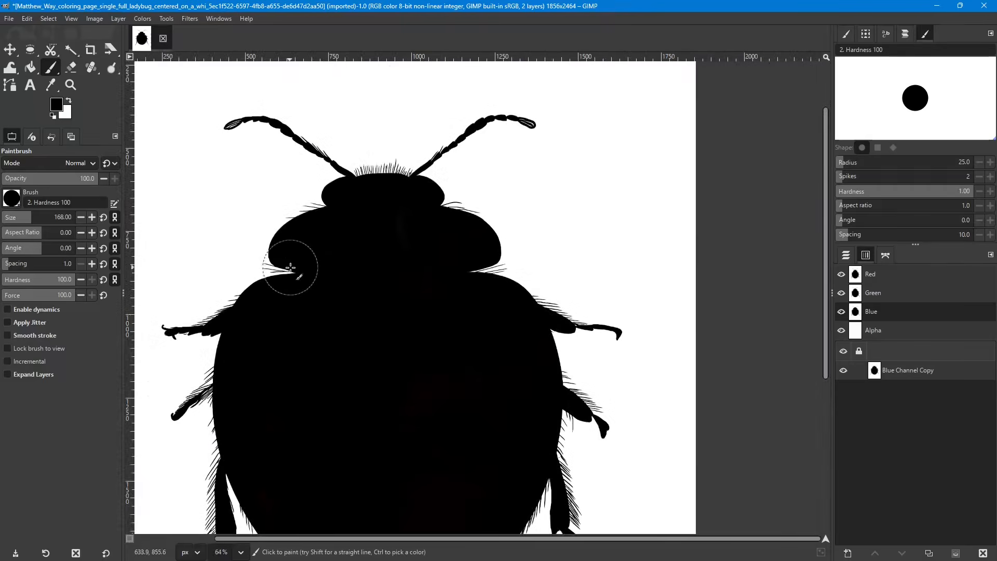
scroll(295, 274, down, 1)
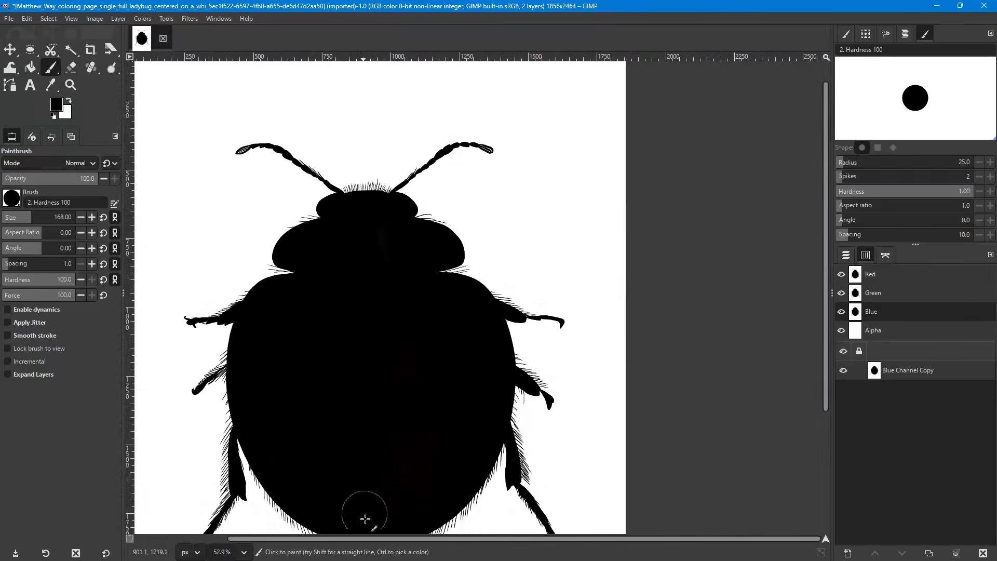
drag(388, 539, 354, 532)
scroll(330, 456, down, 2)
scroll(319, 426, down, 1)
scroll(323, 367, up, 2)
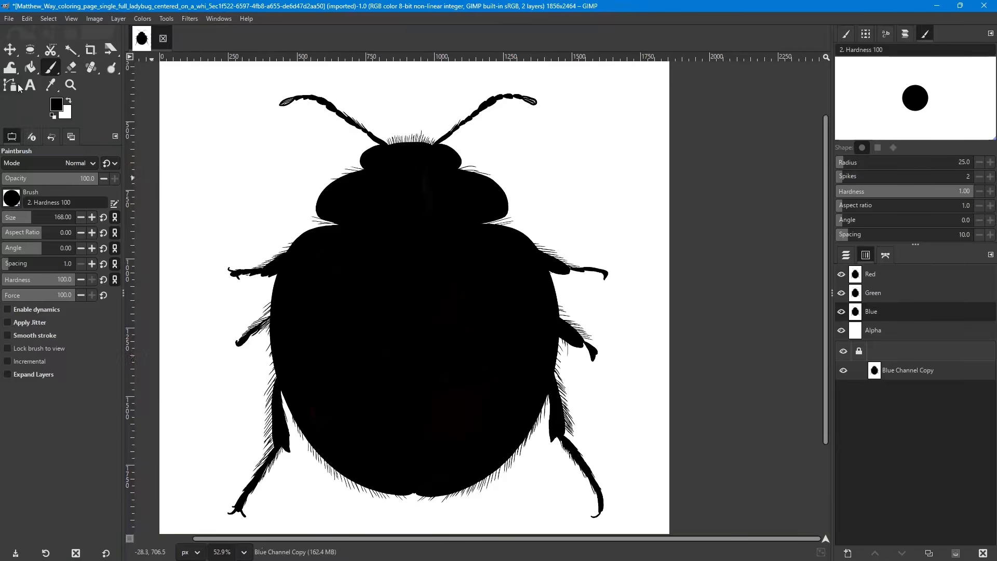
click(10, 50)
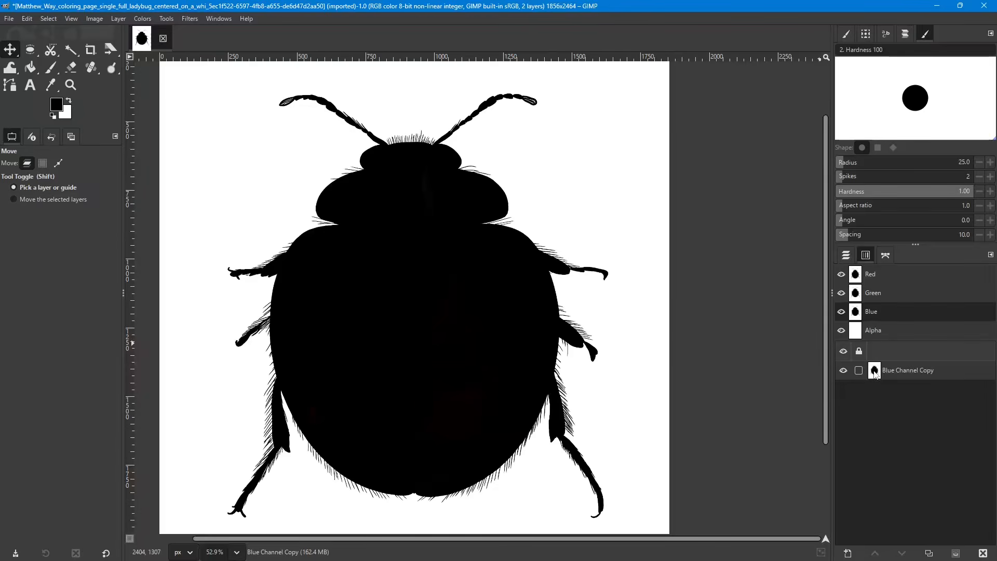
key(alt)
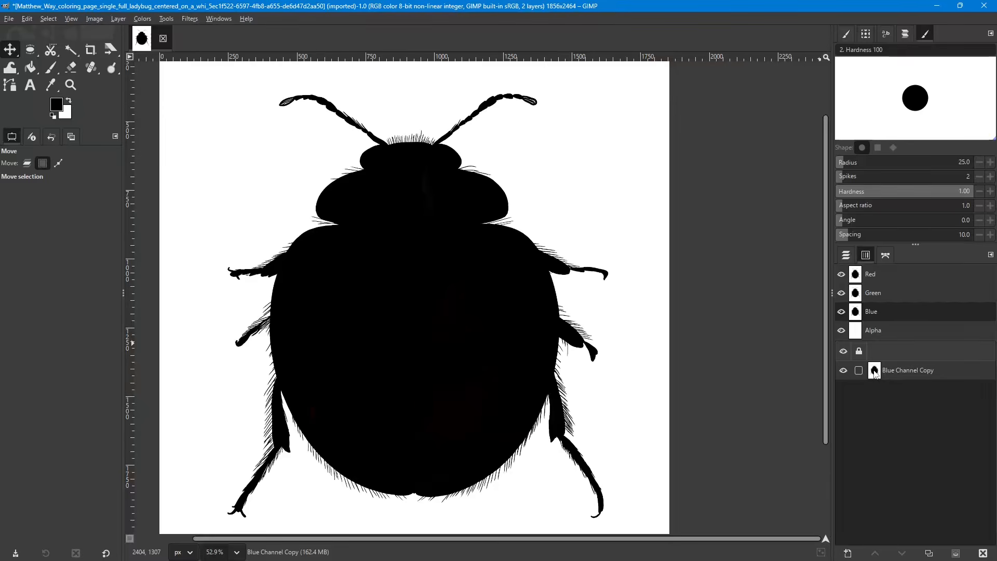
alt+click(875, 374)
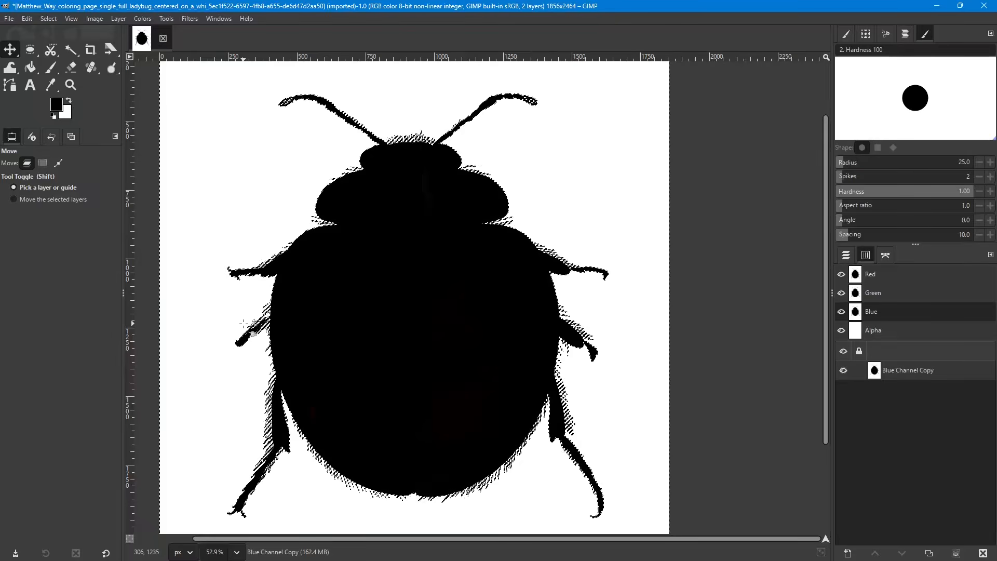
scroll(236, 281, up, 2)
scroll(244, 324, up, 3)
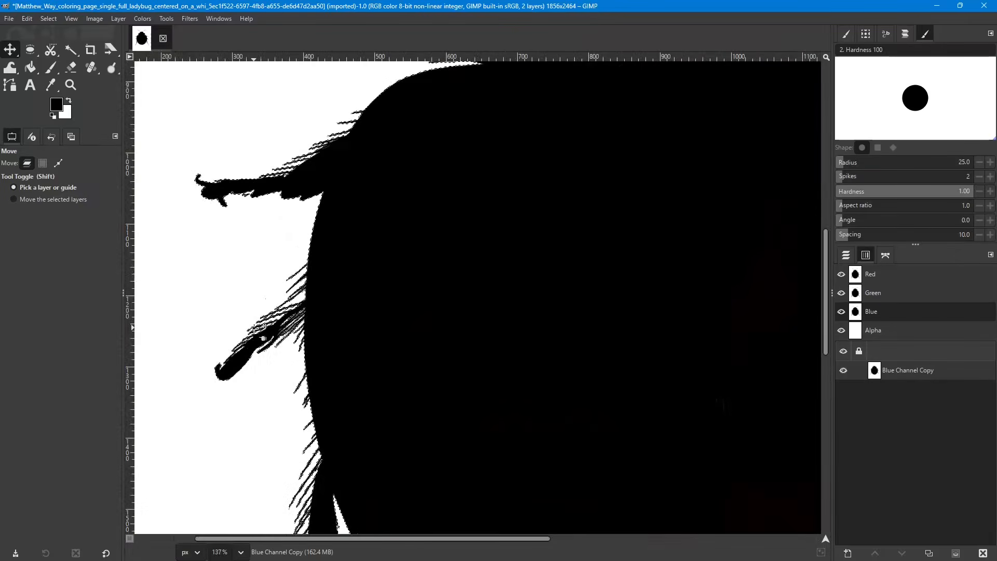
scroll(282, 312, up, 3)
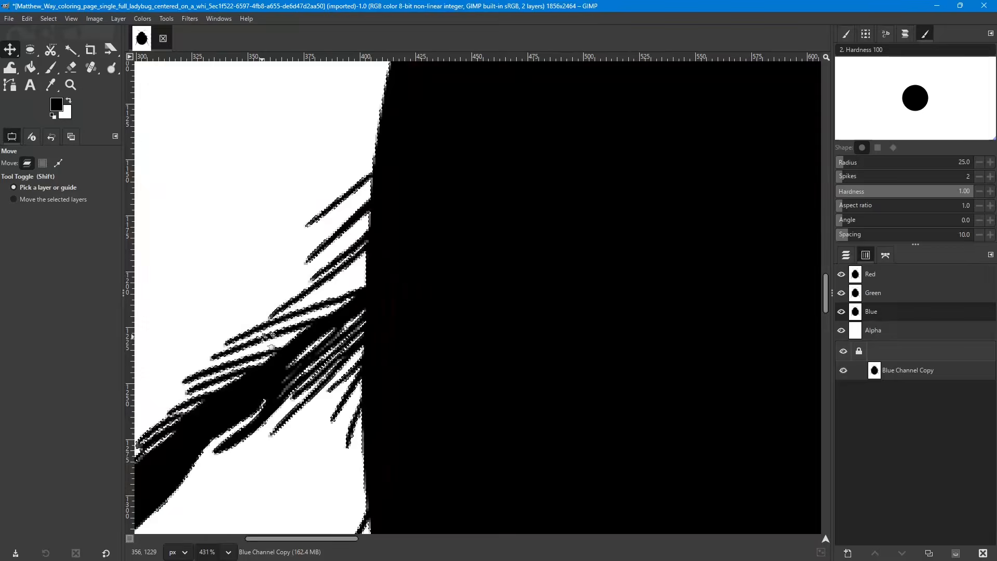
scroll(274, 317, up, 4)
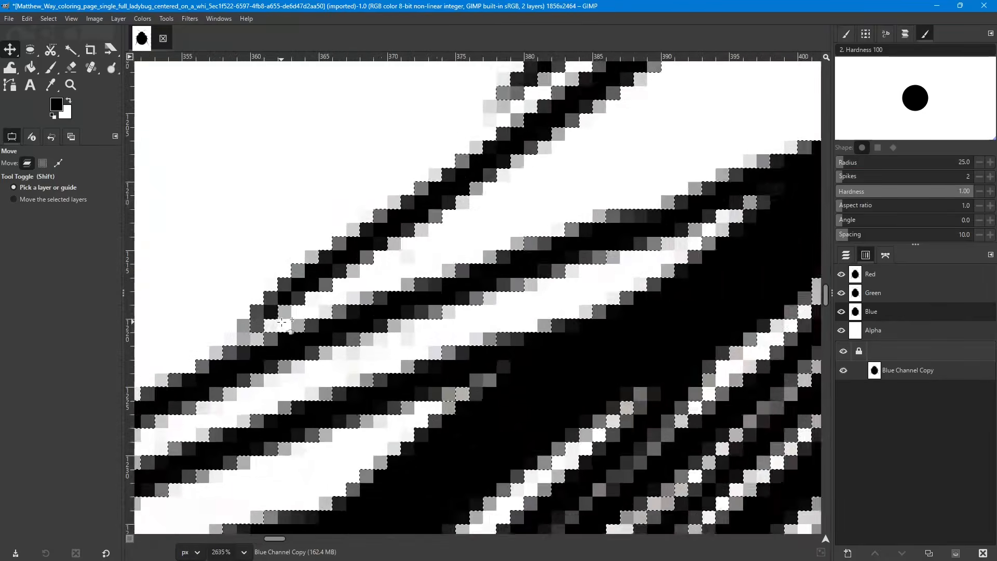
scroll(282, 325, up, 1)
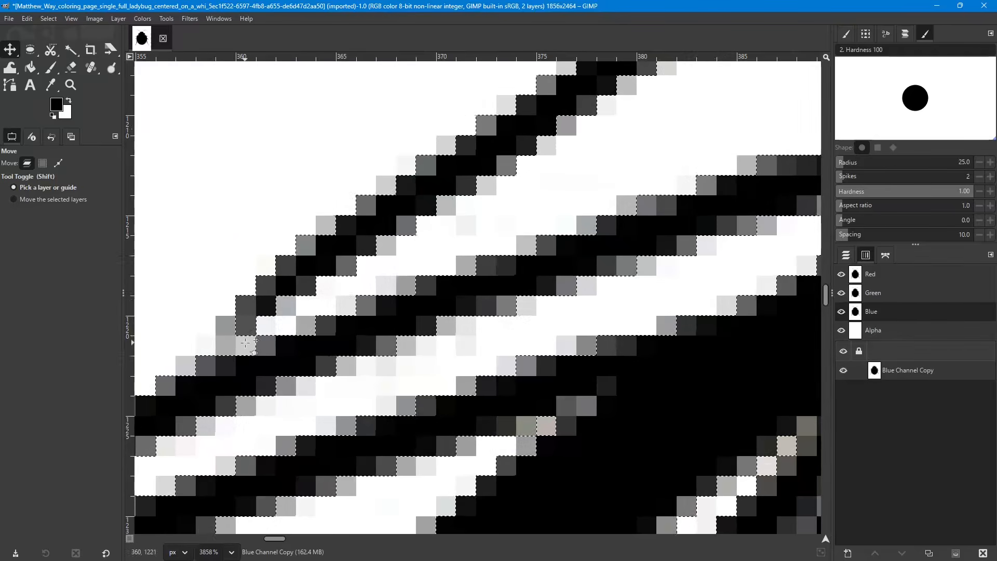
scroll(449, 323, down, 6)
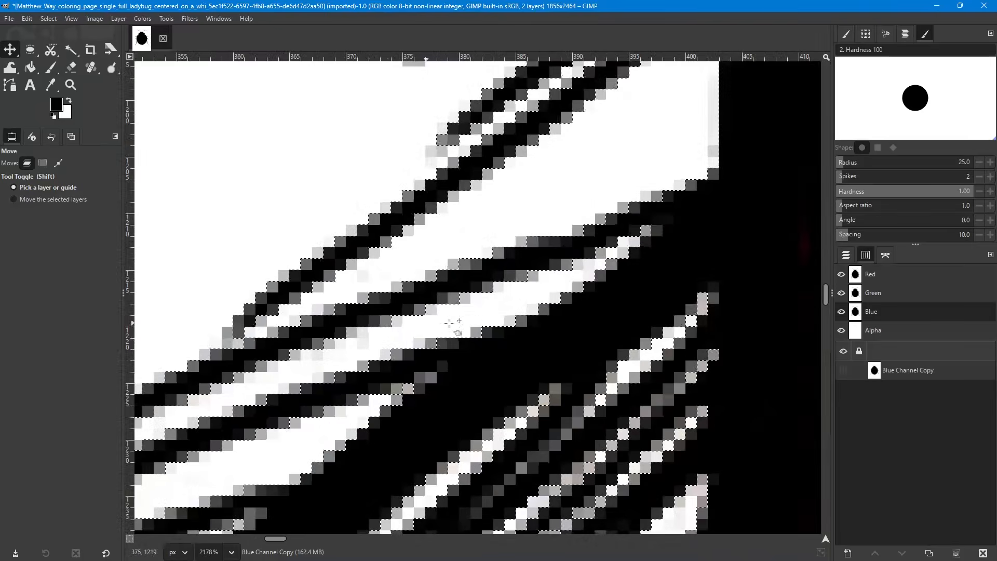
key(ctrl+y)
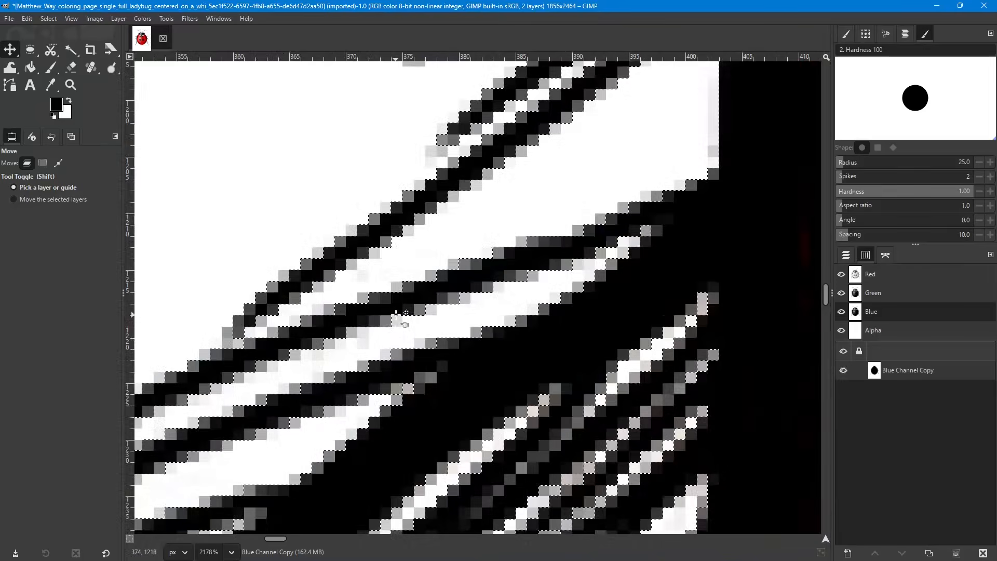
scroll(242, 300, down, 3)
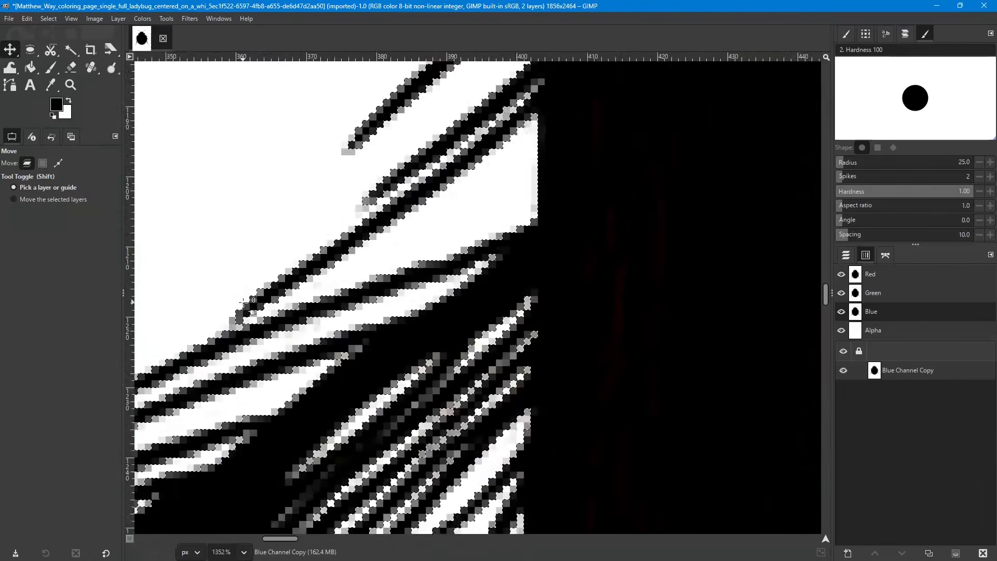
scroll(242, 231, down, 2)
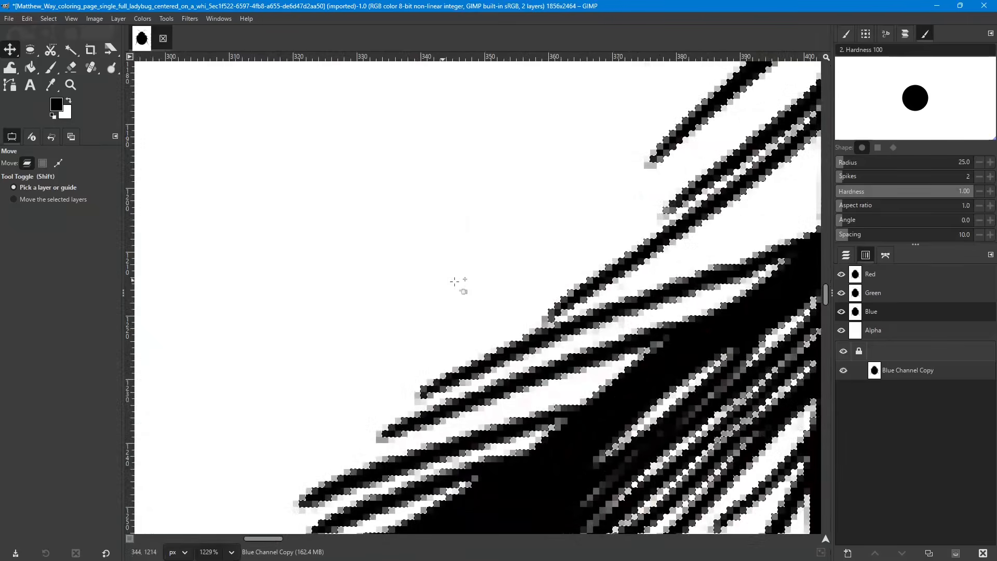
scroll(535, 296, down, 1)
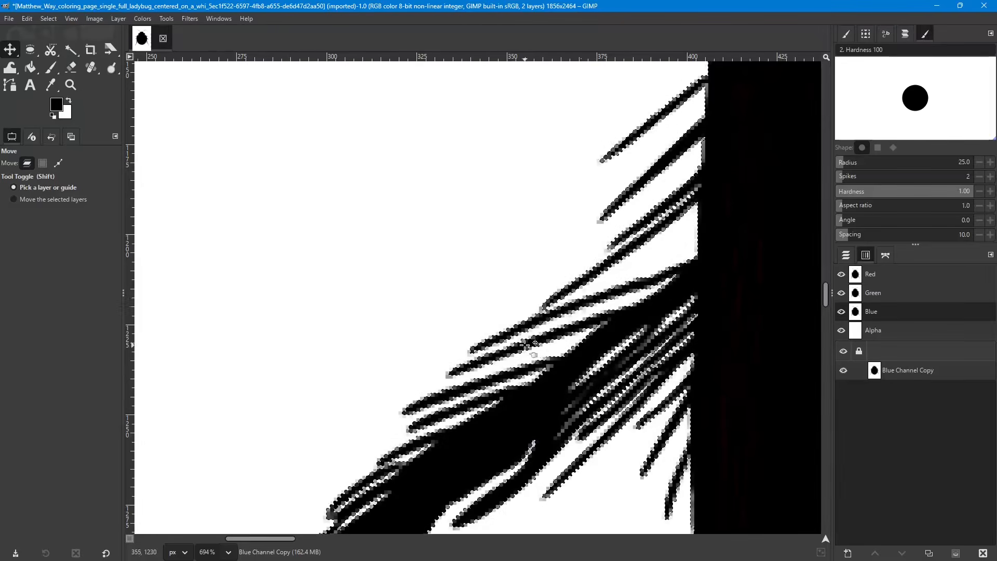
scroll(526, 344, up, 6)
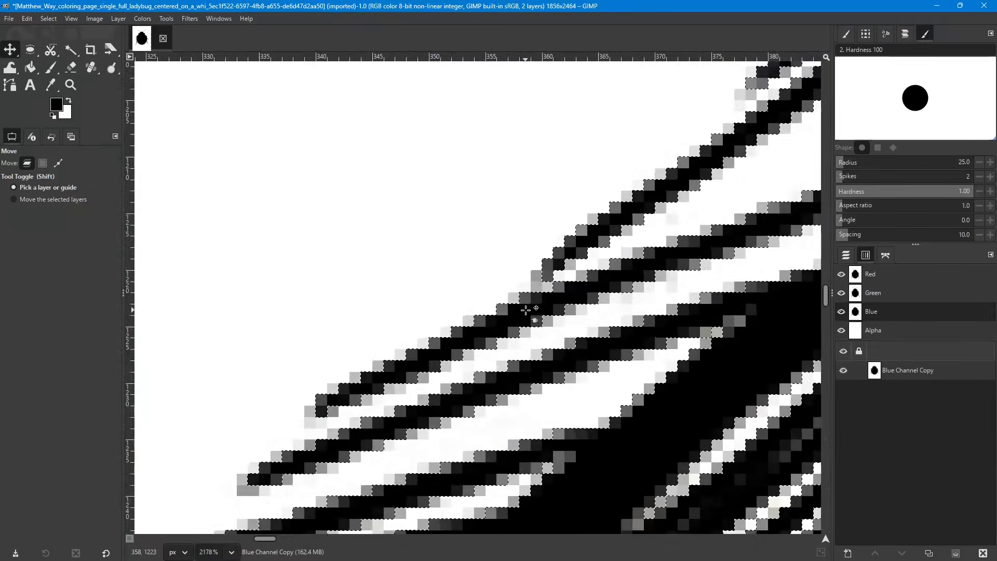
scroll(525, 310, up, 9)
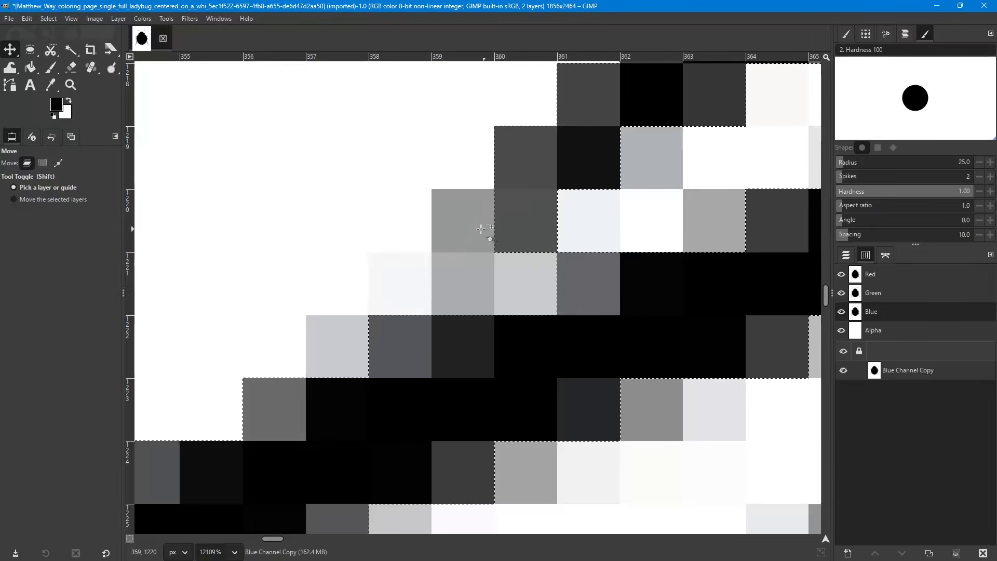
scroll(648, 240, down, 8)
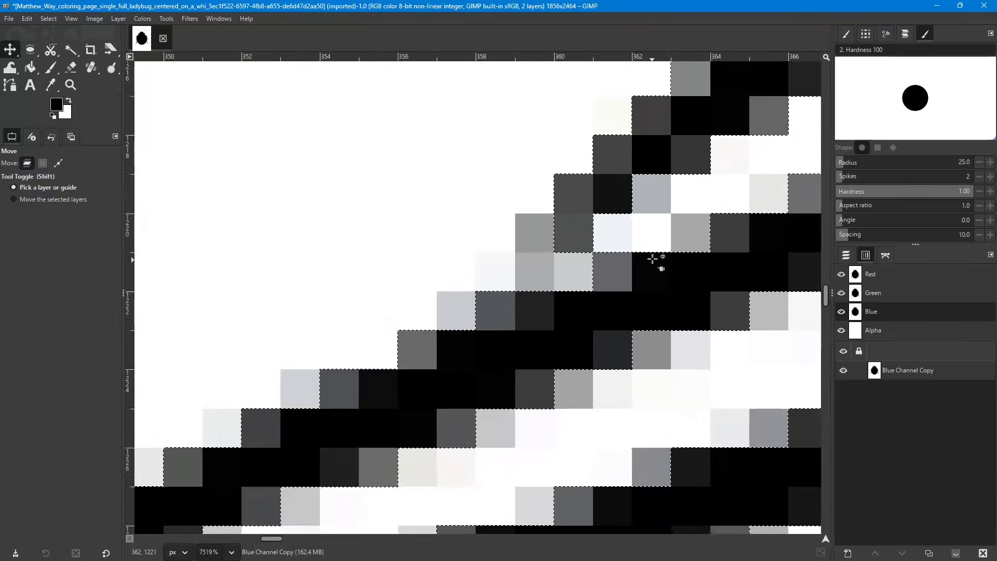
scroll(650, 285, down, 8)
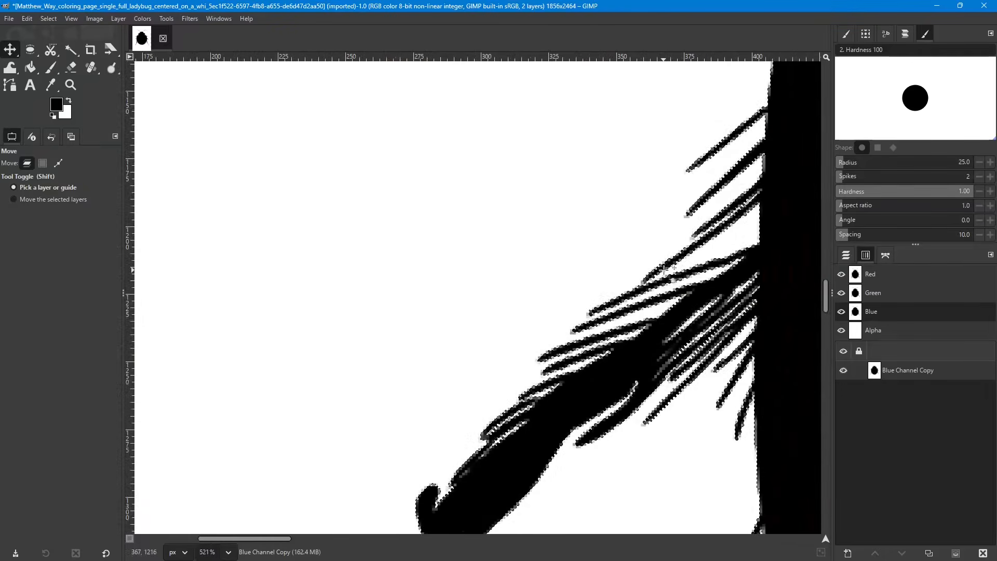
scroll(680, 272, right, 5)
scroll(665, 273, down, 6)
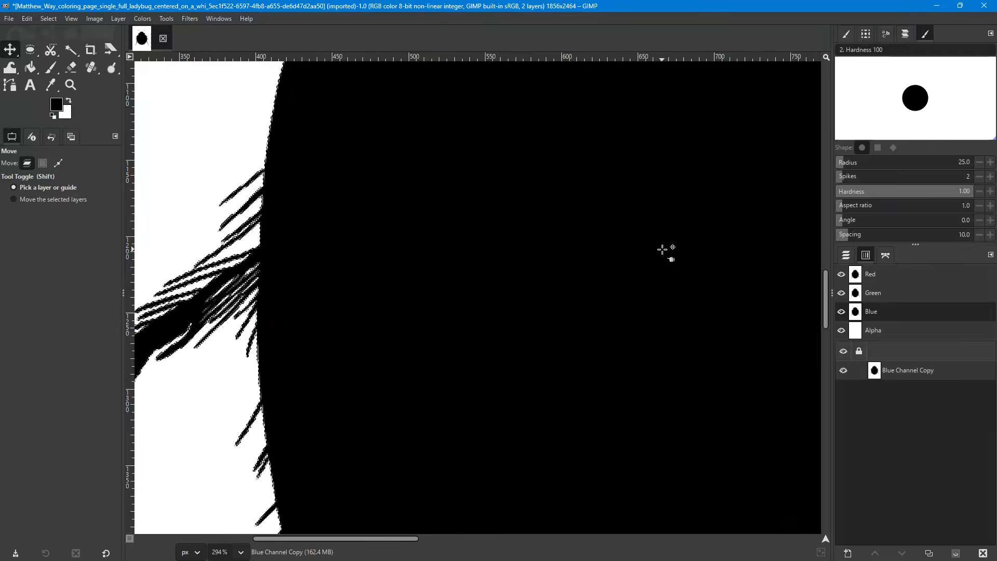
scroll(665, 258, down, 4)
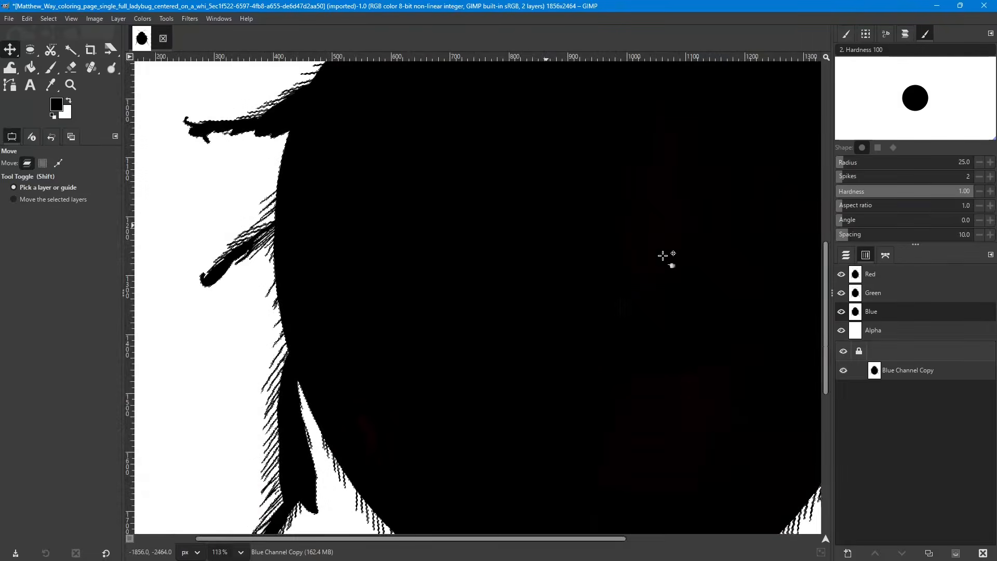
scroll(669, 259, right, 2)
scroll(649, 271, up, 3)
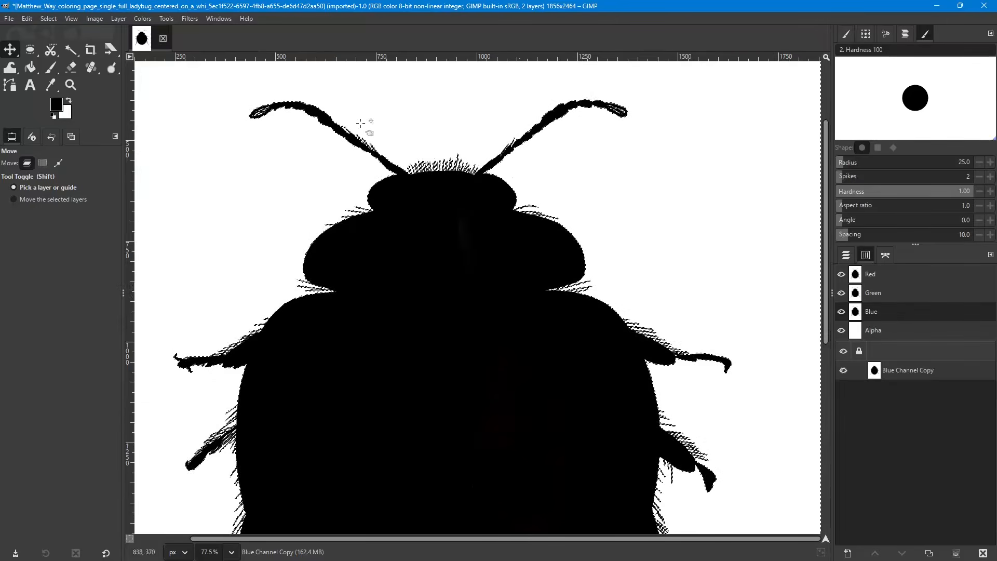
scroll(257, 114, up, 5)
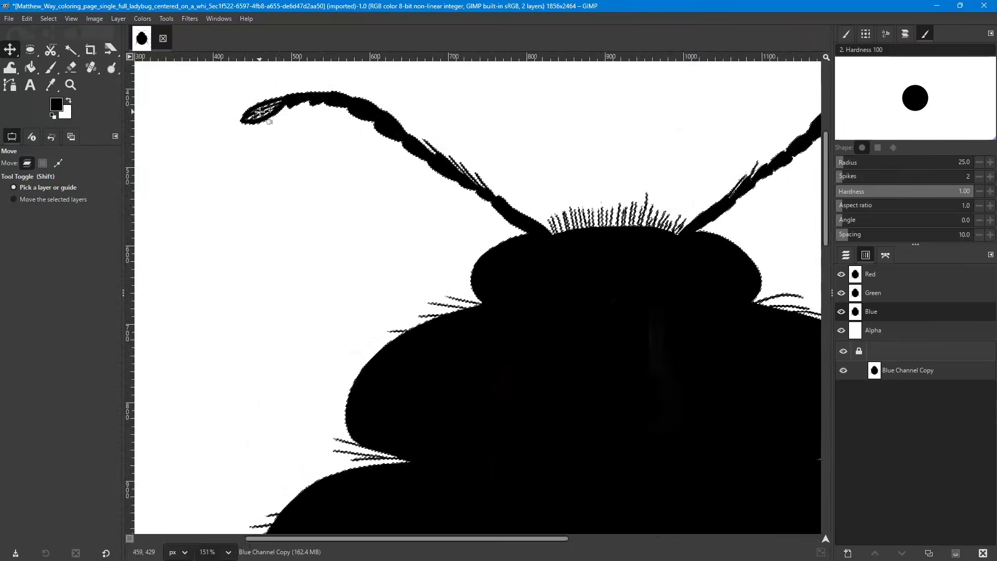
scroll(276, 196, up, 3)
scroll(263, 285, up, 3)
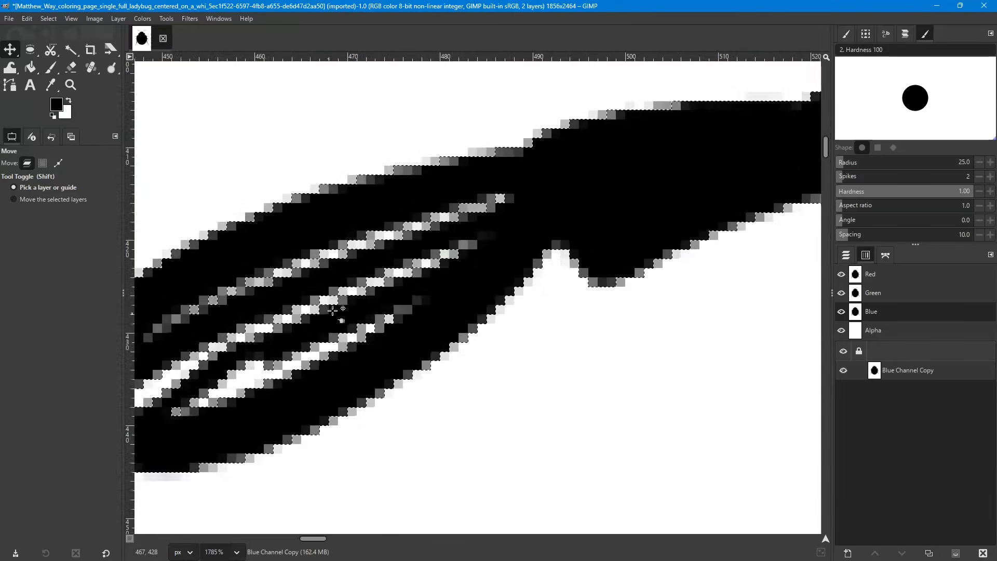
scroll(350, 301, down, 6)
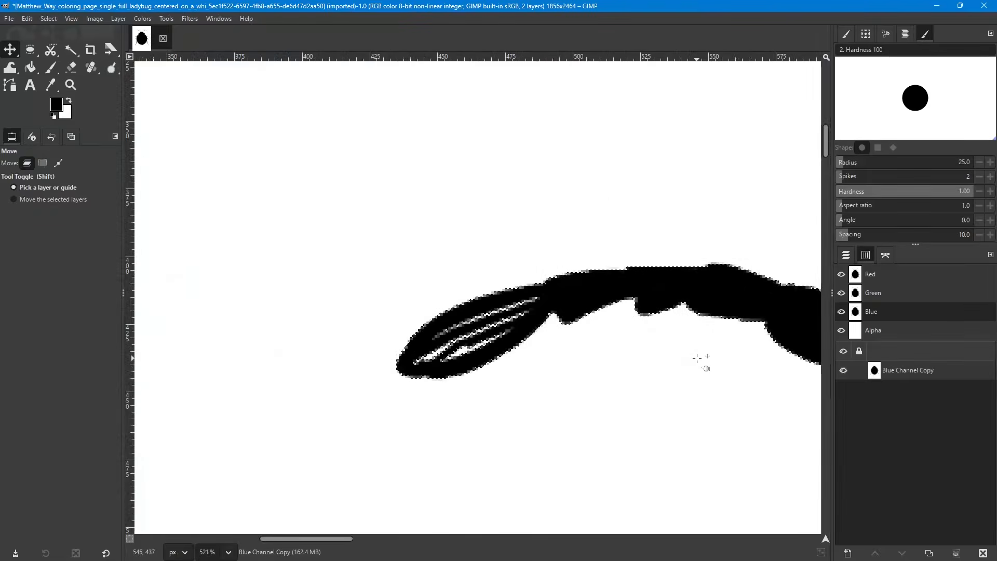
scroll(695, 355, down, 4)
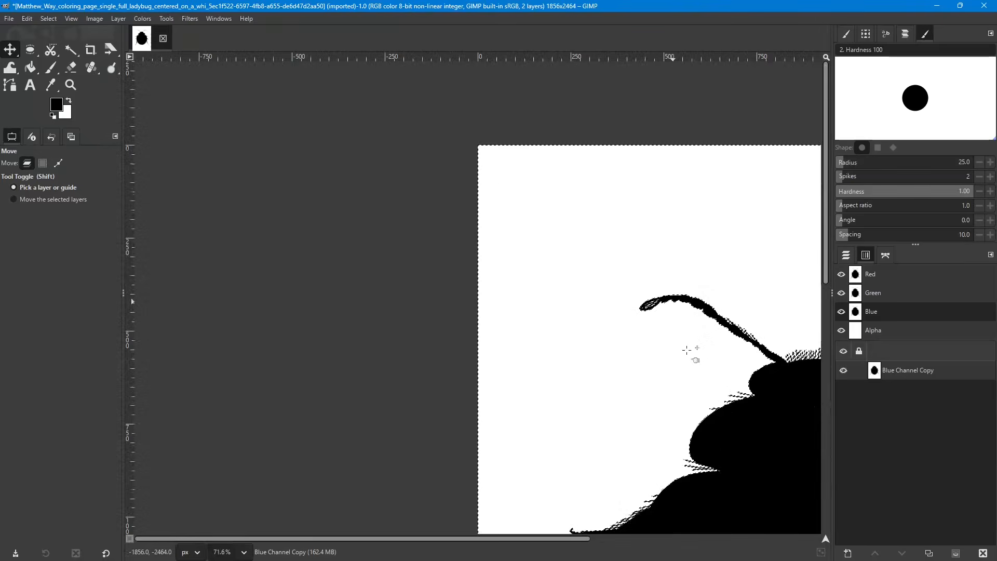
scroll(695, 354, down, 3)
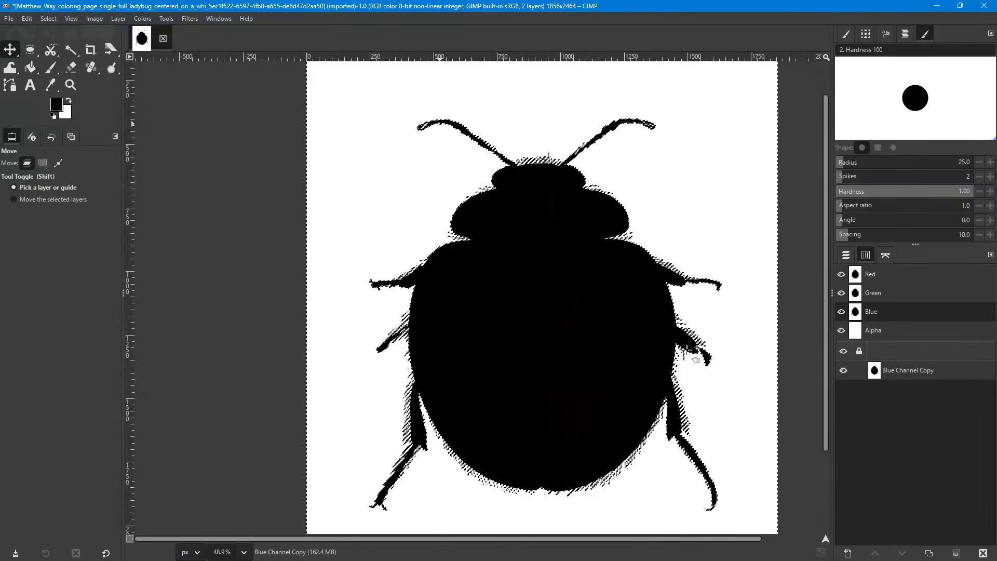
scroll(695, 355, down, 2)
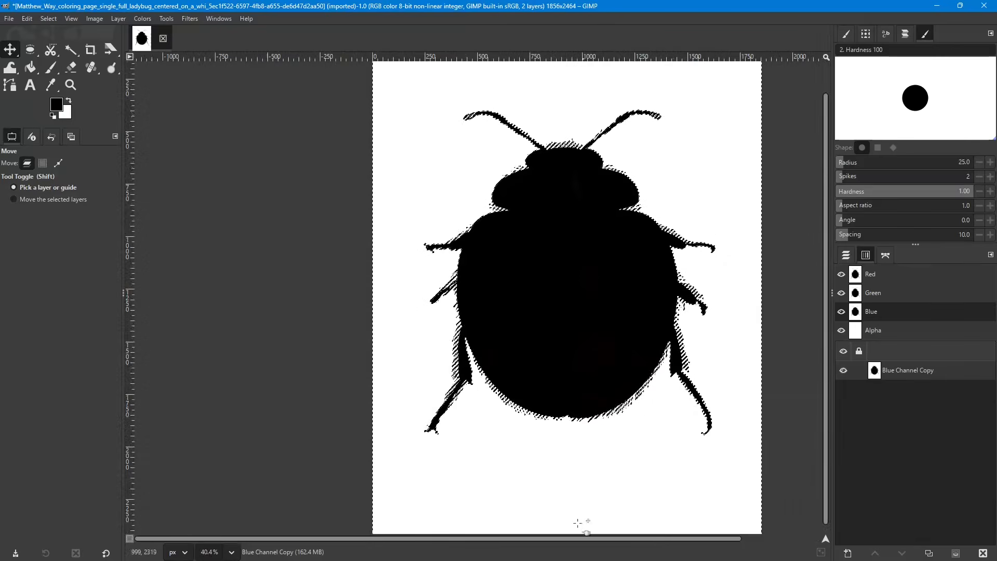
drag(578, 533, 650, 542)
key(ctrl+z)
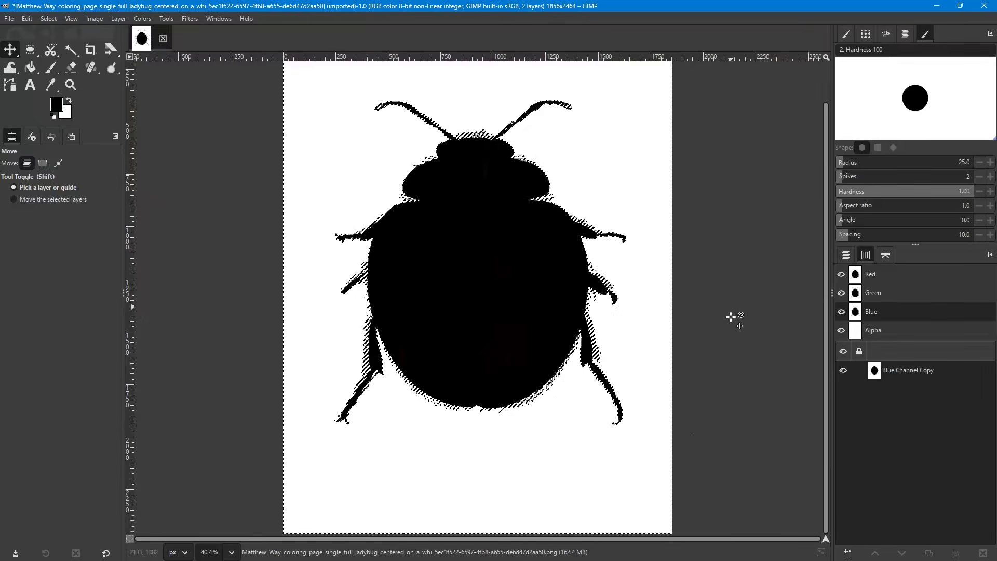
scroll(735, 318, up, 1)
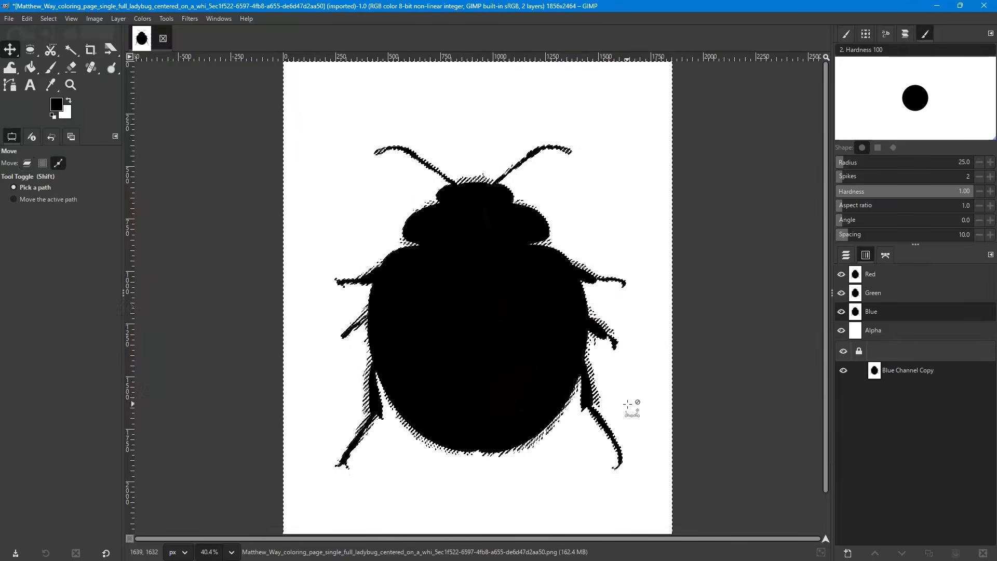
ctrl+scroll(627, 404, up, 5)
ctrl+scroll(631, 404, down, 2)
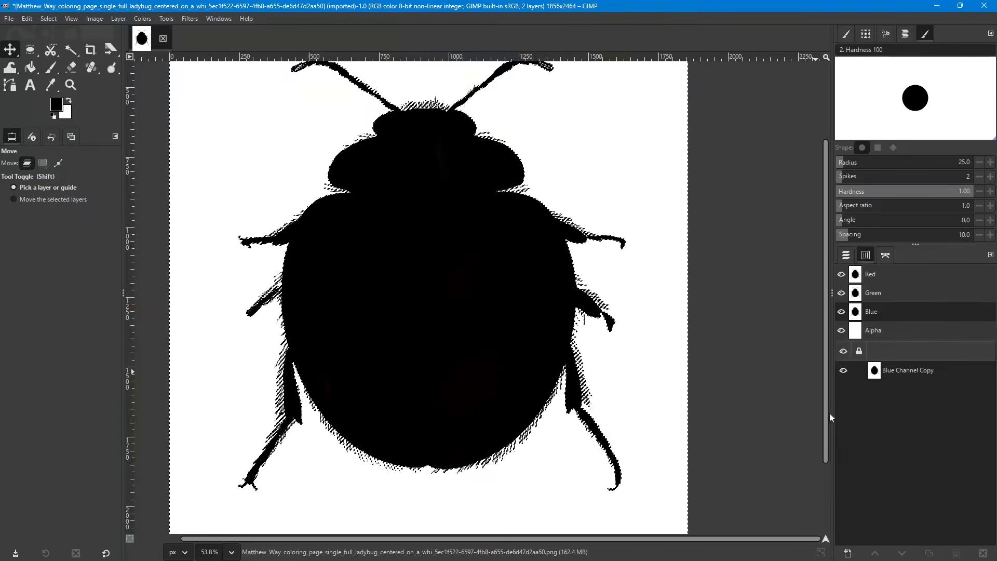
Step: Hide Blue Channel Copy to reveal the red ladybug and return to the Layers list
click(844, 371)
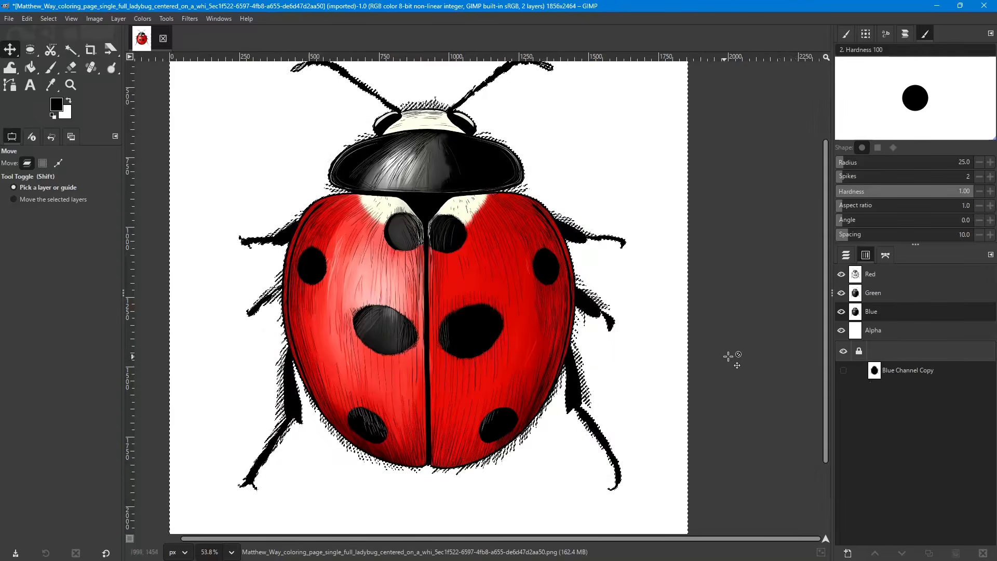
click(846, 255)
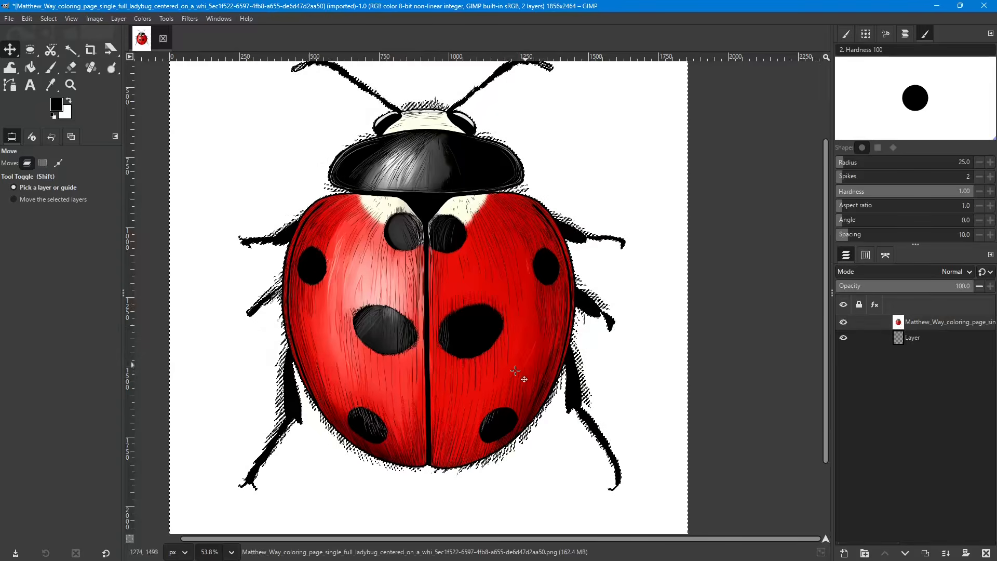
scroll(511, 381, down, 3)
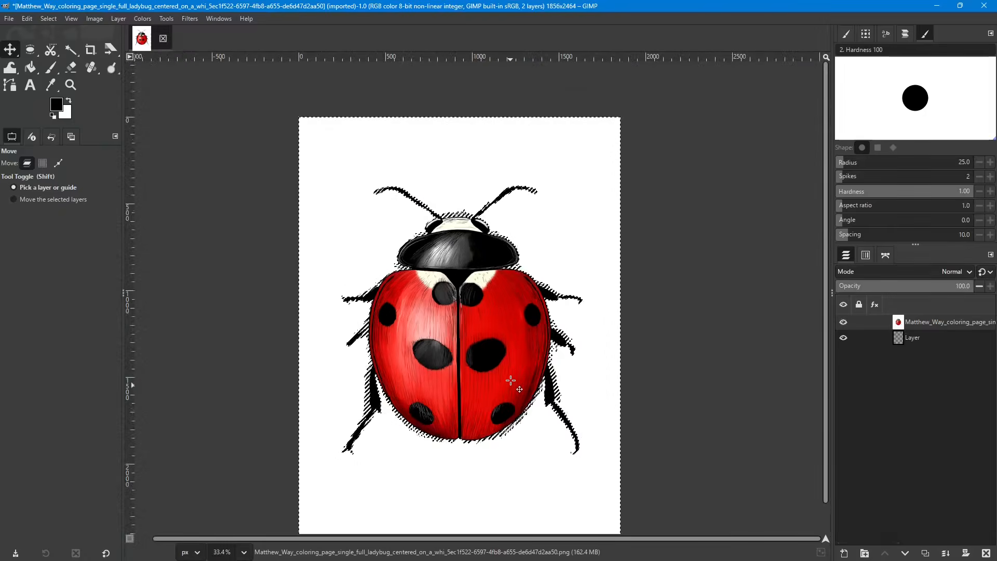
scroll(511, 381, down, 1)
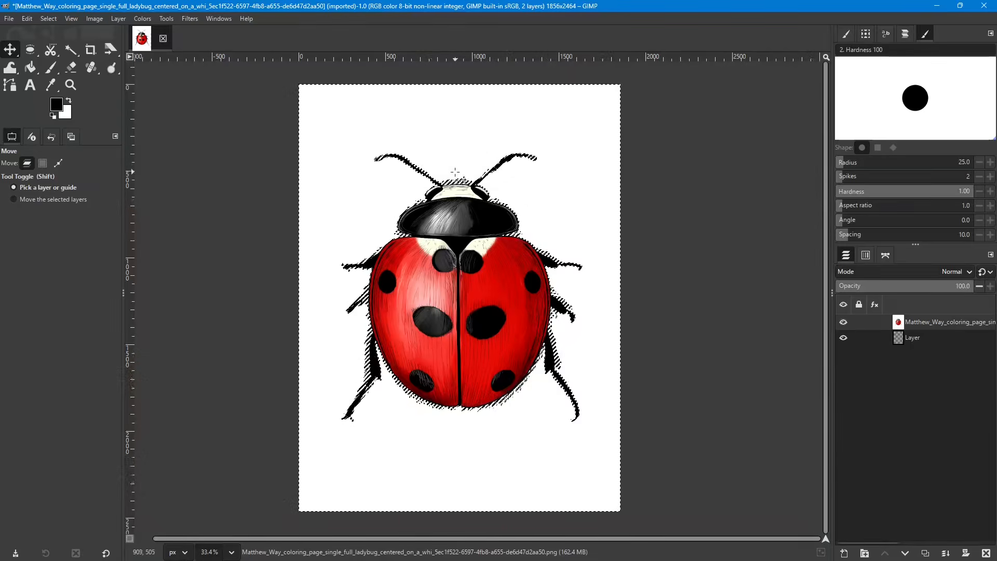
Step: Delete the white background around the ladybug and clear the selection
key(Delete)
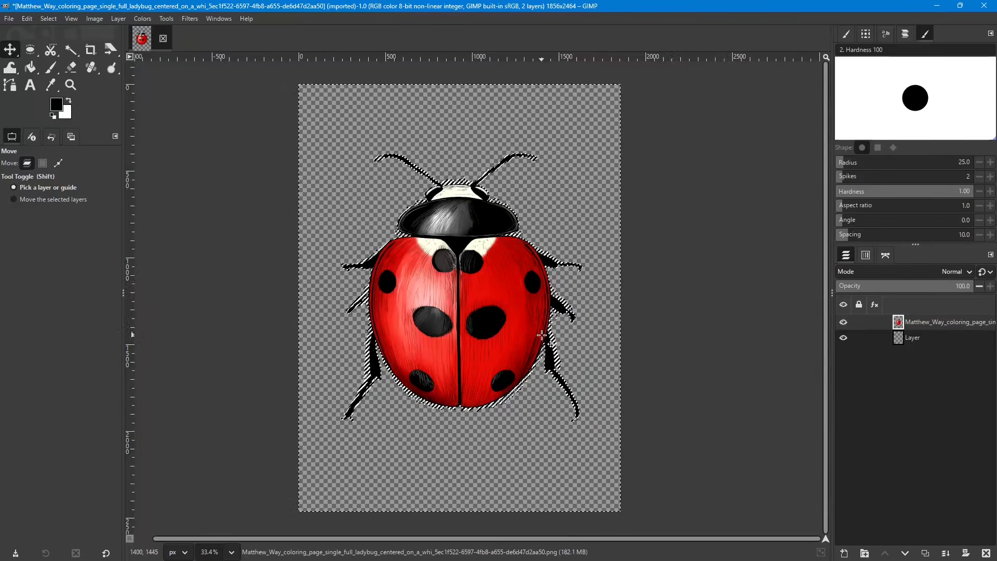
key(ctrl+shift+a)
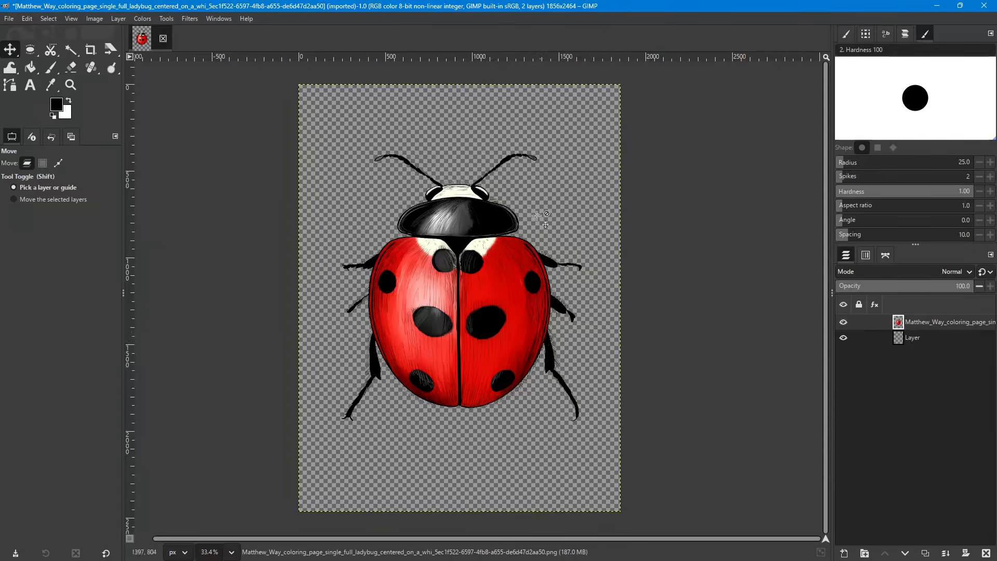
scroll(330, 305, up, 4)
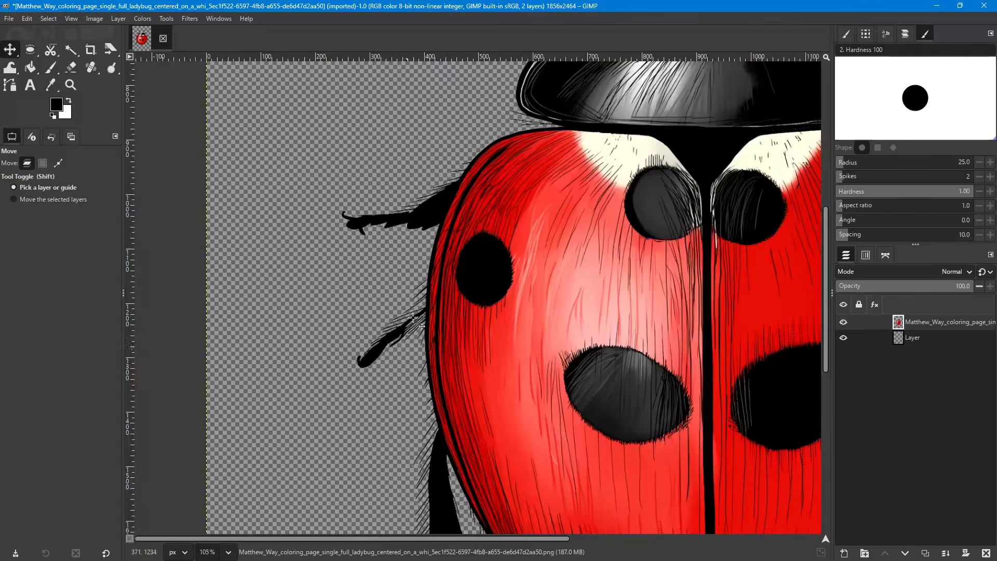
scroll(413, 318, down, 5)
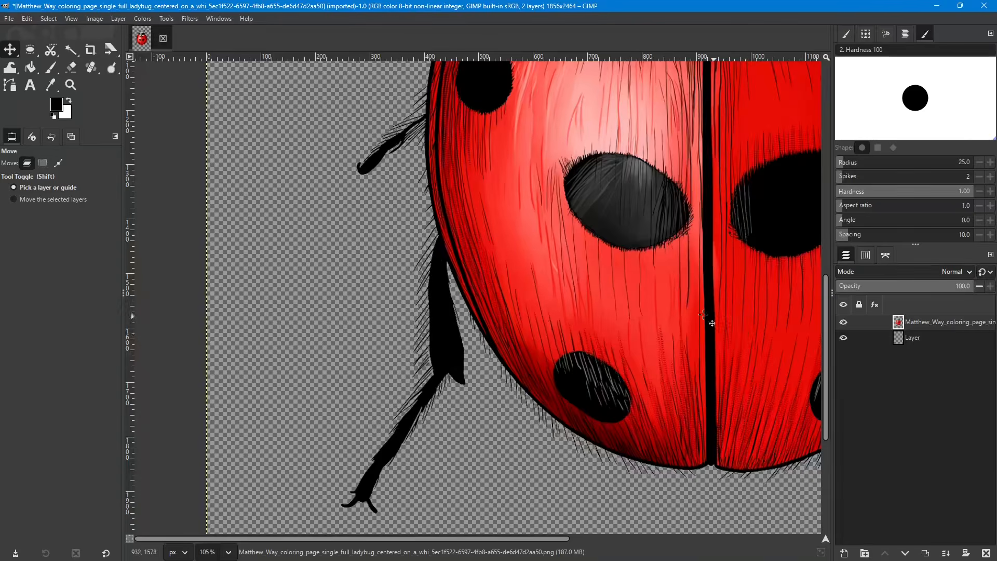
Step: Undo and redo the deletion to check transparency, then zoom out to about 33%
key(ctrl+z)
key(ctrl+y)
scroll(637, 324, right, 6)
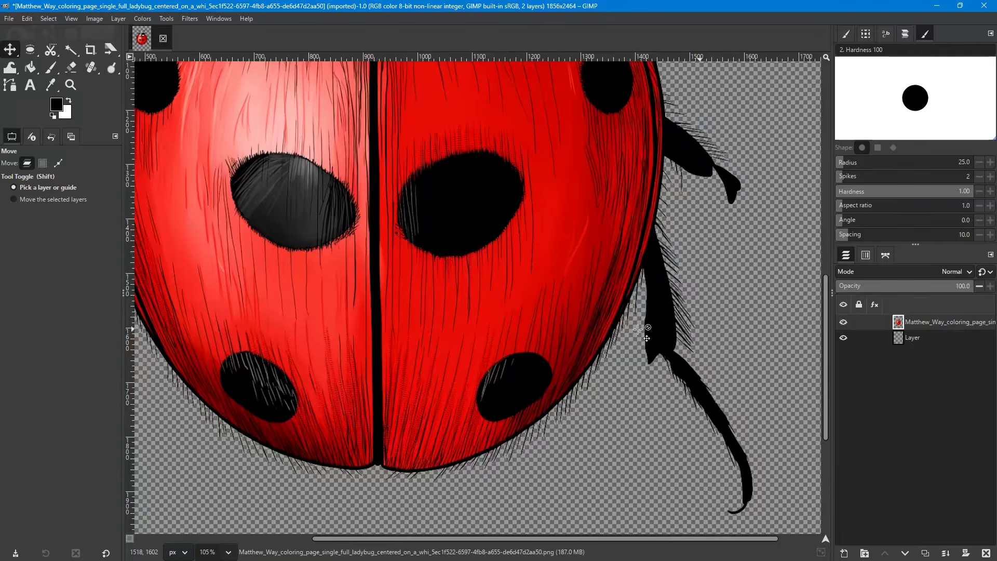
scroll(639, 329, up, 5)
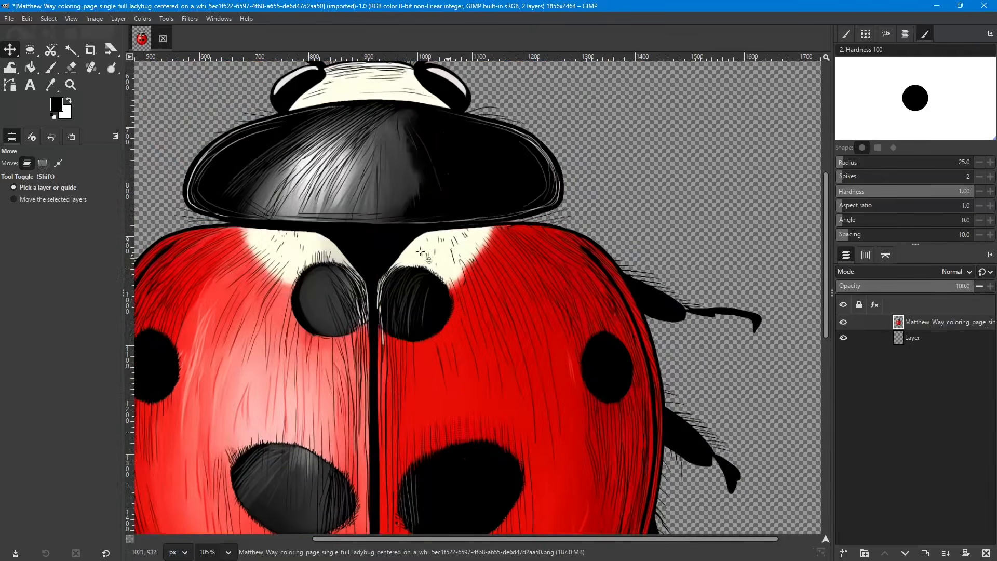
scroll(270, 195, right, 1)
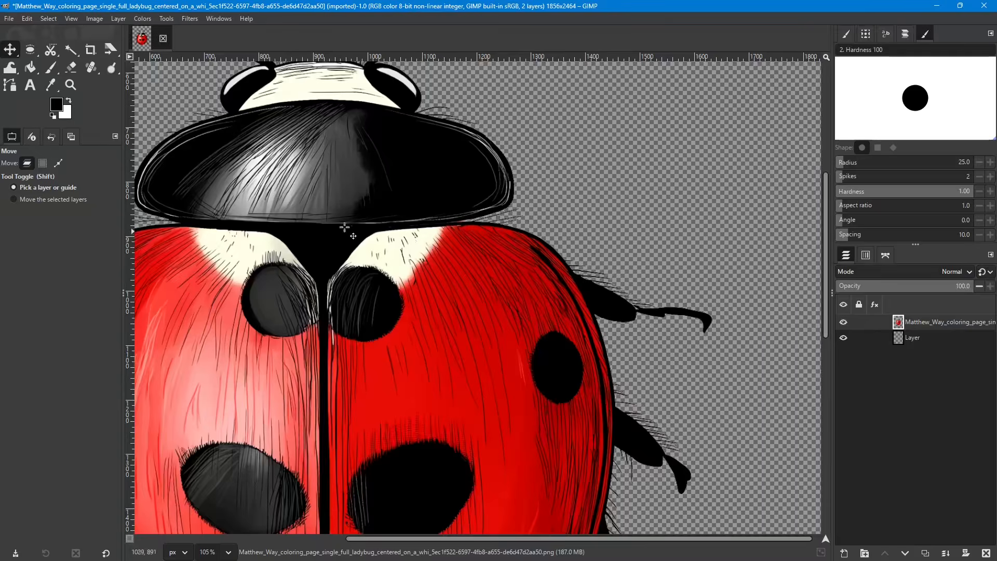
scroll(344, 227, left, 4)
scroll(348, 228, down, 3)
scroll(359, 233, up, 8)
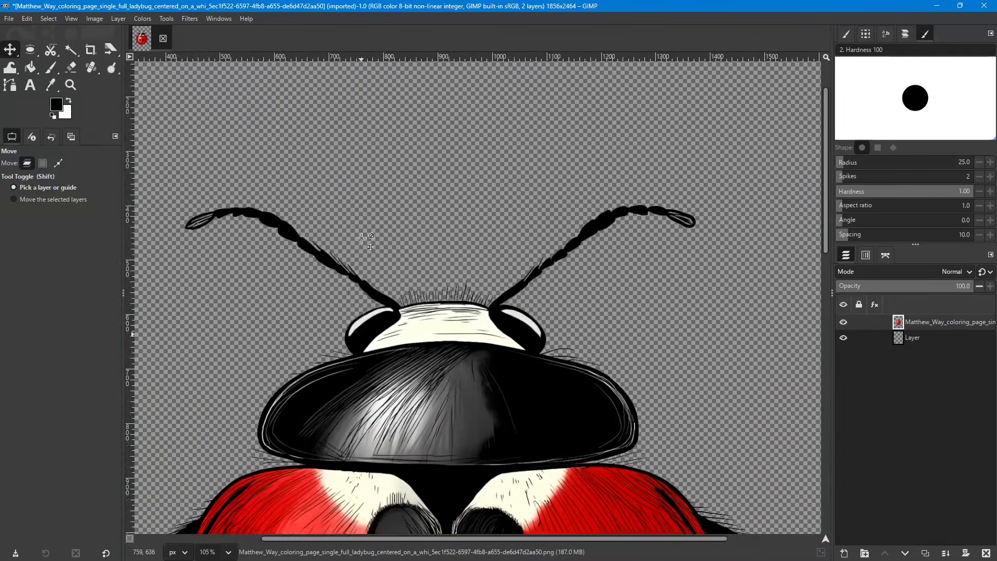
scroll(362, 238, up, 1)
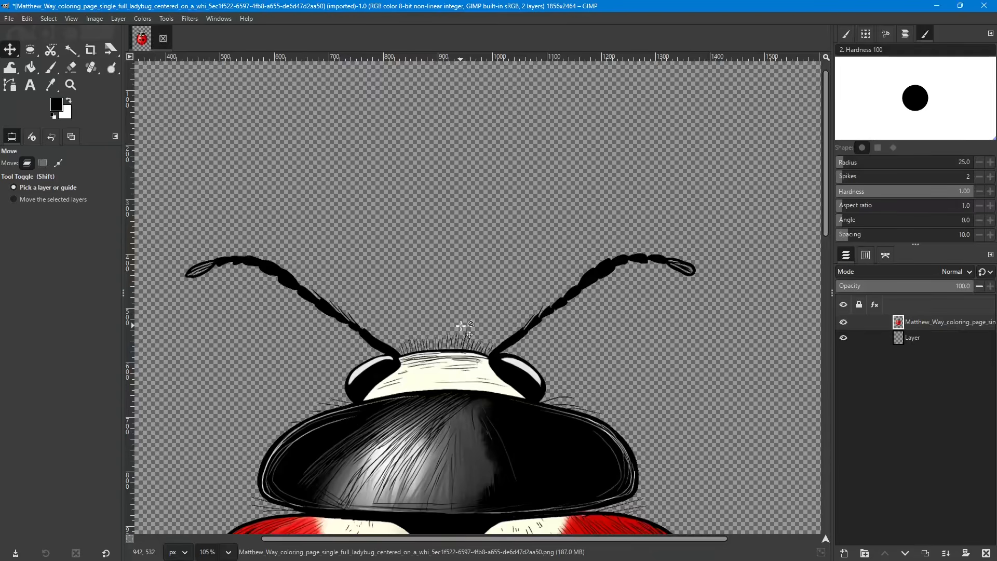
scroll(461, 326, down, 5)
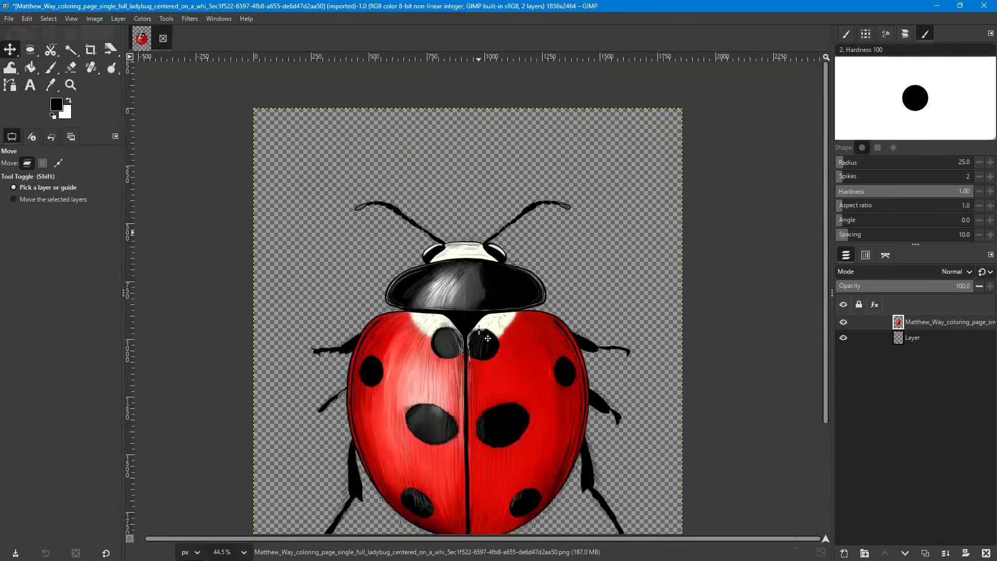
scroll(479, 329, down, 3)
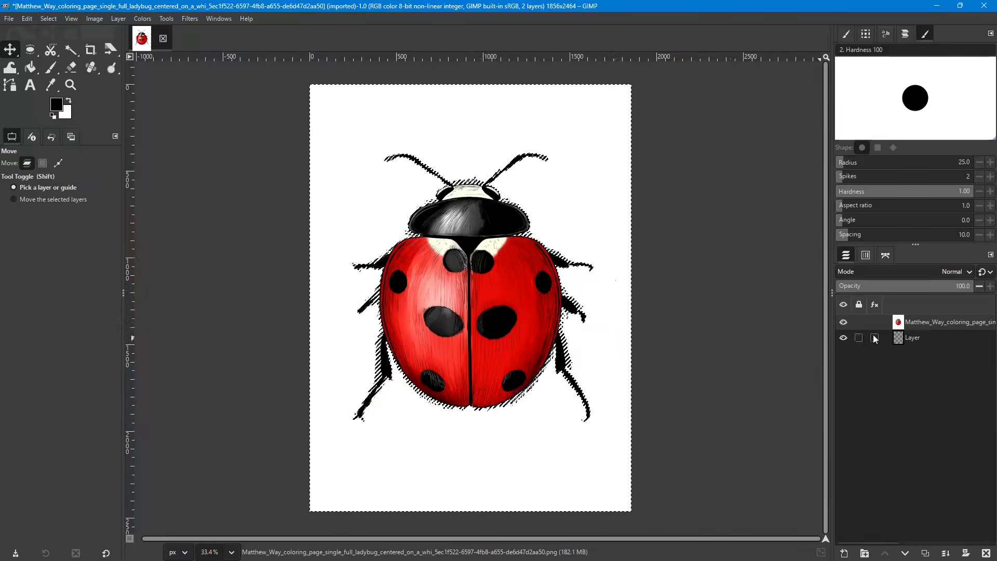
Step: Open Add Layer Mask for the ladybug layer and move the dialog right of the canvas
right_click(943, 325)
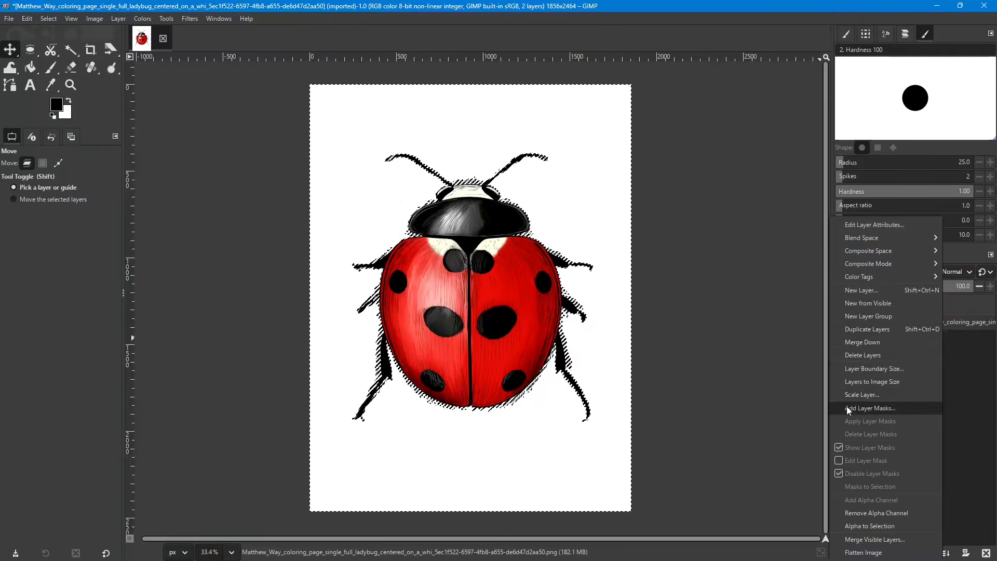
click(873, 408)
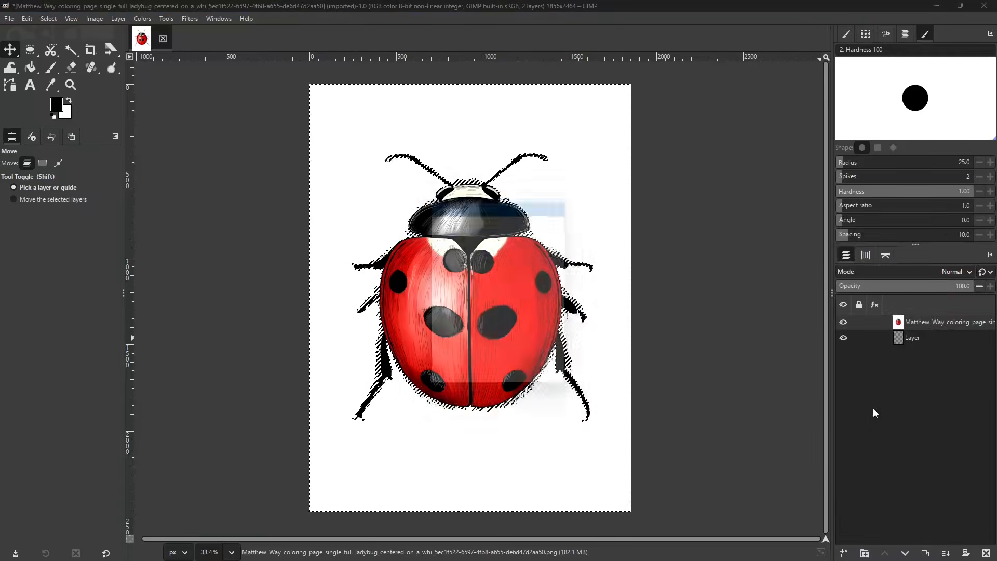
drag(503, 203, 723, 121)
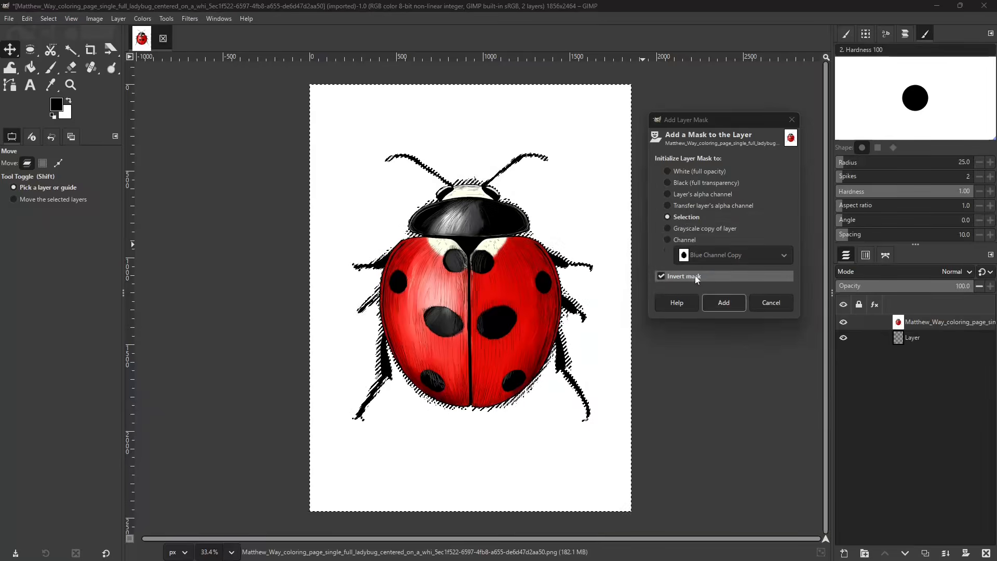
Step: Add a non-inverted selection mask to the ladybug layer, then undo it
click(662, 275)
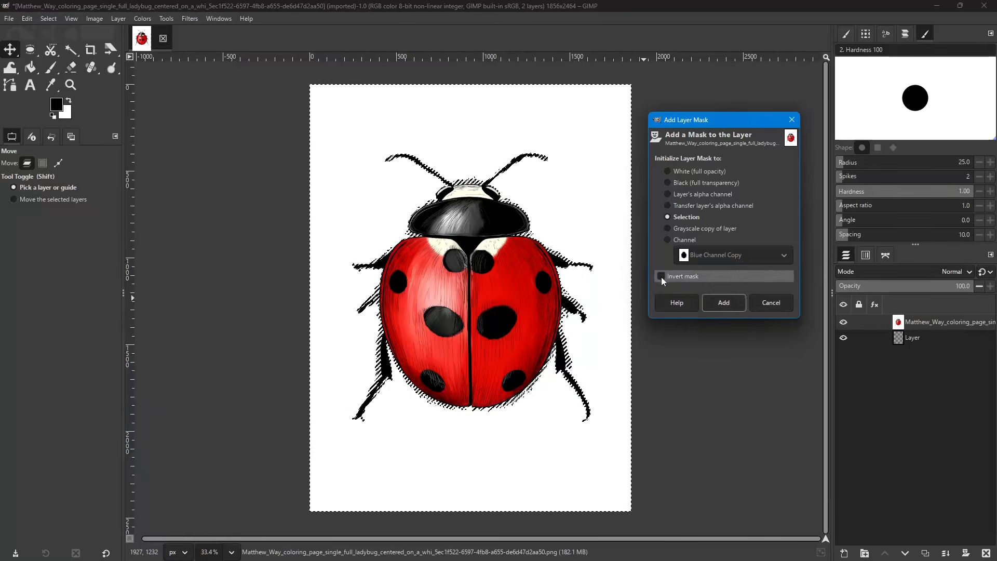
click(724, 304)
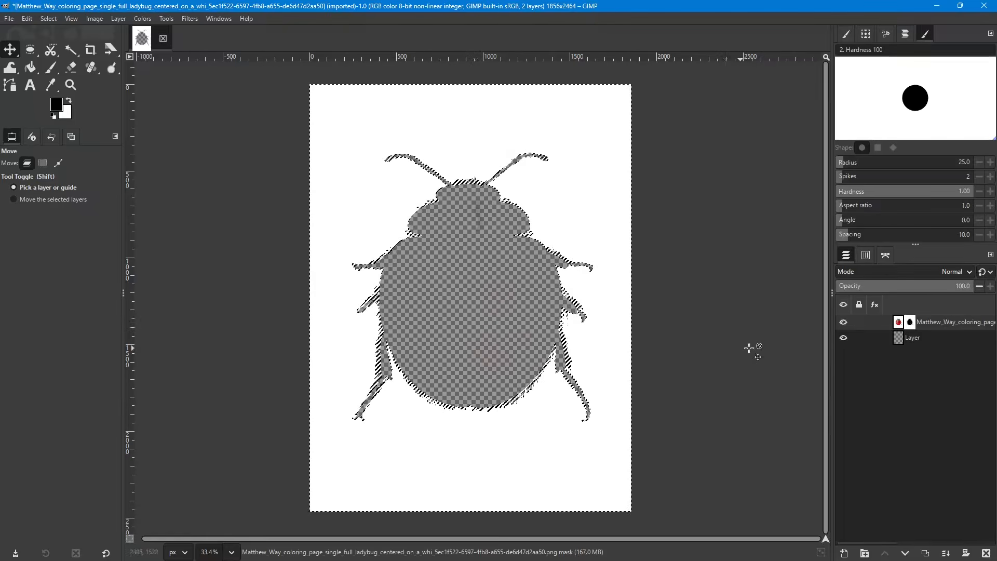
key(ctrl+z)
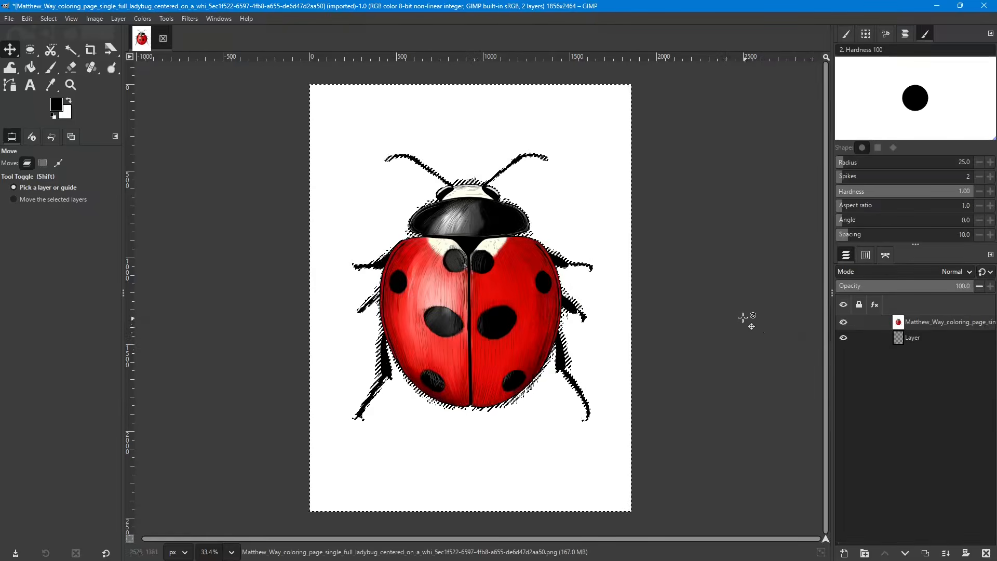
Step: Add an inverted Selection layer mask to the ladybug layer, hiding its white background
right_click(922, 323)
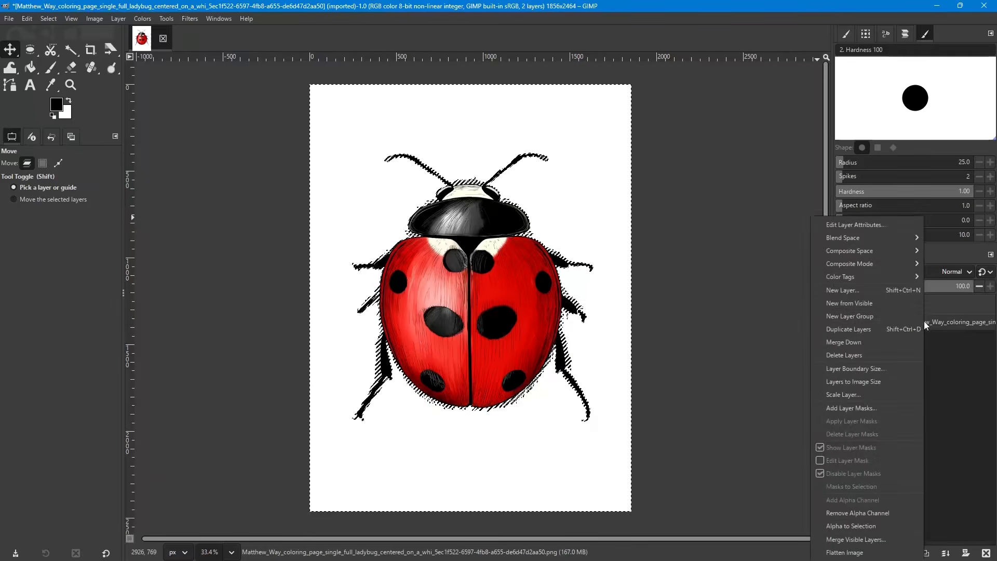
click(847, 410)
drag(514, 199, 745, 130)
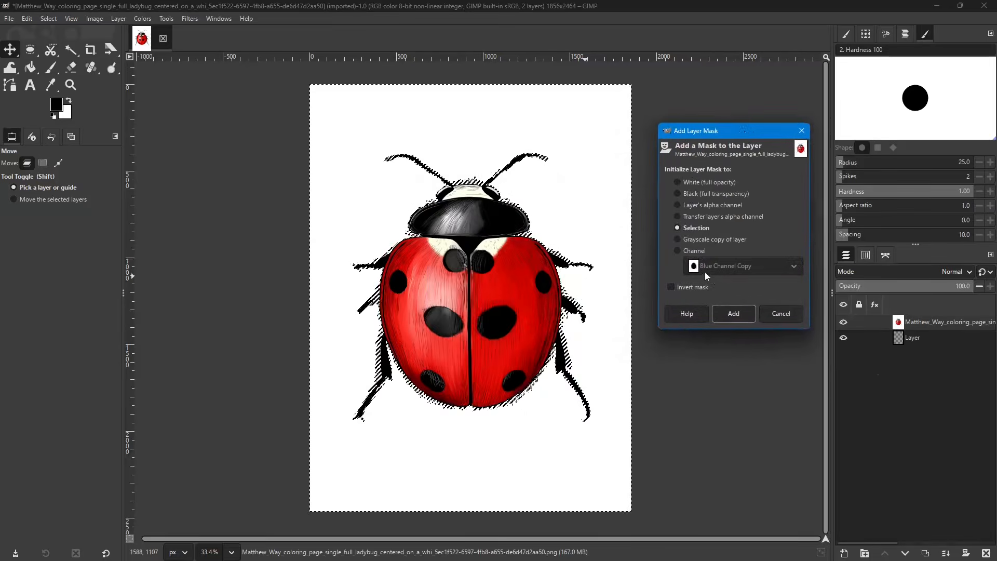
click(676, 251)
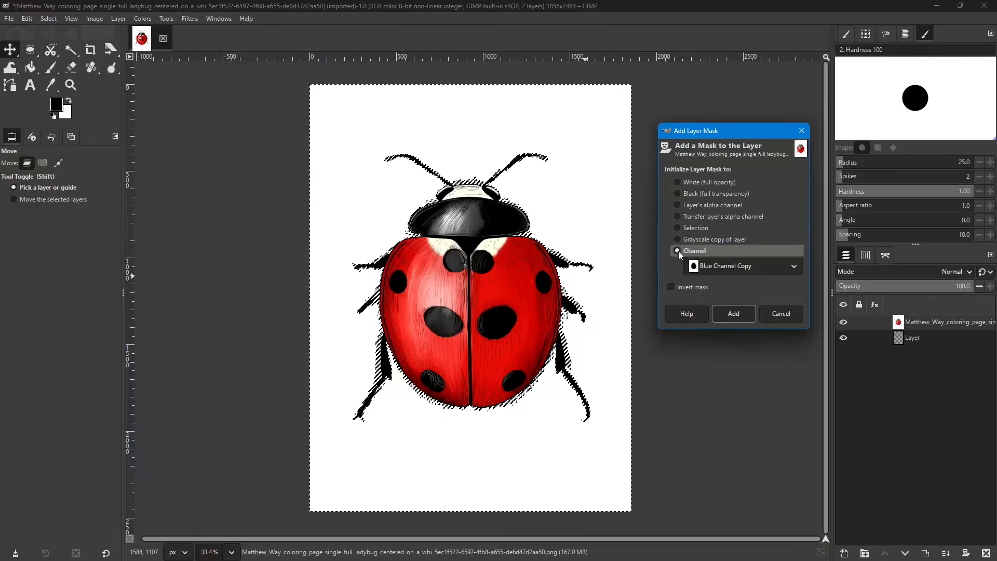
click(678, 228)
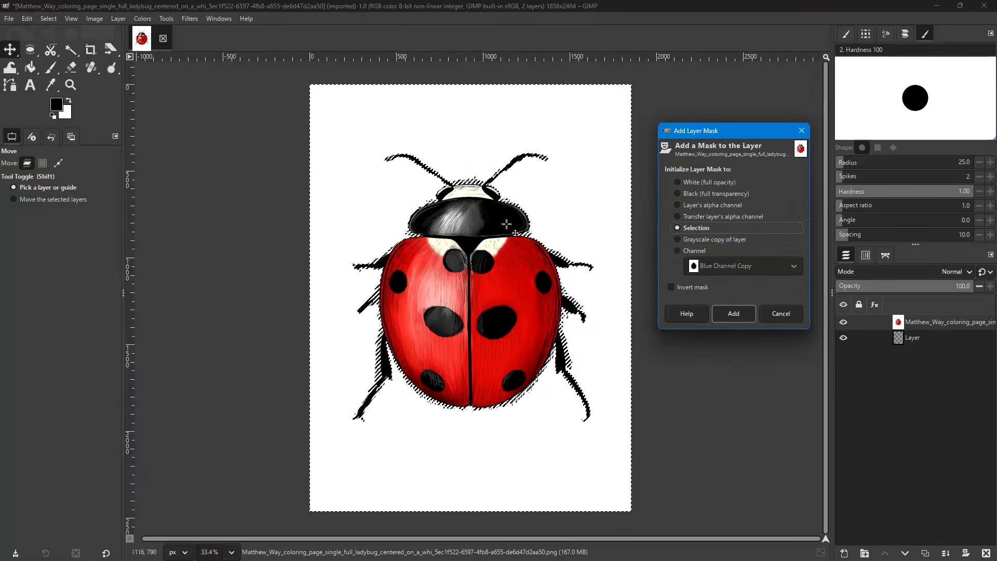
click(678, 253)
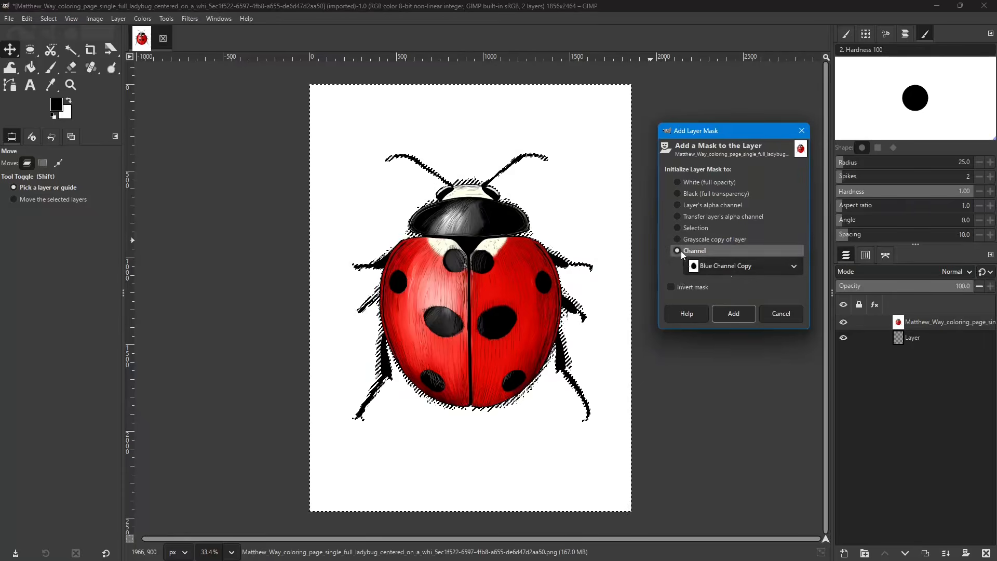
click(678, 227)
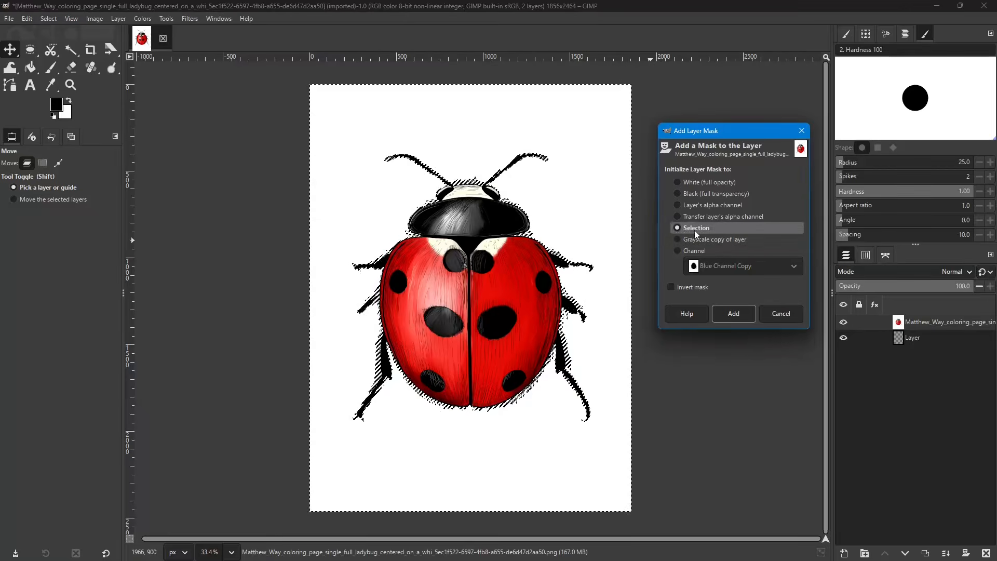
click(671, 286)
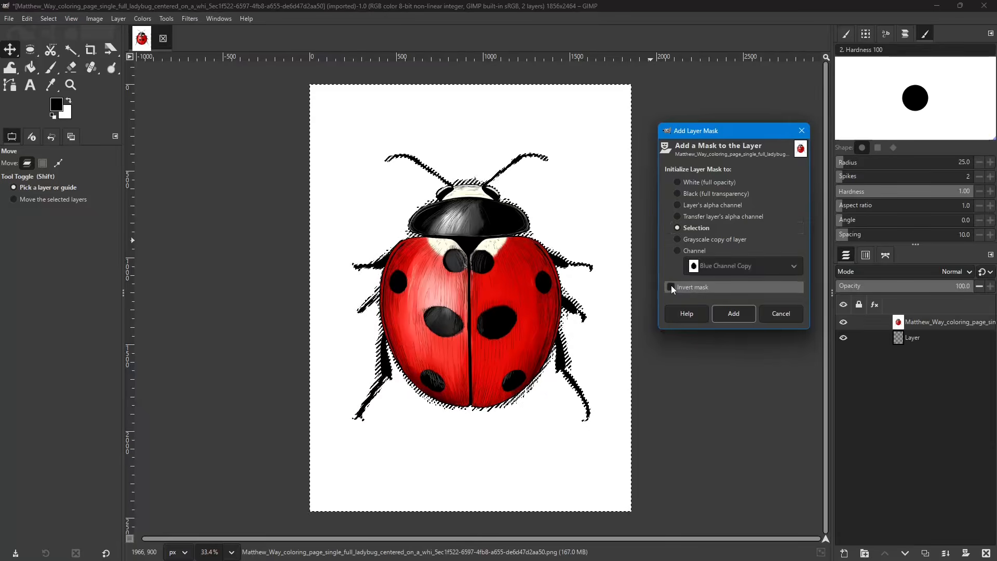
click(734, 313)
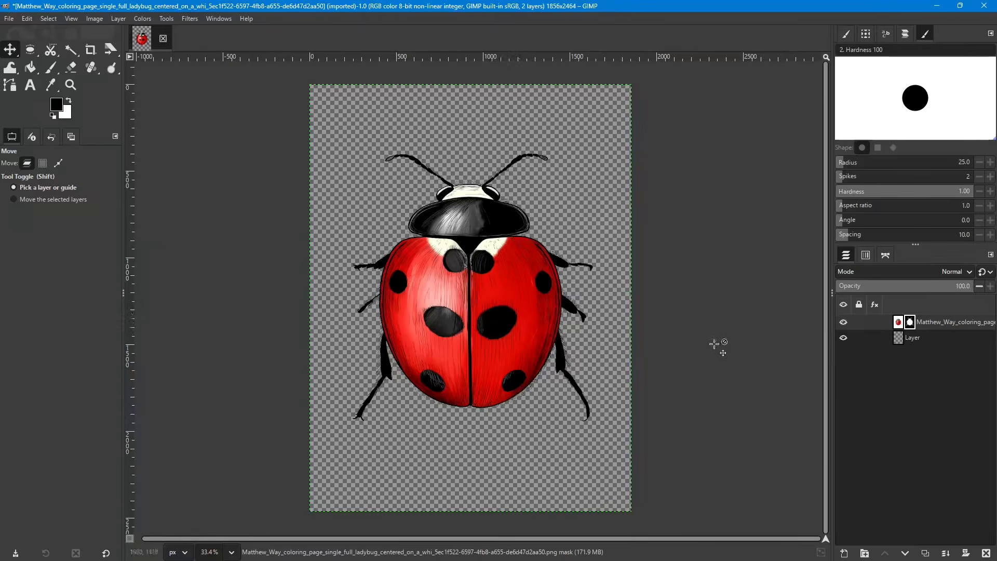
right_click(913, 327)
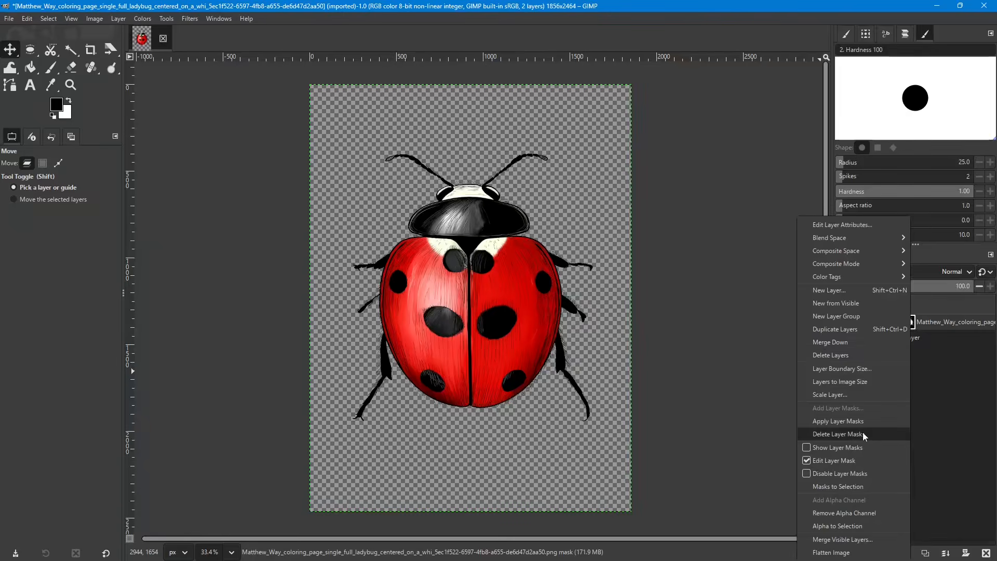
click(806, 473)
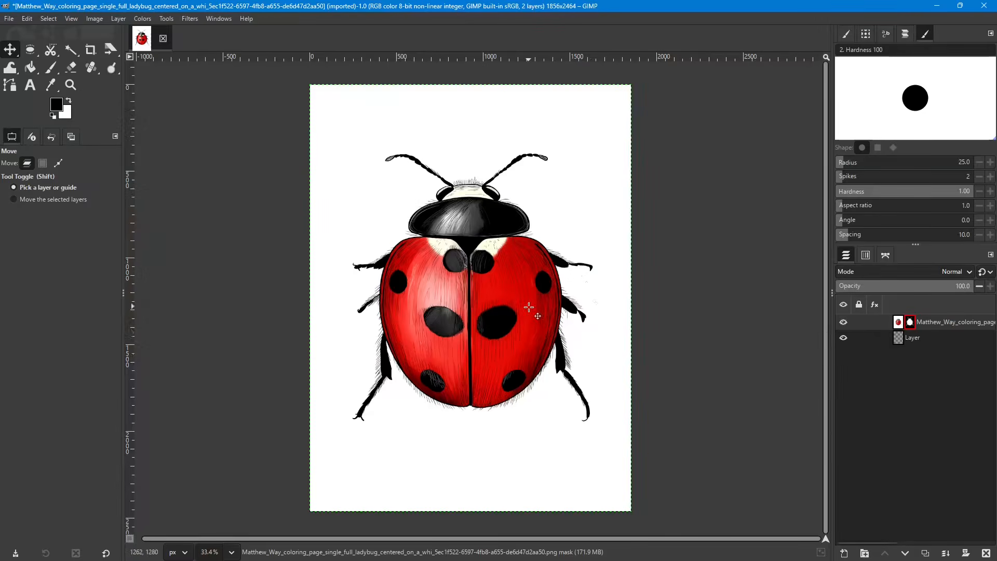
right_click(913, 325)
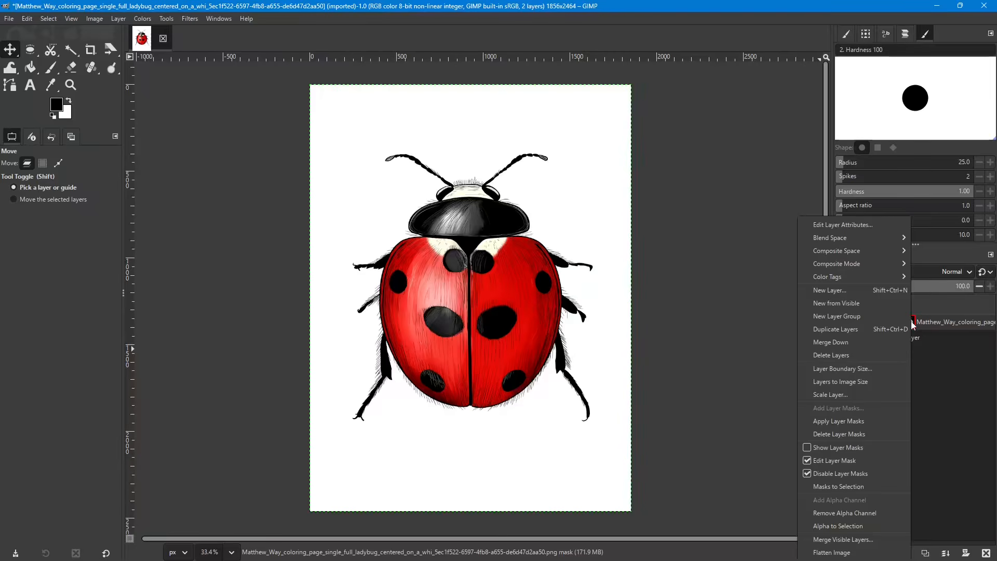
click(808, 475)
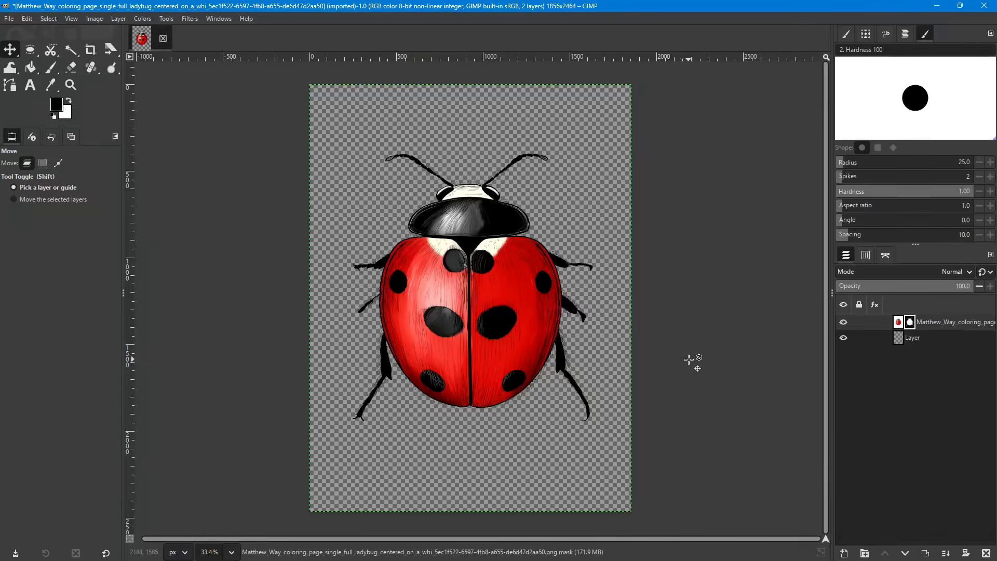
scroll(684, 357, down, 1)
scroll(688, 359, down, 1)
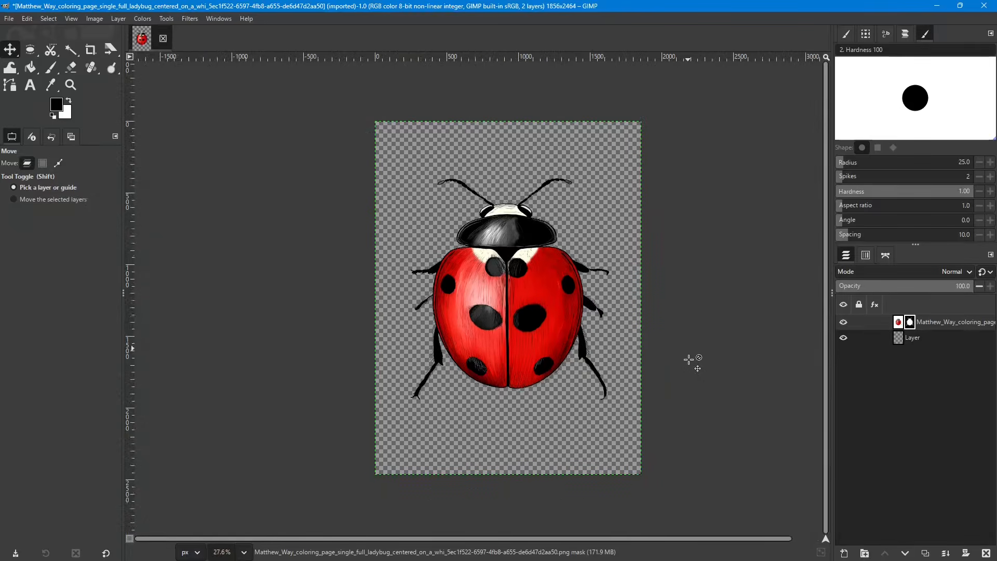
scroll(656, 537, right, 1)
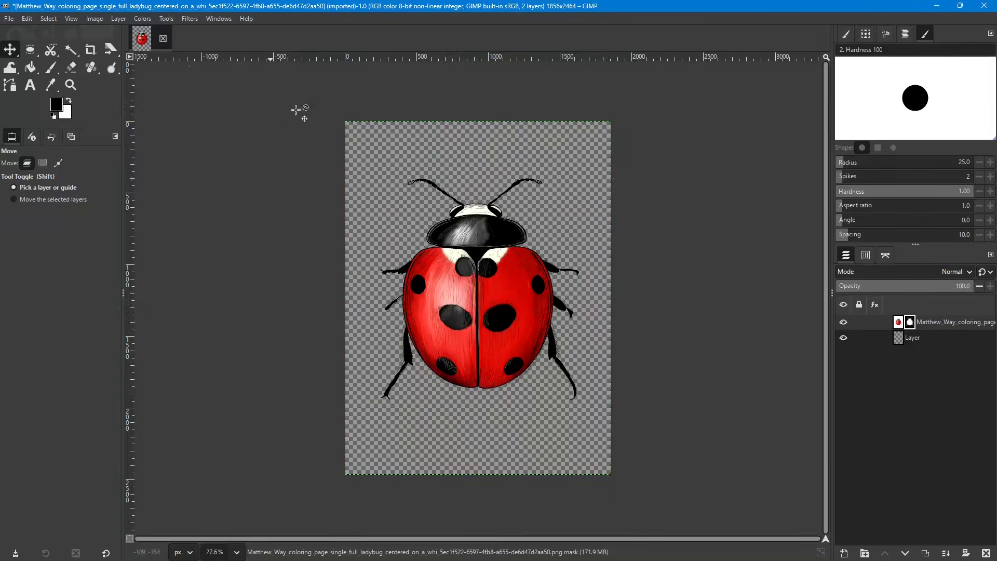
Step: Crop the image to a 1856 × 1856 square around the ladybug using a fixed 1:1 ratio
click(91, 51)
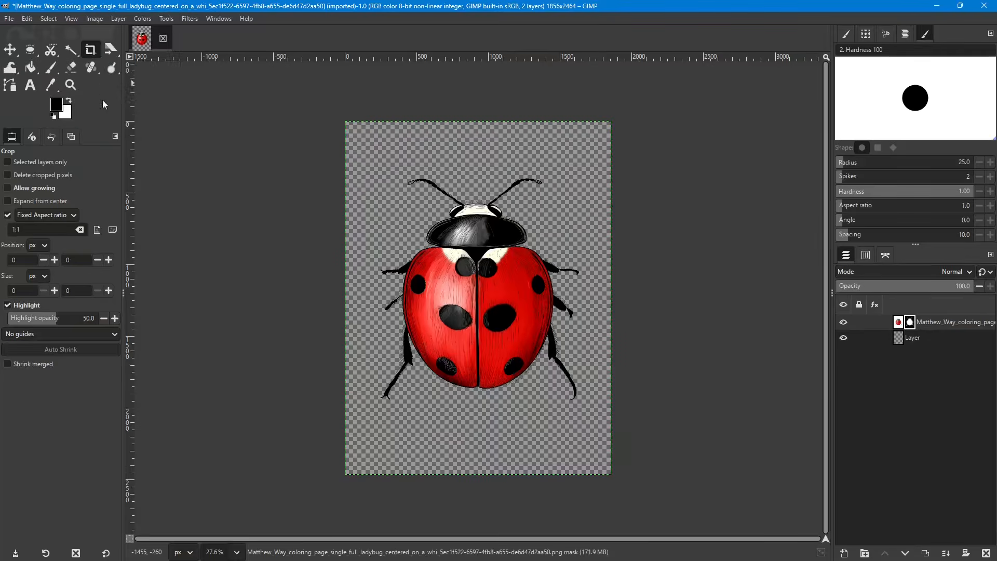
drag(23, 232, 10, 230)
click(7, 216)
click(15, 216)
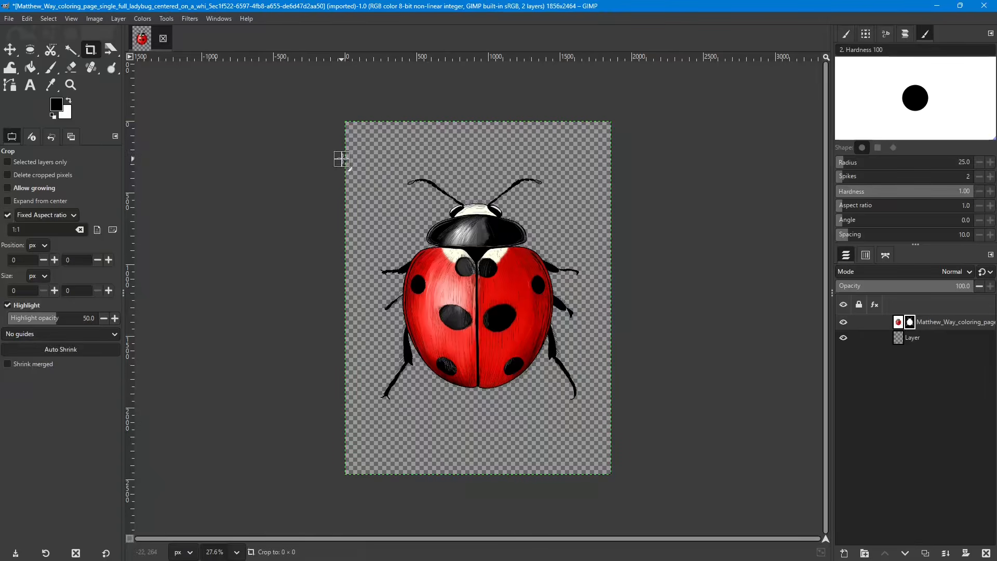
drag(342, 159, 704, 526)
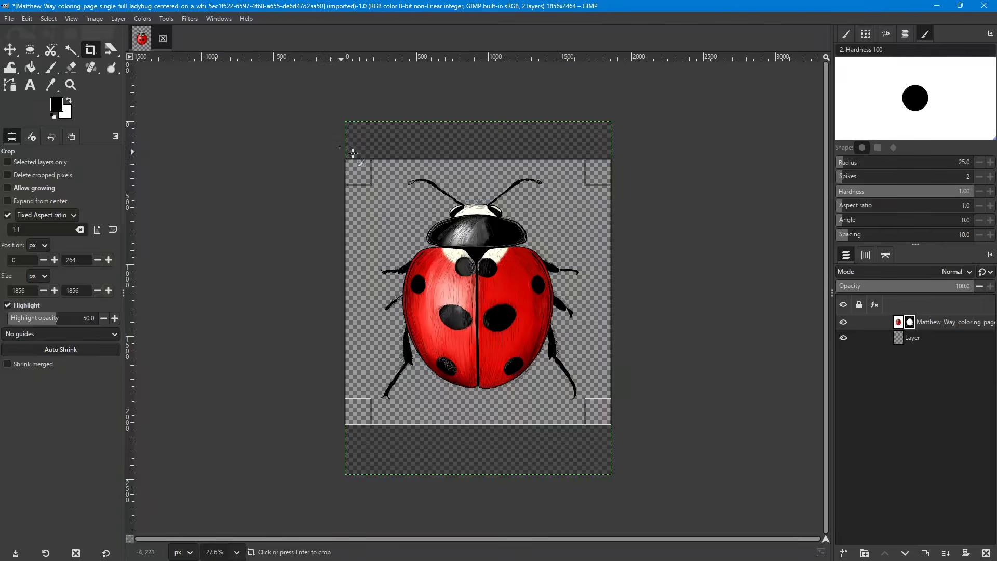
drag(496, 281, 496, 279)
click(497, 281)
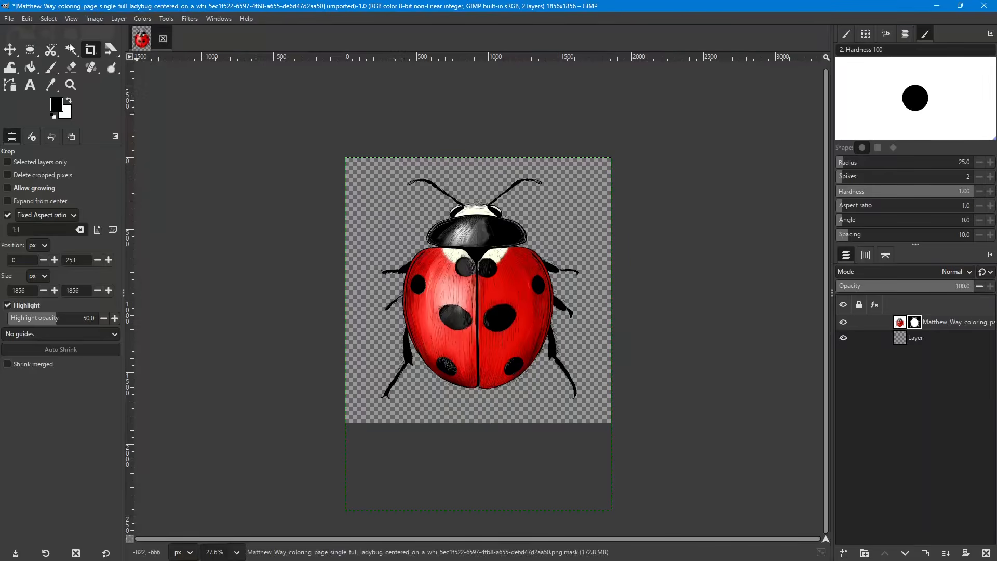
click(9, 18)
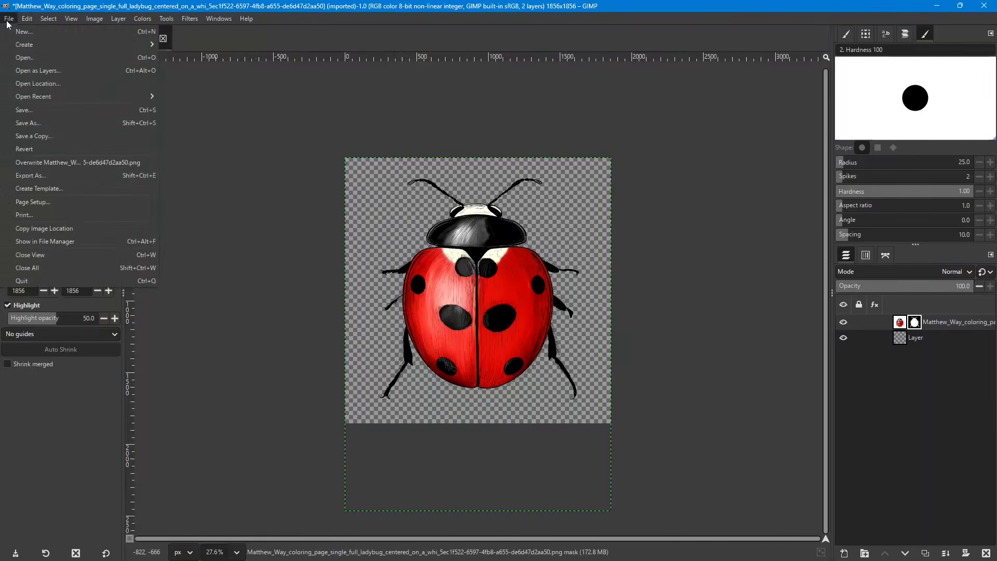
Step: Open Export As and enter ladybug.png as the file name
click(21, 176)
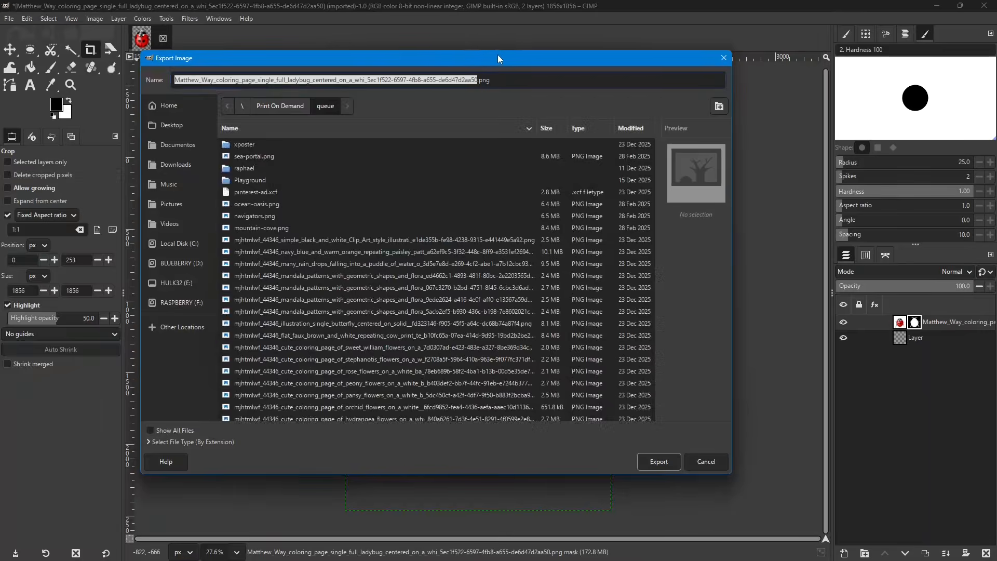
drag(498, 58, 0, 58)
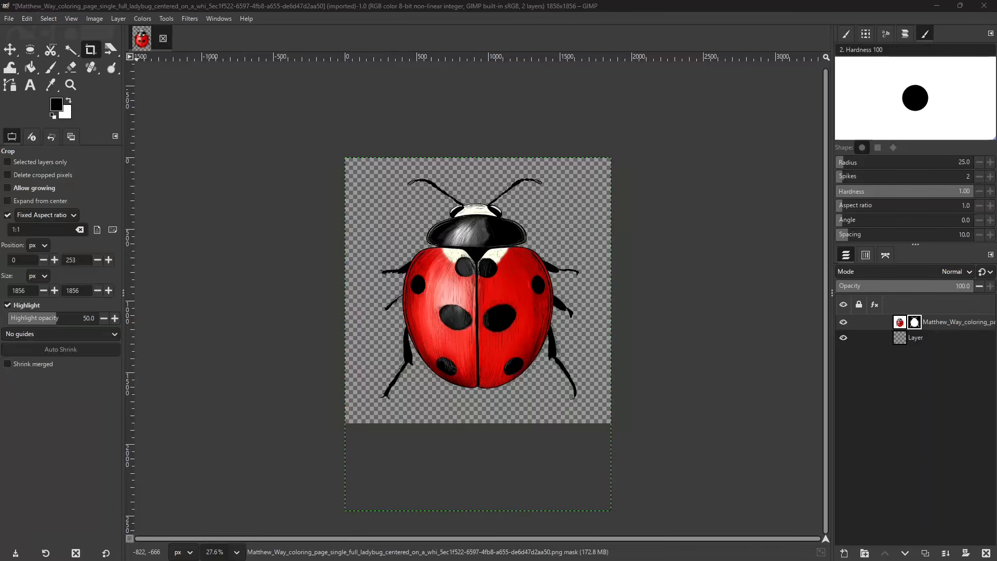
drag(0, 68, 367, 66)
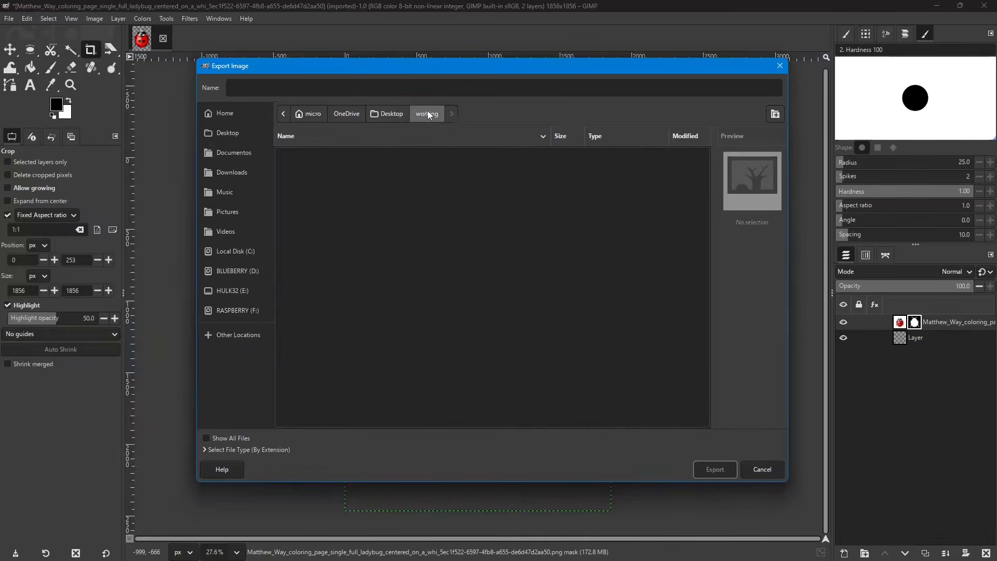
click(303, 92)
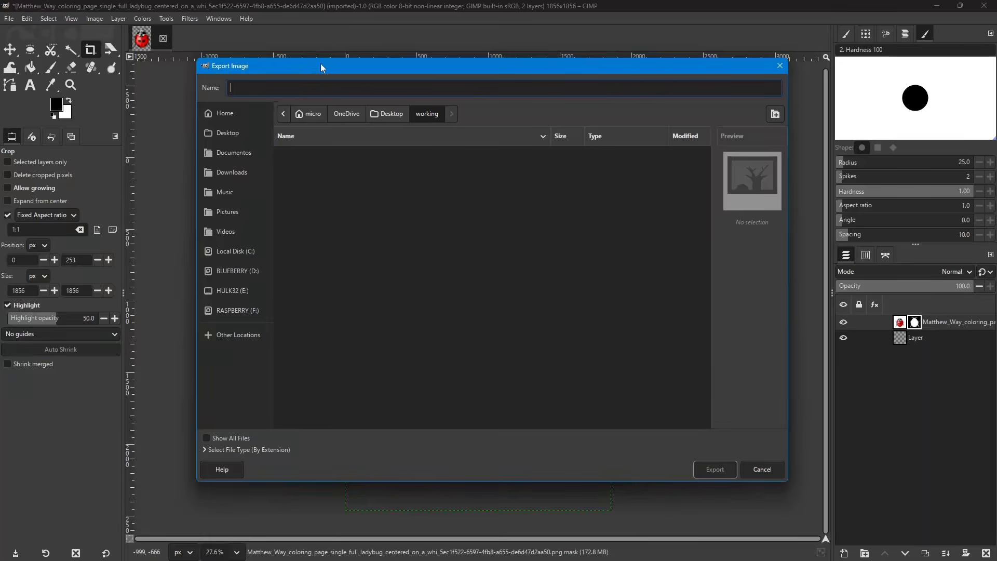
drag(320, 64, 276, 65)
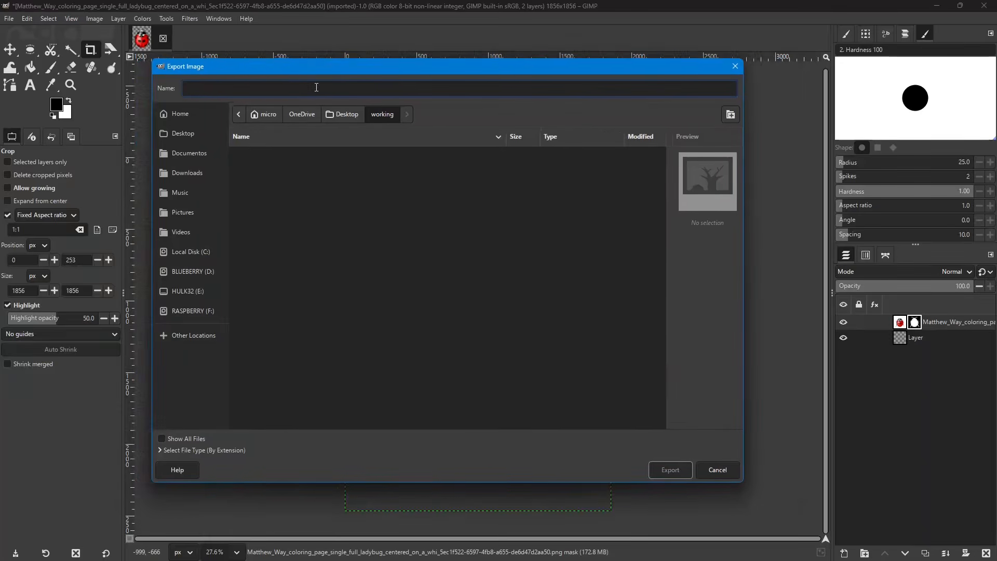
text(ladybug.png)
double_click(217, 89)
key(BackSpace)
Step: Keep the file type on By Extension and export the image as ladybug.png
click(169, 450)
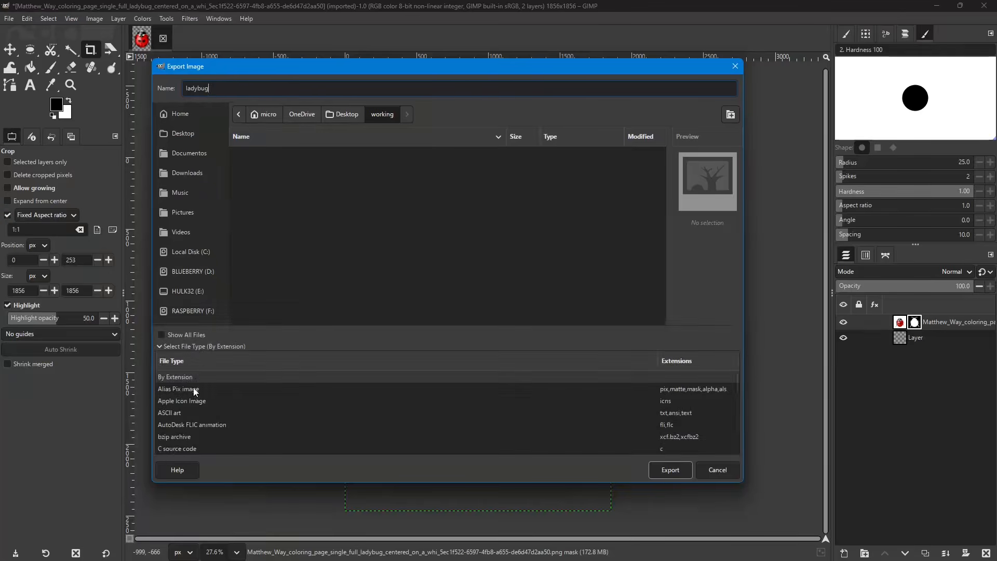
scroll(194, 392, down, 5)
scroll(193, 391, down, 12)
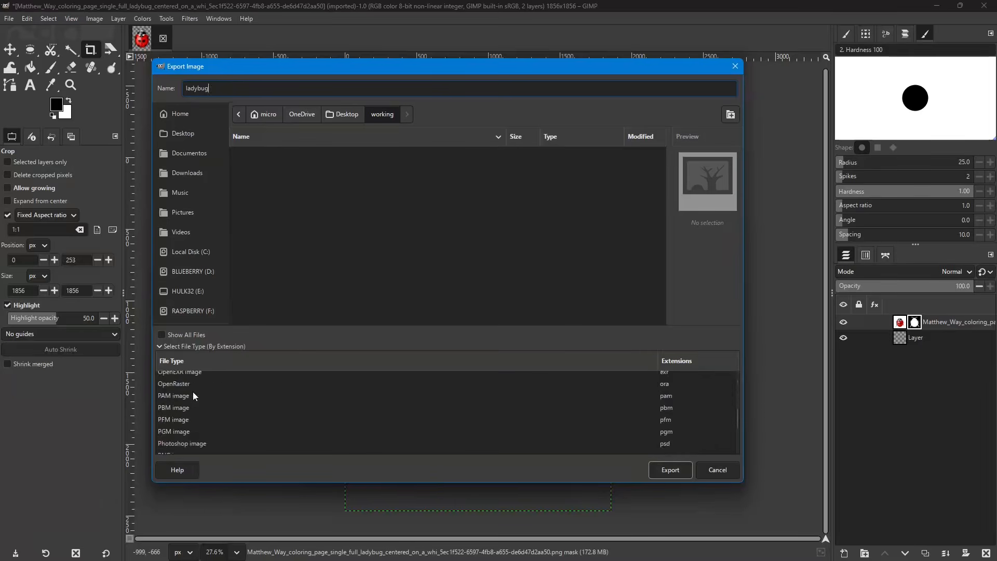
scroll(192, 392, up, 12)
scroll(190, 397, down, 12)
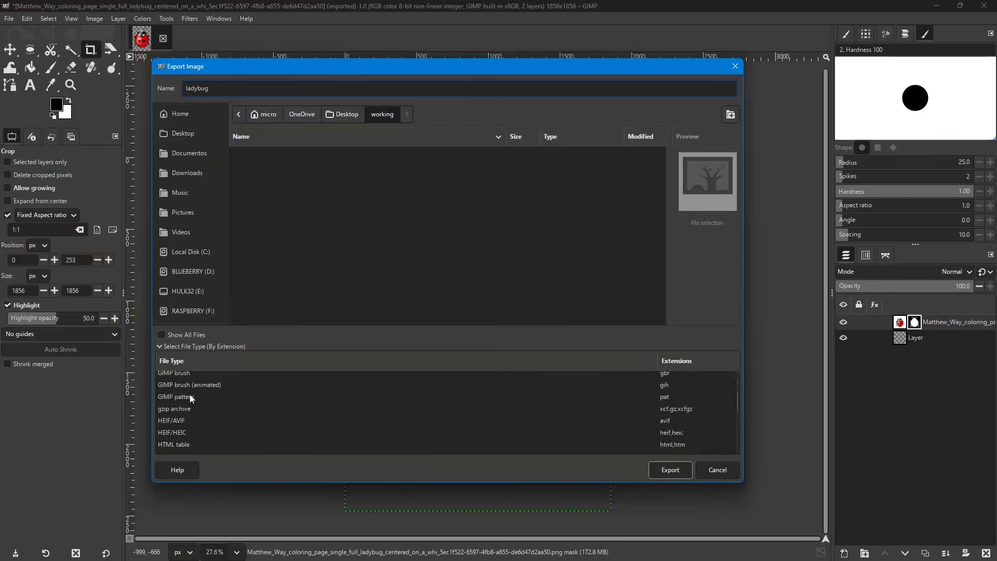
scroll(187, 405, down, 8)
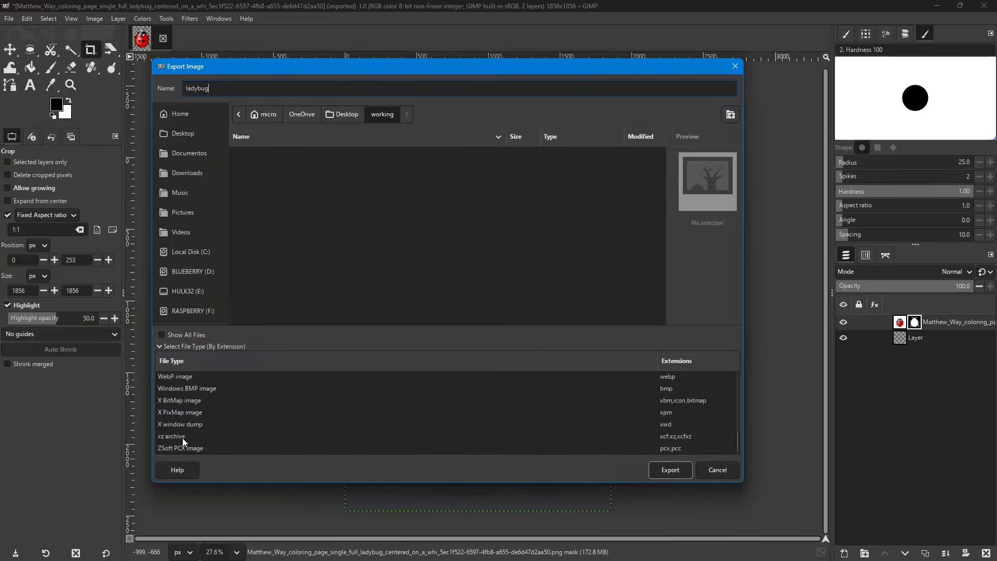
scroll(182, 438, up, 5)
scroll(183, 441, up, 3)
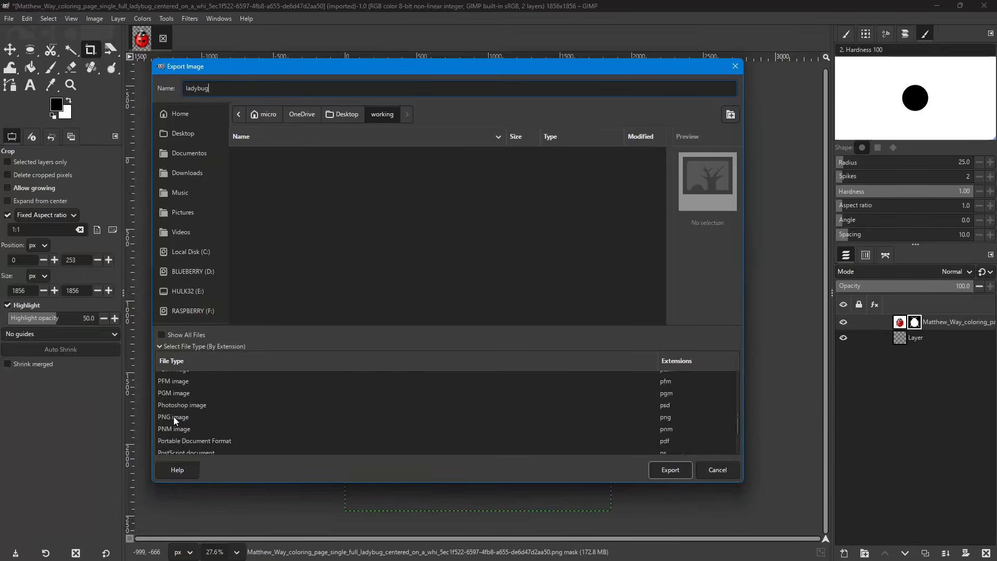
click(173, 417)
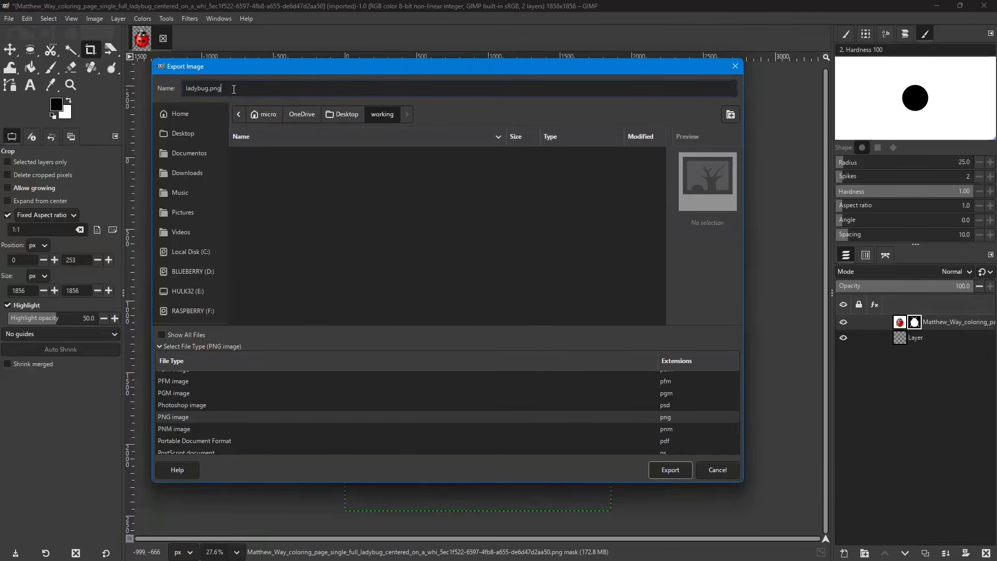
drag(216, 89, 209, 89)
click(248, 88)
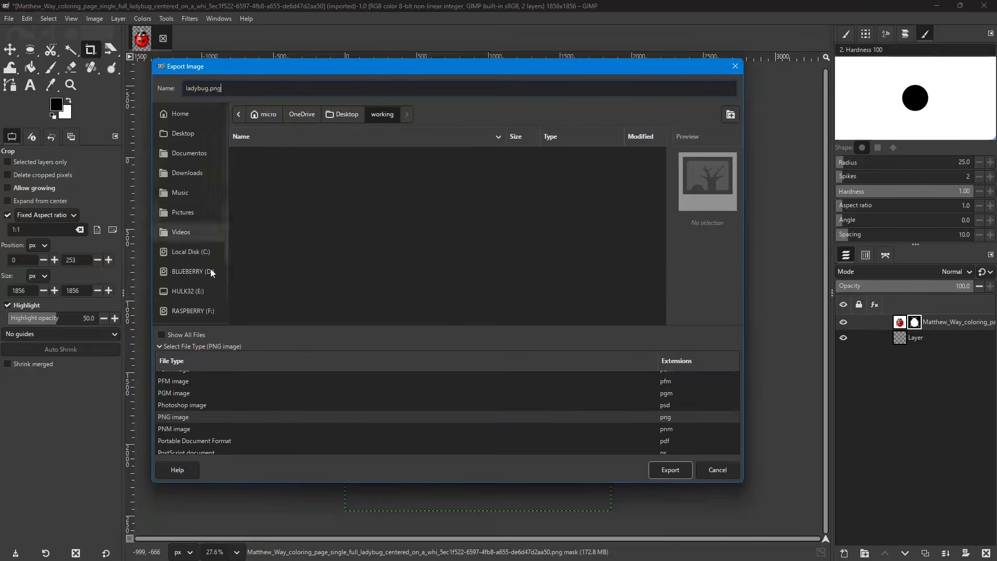
scroll(176, 398, up, 3)
scroll(177, 397, up, 10)
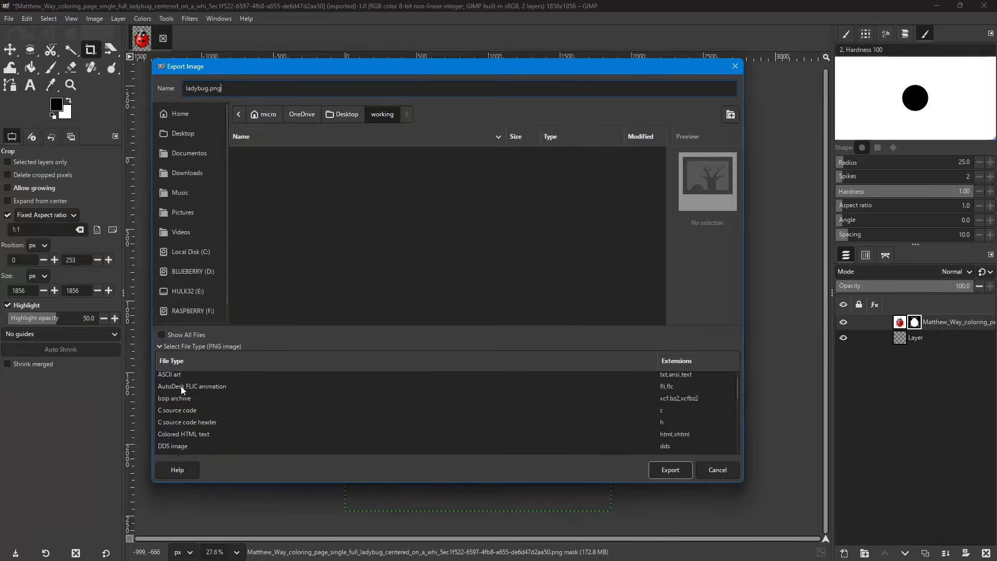
click(180, 377)
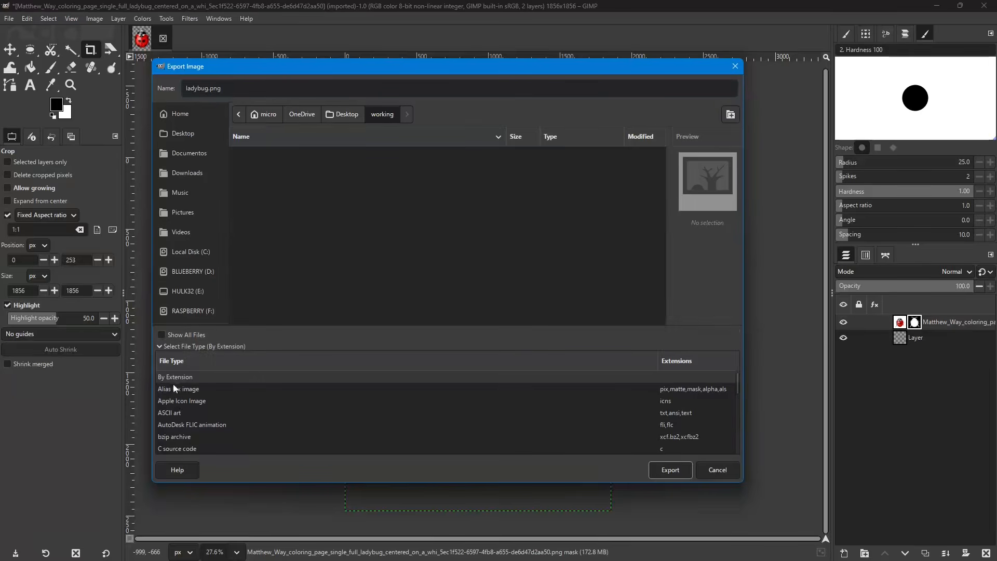
click(160, 347)
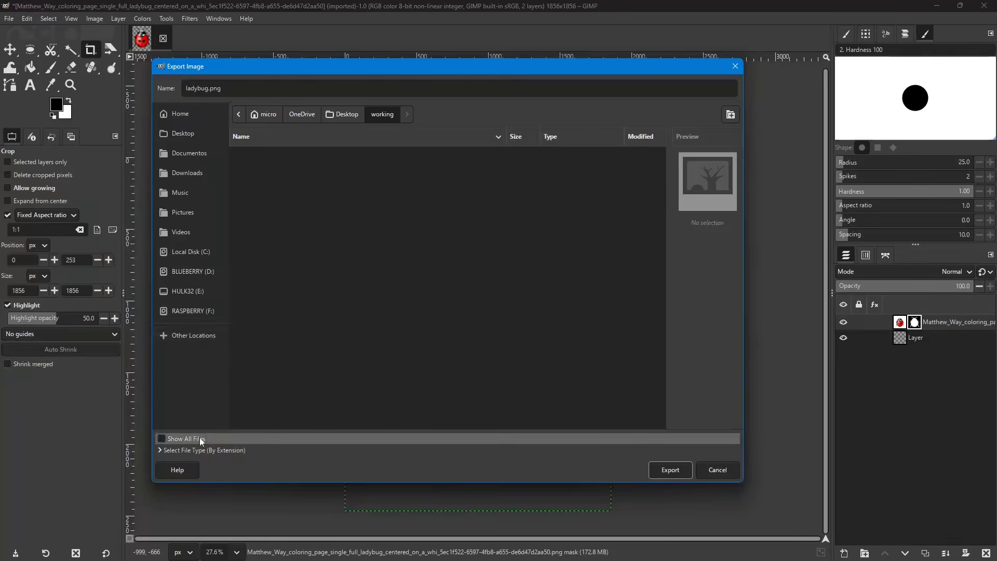
click(239, 93)
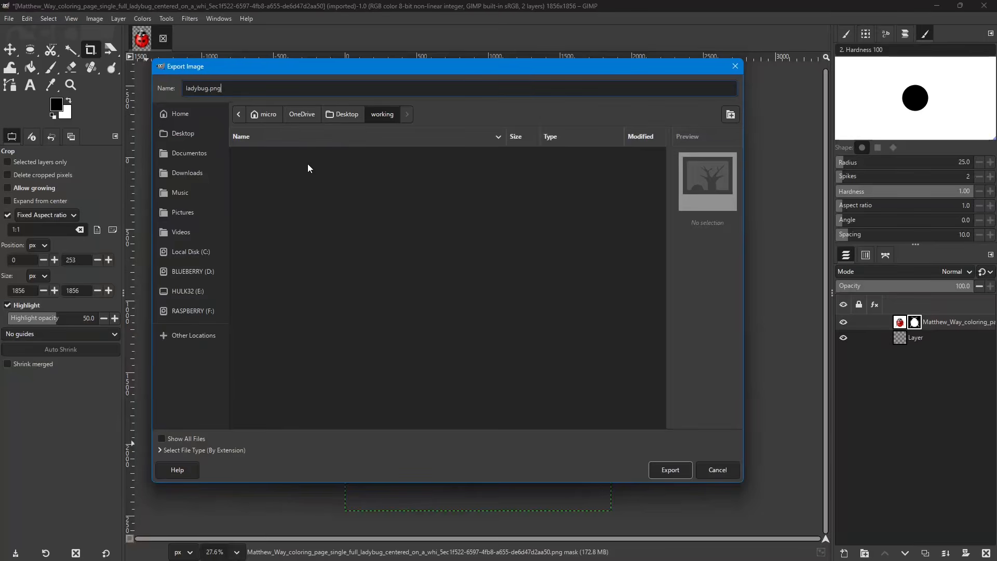
click(675, 465)
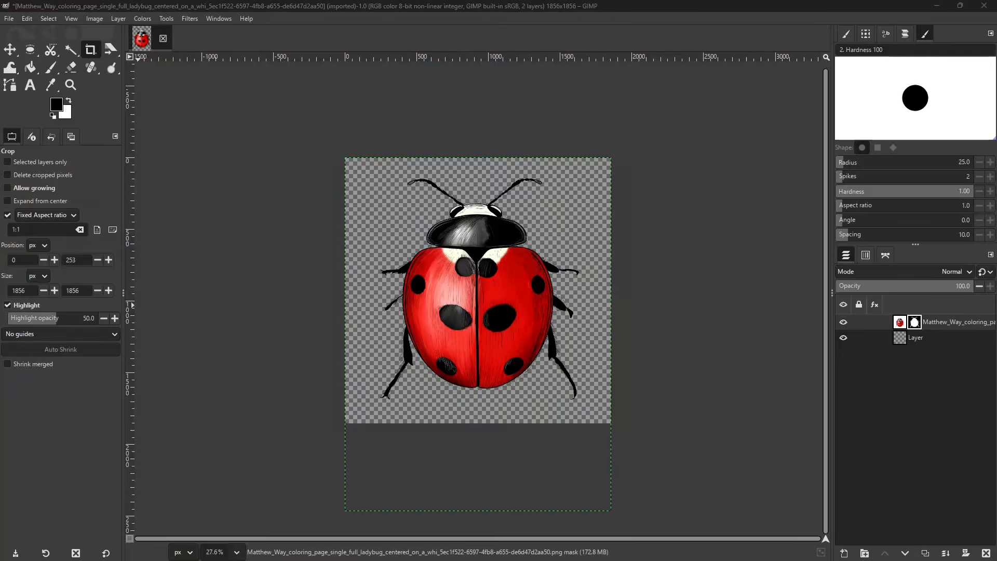
Step: Replace the PNG comment with 'Ladybug', keep Save comment ticked, and export
drag(491, 107, 497, 159)
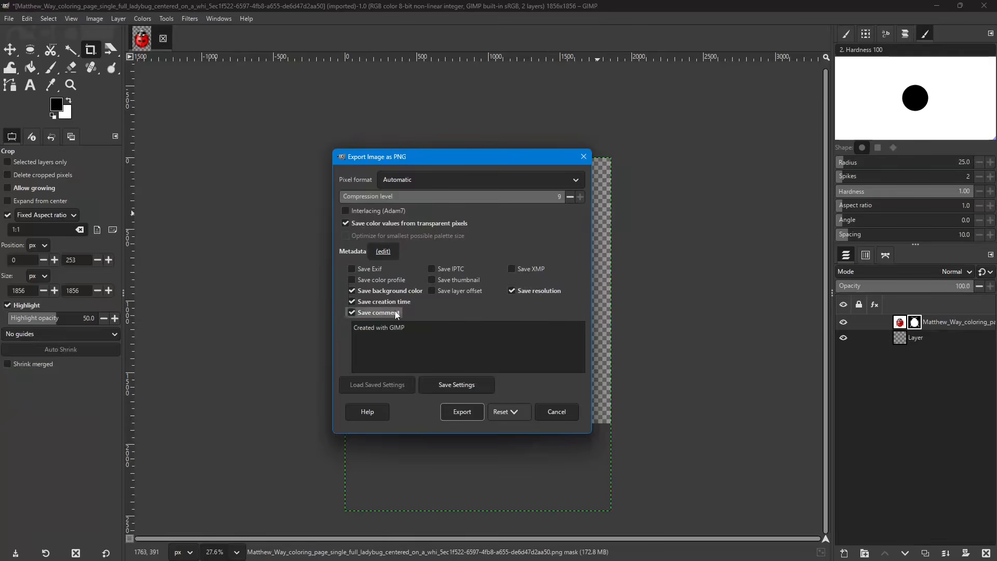
click(351, 302)
click(352, 302)
click(351, 312)
drag(406, 329, 350, 325)
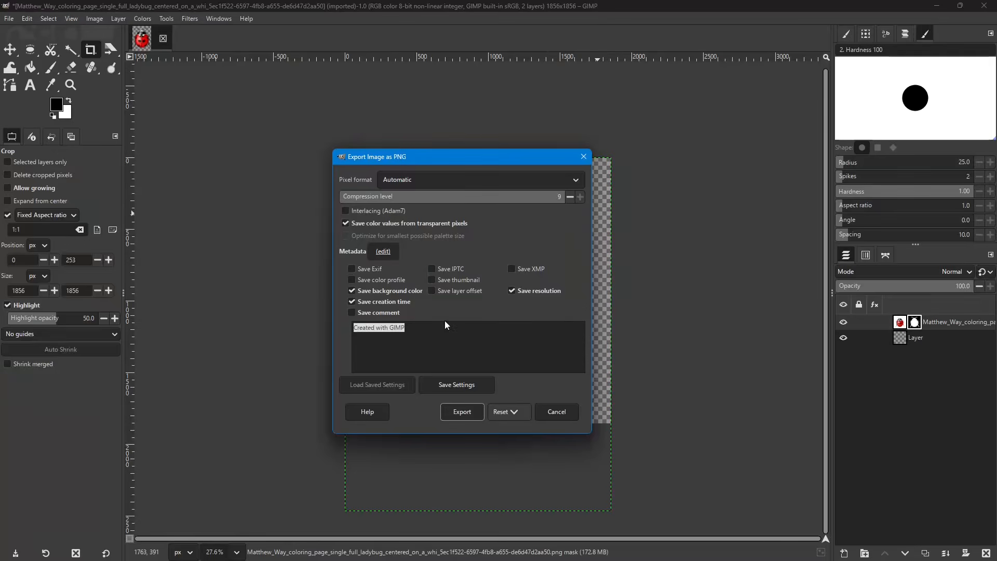
key(BackSpace)
text(Ladybug)
click(353, 312)
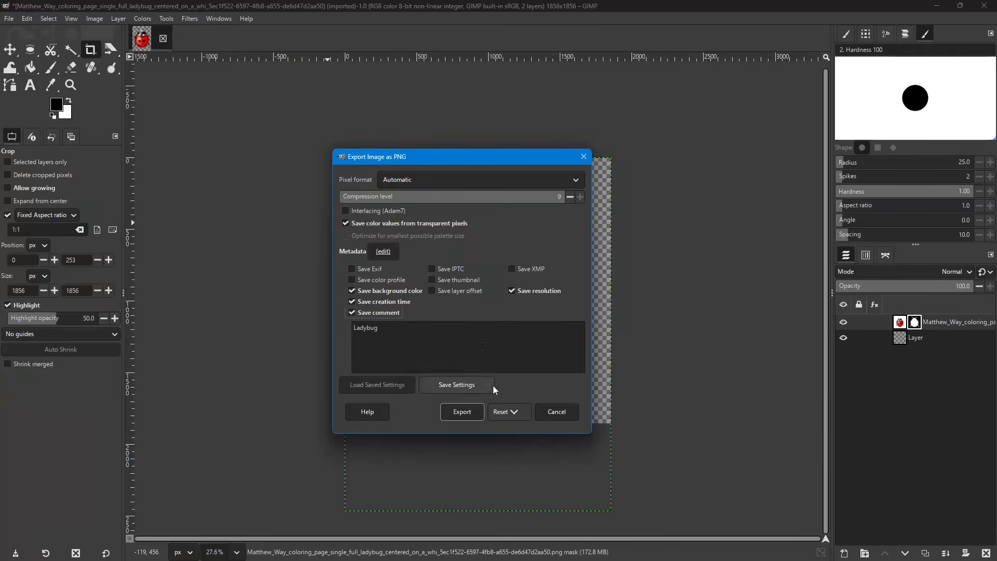
click(463, 414)
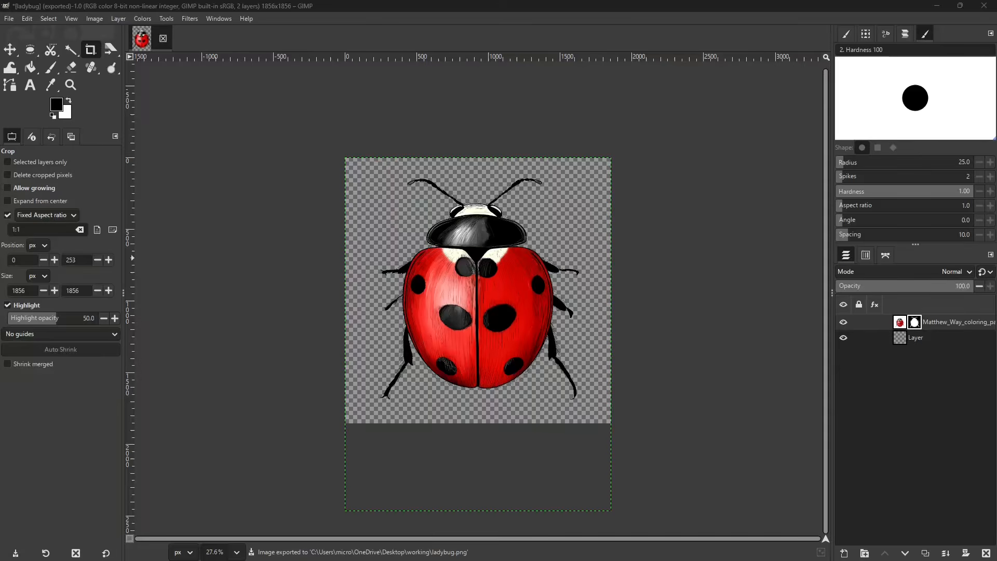
Step: Select ladybug.png in the working folder to view its details, then open it in Photos
drag(0, 88, 459, 93)
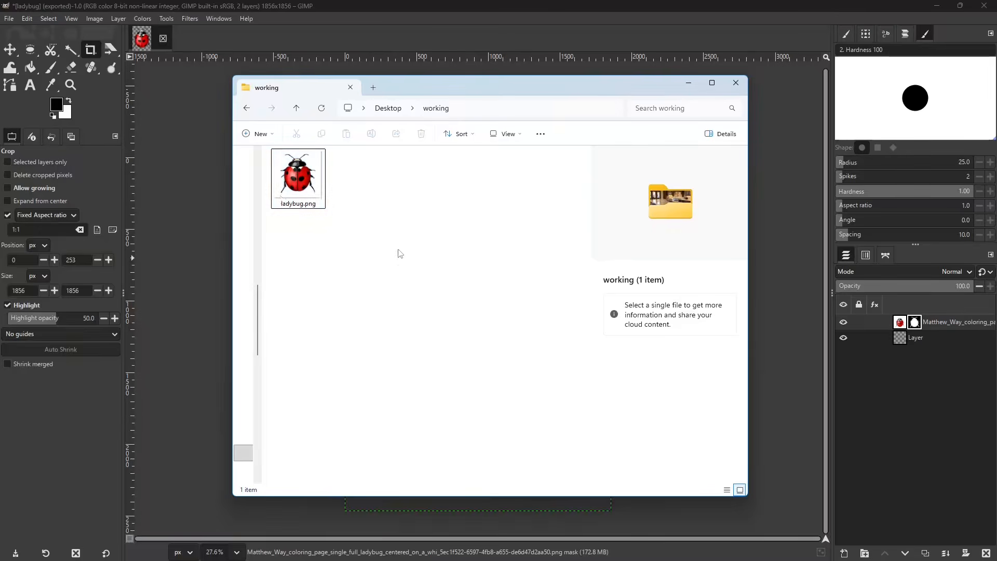
click(302, 181)
double_click(302, 181)
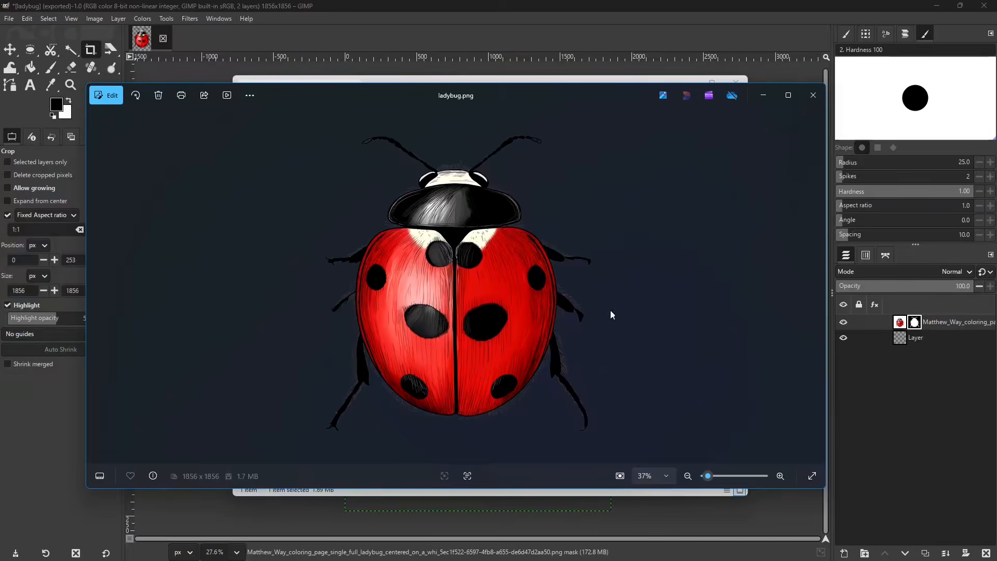
Step: Zoom in on ladybug.png, pan along the cut-out edges, then zoom back out
scroll(498, 251, up, 5)
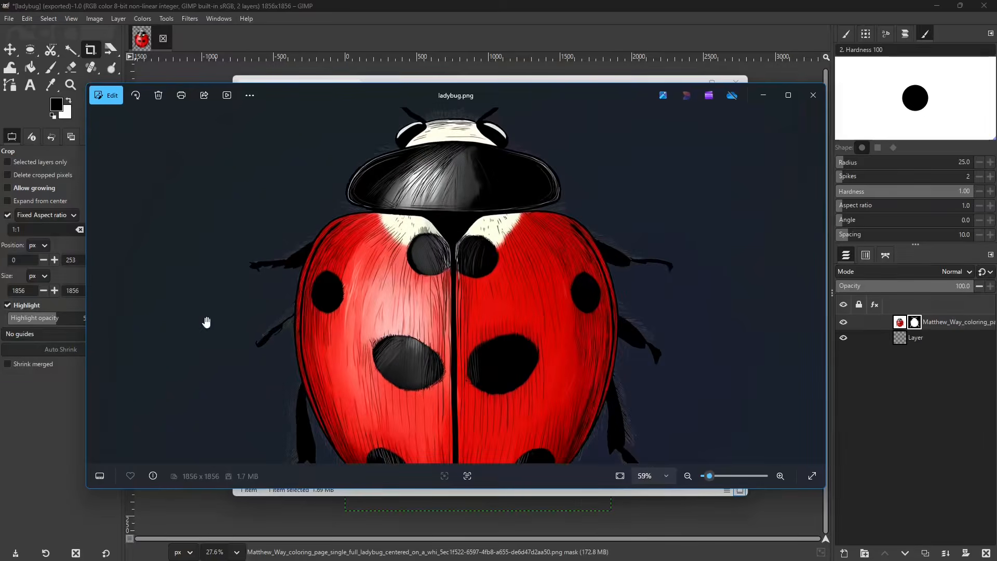
scroll(265, 332, up, 10)
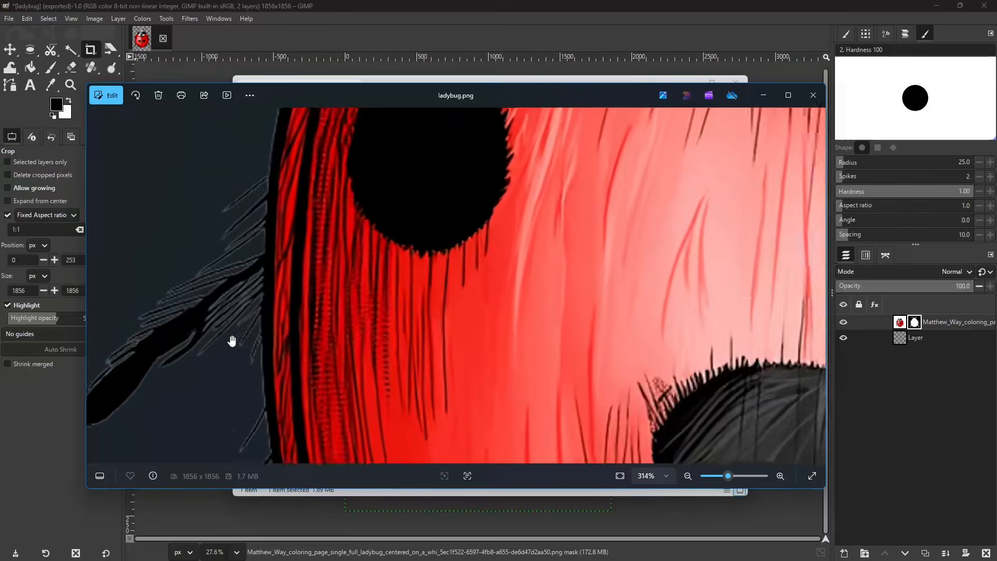
drag(238, 315, 445, 296)
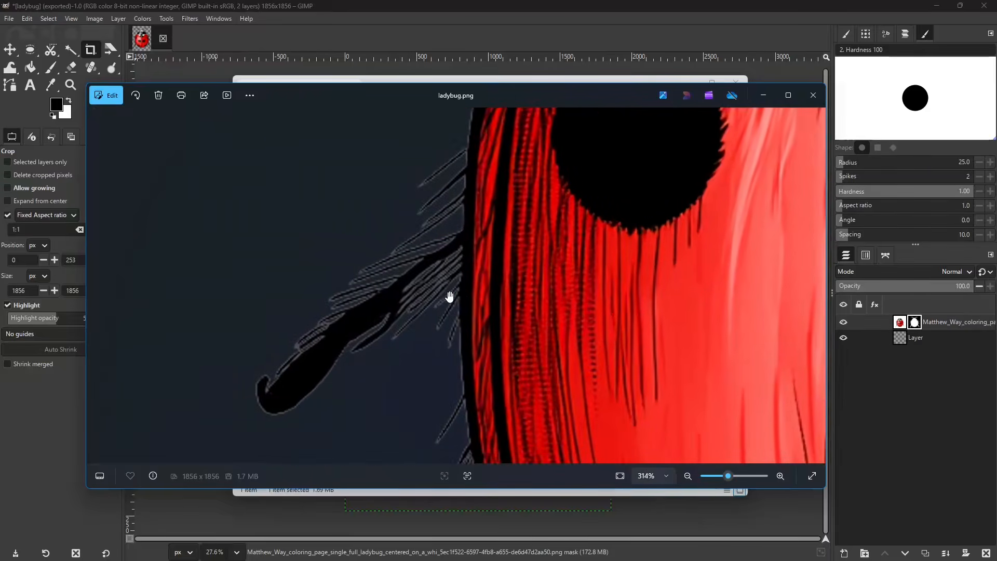
scroll(450, 296, down, 3)
scroll(450, 297, down, 7)
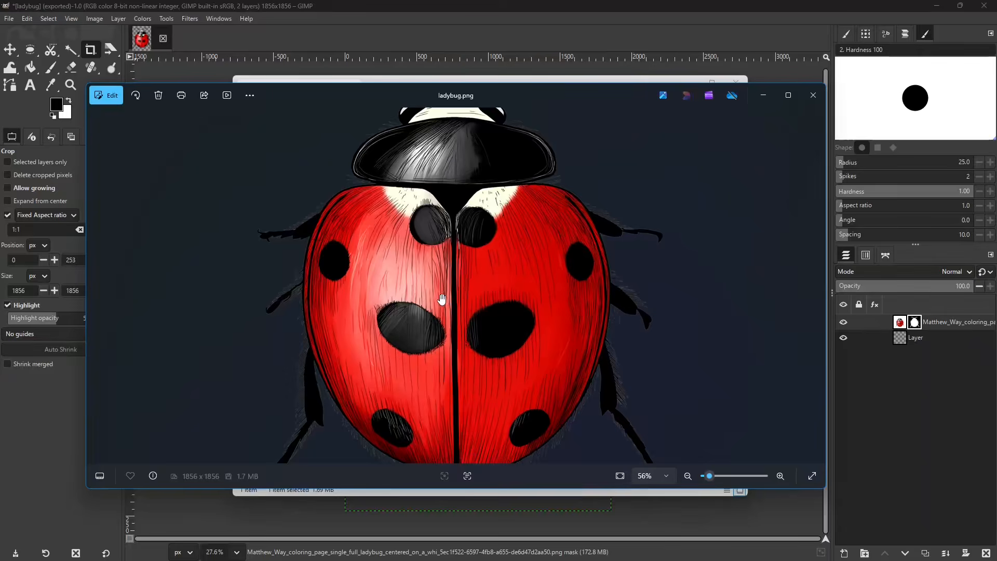
scroll(452, 294, down, 1)
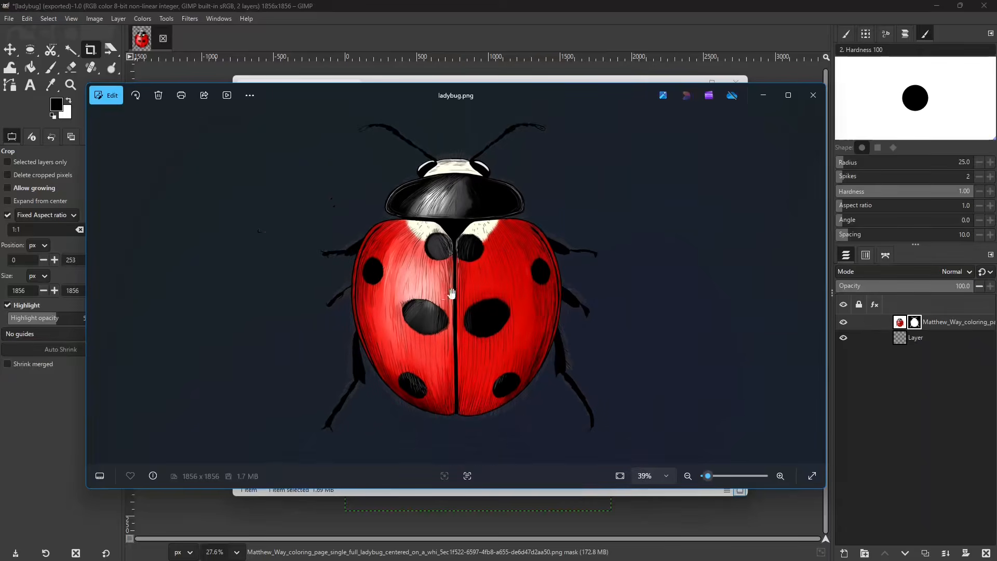